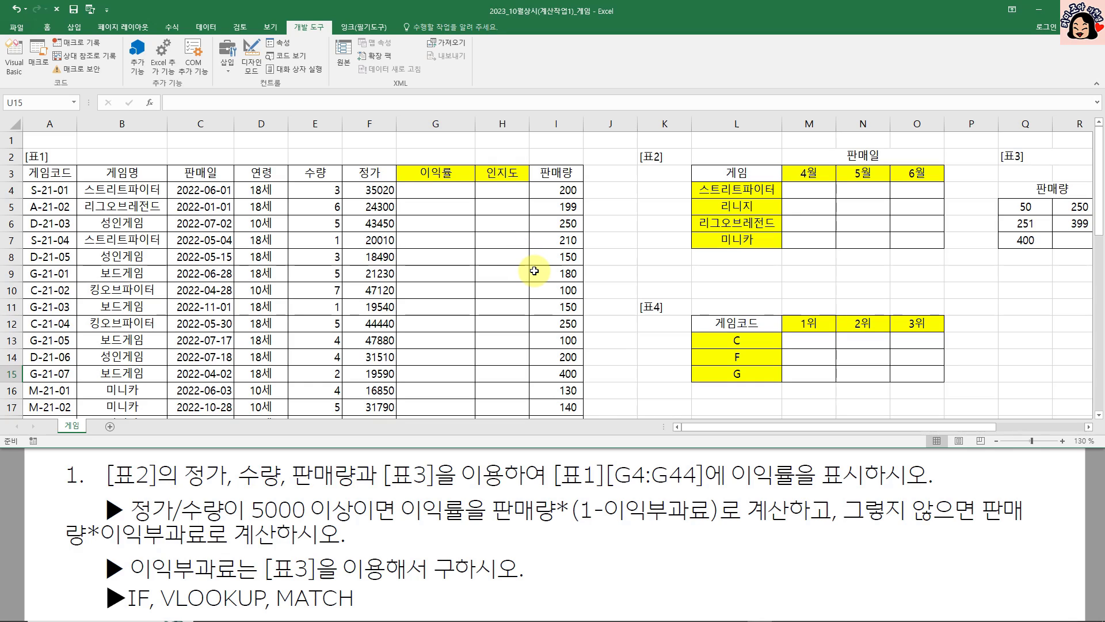
click(534, 271)
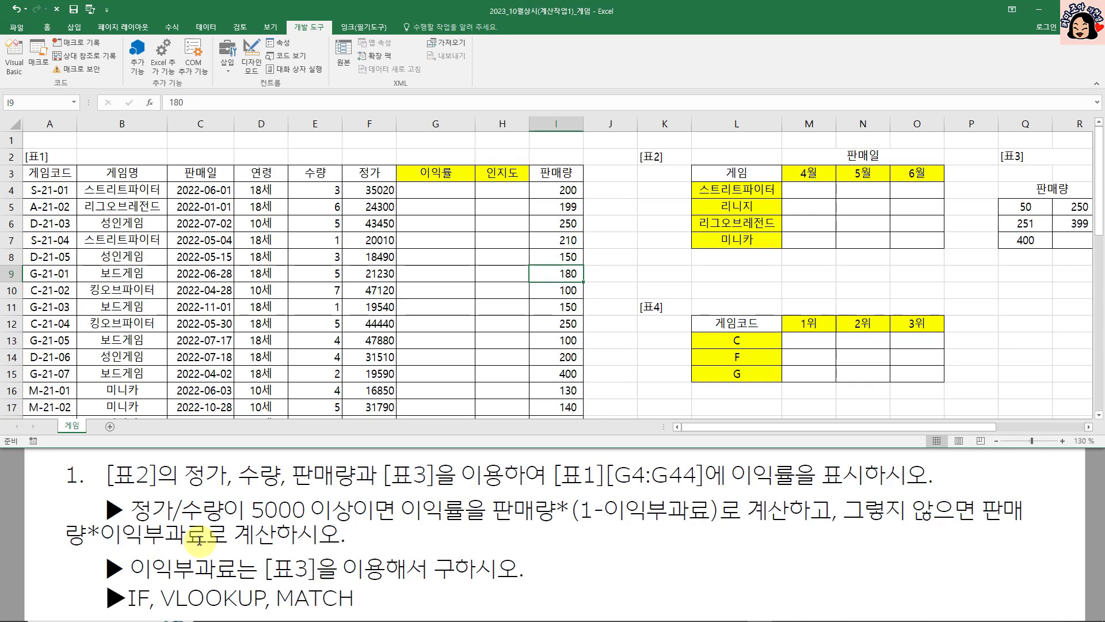
click(390, 343)
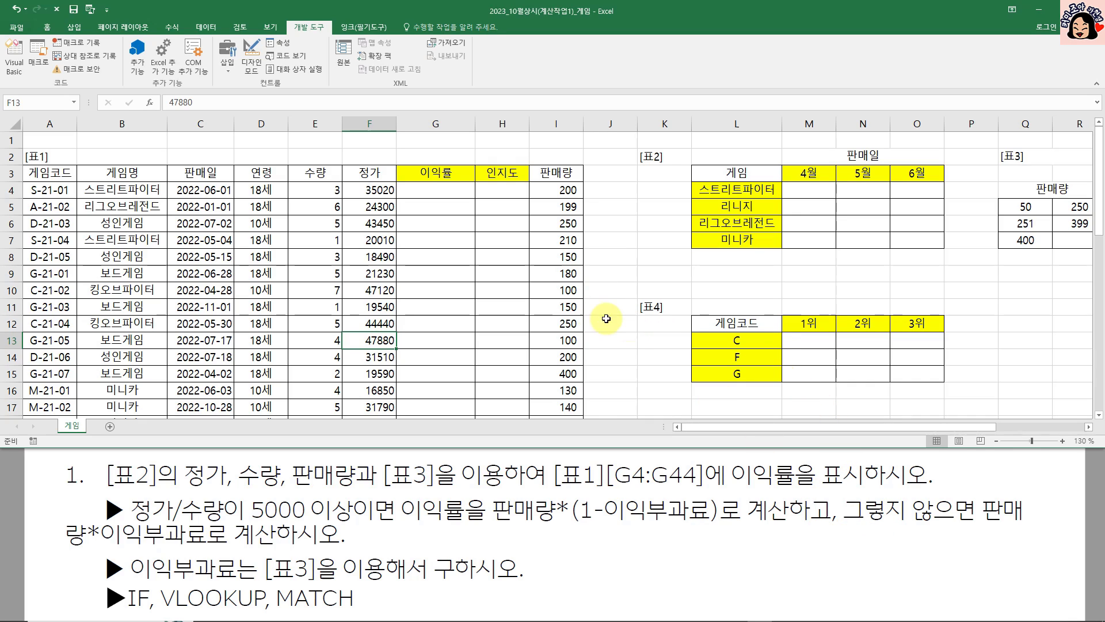
click(533, 278)
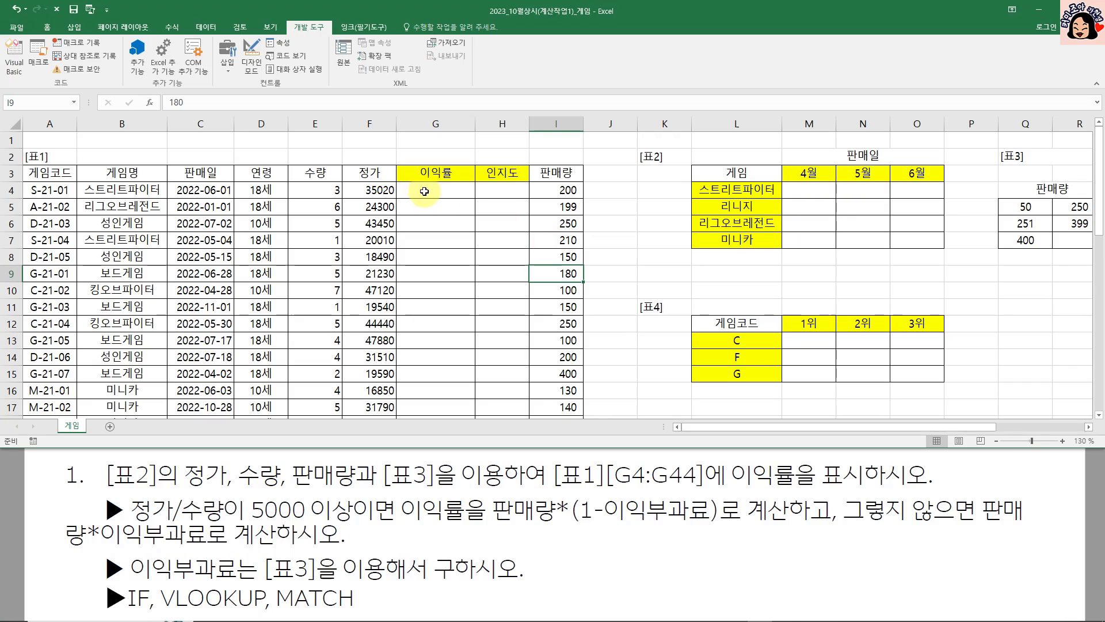
Examine the first game's 수량 and 판매량 in 표1, plus the 수량 bands, 판매량 bands and percentage rates in 표3.
click(408, 190)
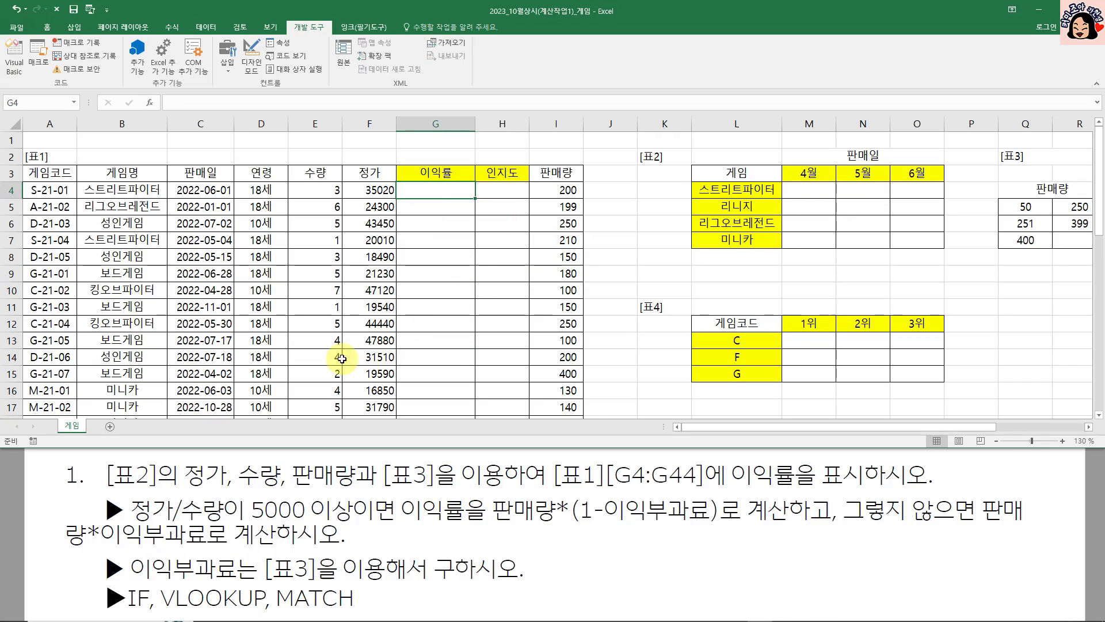
click(318, 190)
click(563, 189)
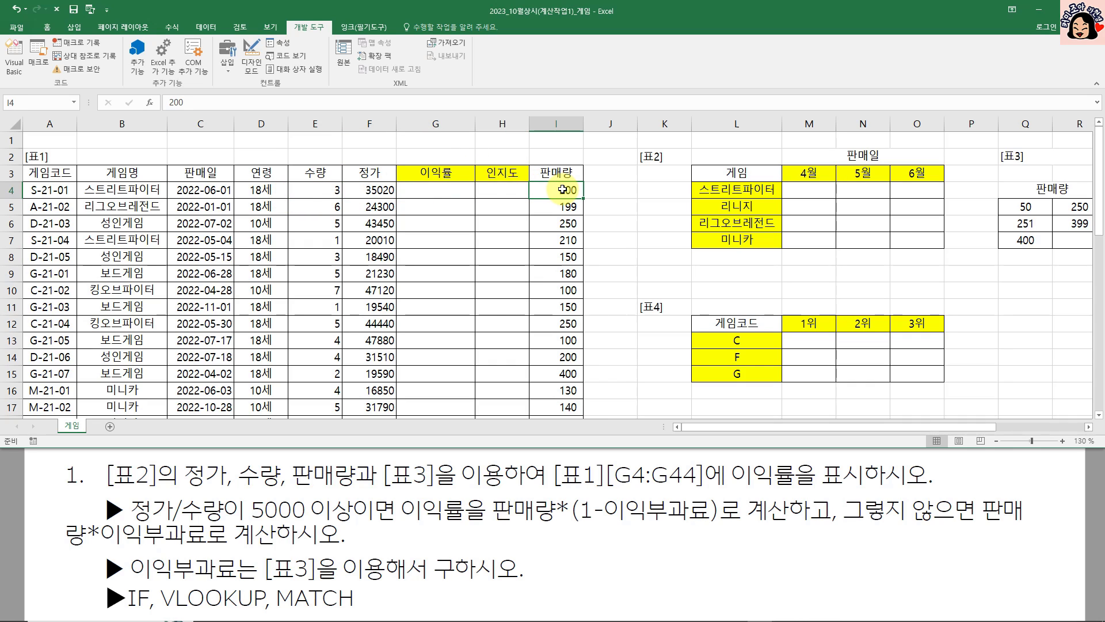
drag(982, 427, 1051, 427)
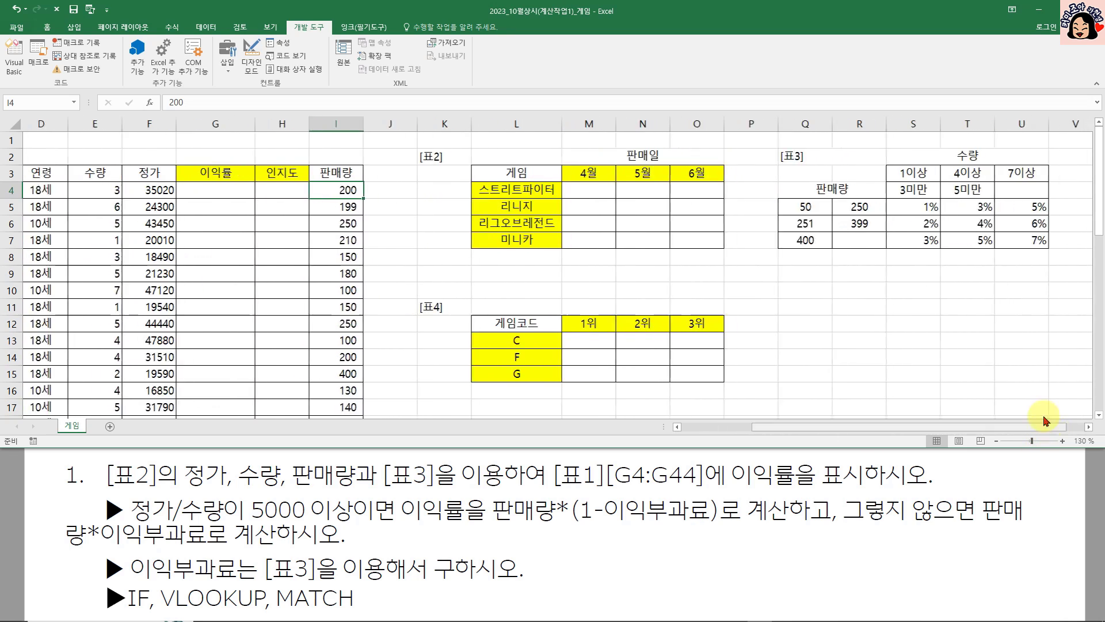
drag(870, 172, 972, 189)
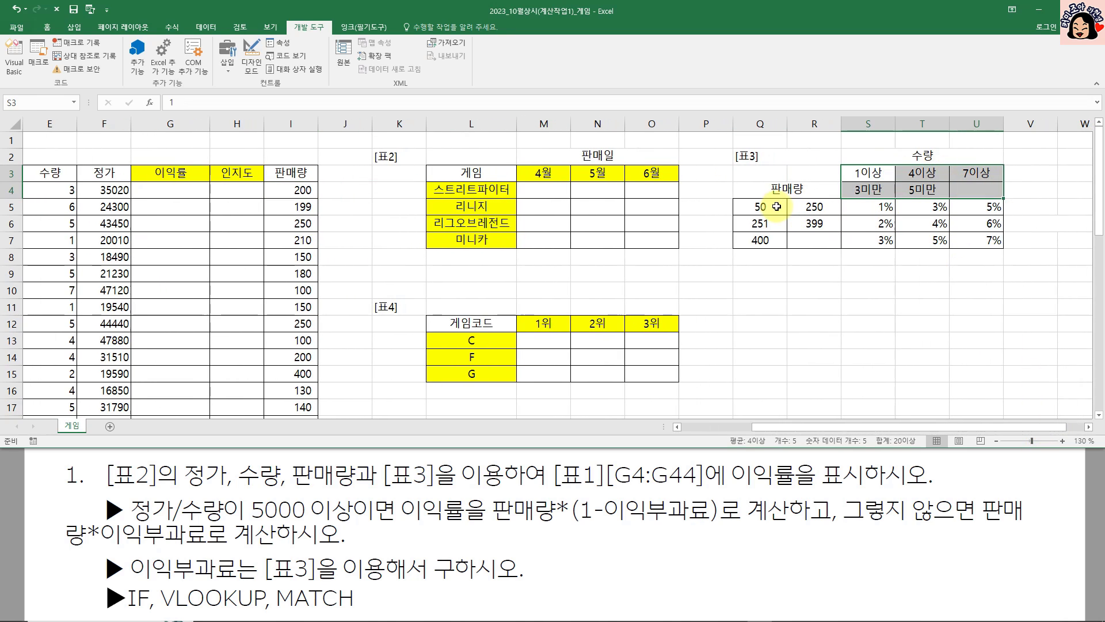
drag(777, 207, 807, 238)
drag(879, 209, 969, 239)
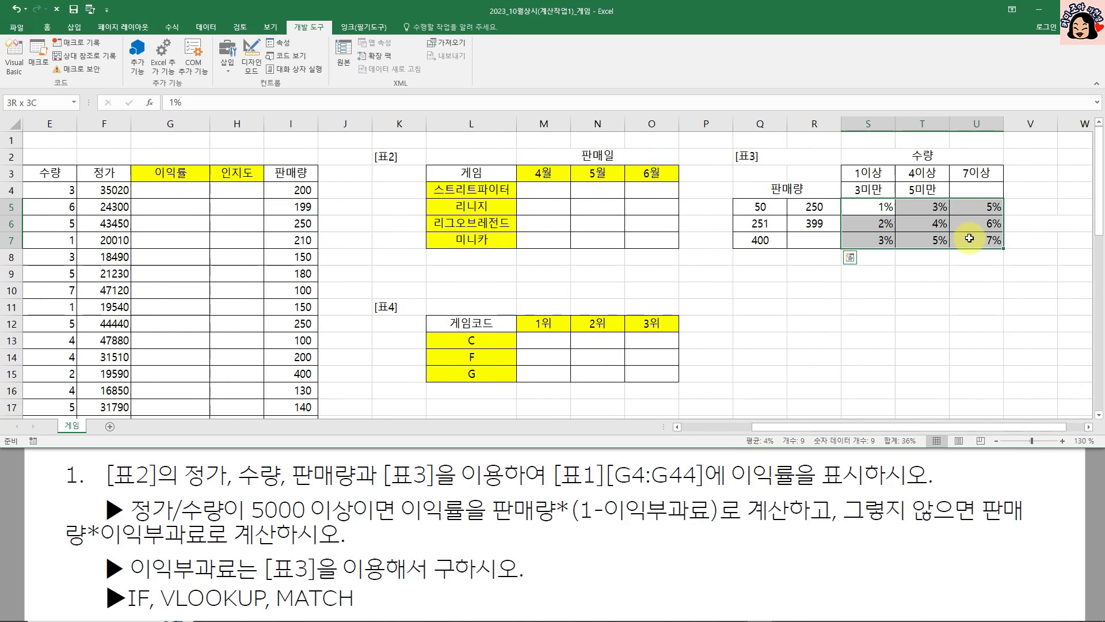
drag(877, 207, 979, 236)
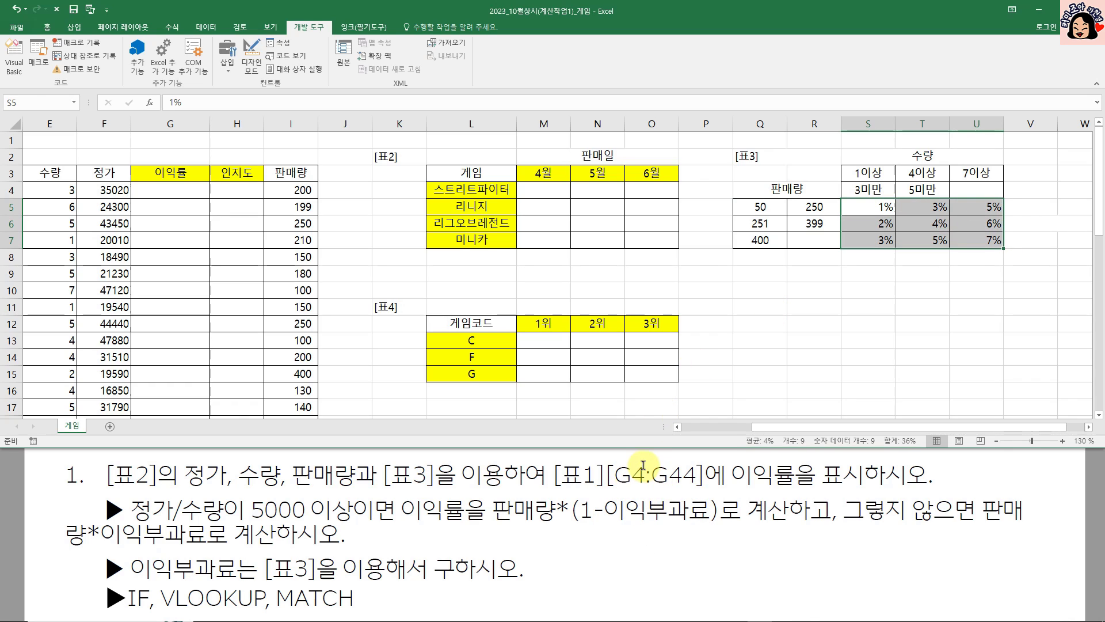
Compare the 수량 cell E4 in 표1 with 표3's lookup range Q5:U7 and its 수량 headers in S3:U3.
drag(765, 427, 692, 434)
click(432, 191)
key(Left)
key(Left)
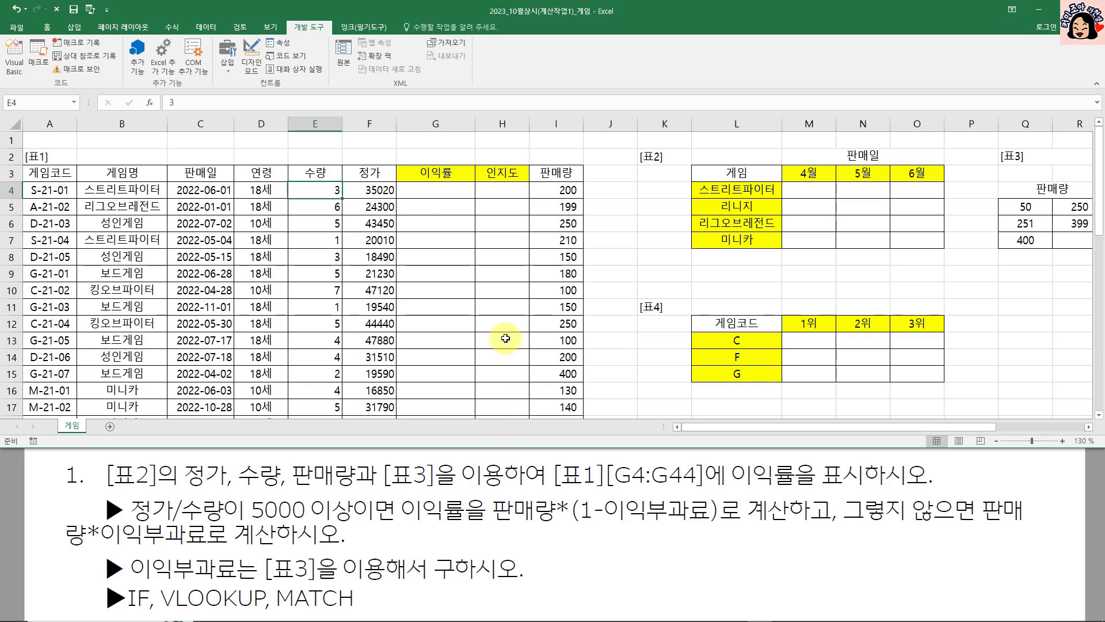
click(433, 191)
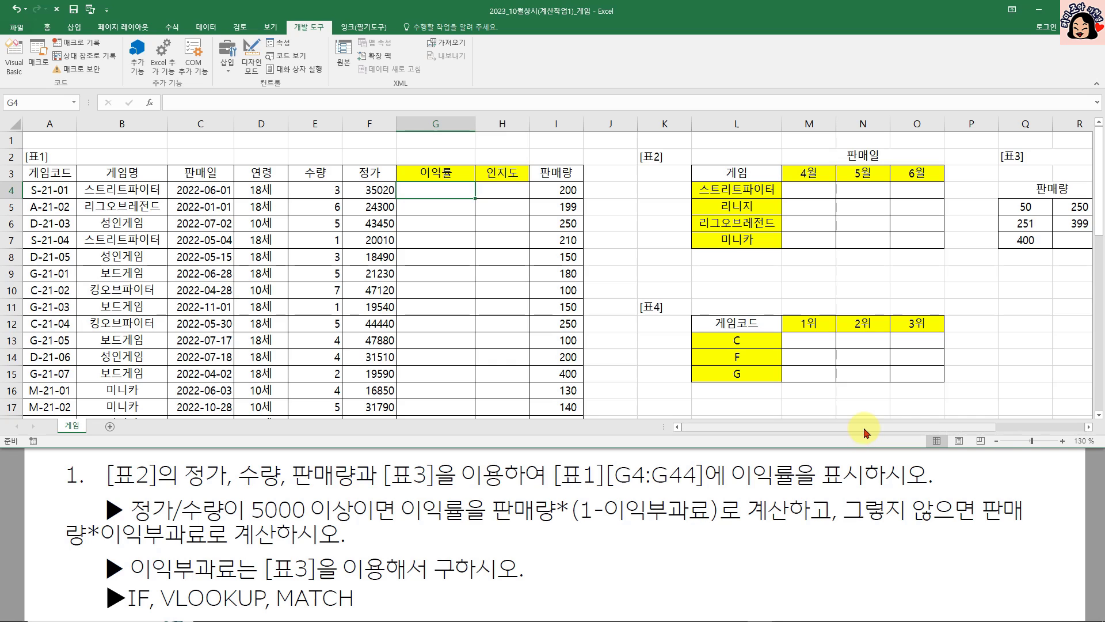
drag(865, 433, 953, 431)
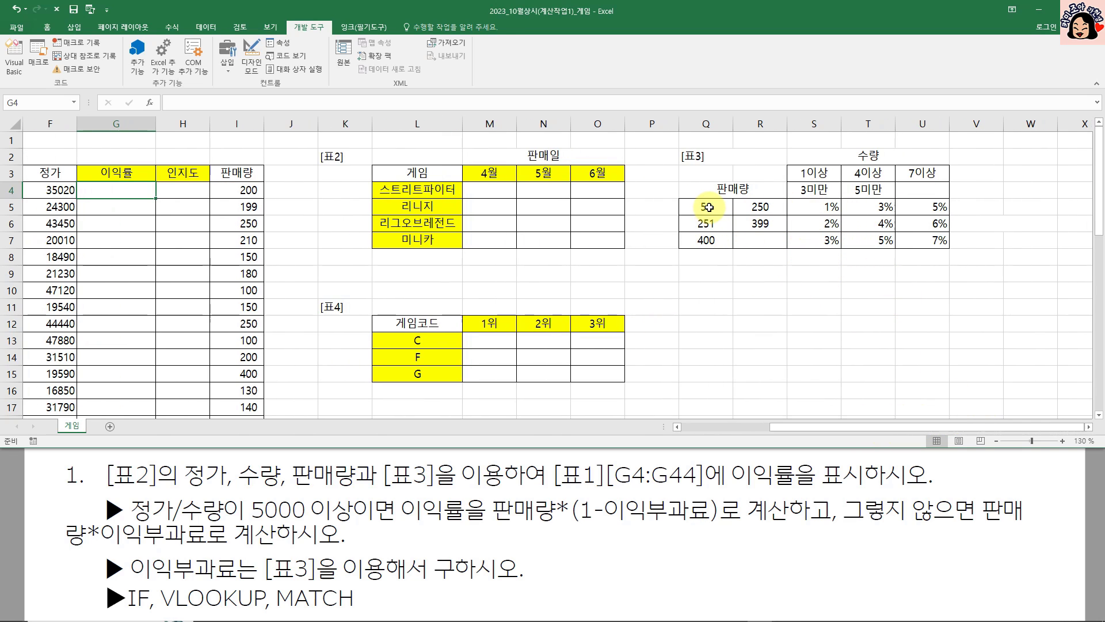
drag(709, 207, 934, 241)
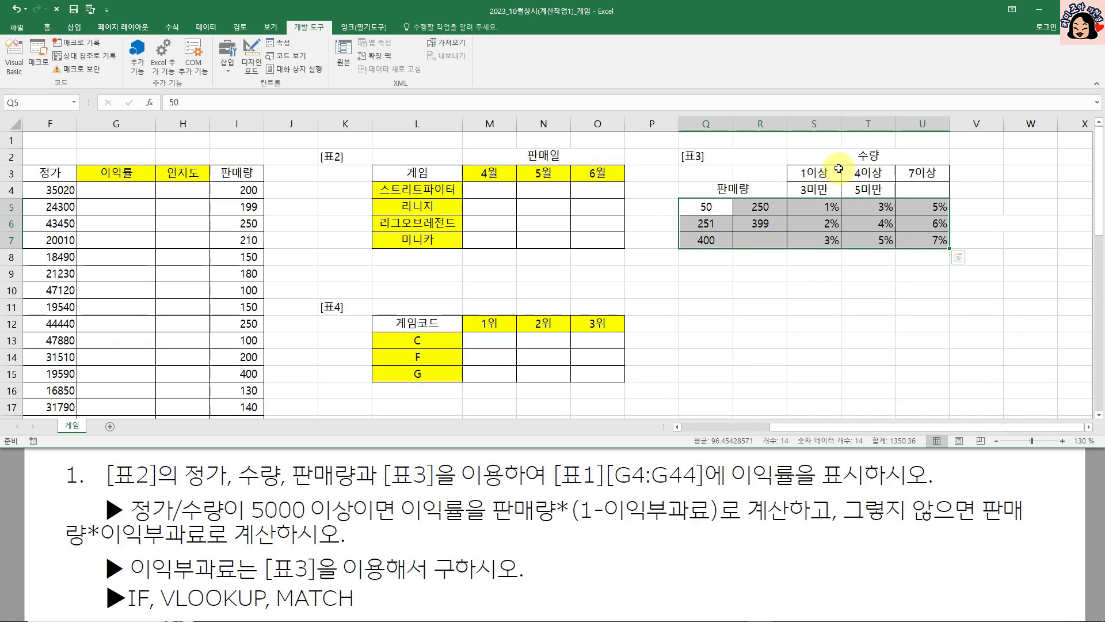
drag(817, 173, 921, 172)
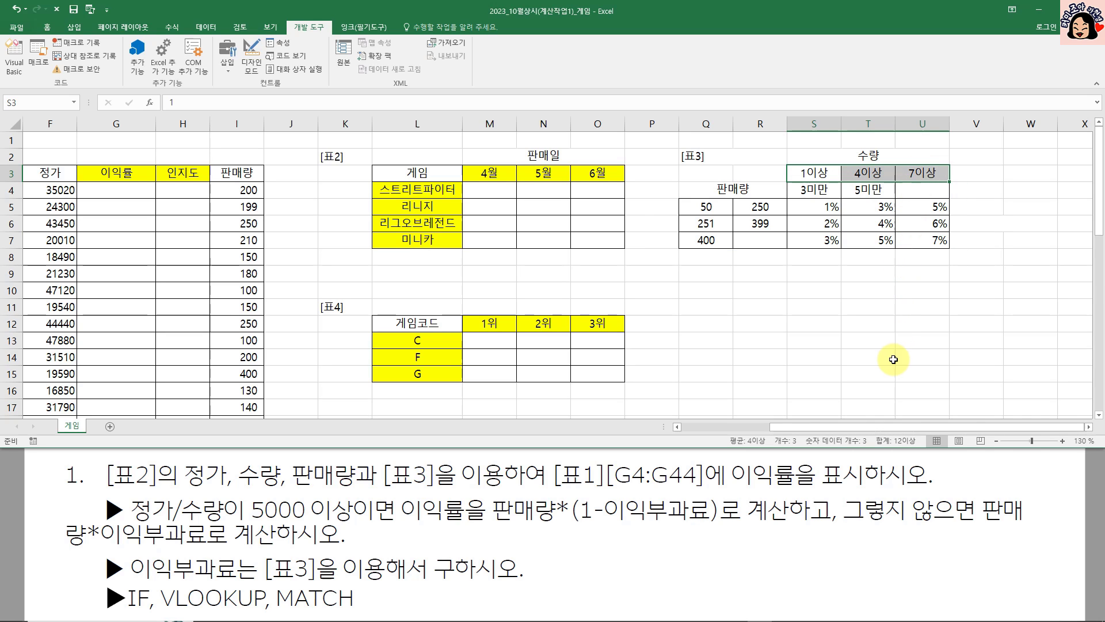
drag(863, 427, 773, 428)
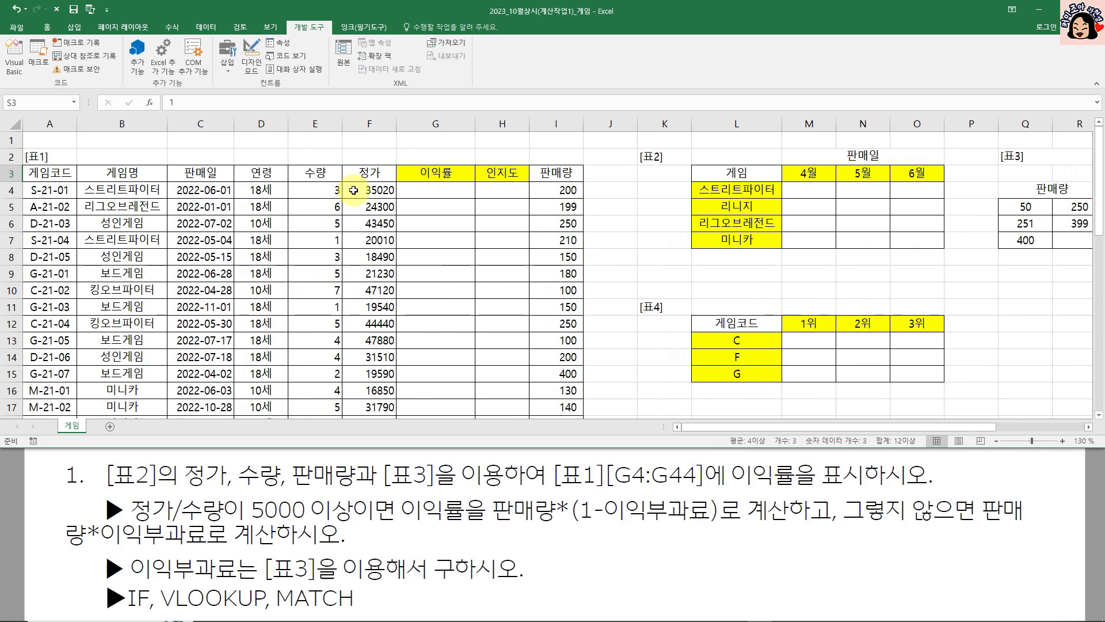
Start an IF formula in G4 that tests whether 정가 divided by 수량 is at least 5000: =IF(F4/E4>=5000,.
click(435, 190)
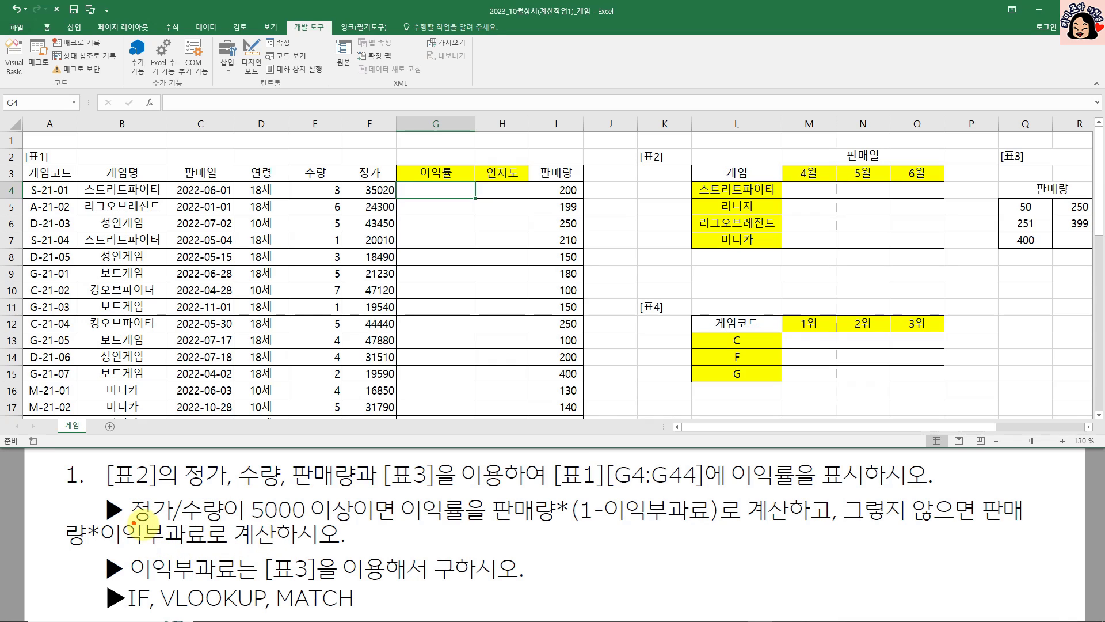
drag(133, 522, 349, 521)
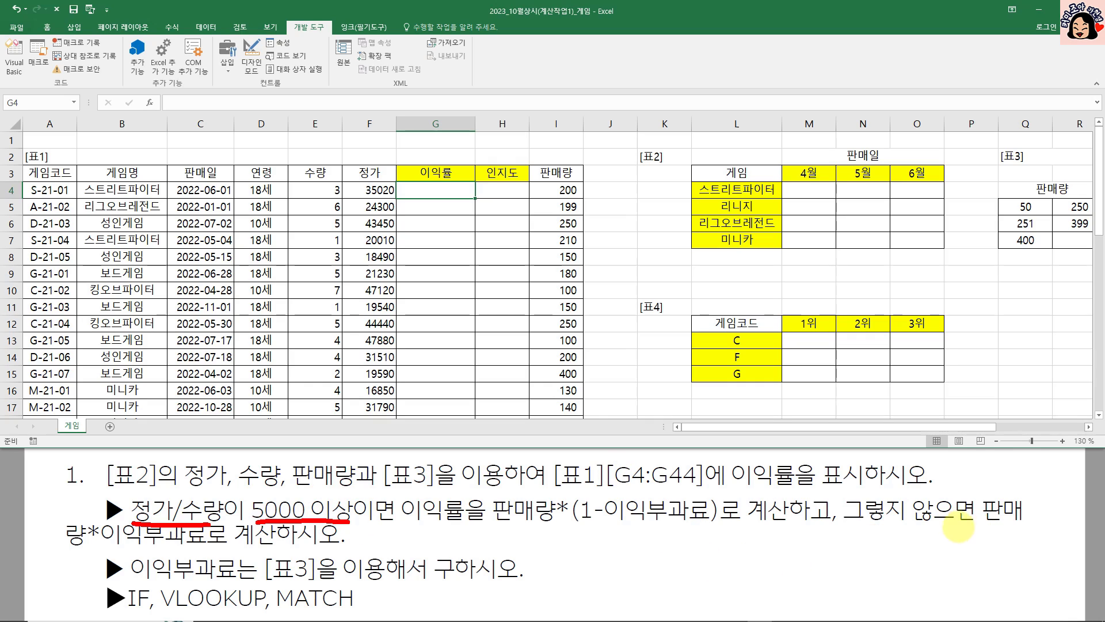
drag(77, 549, 201, 553)
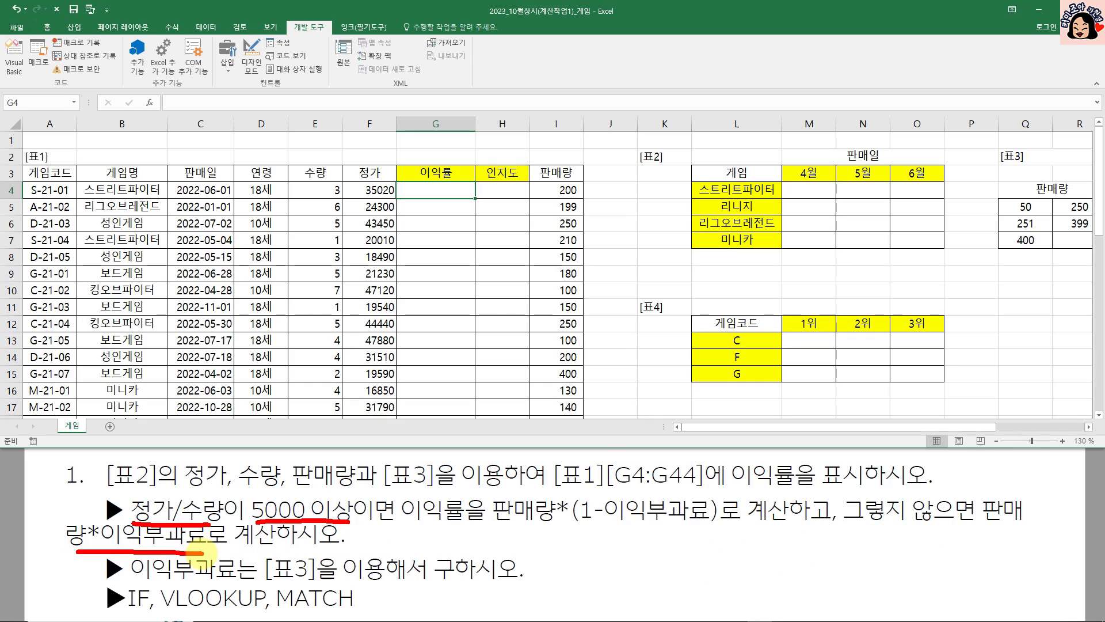
key(Escape)
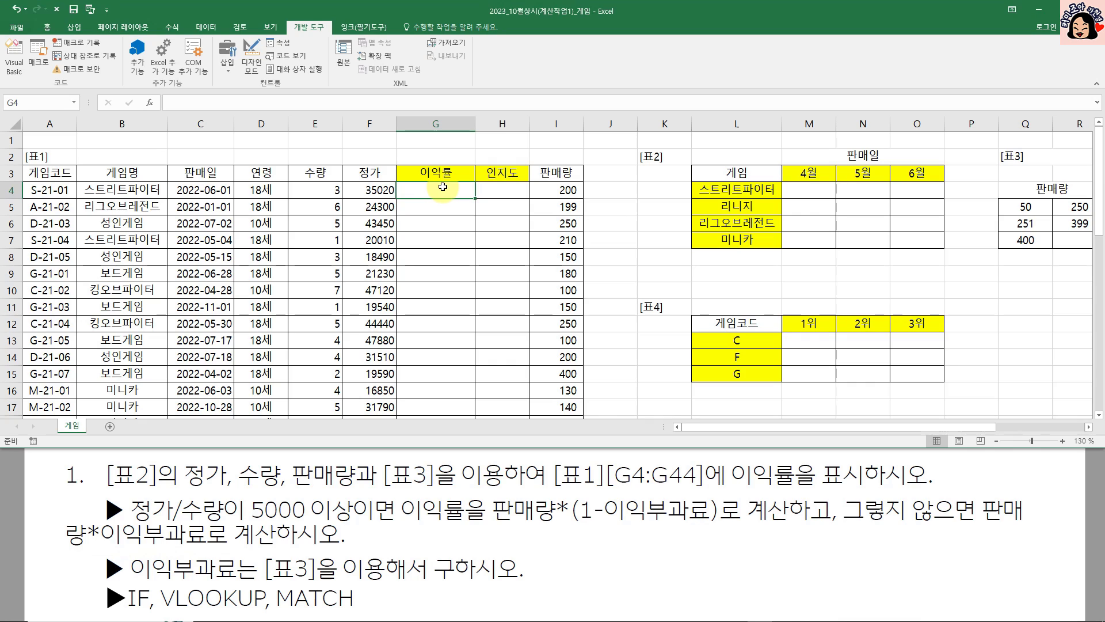
text(=if)
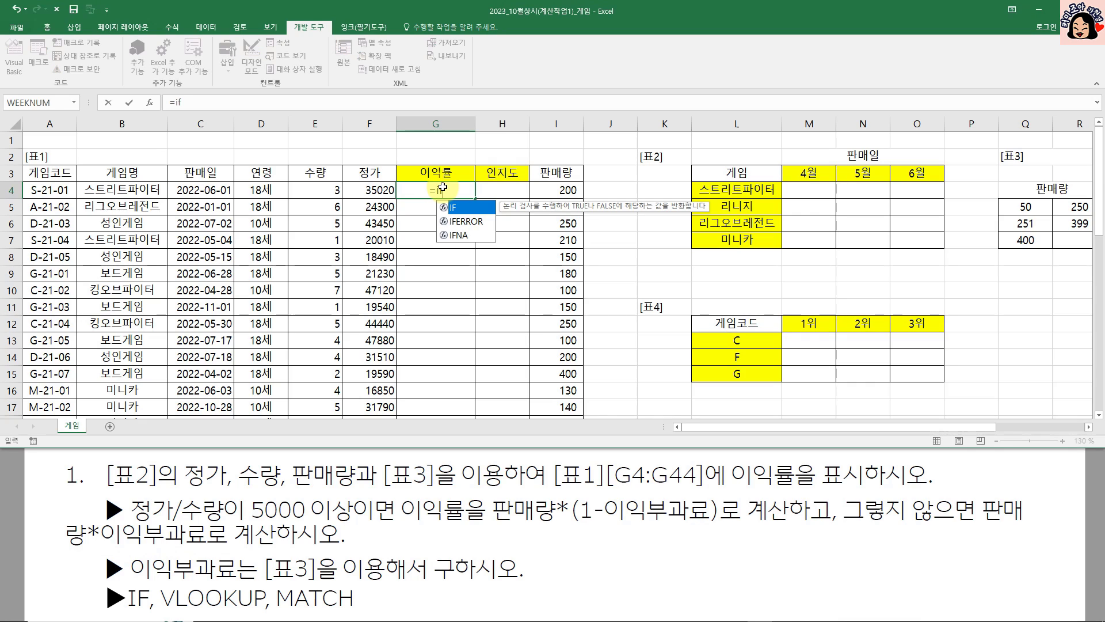
key(Tab)
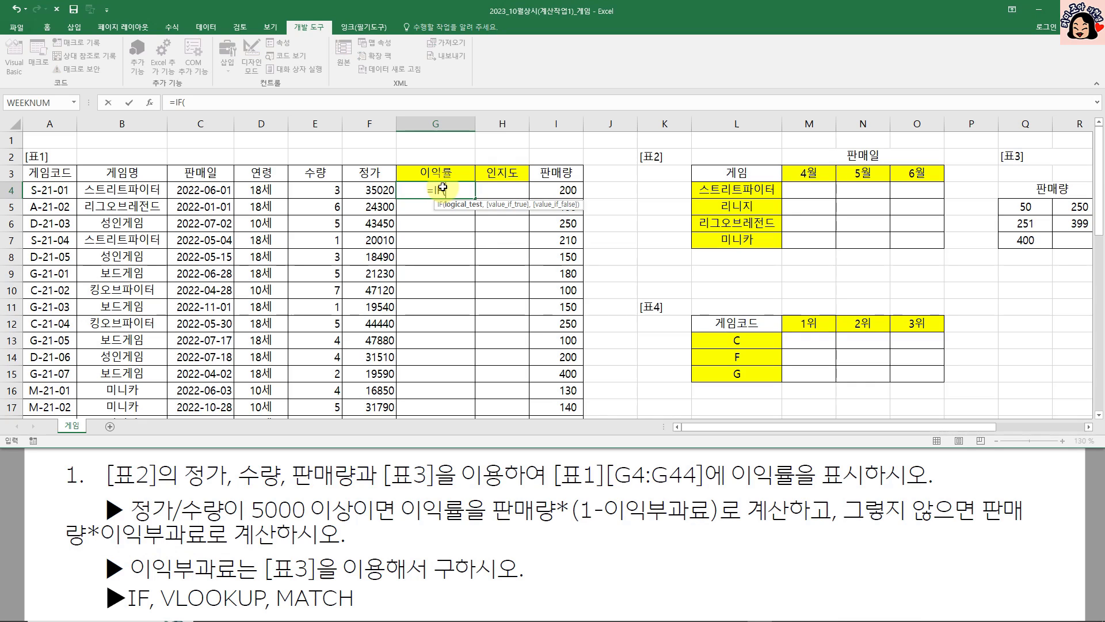
click(375, 187)
text(/)
click(321, 191)
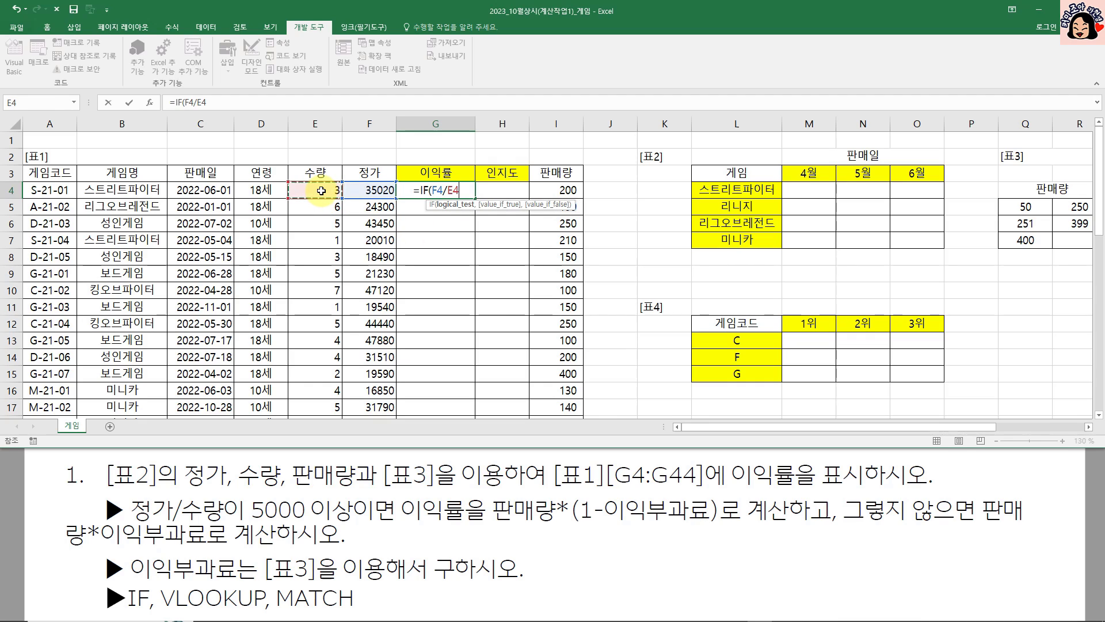
text(>=)
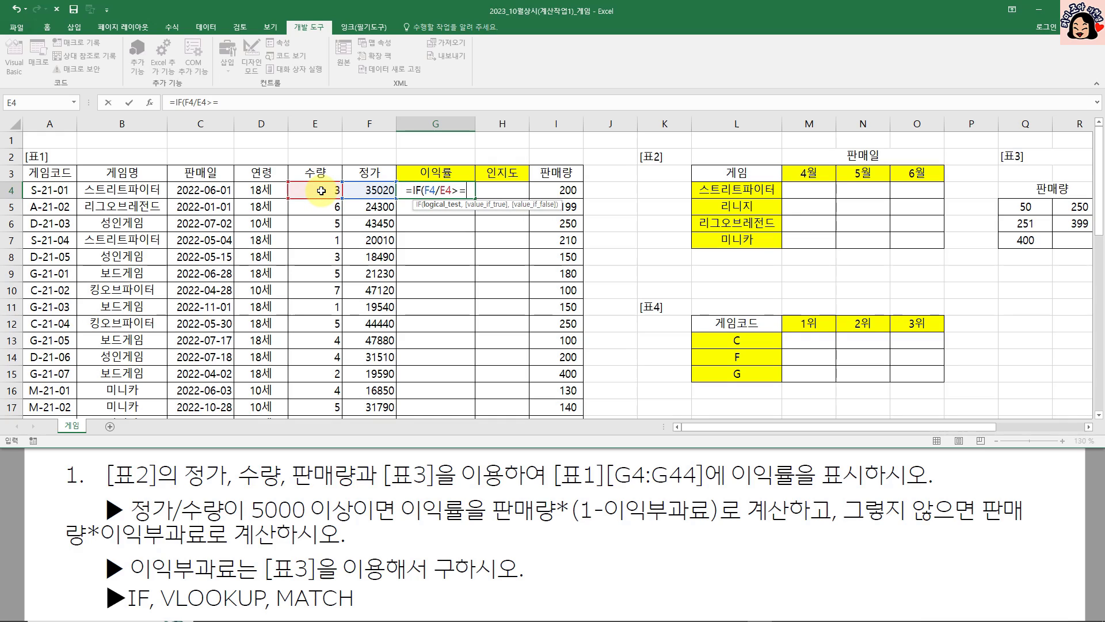
text(5000)
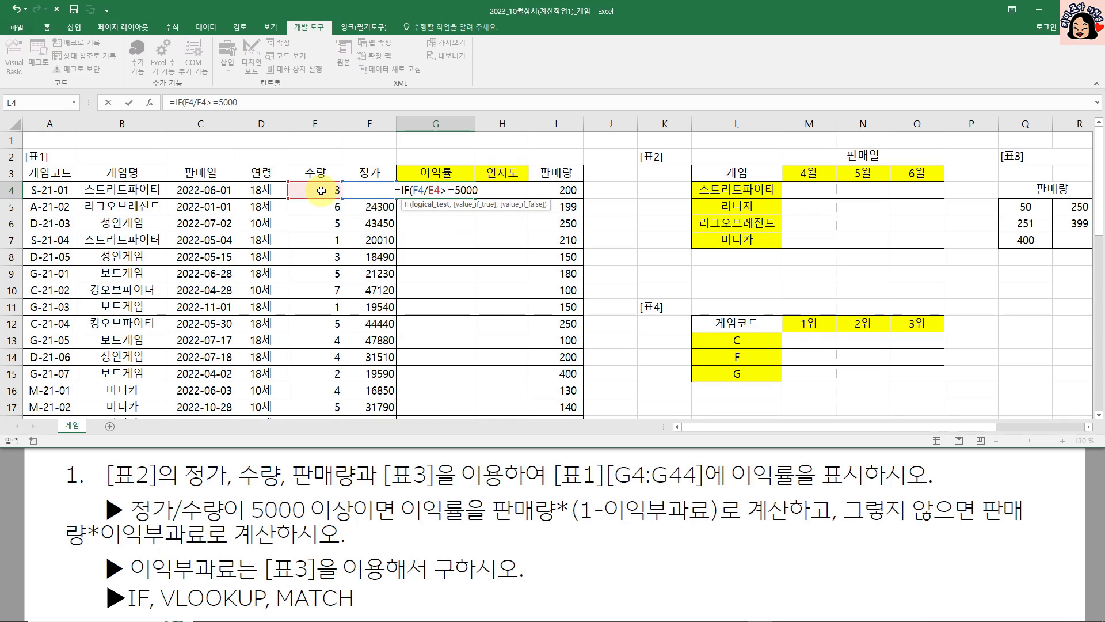
text(,)
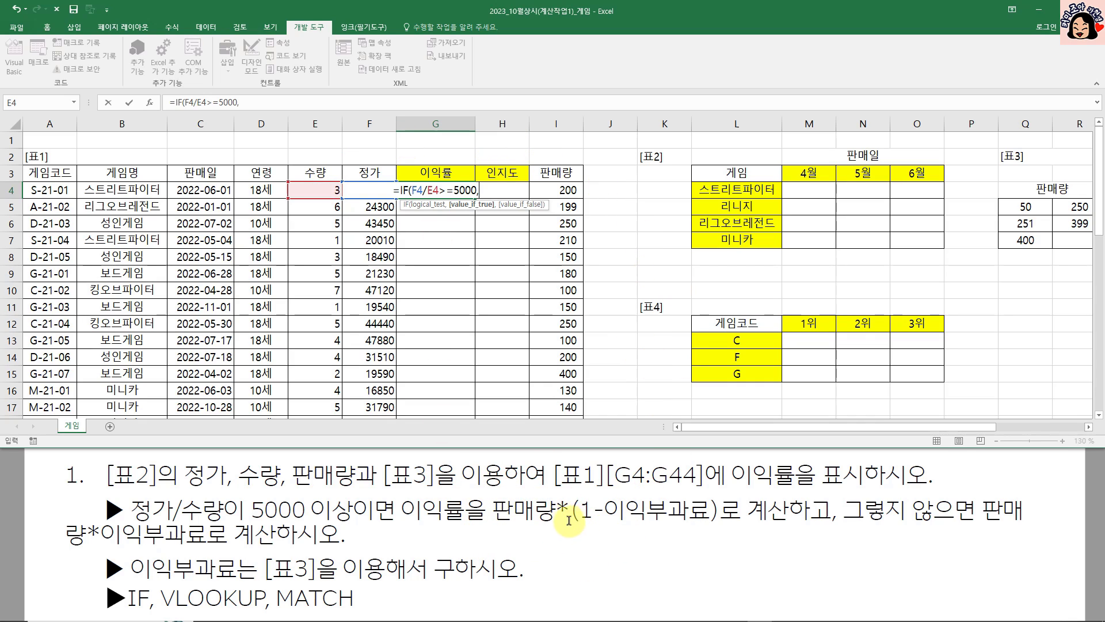
Begin the formula's value-if-true argument with the 판매량 cell multiplied by a bracketed difference: I4*(1-.
click(566, 195)
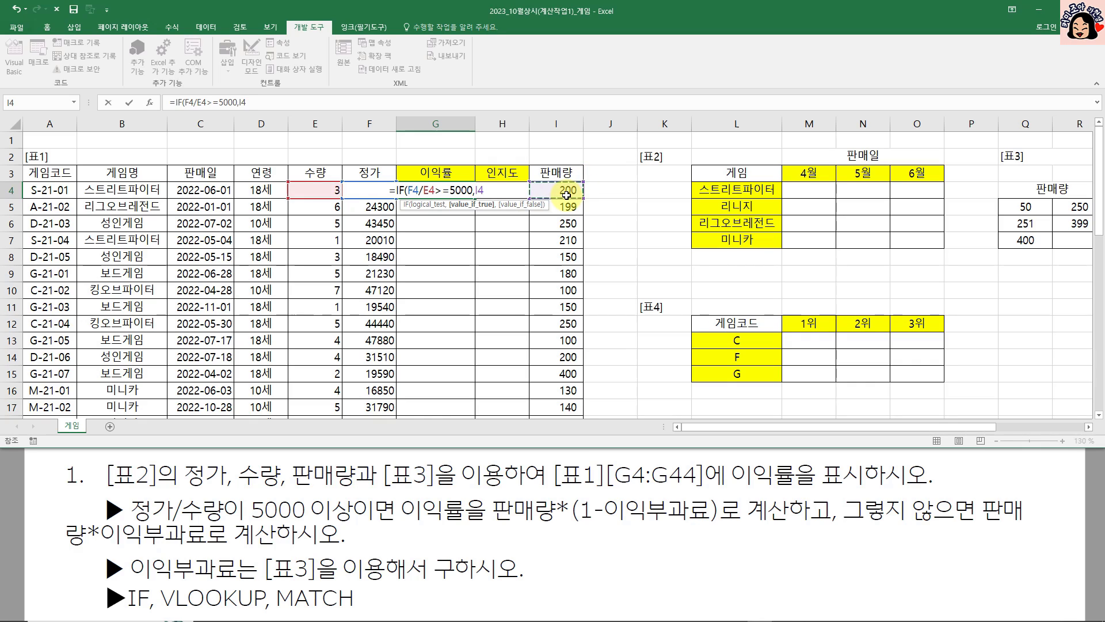
text(*()
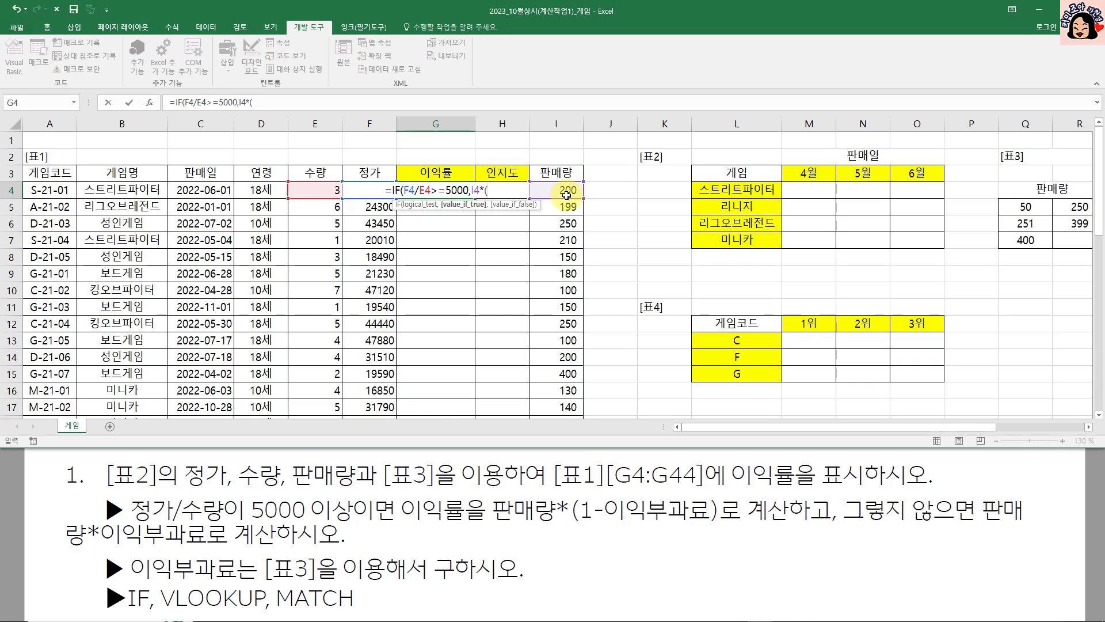
text(1-)
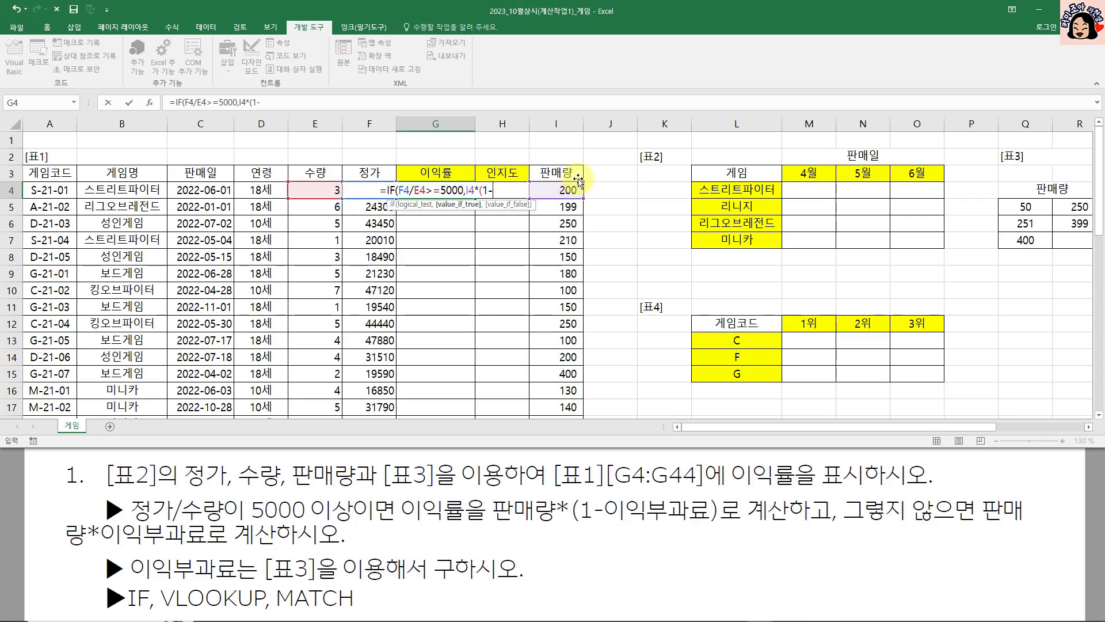
Add a VLOOKUP inside the bracket with lookup value I4 and 표3's data as the absolute table range $Q$5:$U$7.
key(F2)
scroll(578, 182, right, 2)
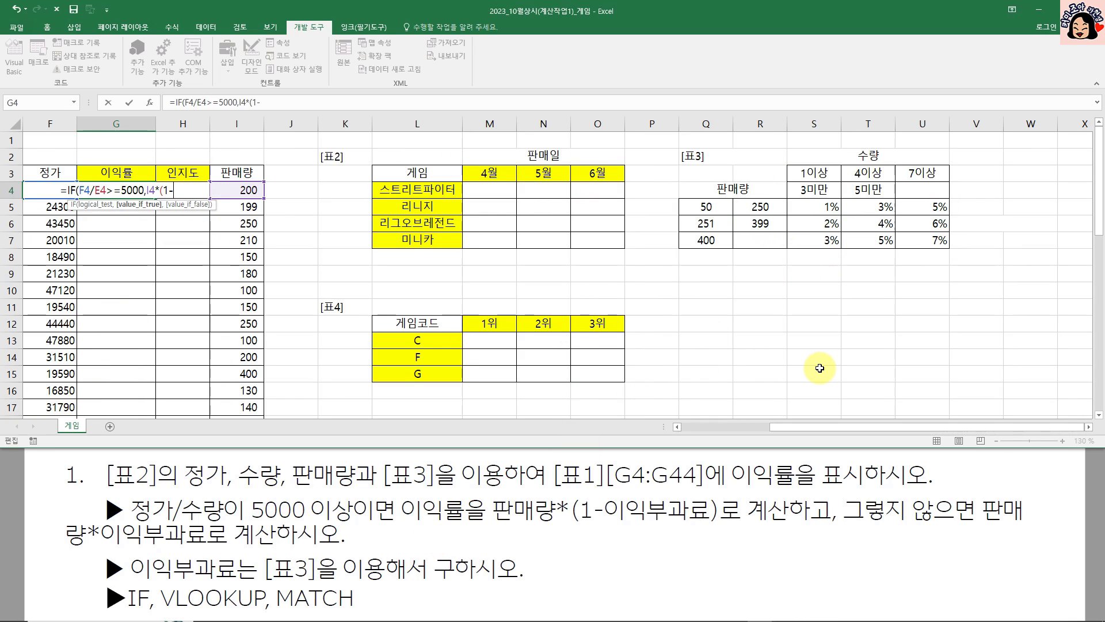
text(VLOOKUP()
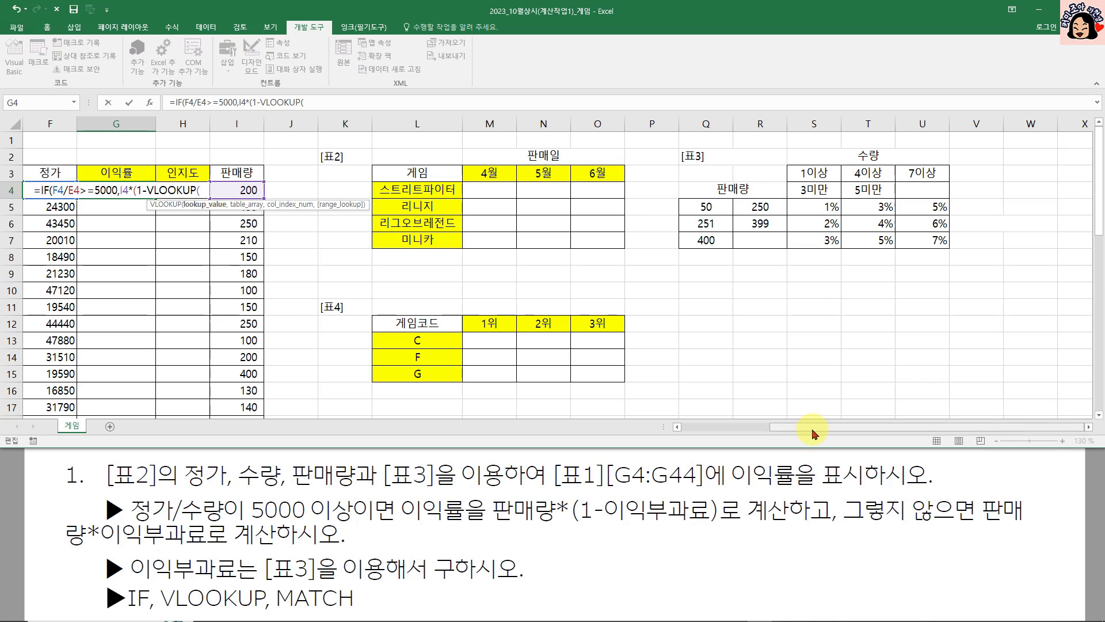
scroll(813, 433, left, 3)
click(513, 191)
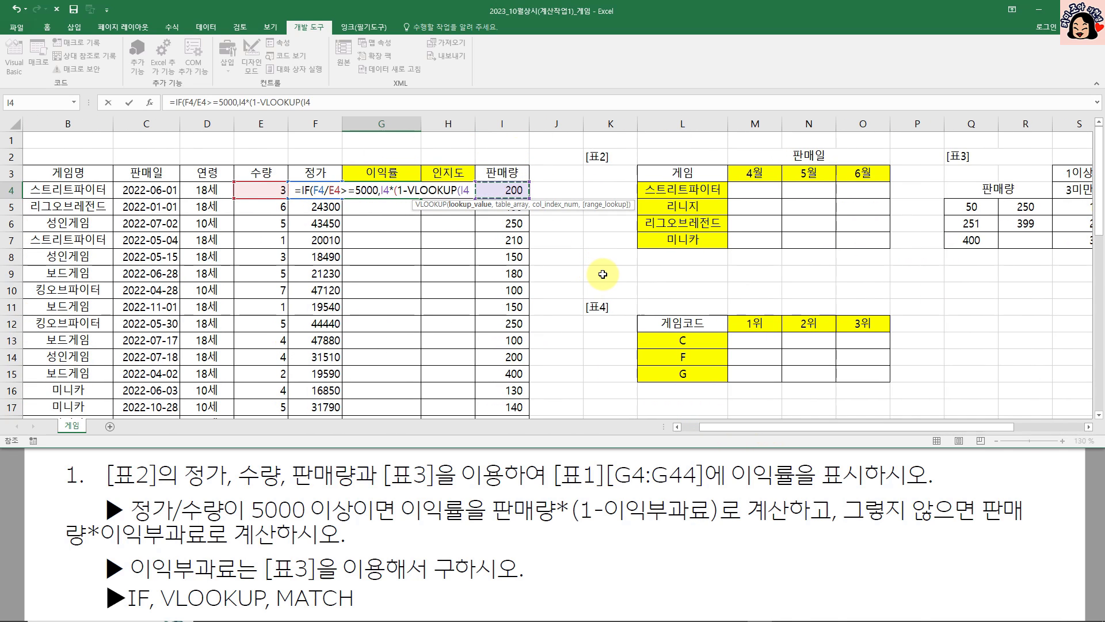
text(,)
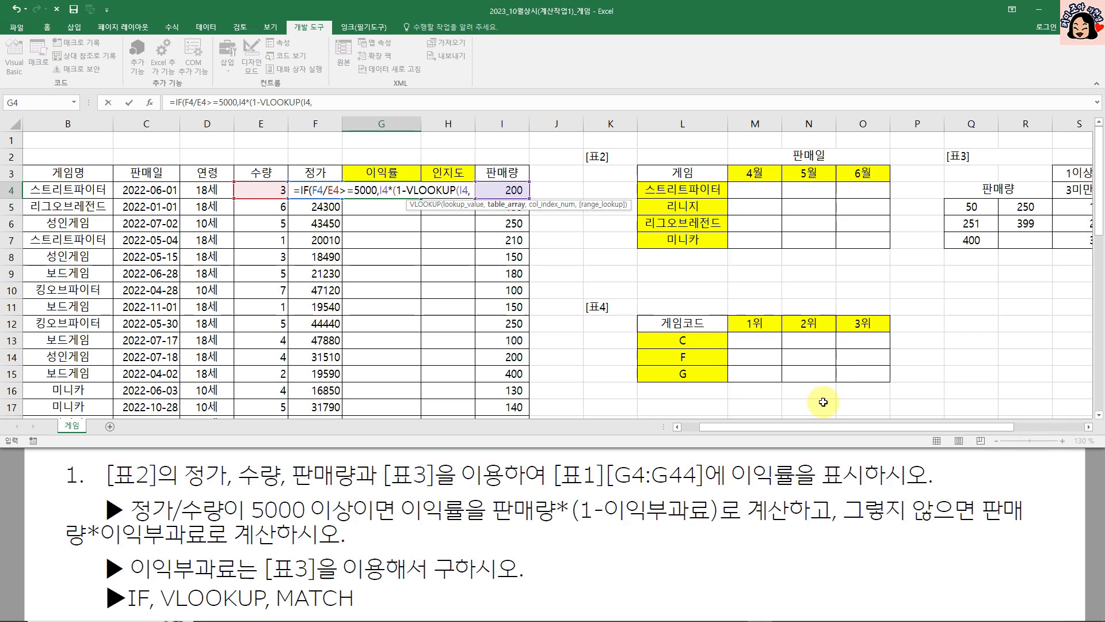
drag(828, 432, 907, 431)
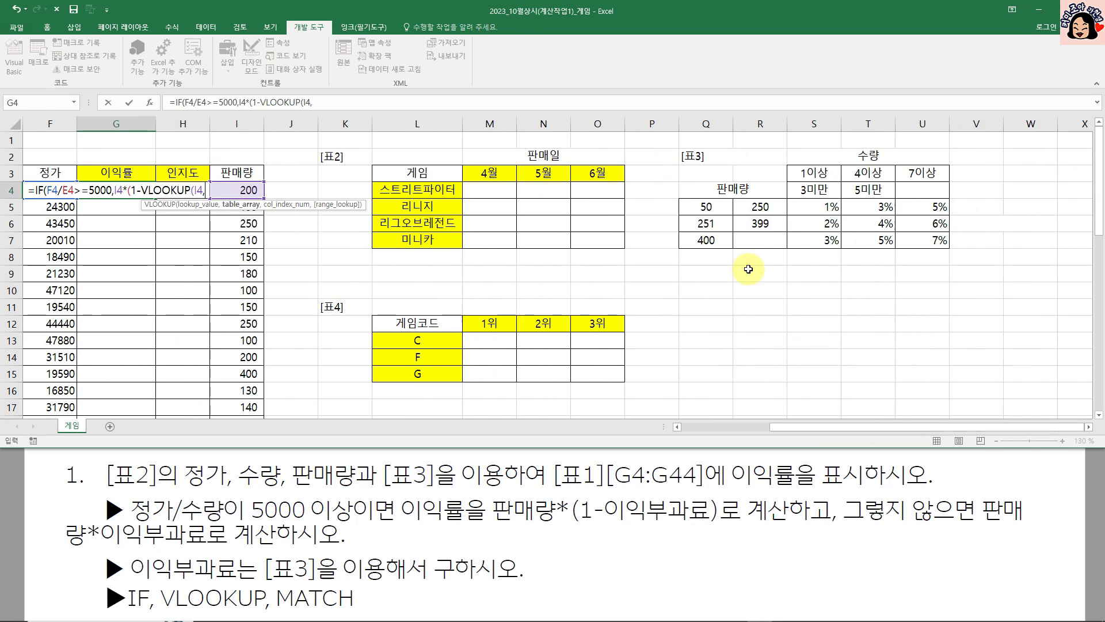
drag(712, 206, 921, 242)
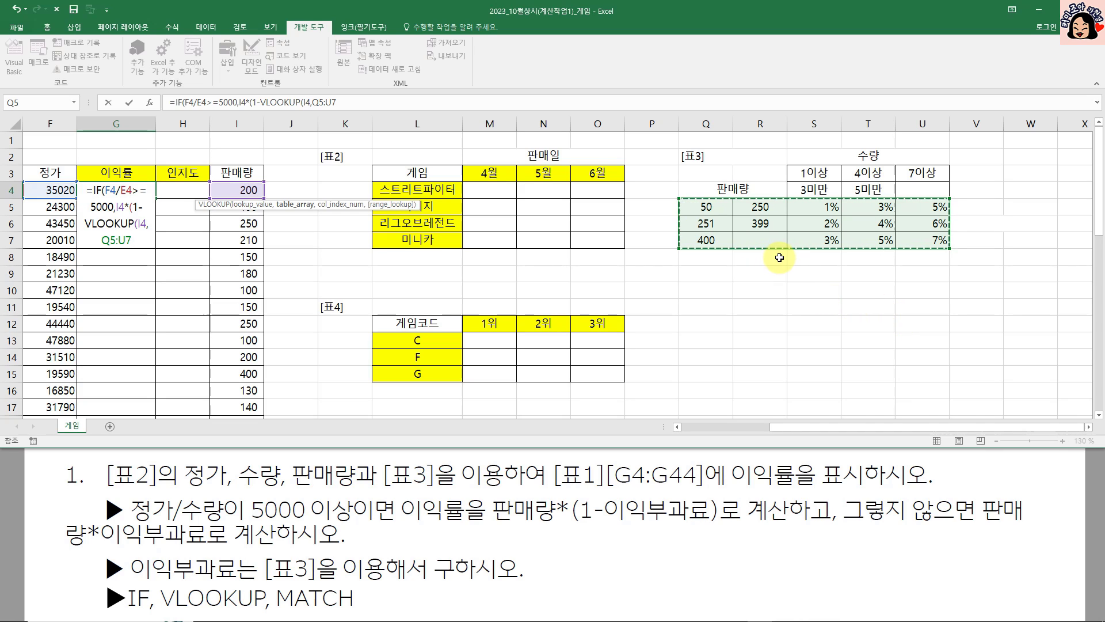
key(F4)
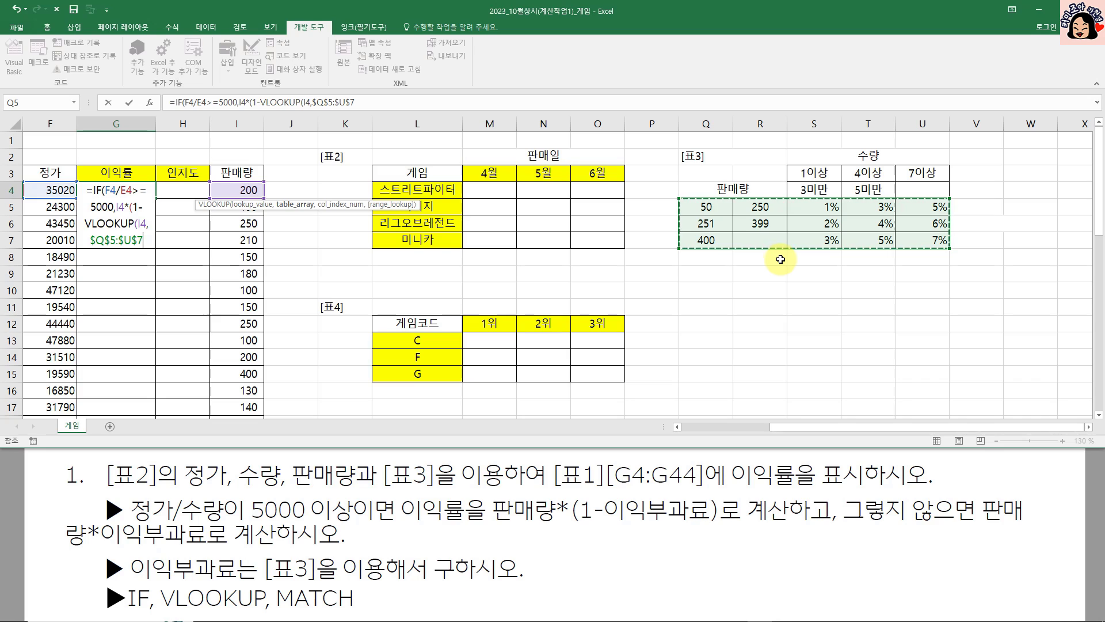
Start a MATCH function as VLOOKUP's column index argument, with the 수량 cell E4 as its lookup value.
text(,)
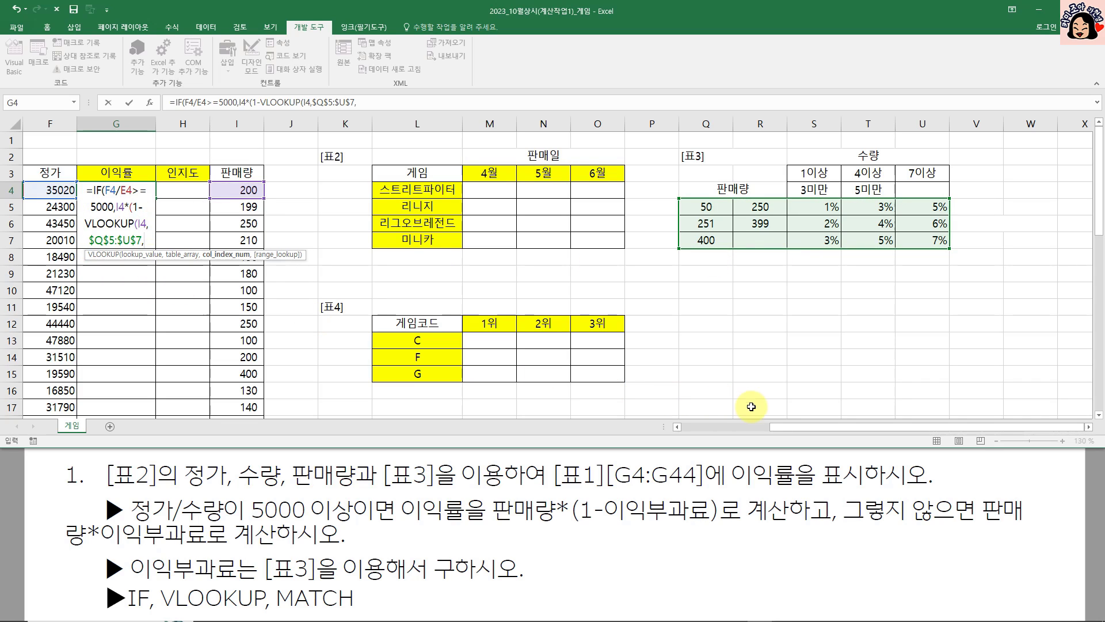
drag(800, 432, 710, 429)
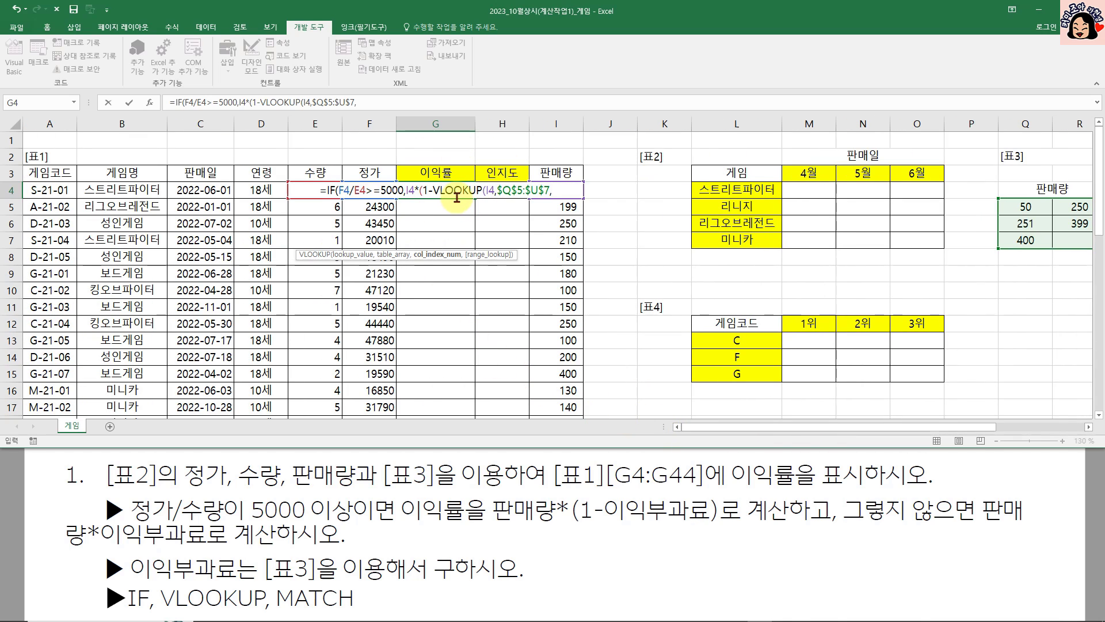
click(488, 191)
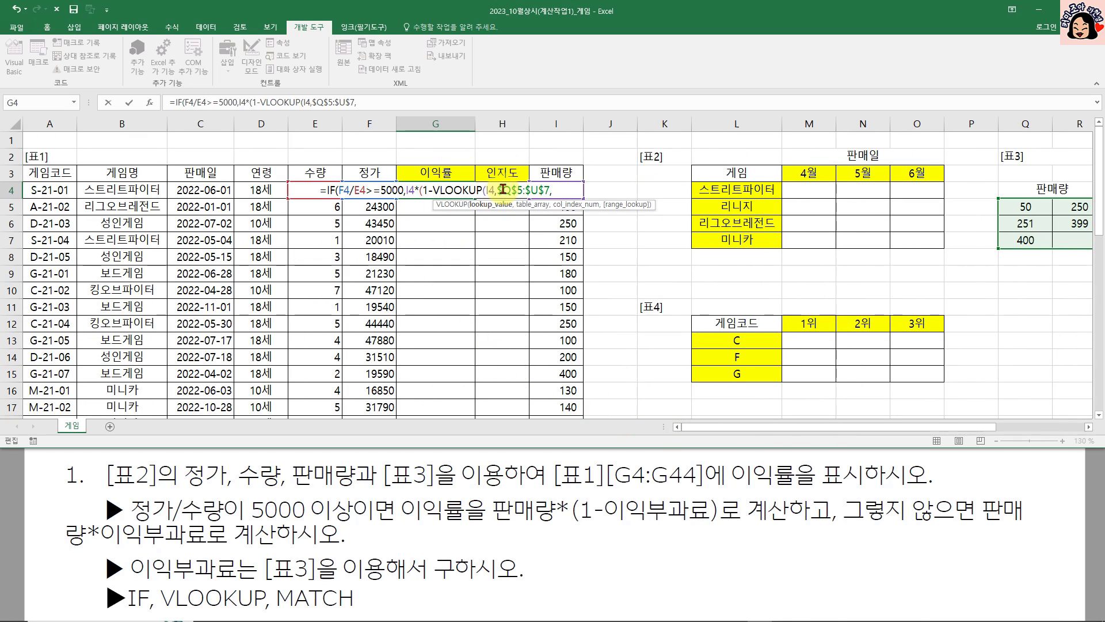
drag(499, 190, 549, 191)
click(561, 191)
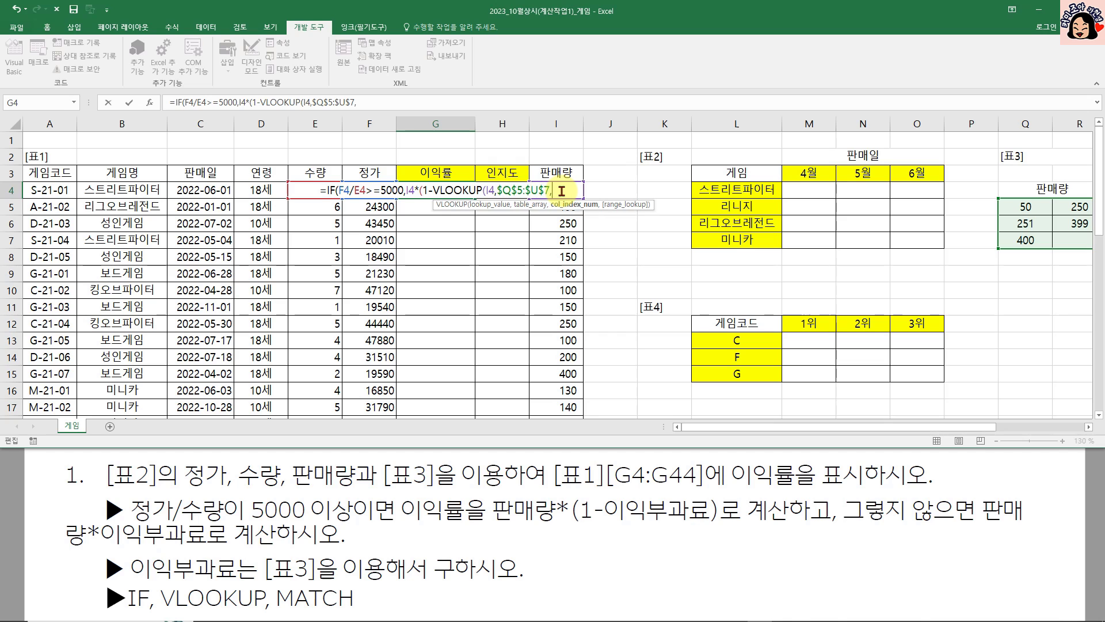
drag(941, 432, 1027, 433)
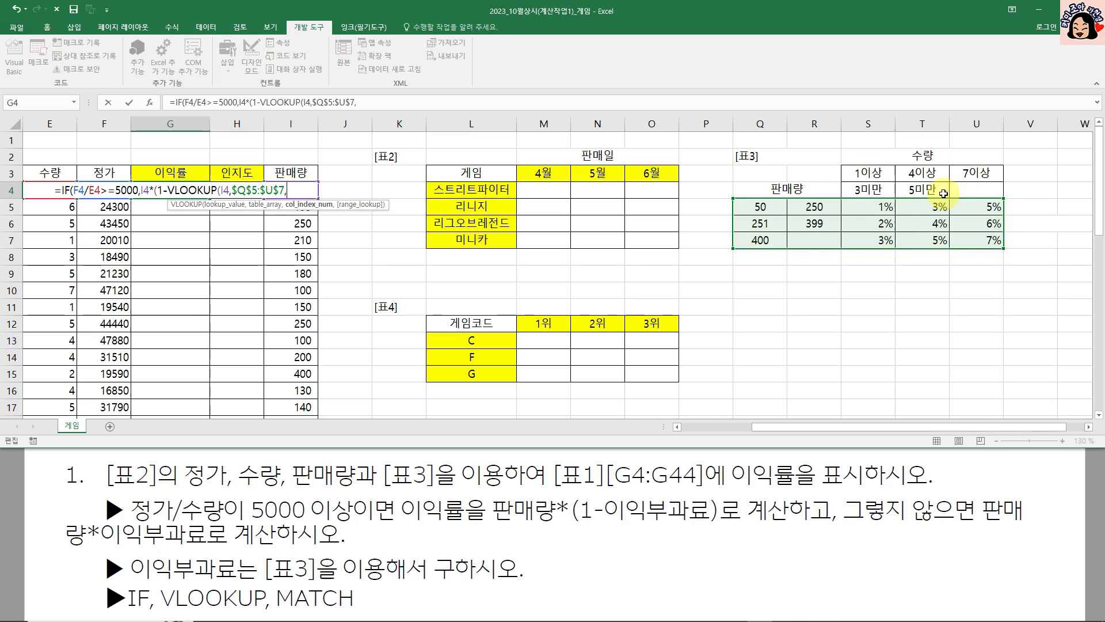
text(m)
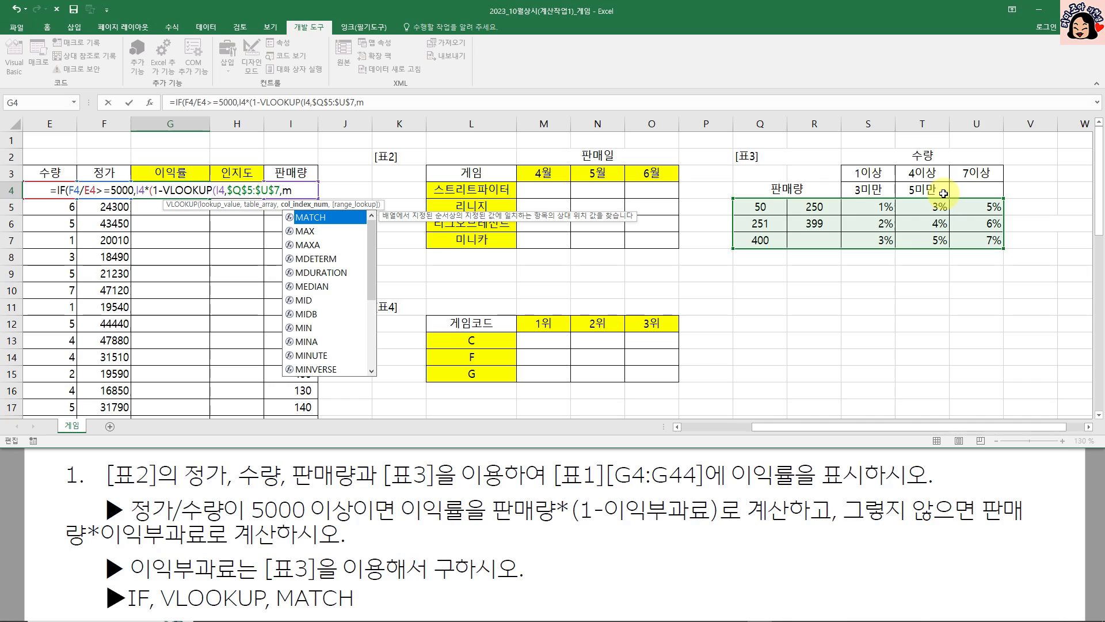
key(Tab)
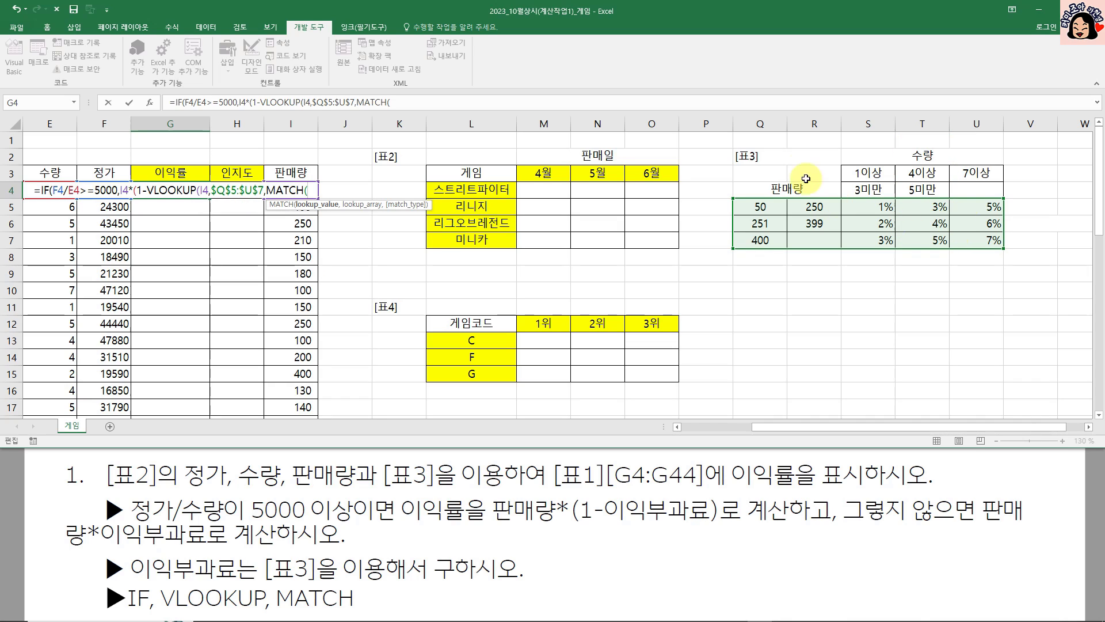
click(58, 206)
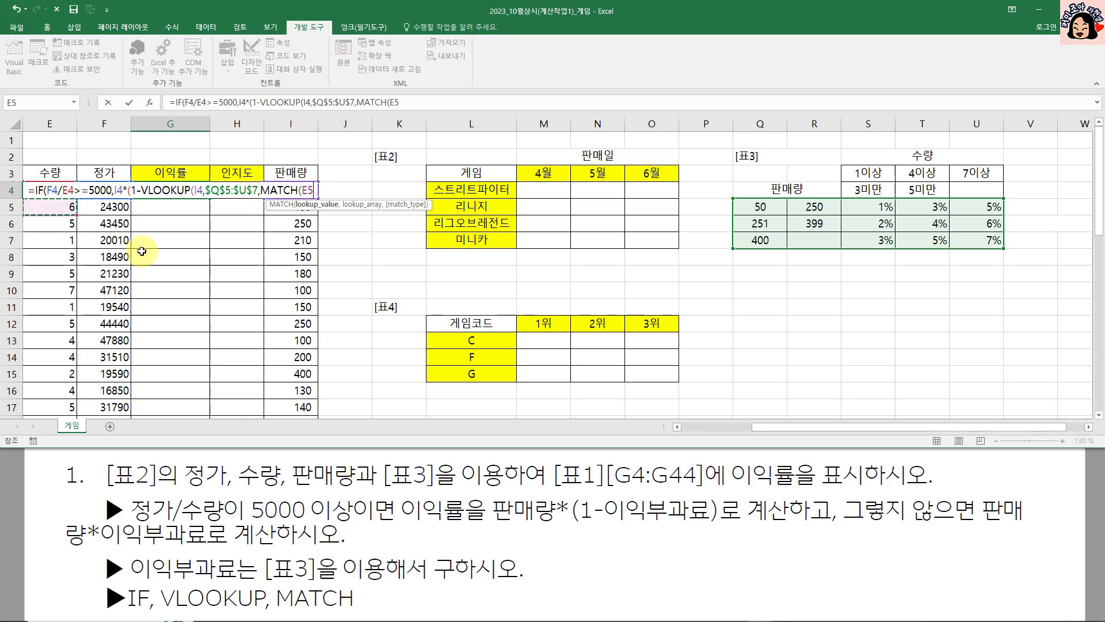
key(Up)
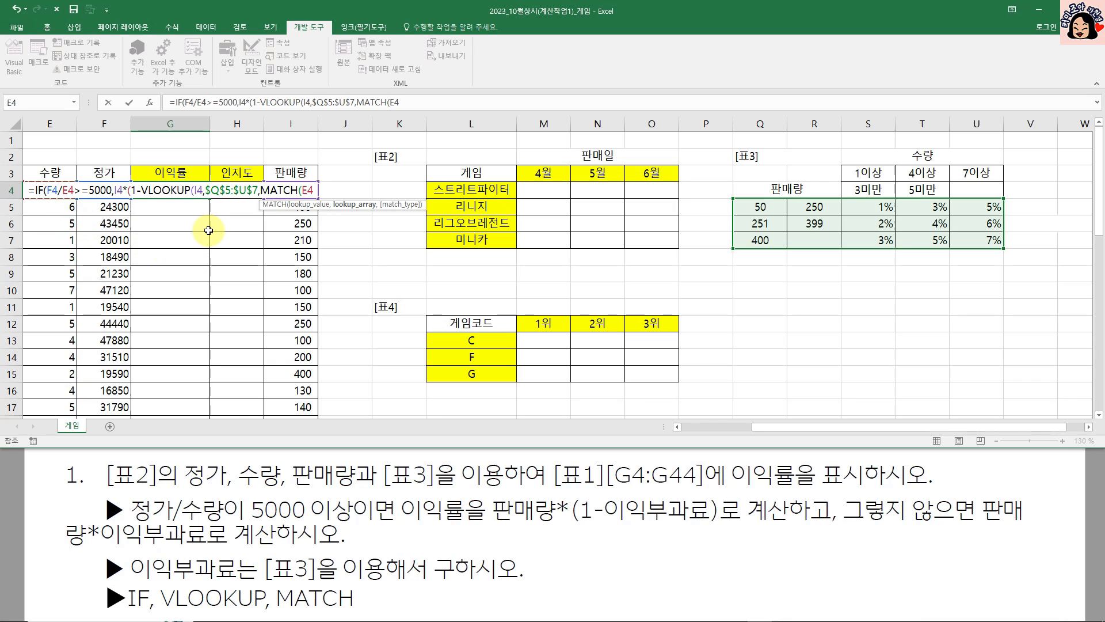
text(,)
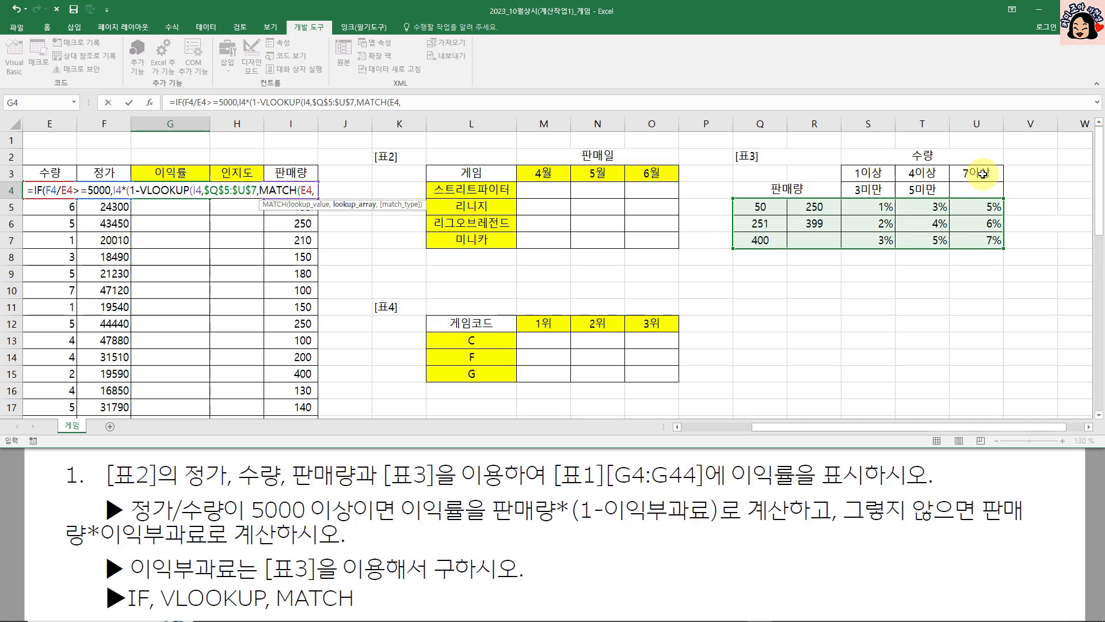
Complete MATCH with 표3's 수량 headers as the absolute lookup array $S$3:$U$3 and match type 1.
drag(873, 171, 961, 171)
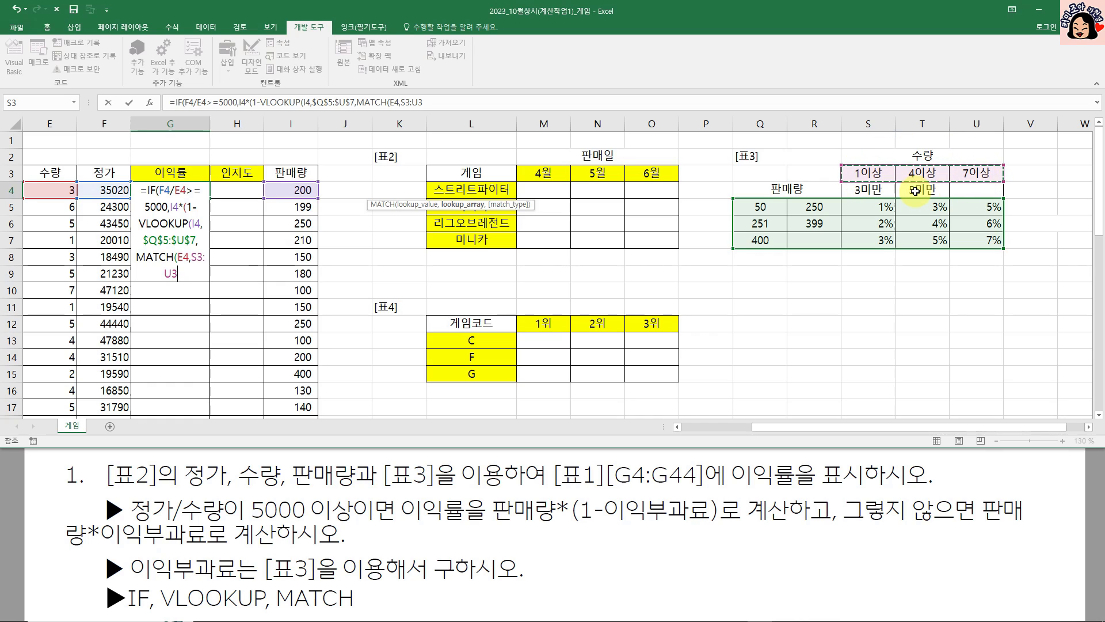
key(F4)
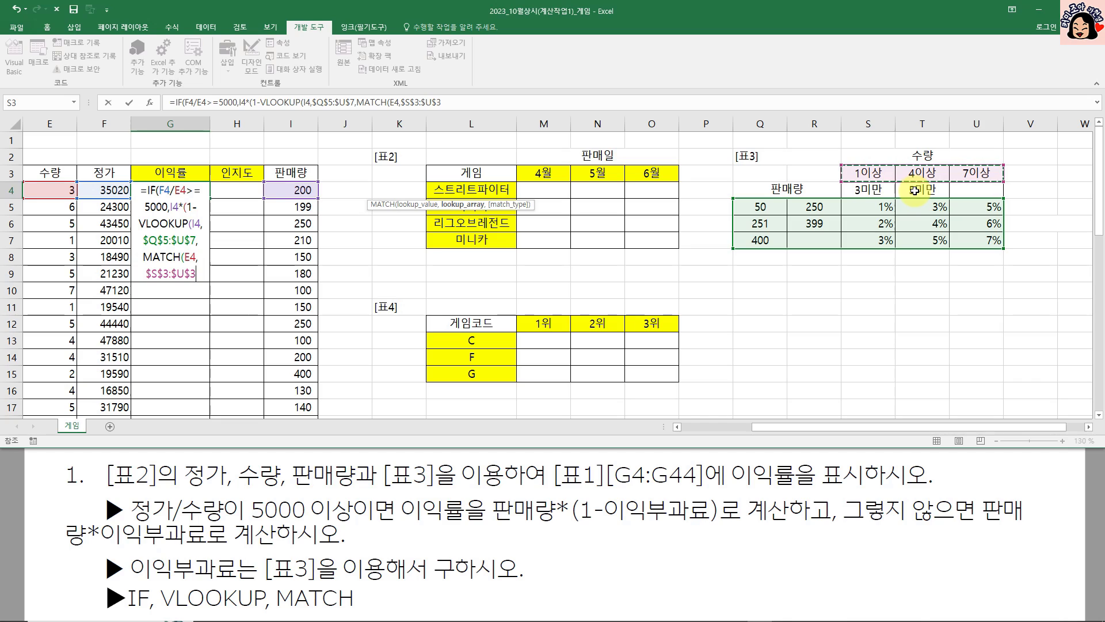
text(,)
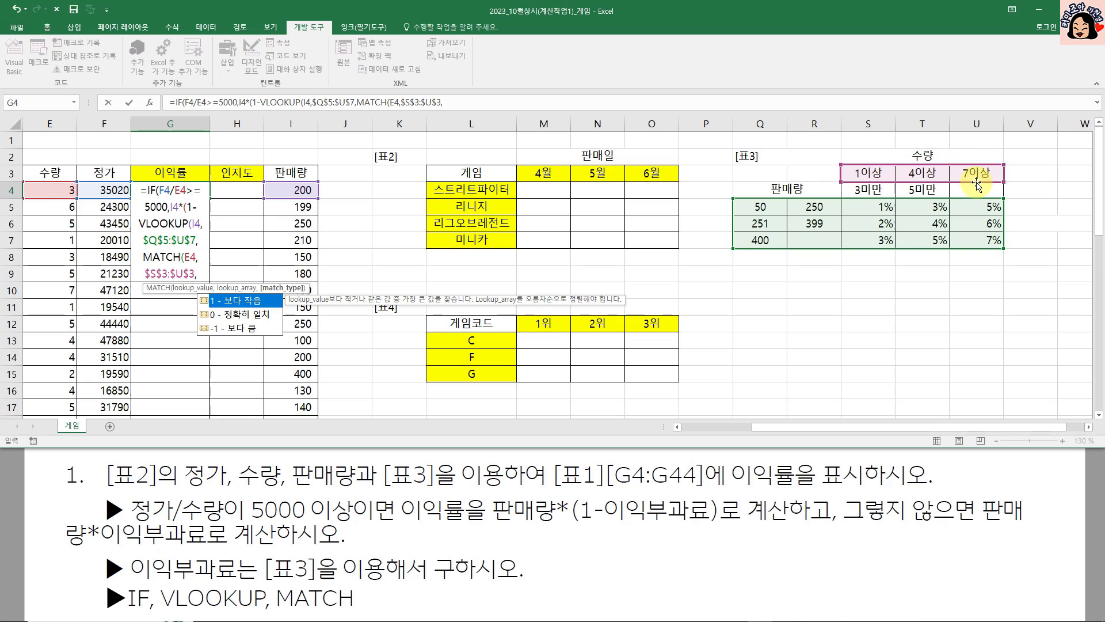
double_click(212, 304)
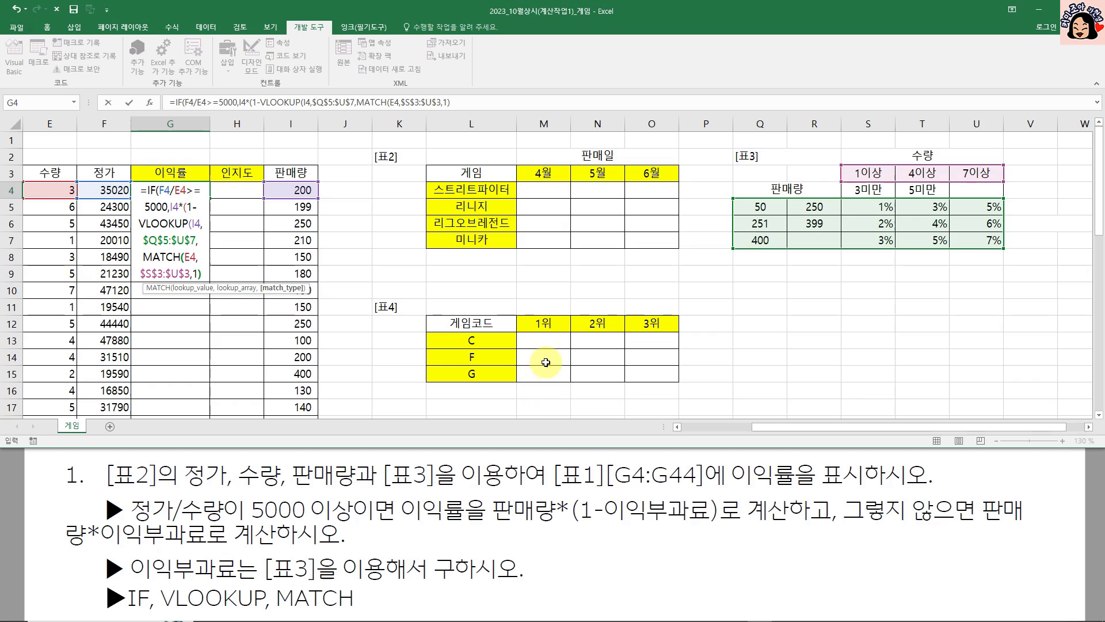
text())
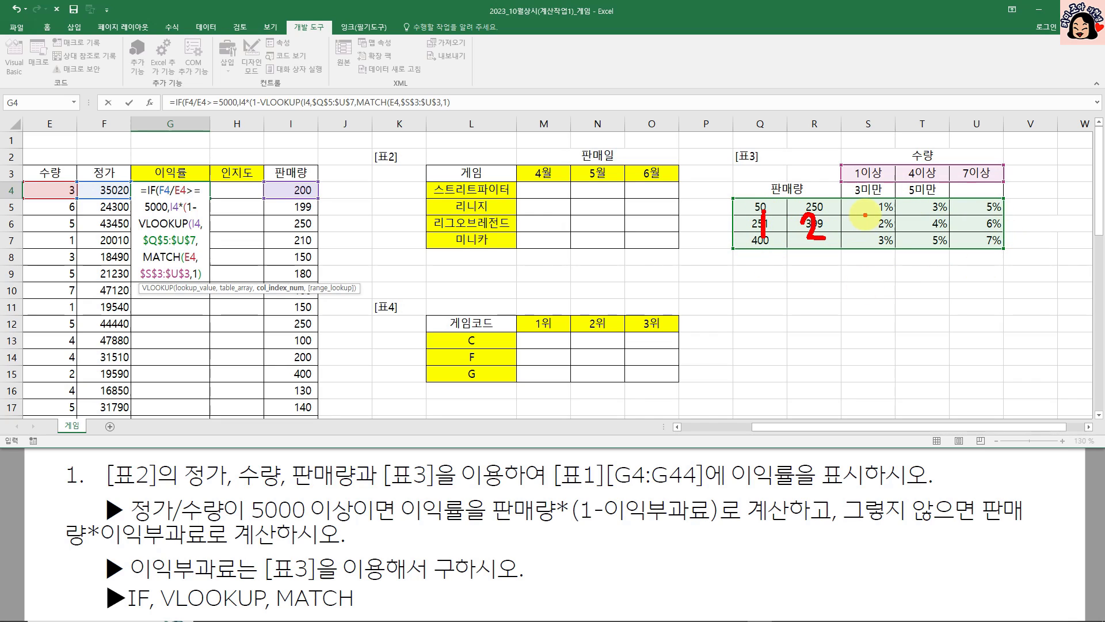
Compare the column numbers within 표3's range Q5:U7 with the MATCH positions of the 수량 headers in S3:U3.
mouse_move(924, 217)
mouse_down()
mouse_move(919, 233)
mouse_move(998, 219)
mouse_up()
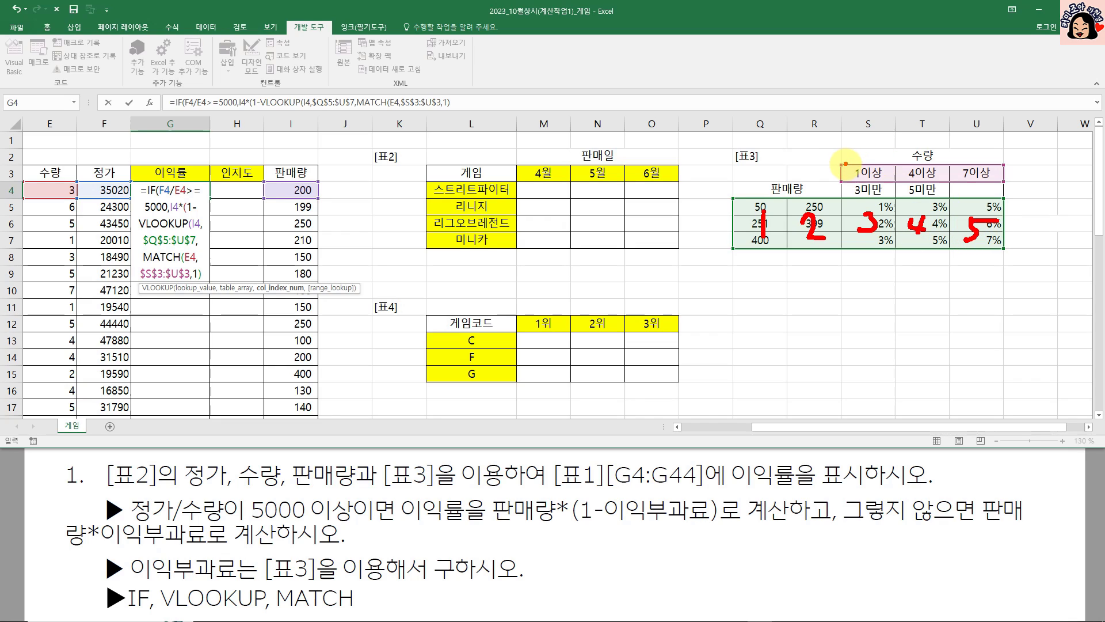
drag(842, 167, 1012, 185)
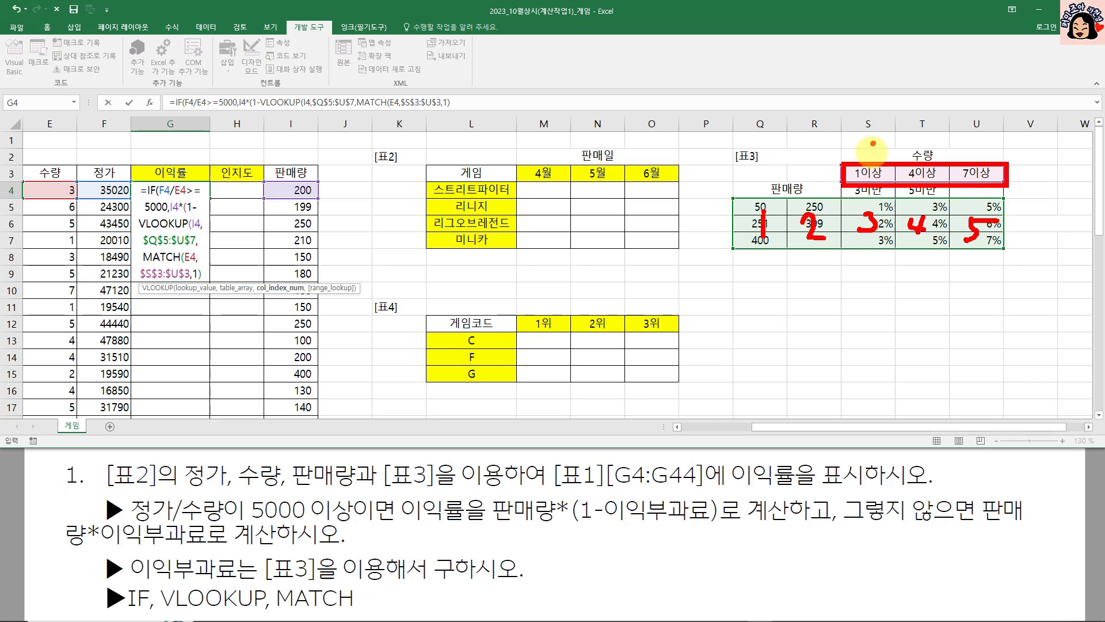
mouse_move(871, 141)
mouse_down()
mouse_move(872, 157)
mouse_move(982, 140)
mouse_up()
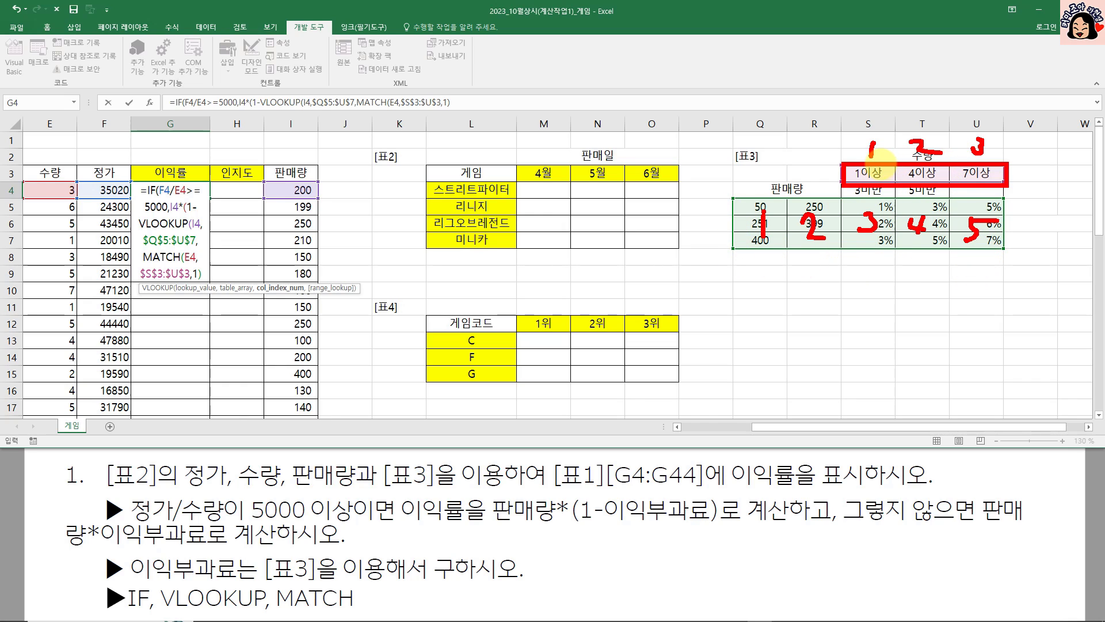
mouse_move(878, 138)
mouse_down()
mouse_move(858, 151)
mouse_move(880, 158)
mouse_move(875, 137)
mouse_up()
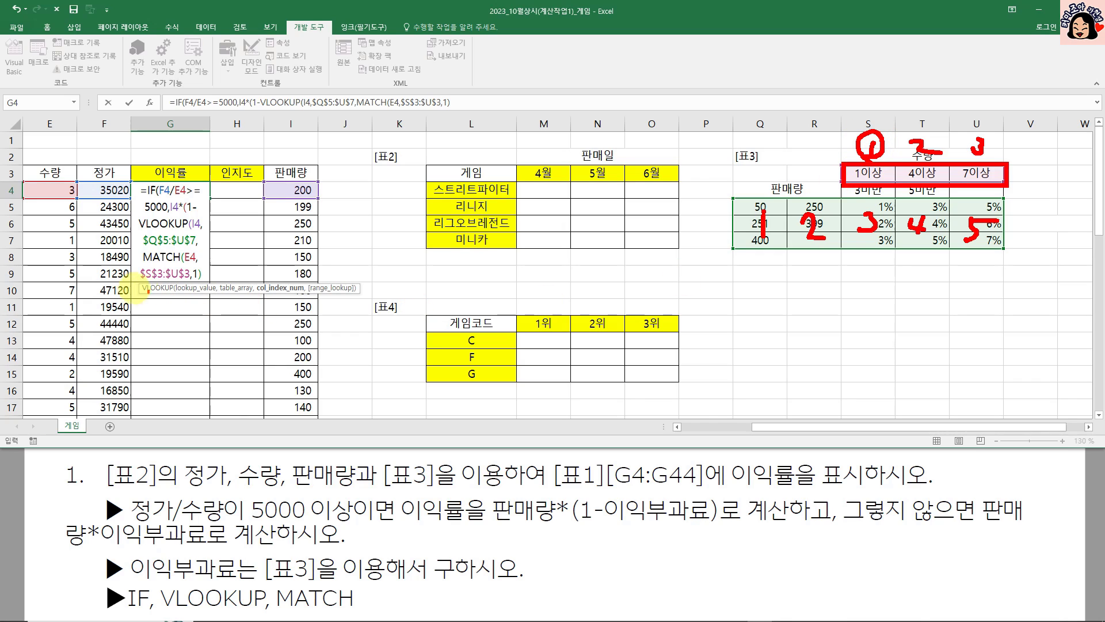
drag(143, 263, 199, 260)
drag(151, 292, 210, 288)
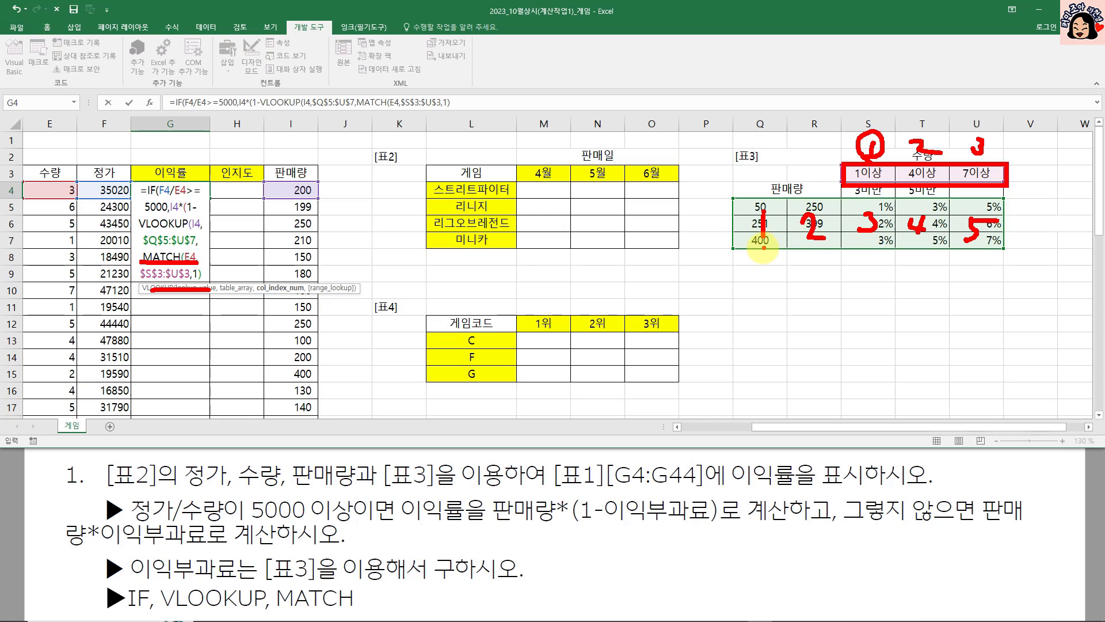
mouse_move(761, 253)
mouse_down()
mouse_move(759, 278)
mouse_move(804, 253)
mouse_up()
mouse_move(790, 306)
mouse_down()
mouse_move(820, 303)
mouse_move(806, 320)
mouse_move(848, 306)
mouse_move(874, 334)
mouse_up()
key(Escape)
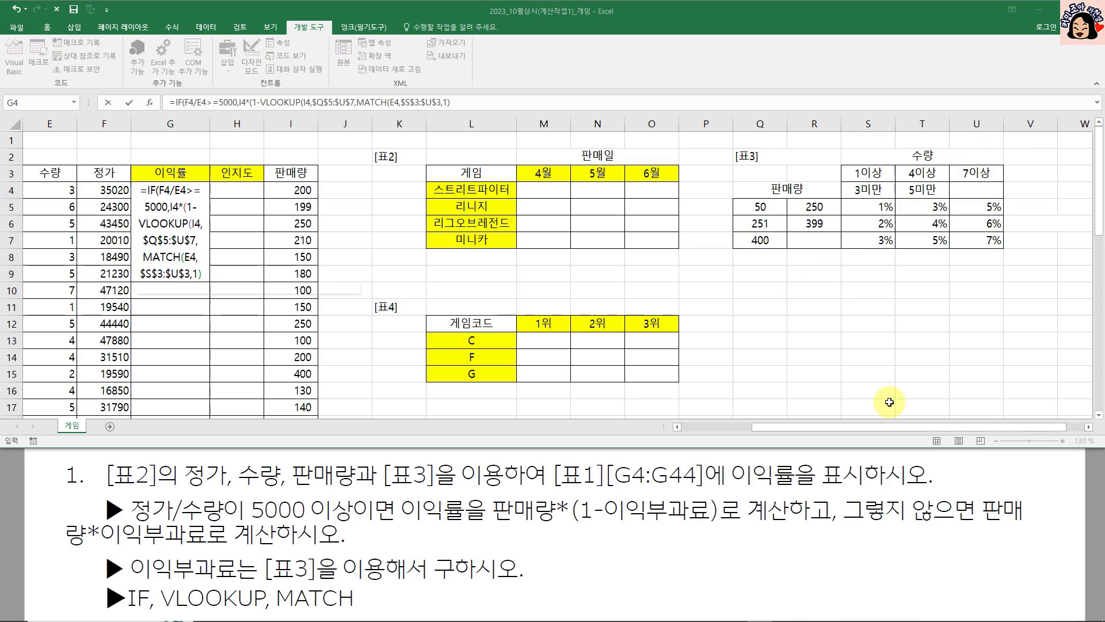
Add 2 to the MATCH result as a column offset and close both VLOOKUP and the bracketed difference.
text(+2)
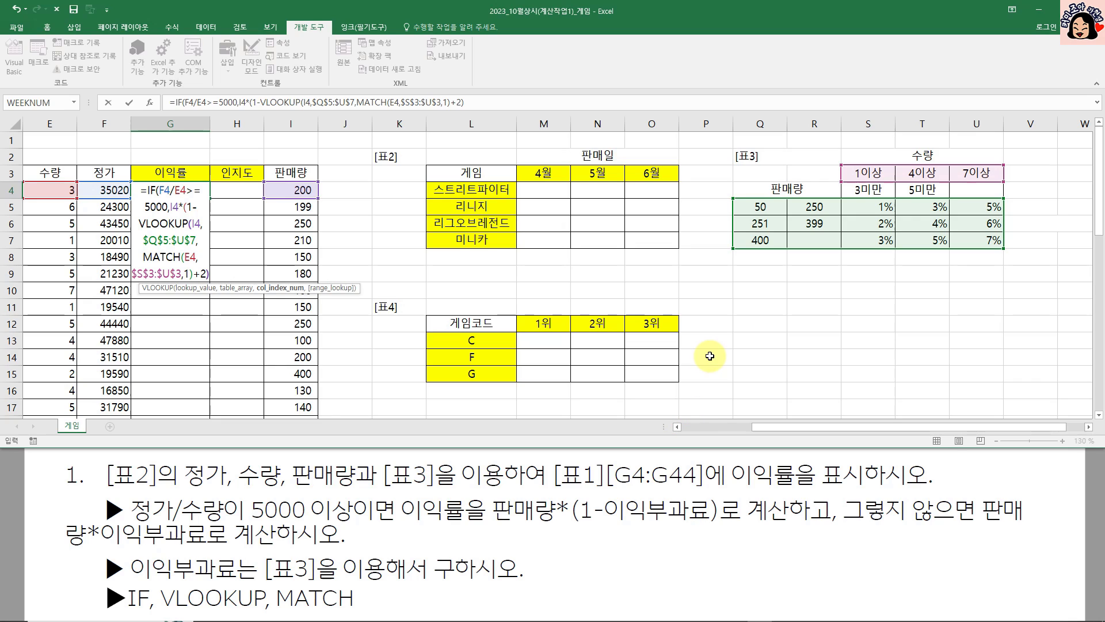
text())
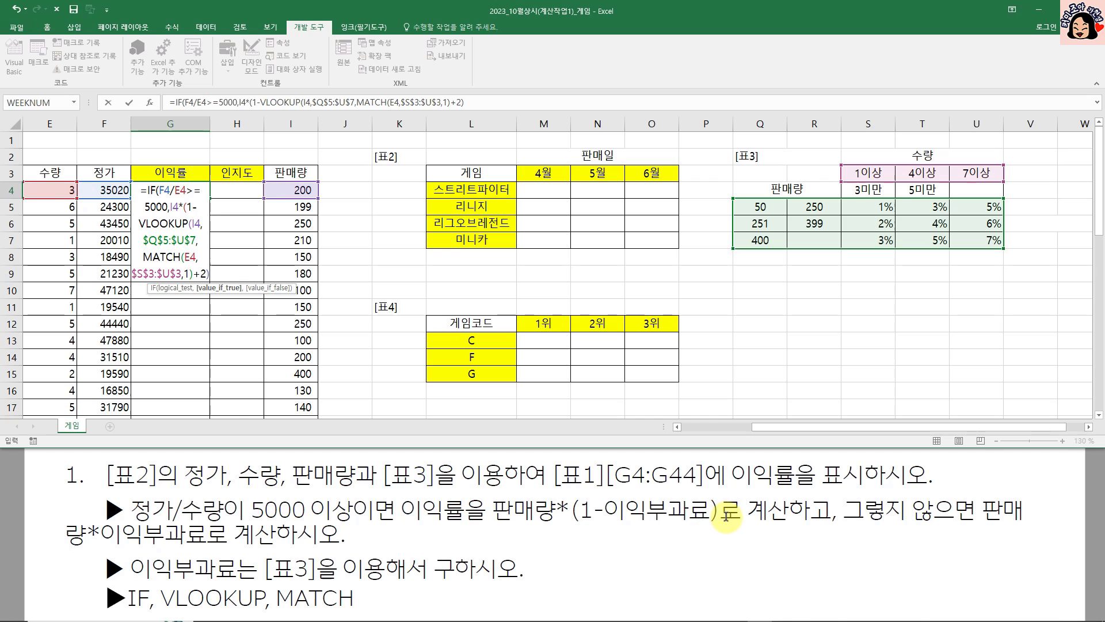
text())
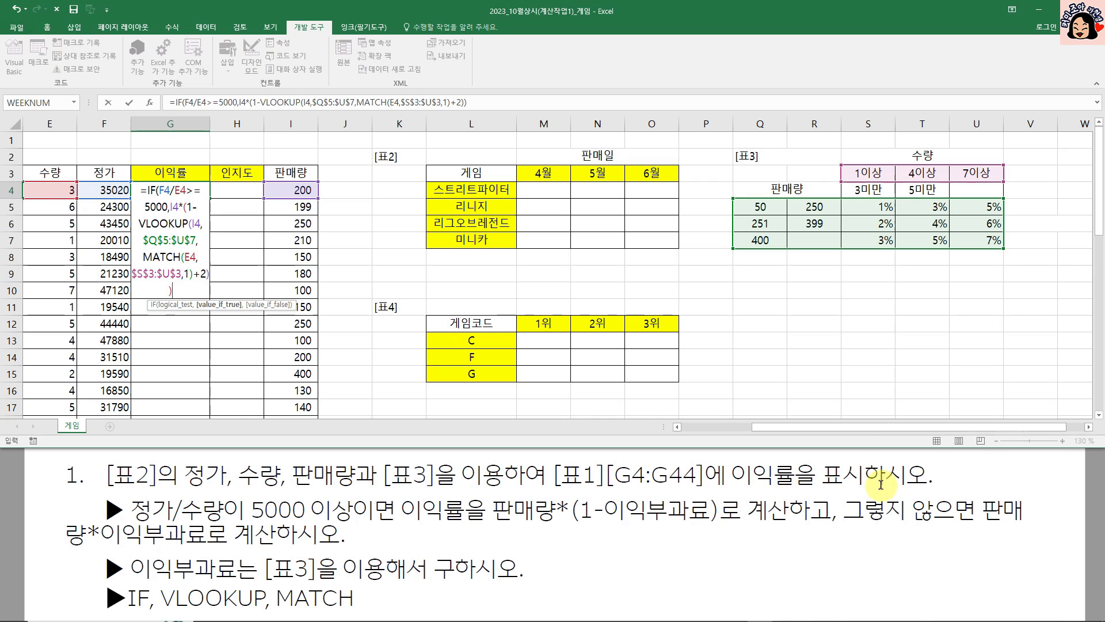
Review the G4 formula's logical test, the I4 multiplication, and the VLOOKUP and MATCH arguments.
drag(808, 429, 702, 415)
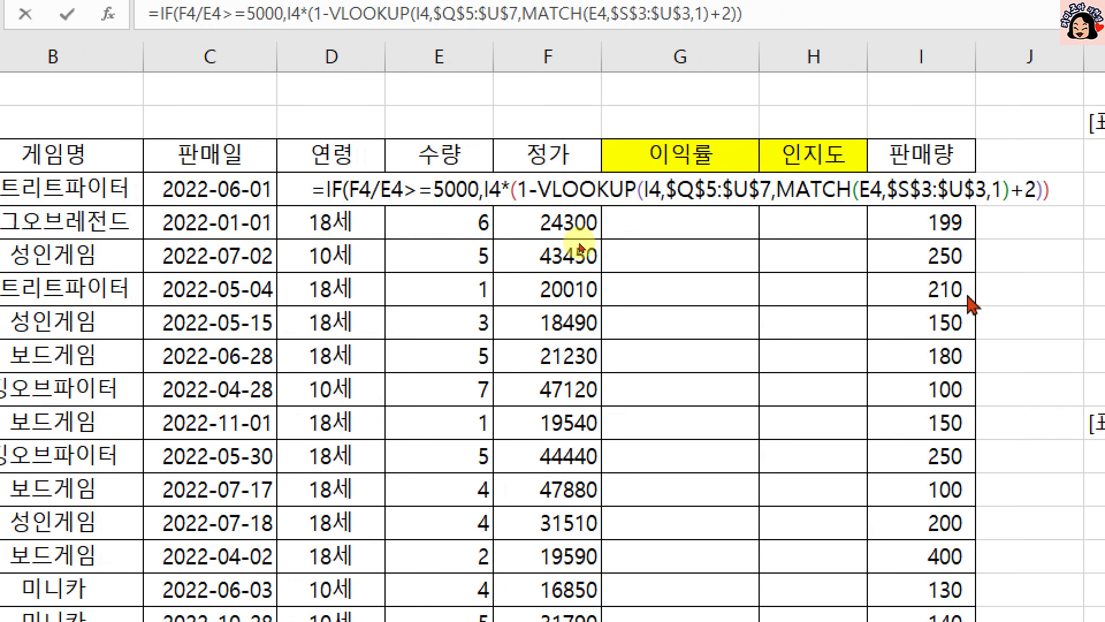
click(375, 190)
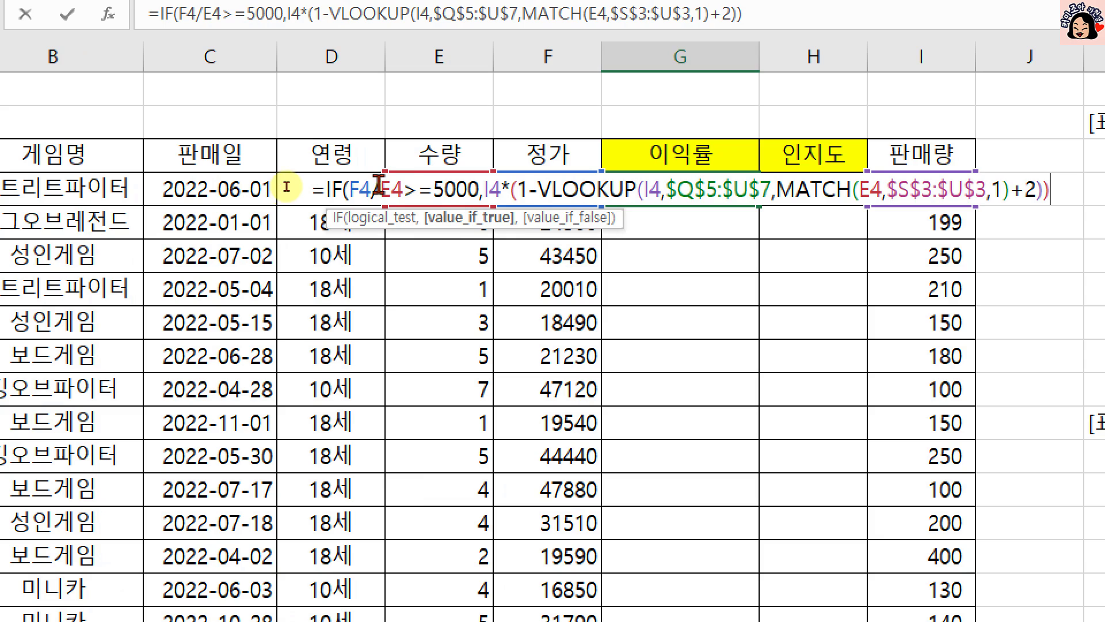
click(396, 189)
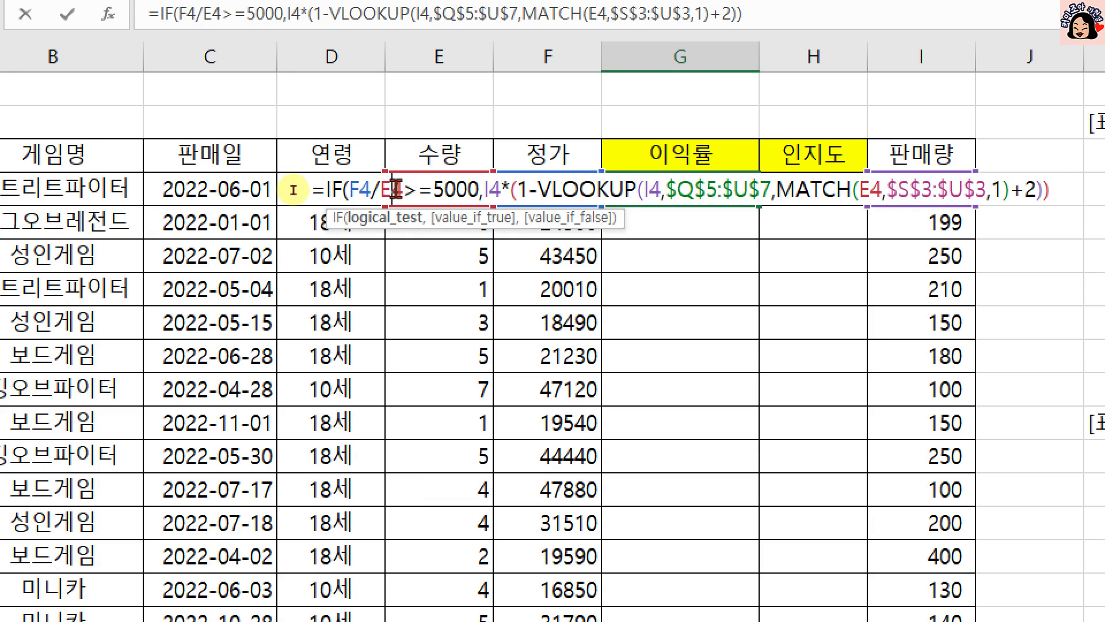
click(455, 193)
click(487, 190)
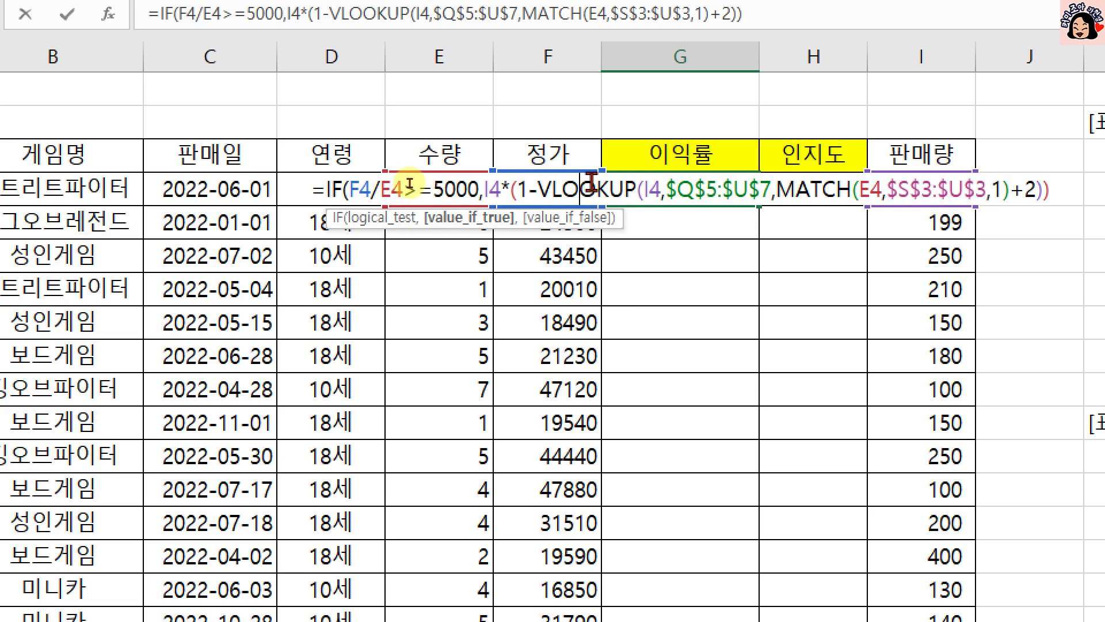
click(652, 187)
drag(675, 190, 759, 192)
click(826, 187)
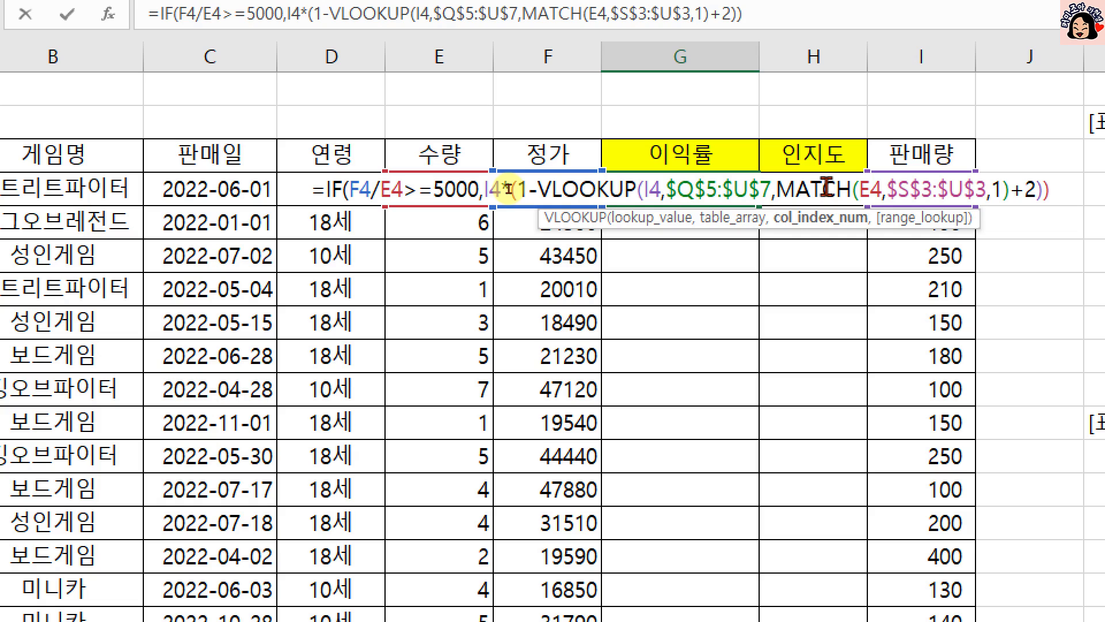
click(921, 190)
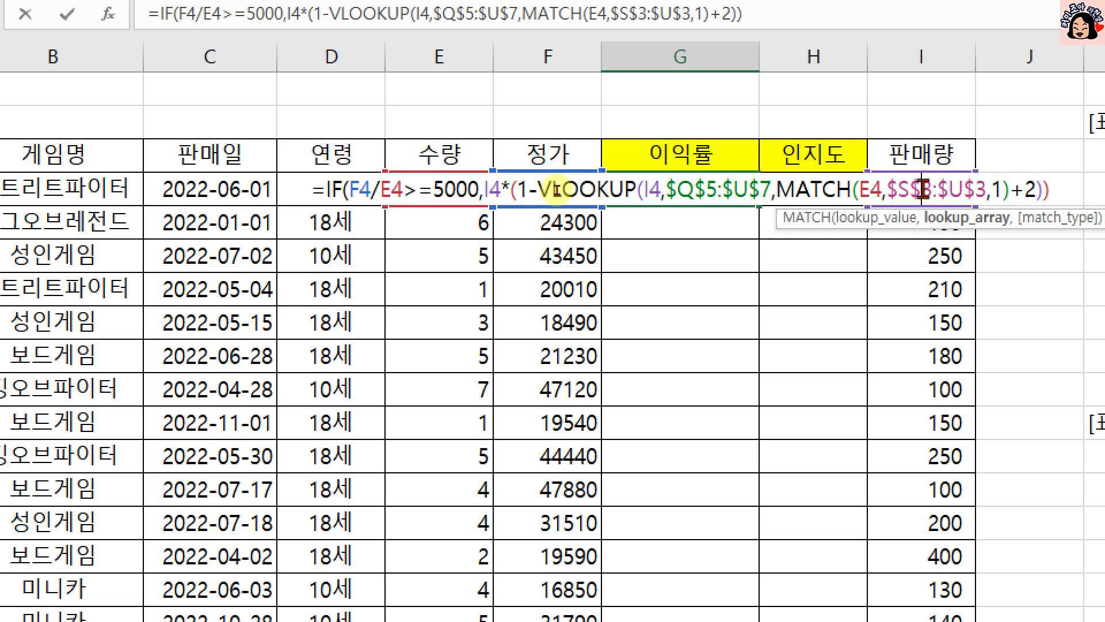
drag(869, 190, 979, 196)
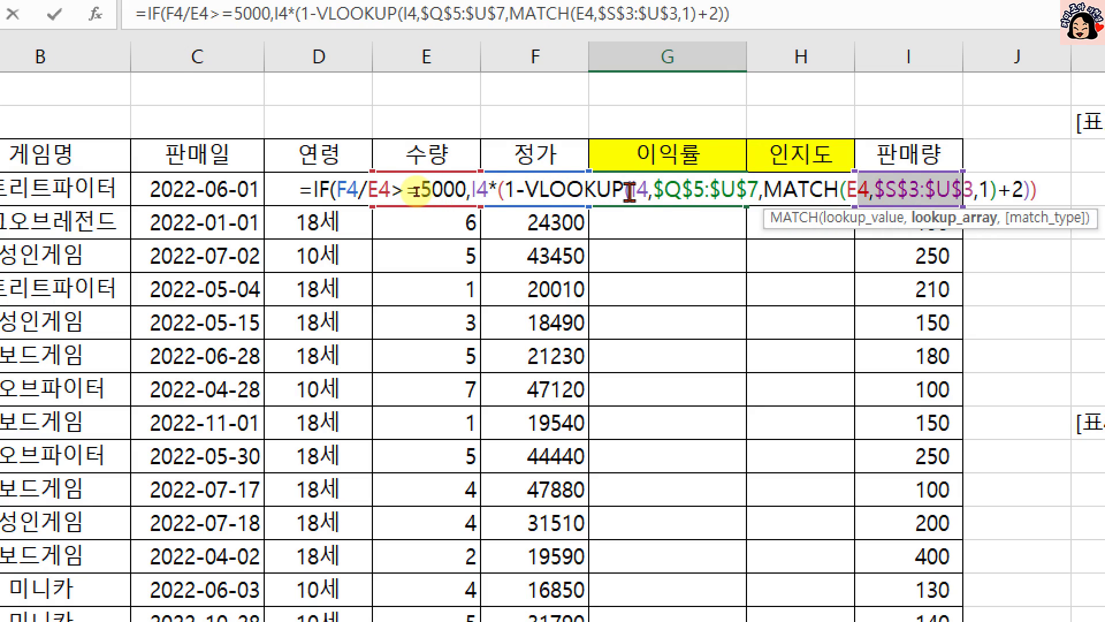
drag(665, 190, 747, 189)
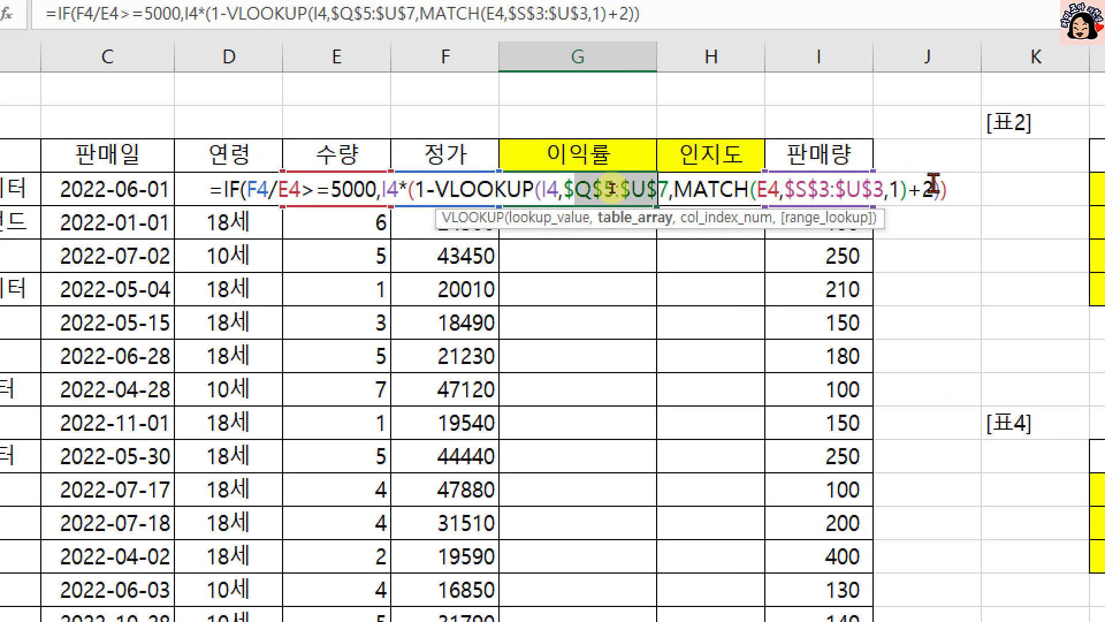
End the IF formula's value-if-true argument after the closing brackets with a comma to open the value-if-false argument.
click(1030, 189)
key(Return)
click(918, 302)
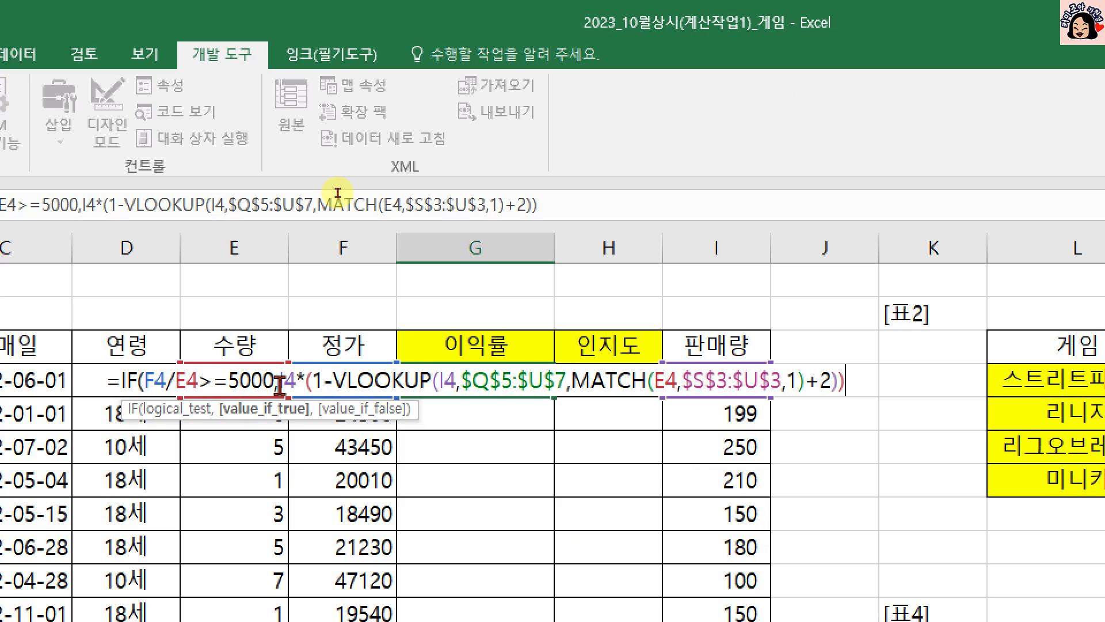
drag(279, 385, 880, 381)
click(861, 382)
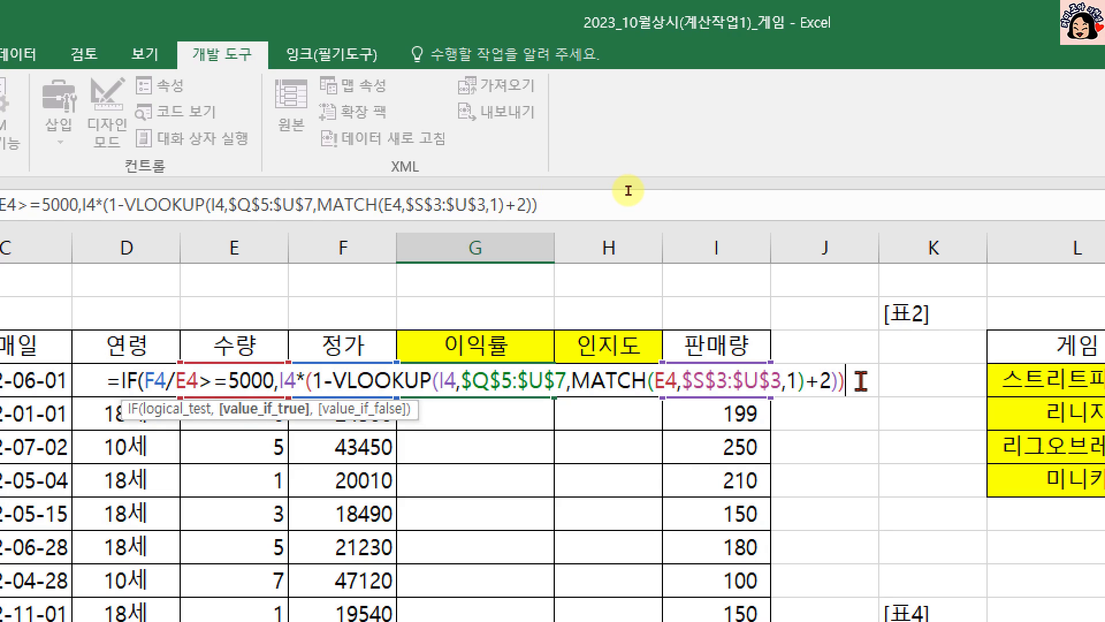
text(,)
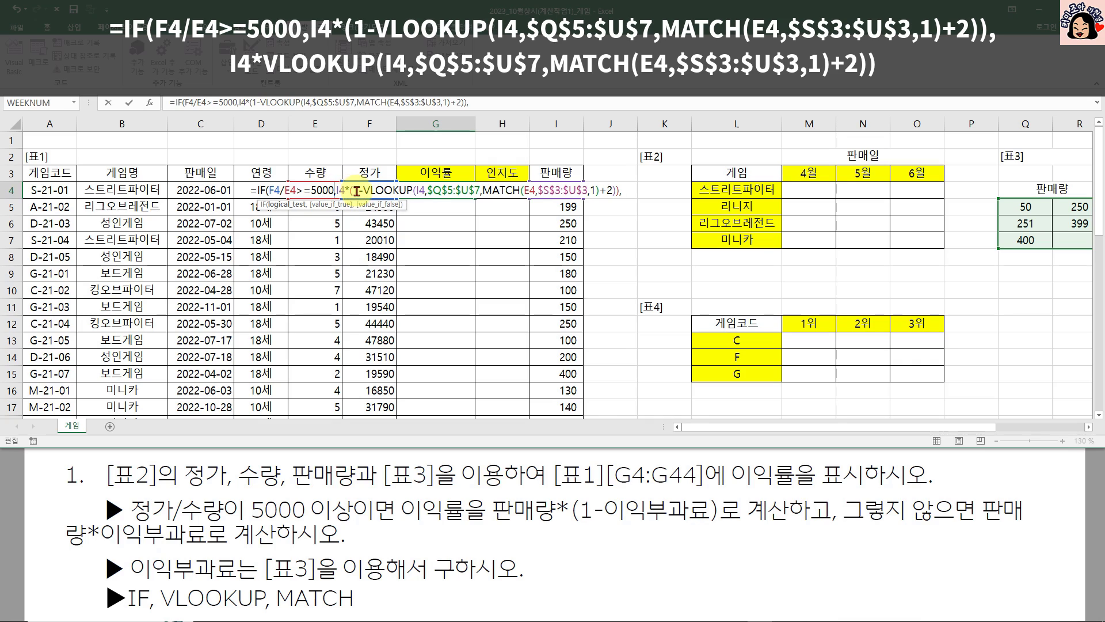
Copy the value-if-true expression I4*(1-VLOOKUP(...)) in the G4 formula and paste it as the value-if-false argument.
click(340, 190)
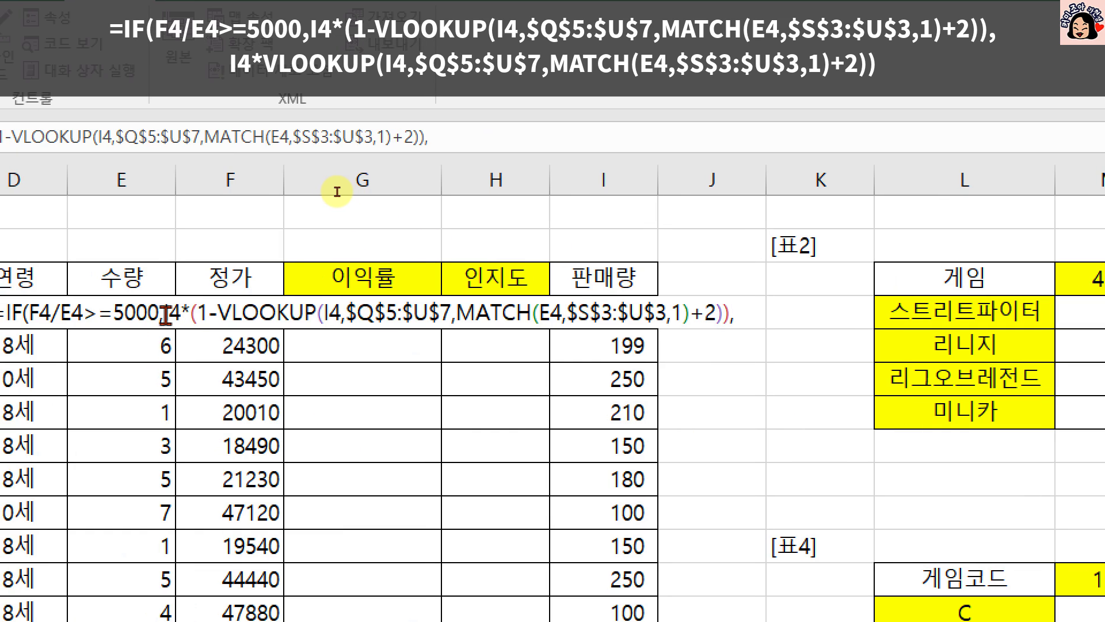
click(166, 315)
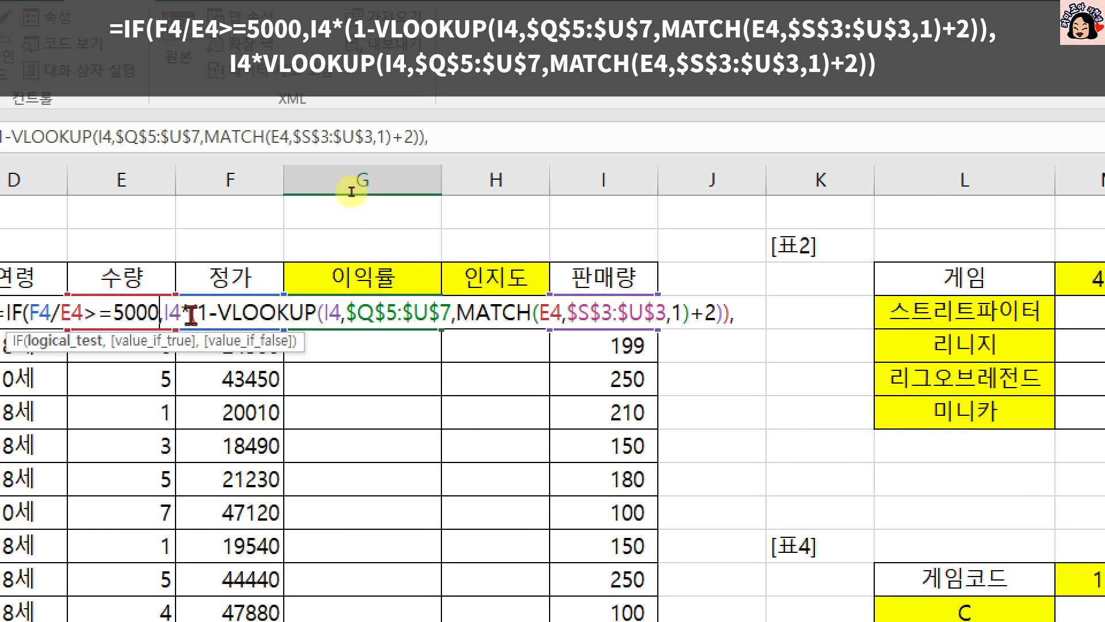
drag(165, 311, 733, 317)
key(ctrl+c)
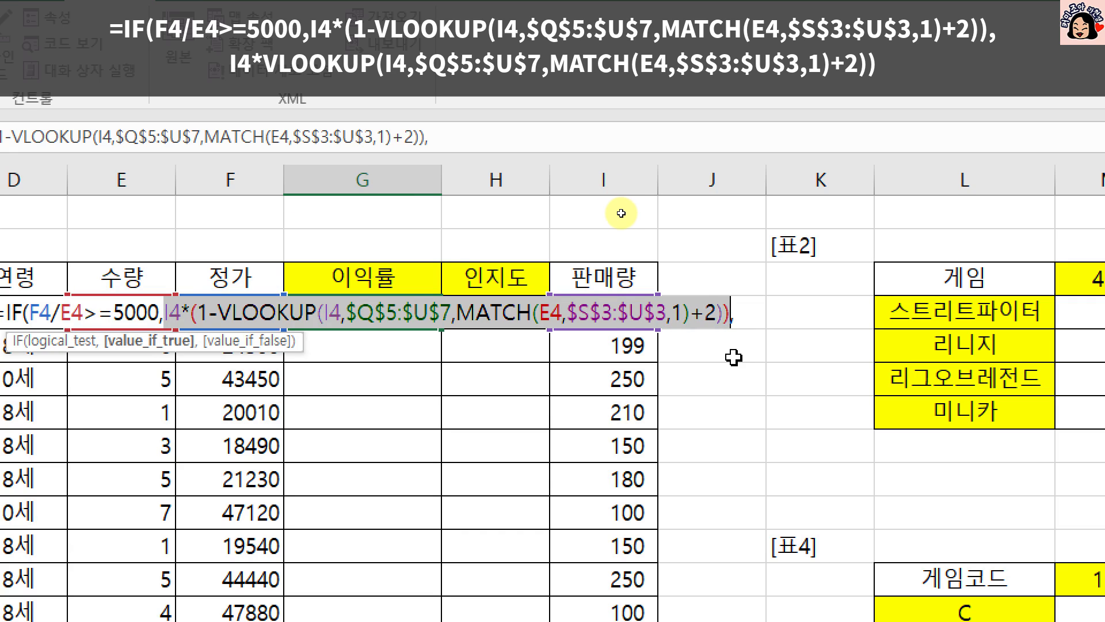
click(754, 311)
key(ctrl+v)
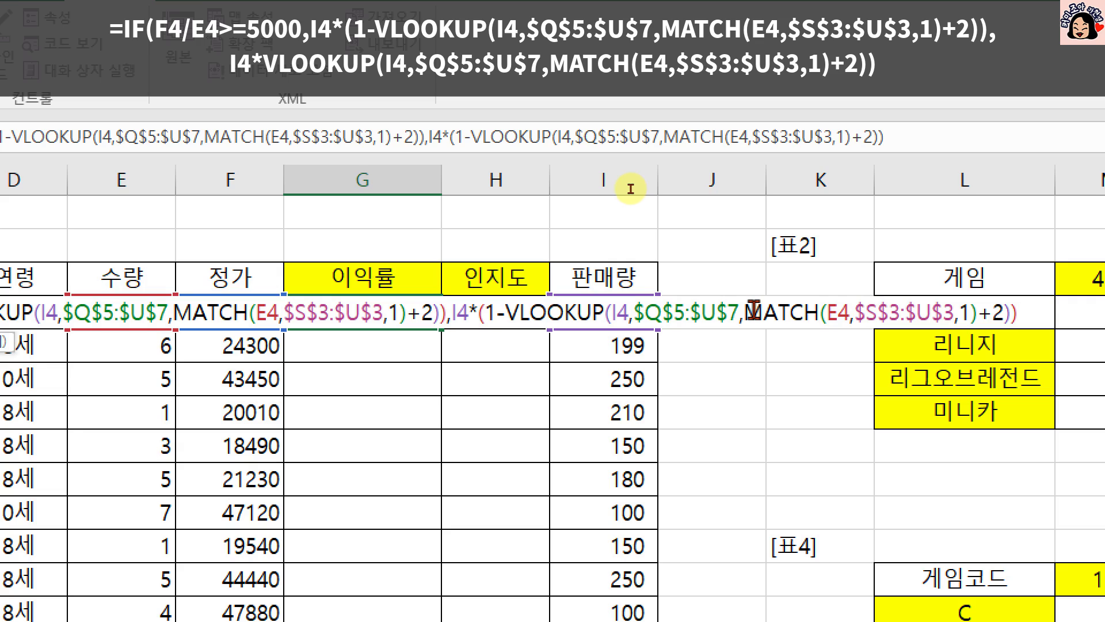
Remove the opening "(1-" from the pasted value-if-false expression so it reads I4*VLOOKUP(I4,$Q$5:$U$7,MATCH(E4,$S$3:$U$3,1)+2).
click(478, 313)
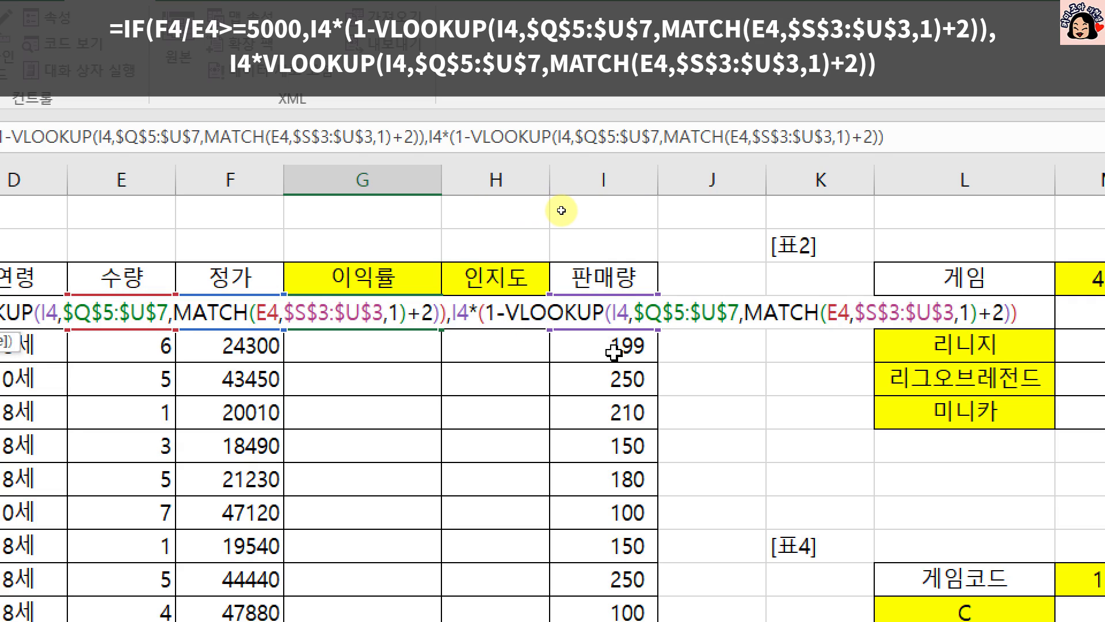
key(Delete)
key(Delete)
key(Delete)
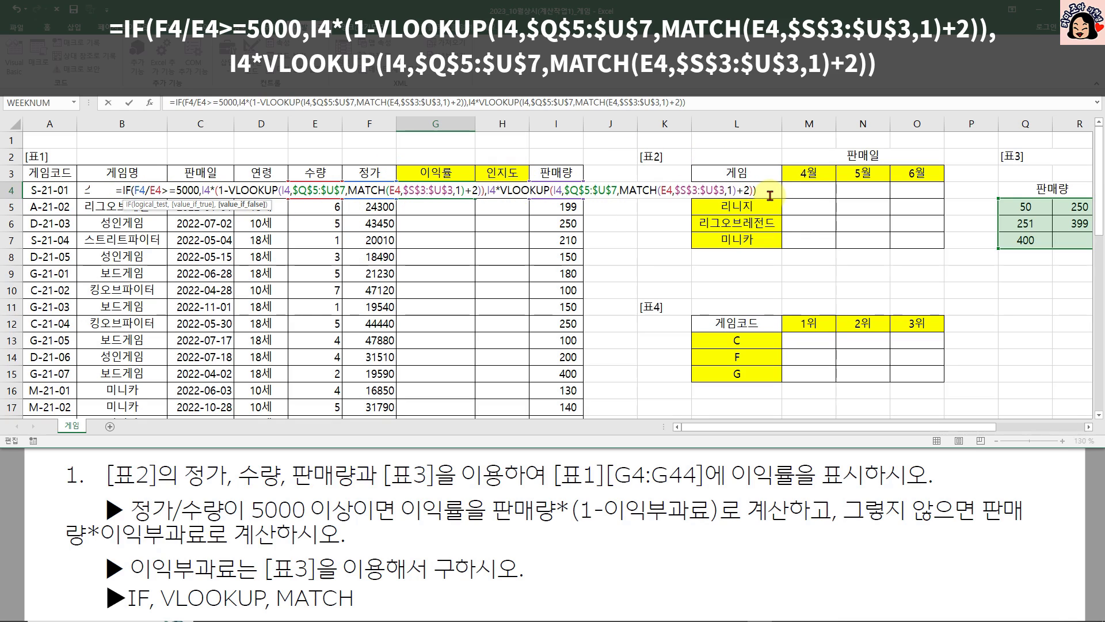
Enter the finished formula in G4 and fill it down the 이익률 column to G44.
key(Return)
click(469, 193)
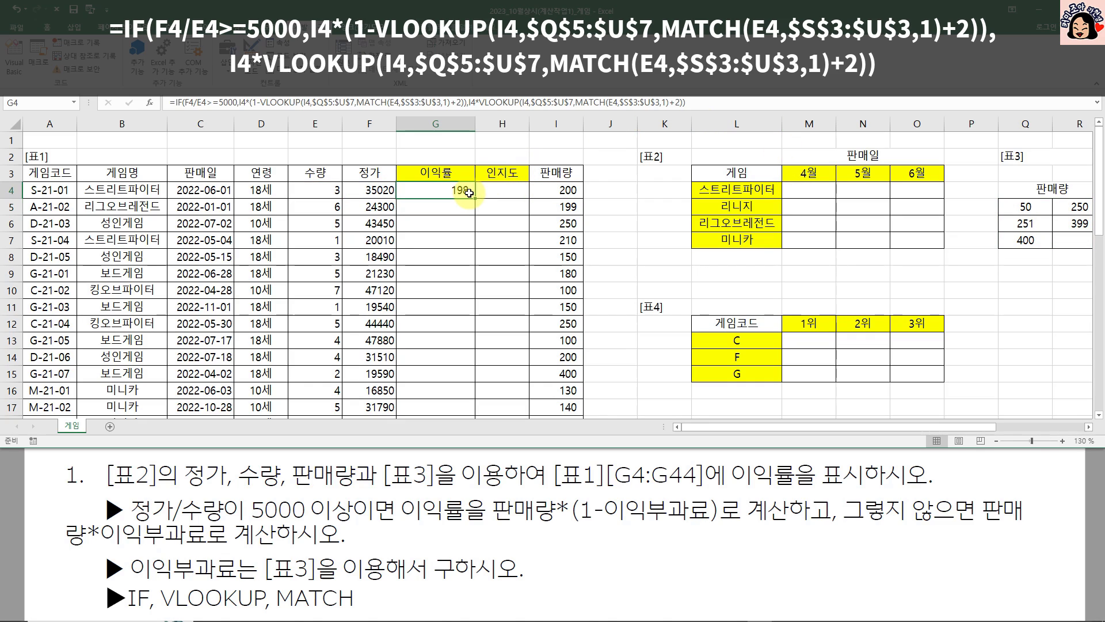
double_click(475, 199)
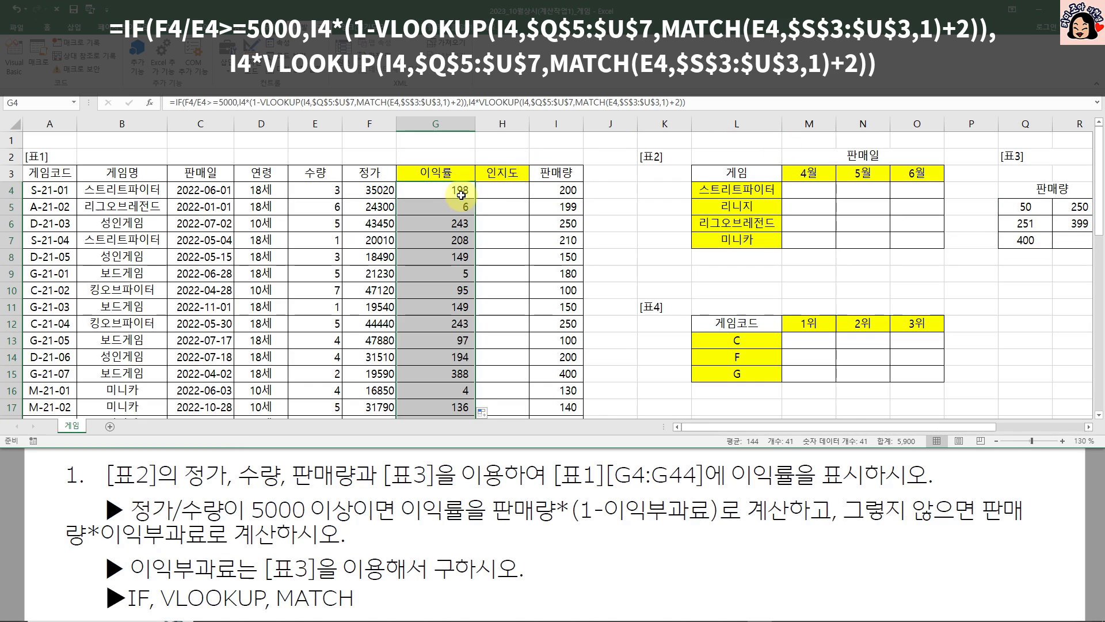
click(450, 193)
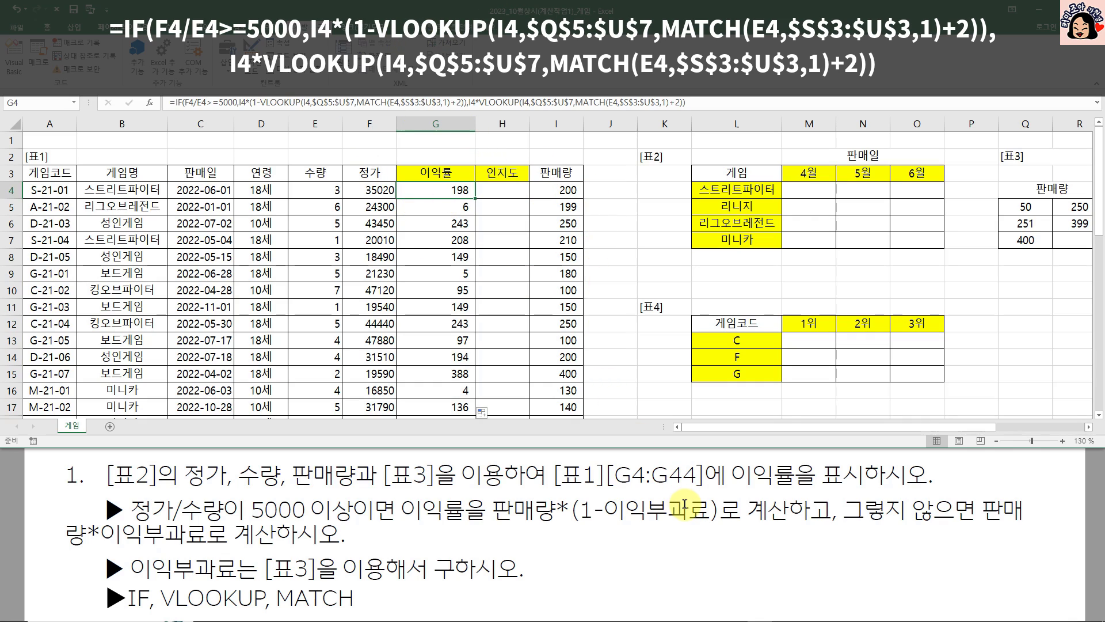
Select H4 under 인지도, open the Visual Basic editor and insert a new module in the workbook's project.
click(504, 190)
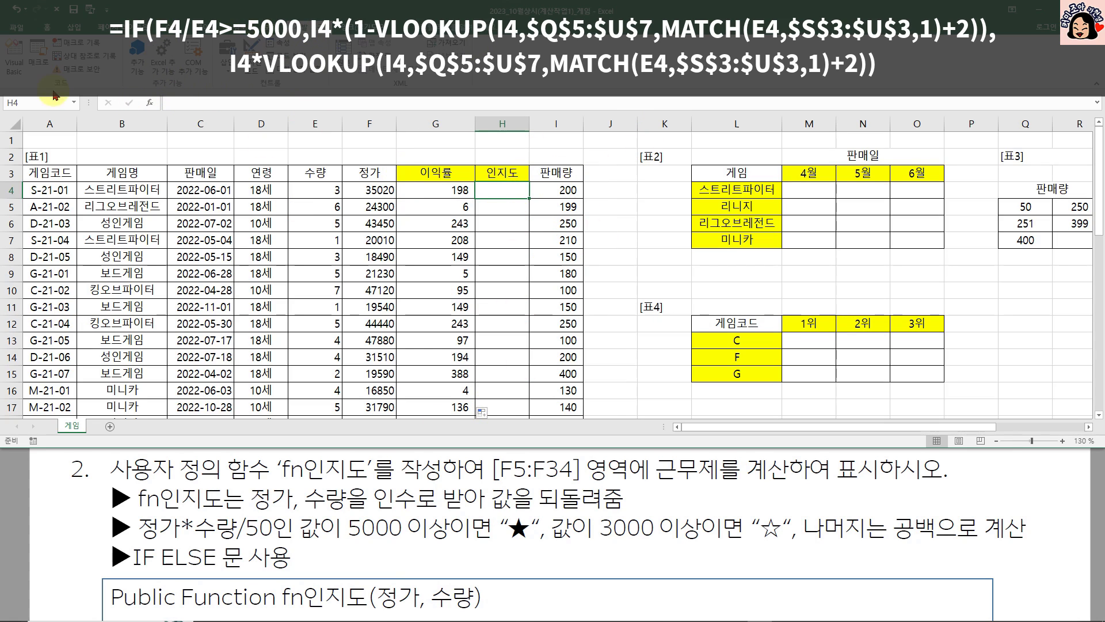
click(9, 57)
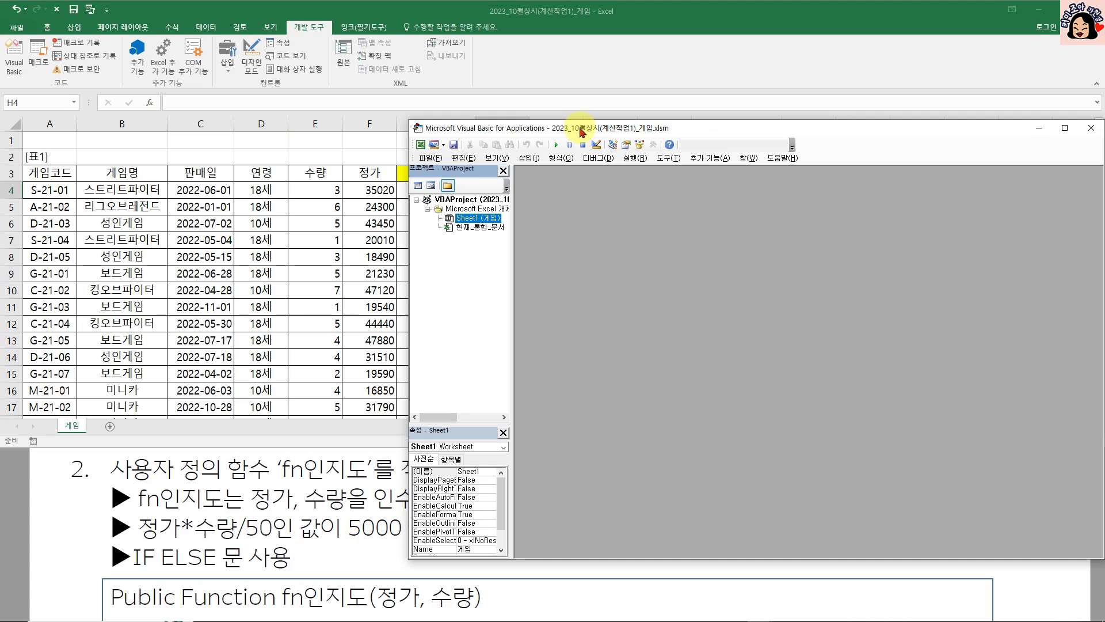
drag(575, 63, 453, 27)
click(399, 52)
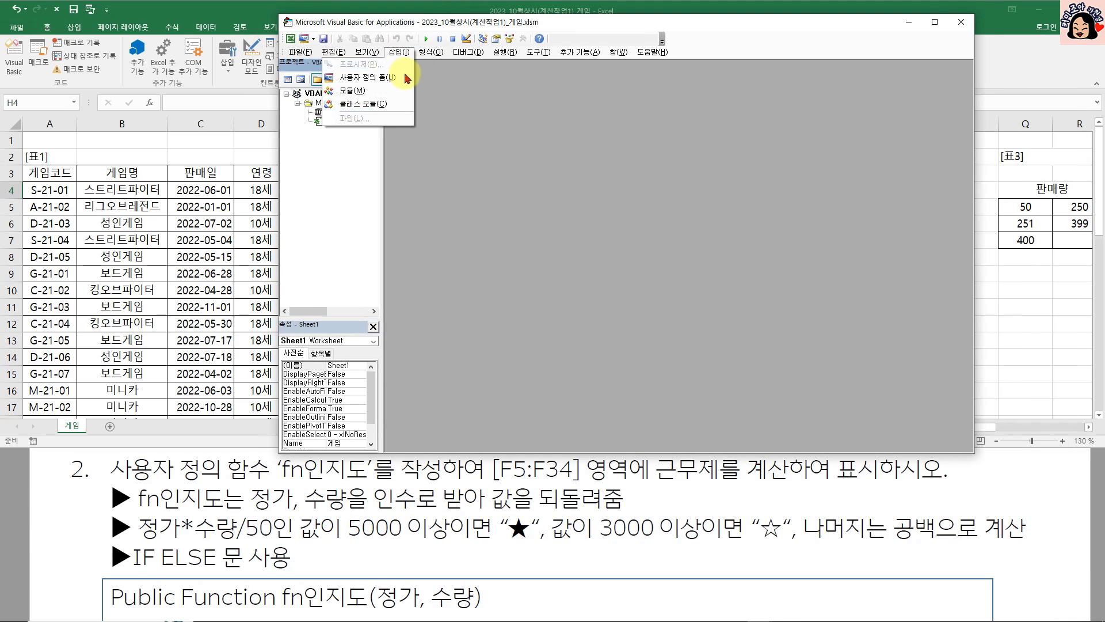
click(406, 88)
Add a Public Function procedure named fn인지도 to the module.
click(398, 51)
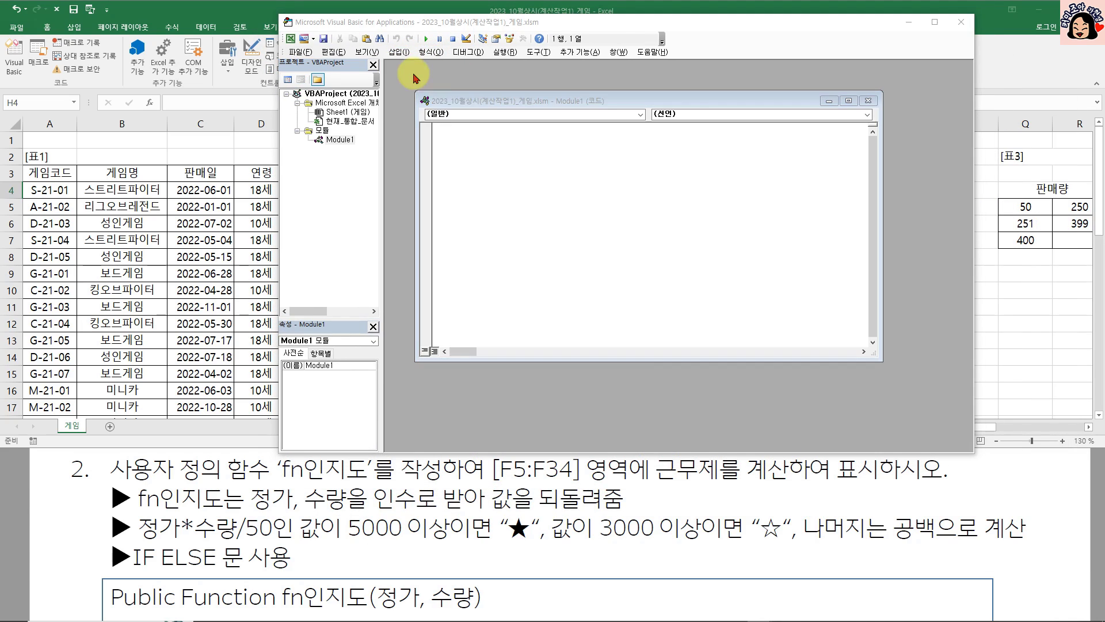
click(414, 63)
click(478, 220)
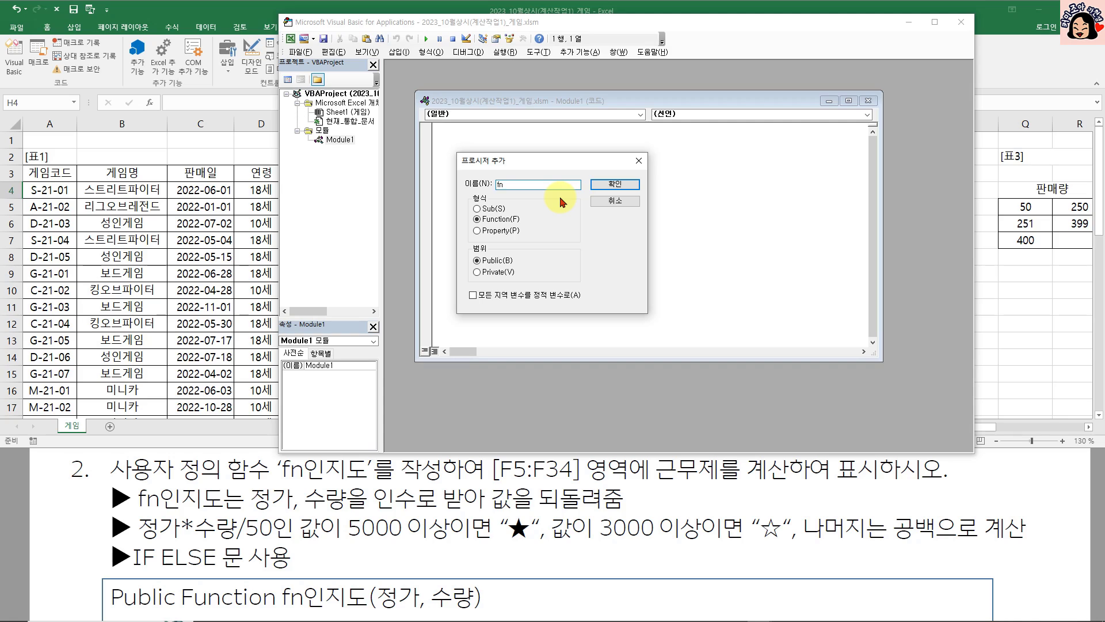
text(fn인지도)
key(Return)
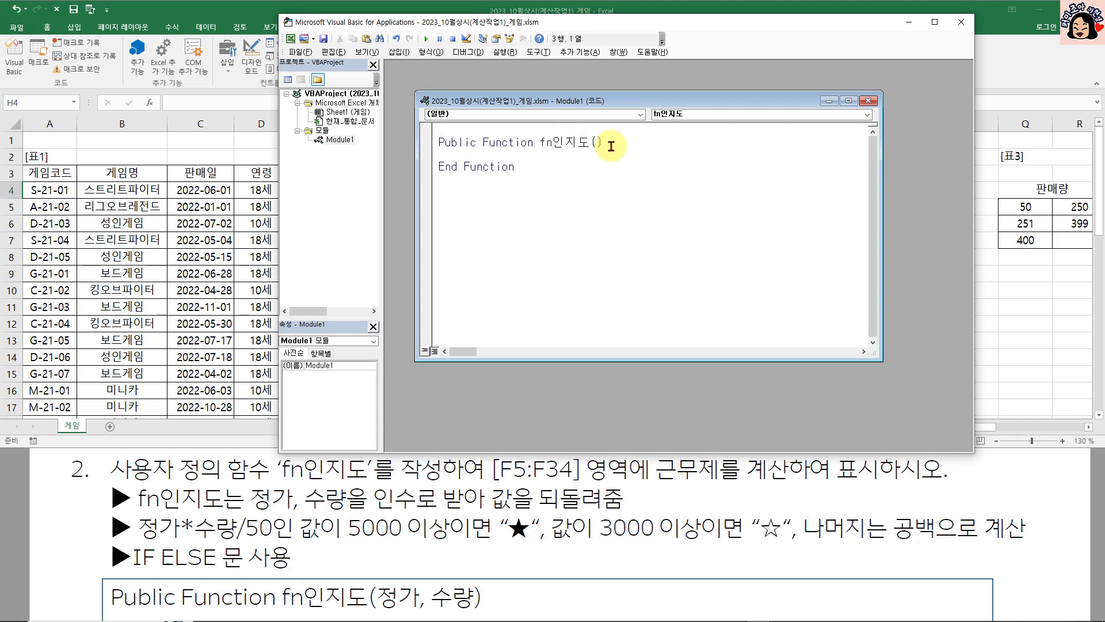
Set the code editor's font size to 18 in the editor format options.
click(538, 52)
click(509, 105)
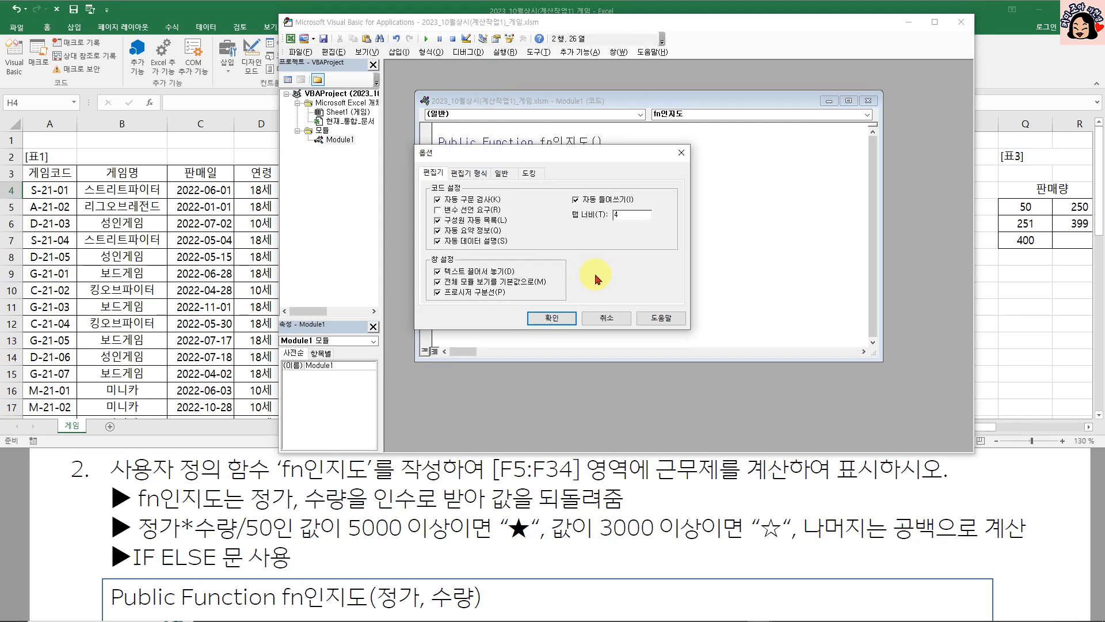
click(477, 175)
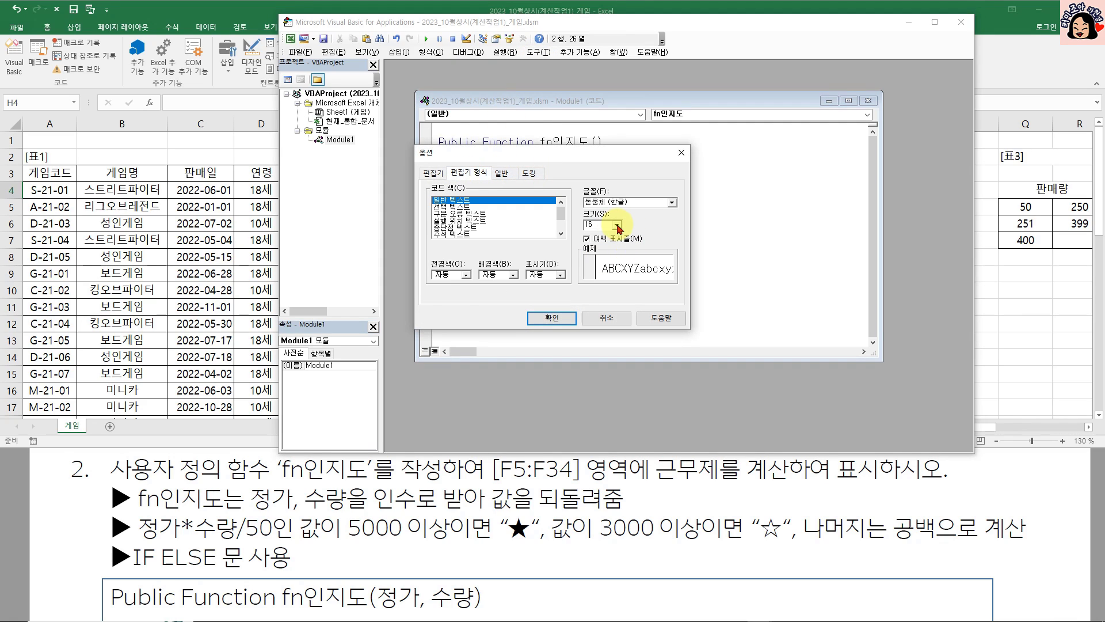
click(617, 226)
click(598, 238)
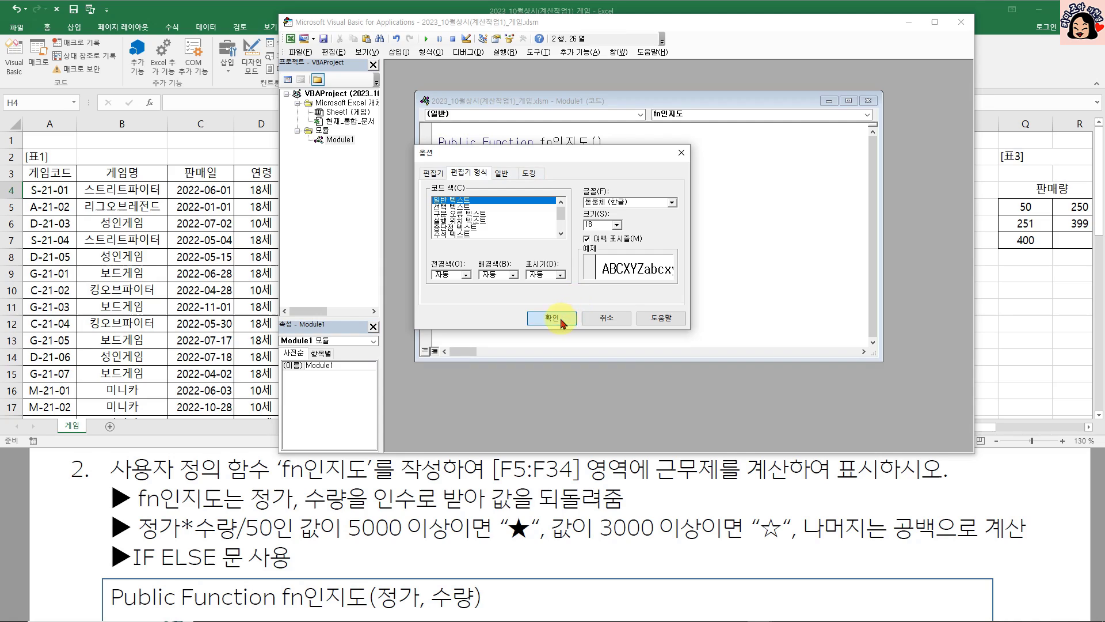
click(561, 320)
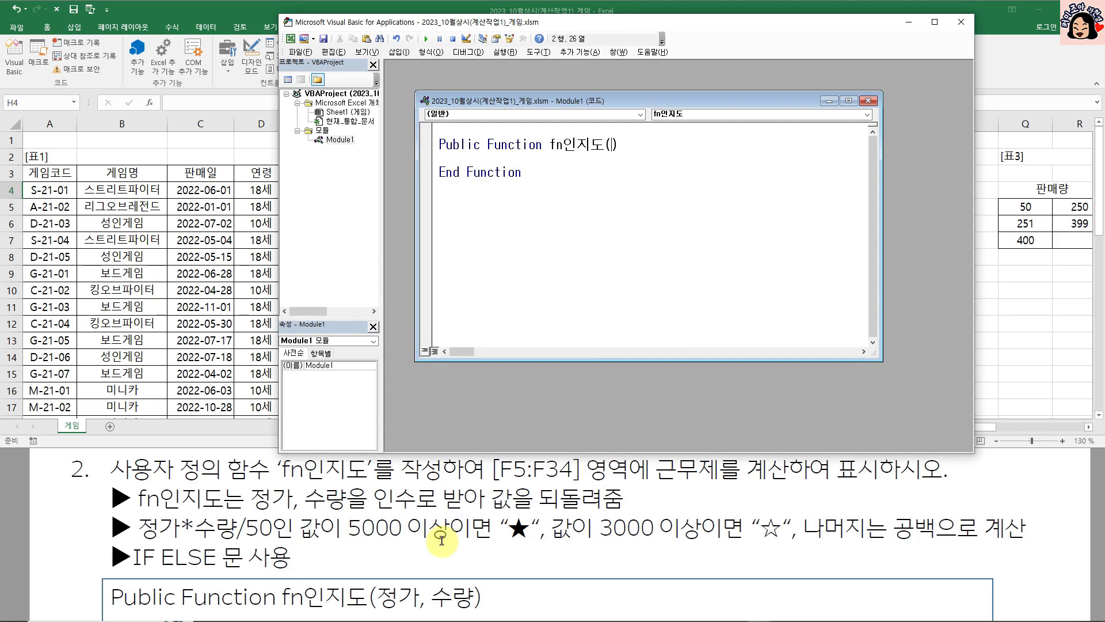
Give fn인지도 the parameters 정가, 수량 and write the condition line If 정가 * 수량 / 50 >= 5000 Then.
text(가, 수량)
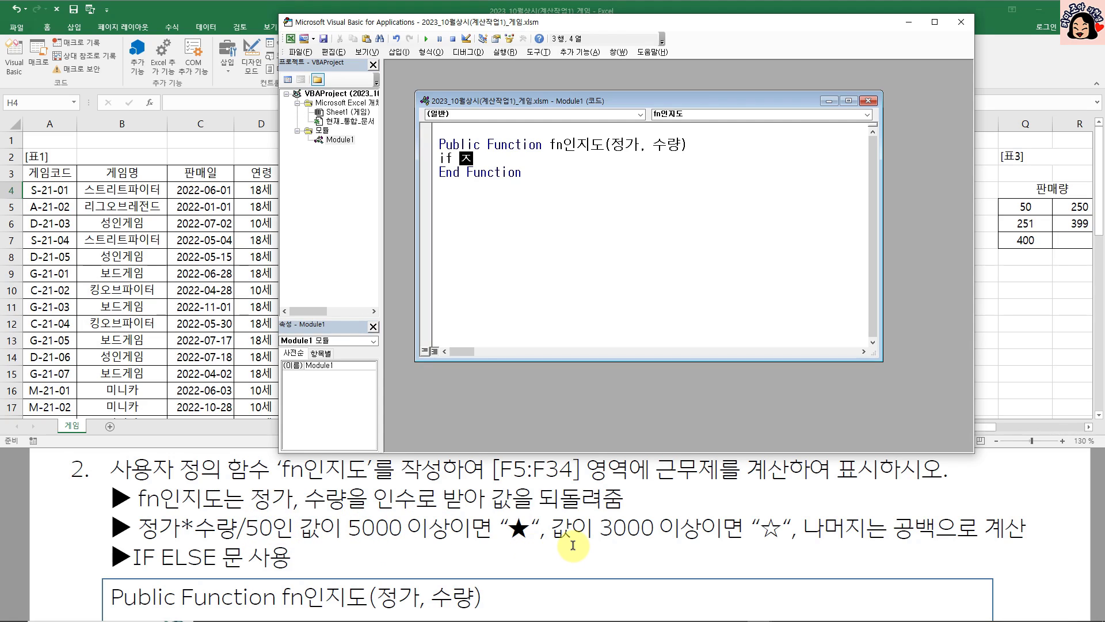
text(정가*수량/50>=5000 th)
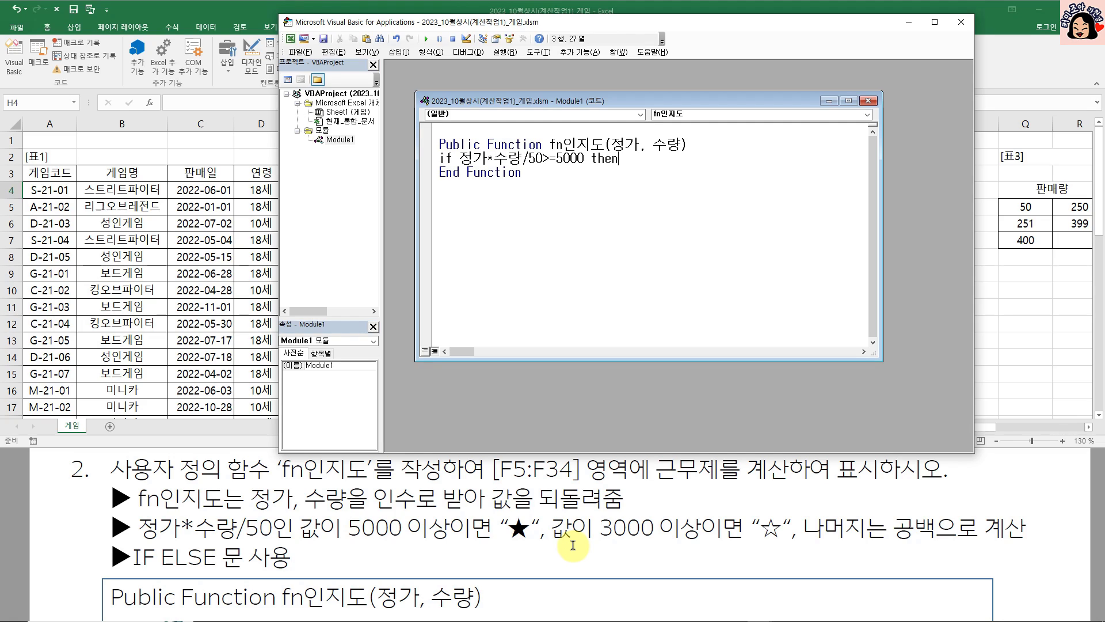
text(en)
key(Return)
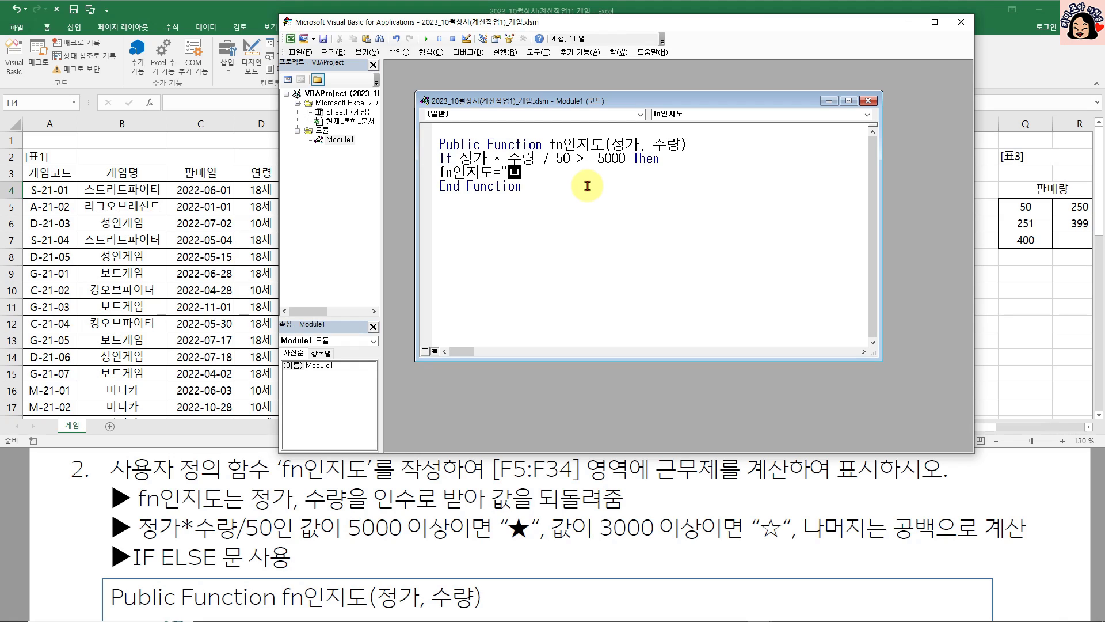
Assign "★" to fn인지도 on the line beneath the 5000 condition.
key(Hangul_Hanja)
key(8)
key(Return)
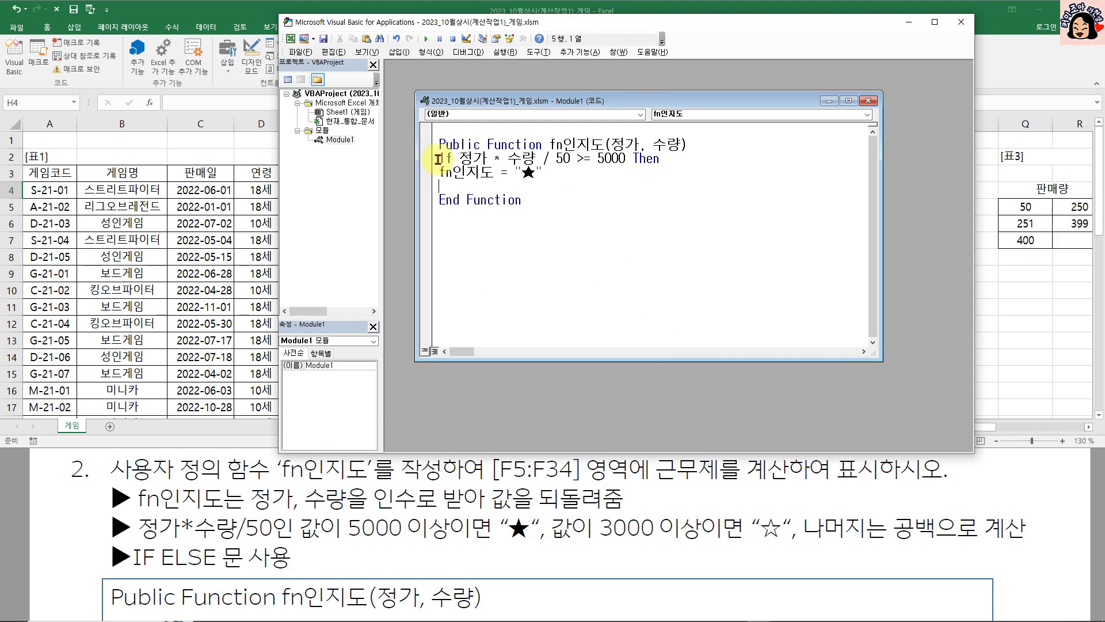
Duplicate the If condition line and its ★ assignment twice beneath the original pair.
drag(432, 164, 430, 175)
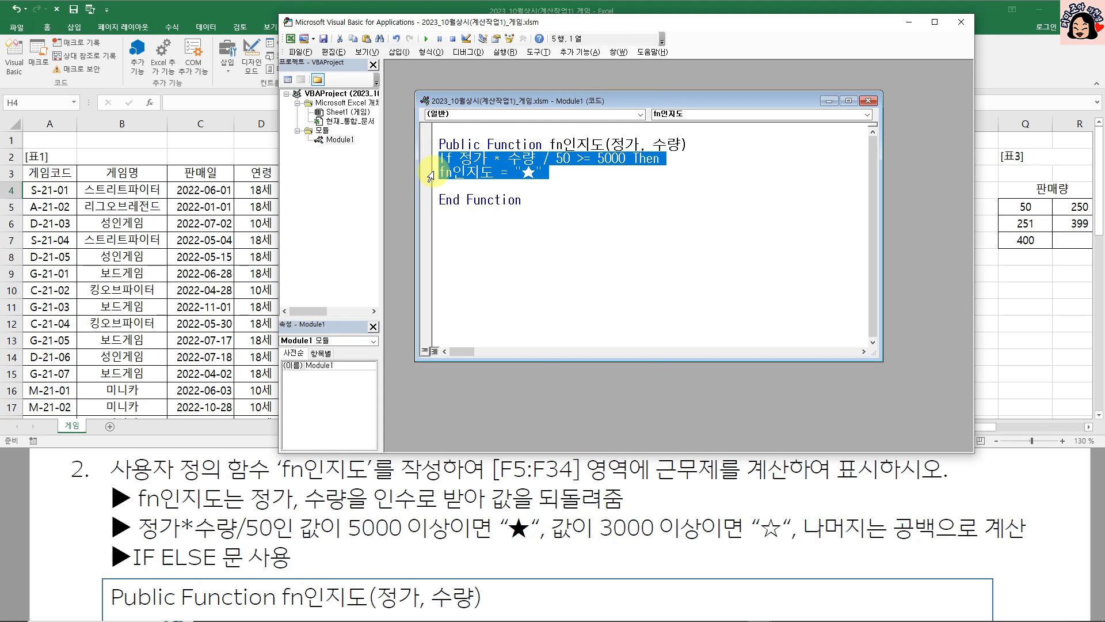
key(ctrl+c)
click(448, 186)
key(ctrl+v)
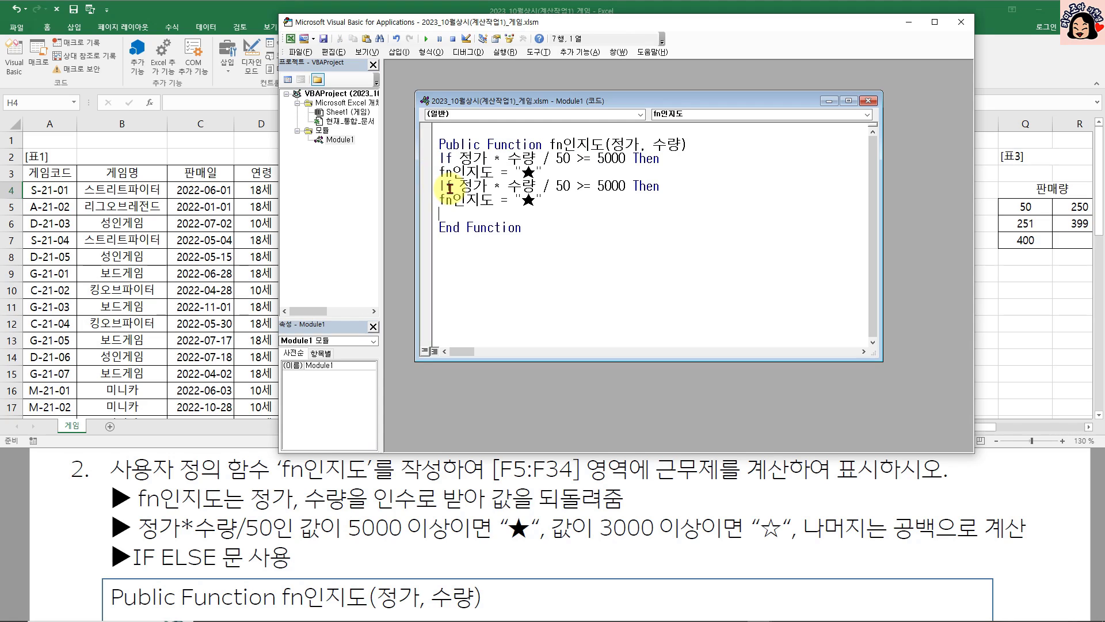
key(ctrl+v)
Turn the first copied pair into an ElseIf branch with the threshold 3000 and the result "☆".
click(439, 185)
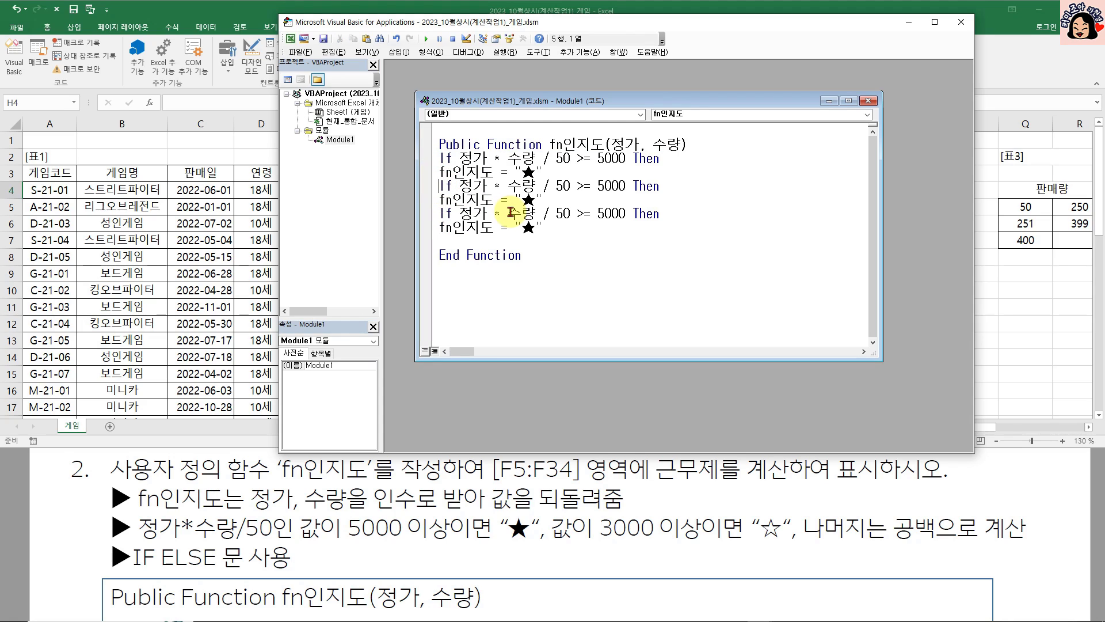
text(else)
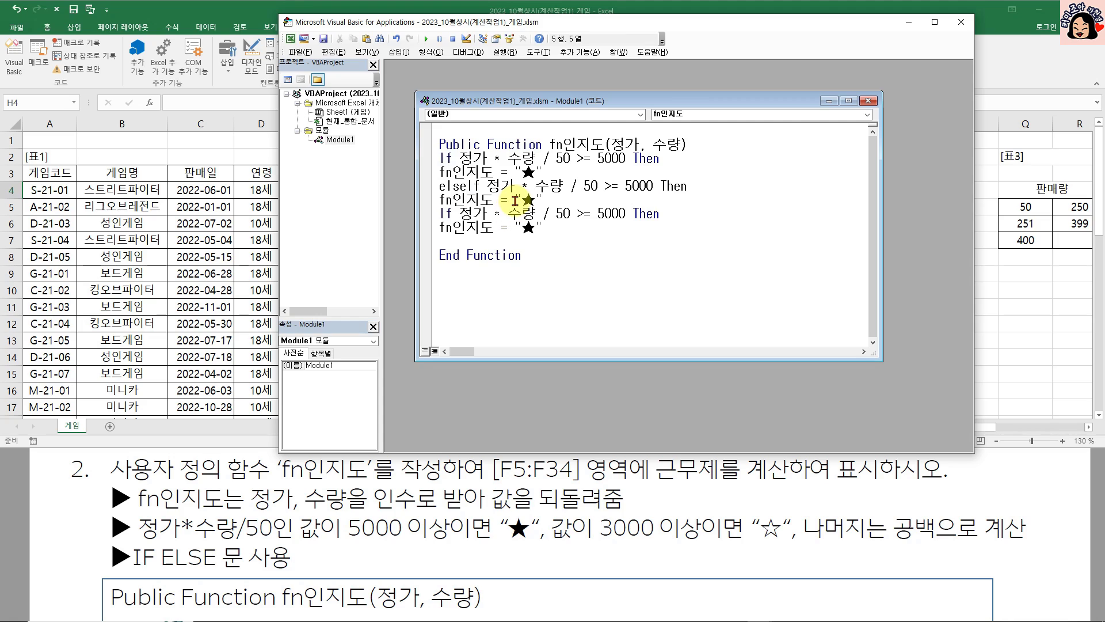
click(635, 186)
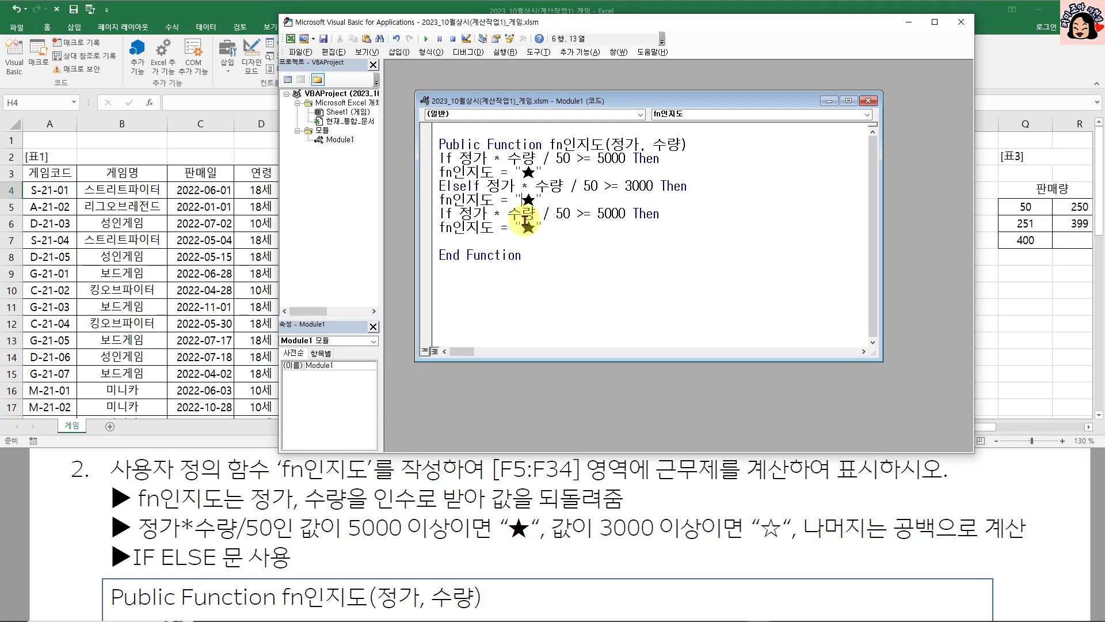
key(Hangul_Hanja)
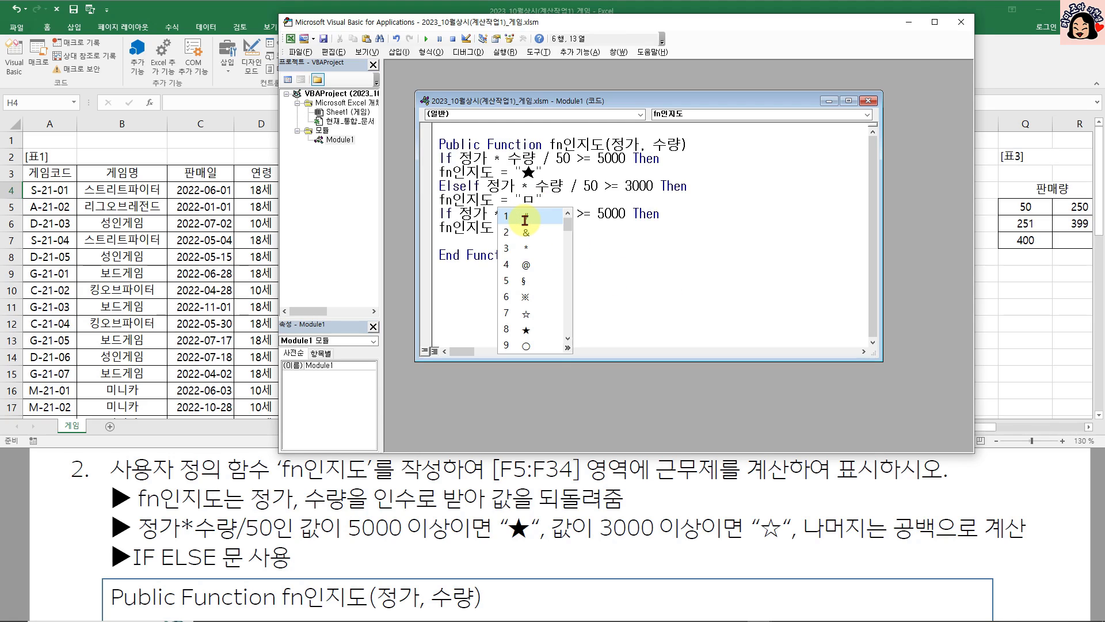
key(7)
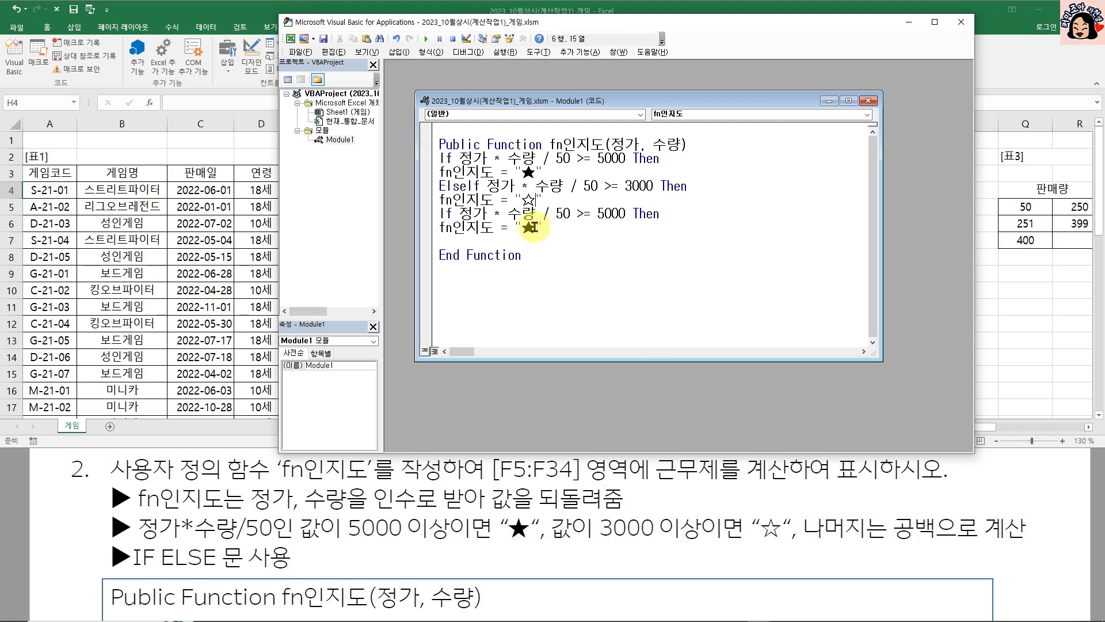
Replace the second copied If condition with Else and clear the star from its assignment so fn인지도 returns "".
drag(493, 214, 661, 215)
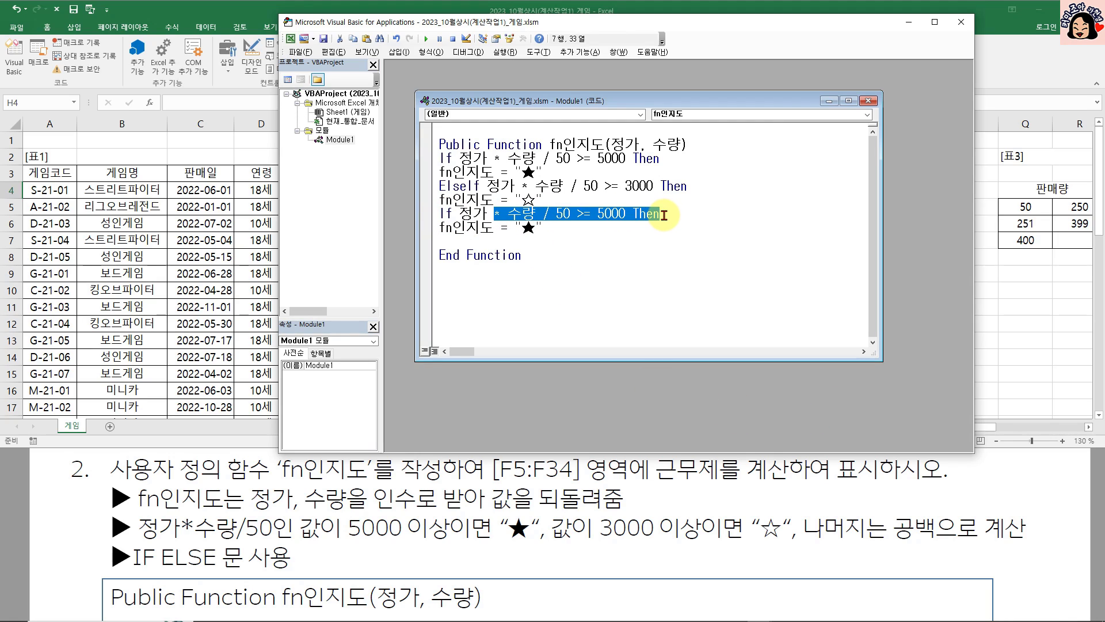
drag(440, 213, 667, 216)
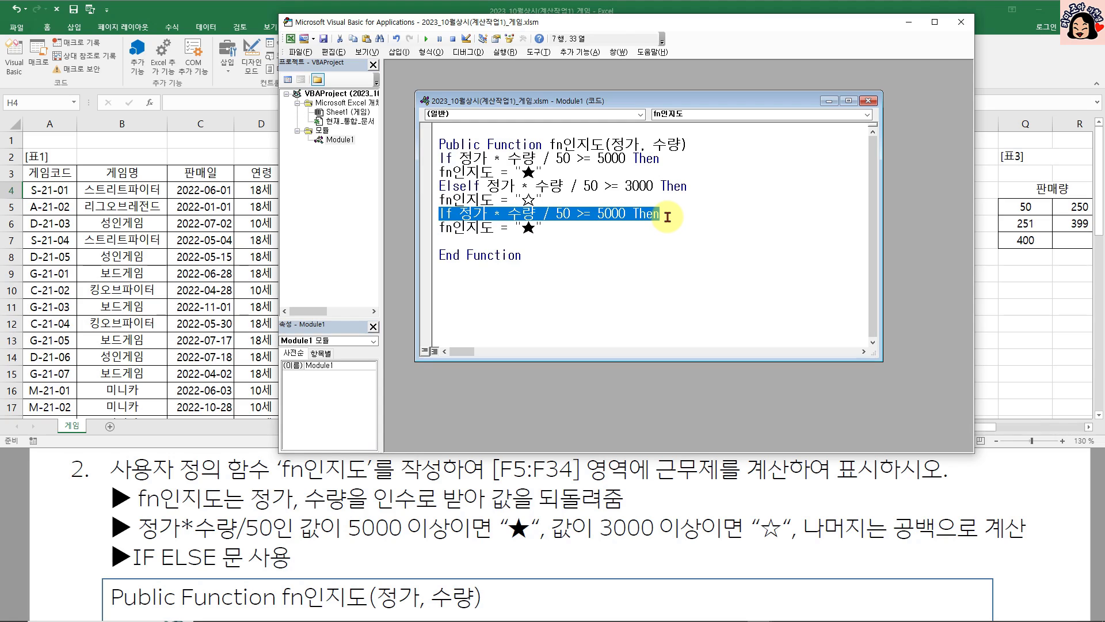
text(e)
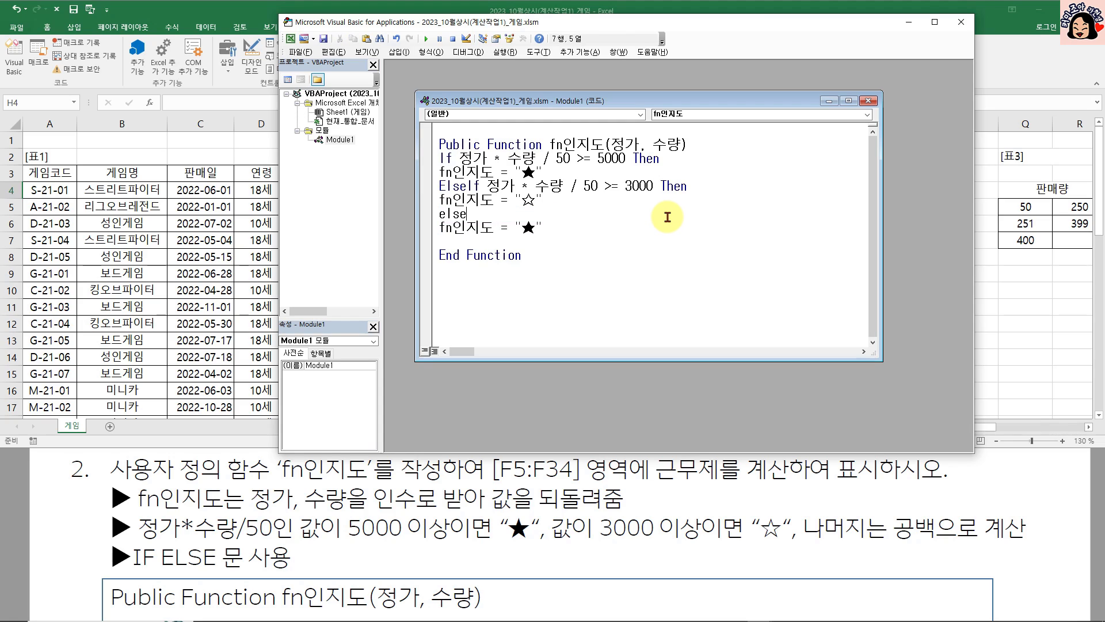
text(lse)
click(522, 227)
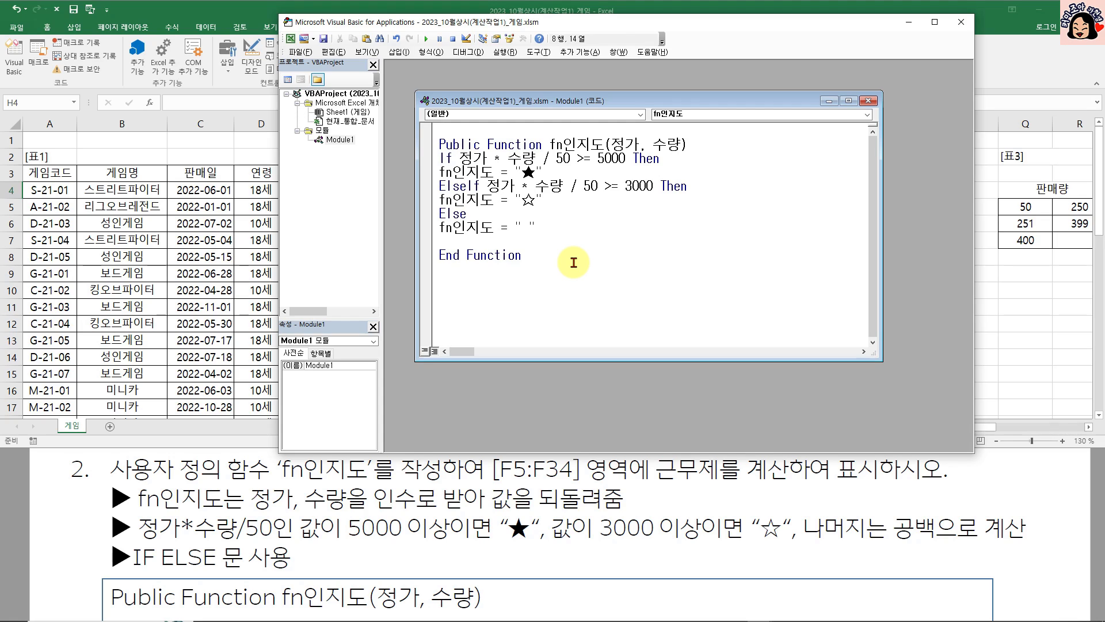
Close the conditional block of fn인지도 with End If above End Function and return to the worksheet.
click(447, 241)
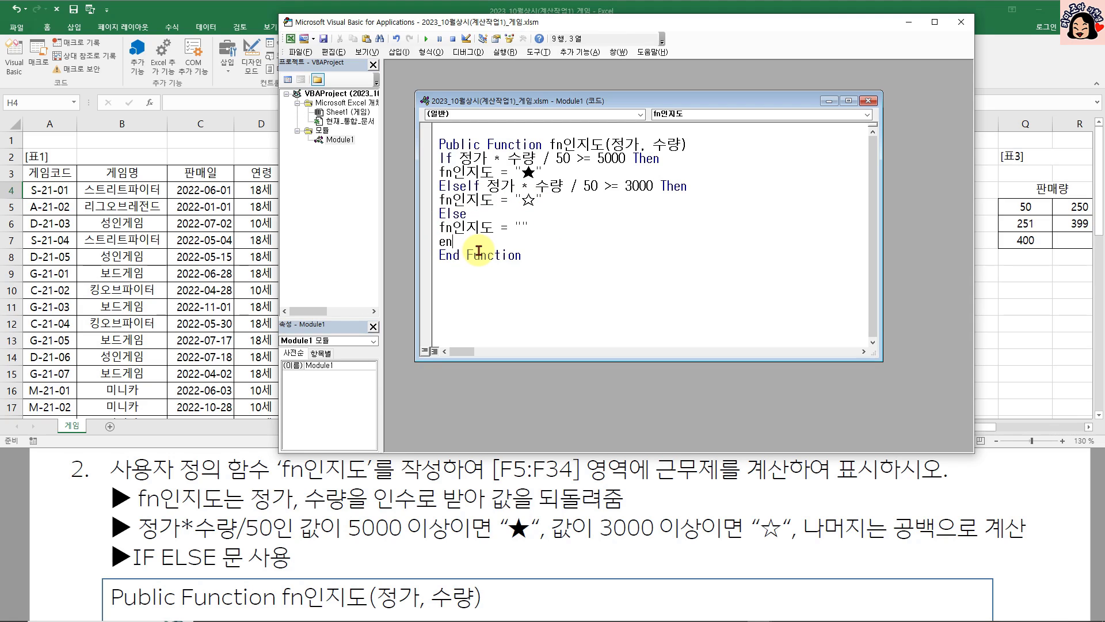
click(562, 256)
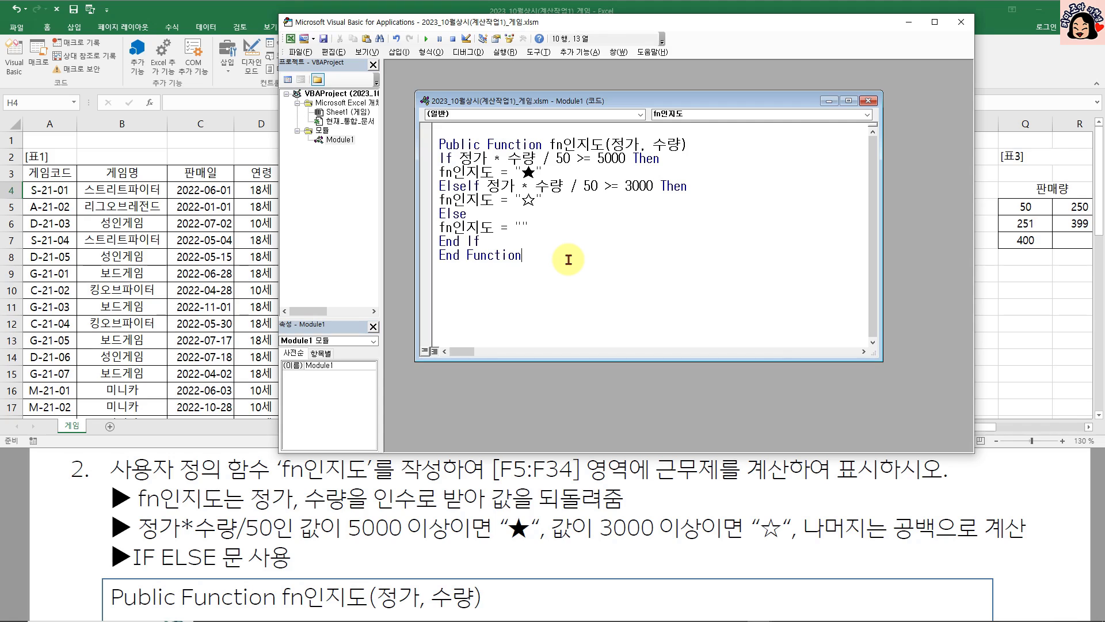
click(961, 22)
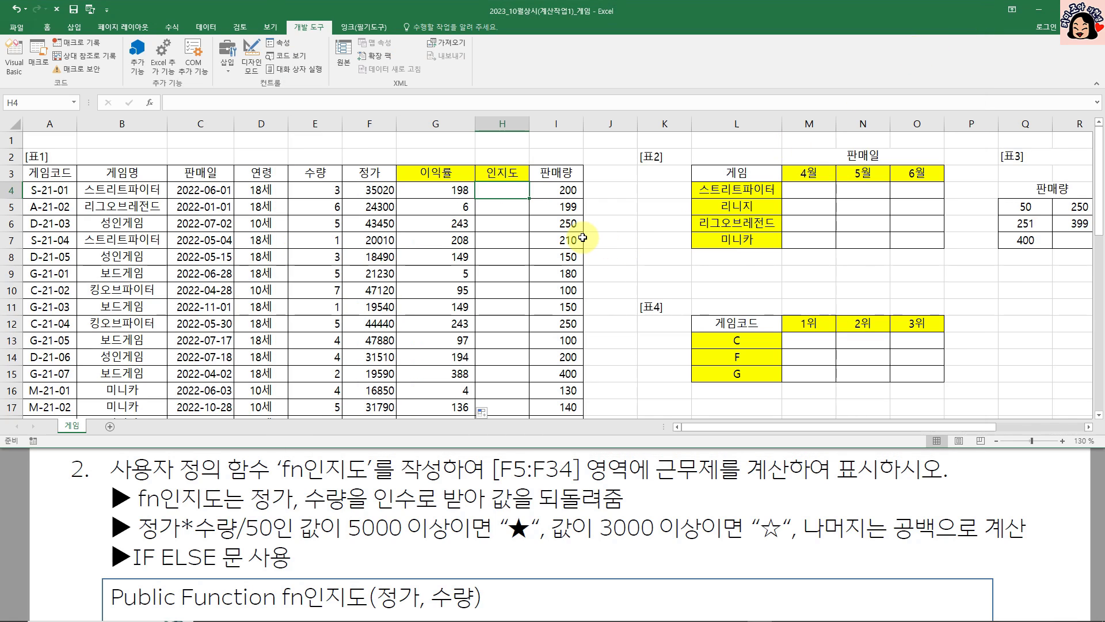
Enter =fn인지도(F4,E4) in H4 to calculate the 인지도 value from 정가 and 수량.
text(=fn)
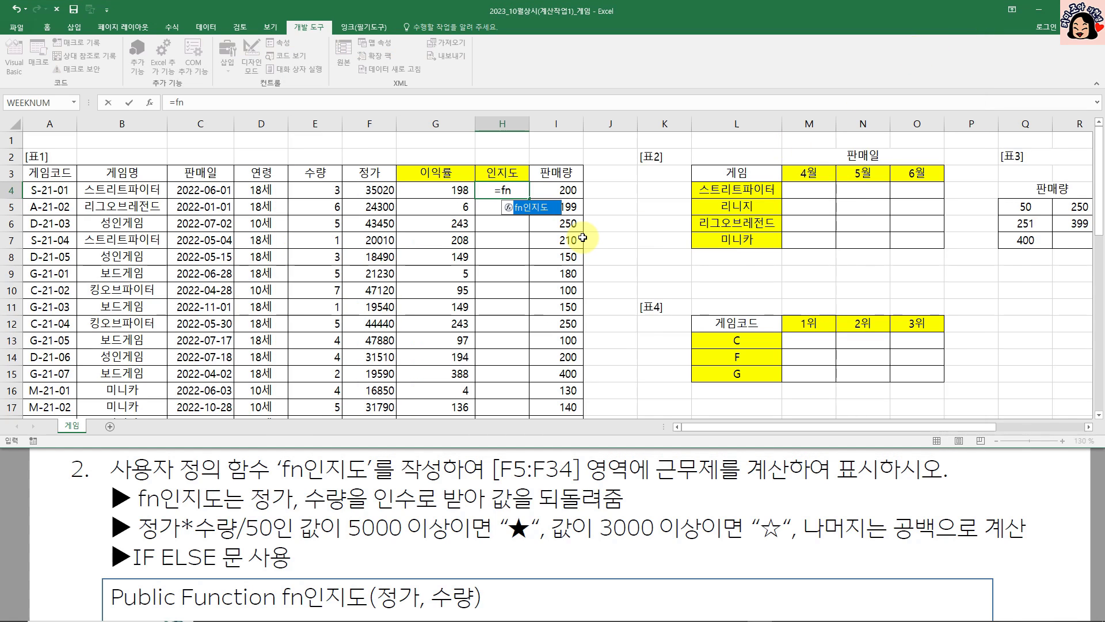
key(Tab)
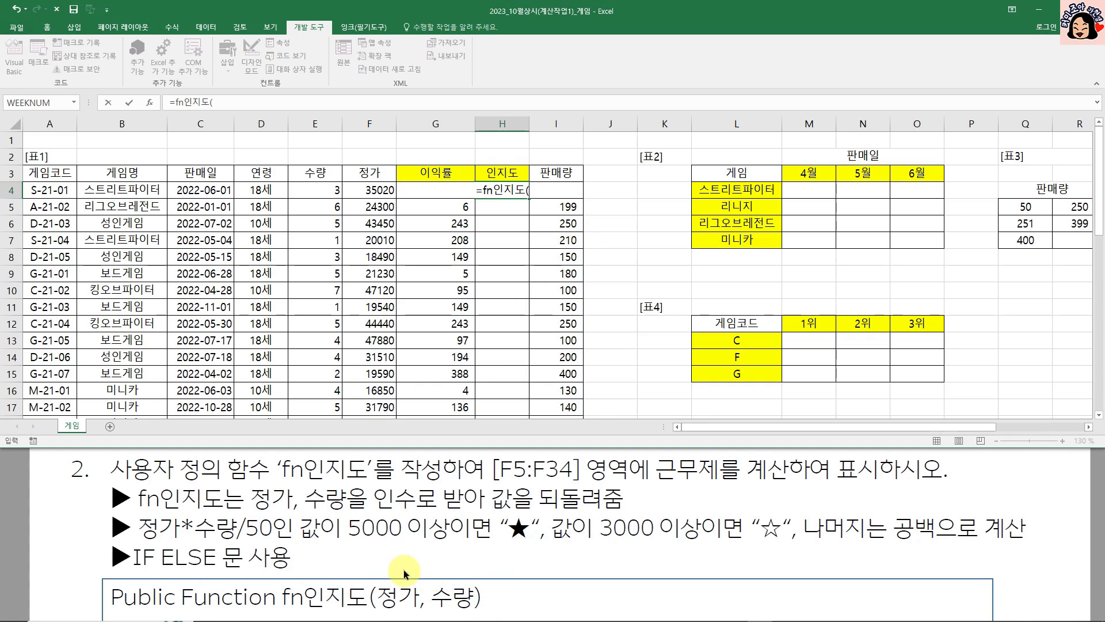
click(376, 189)
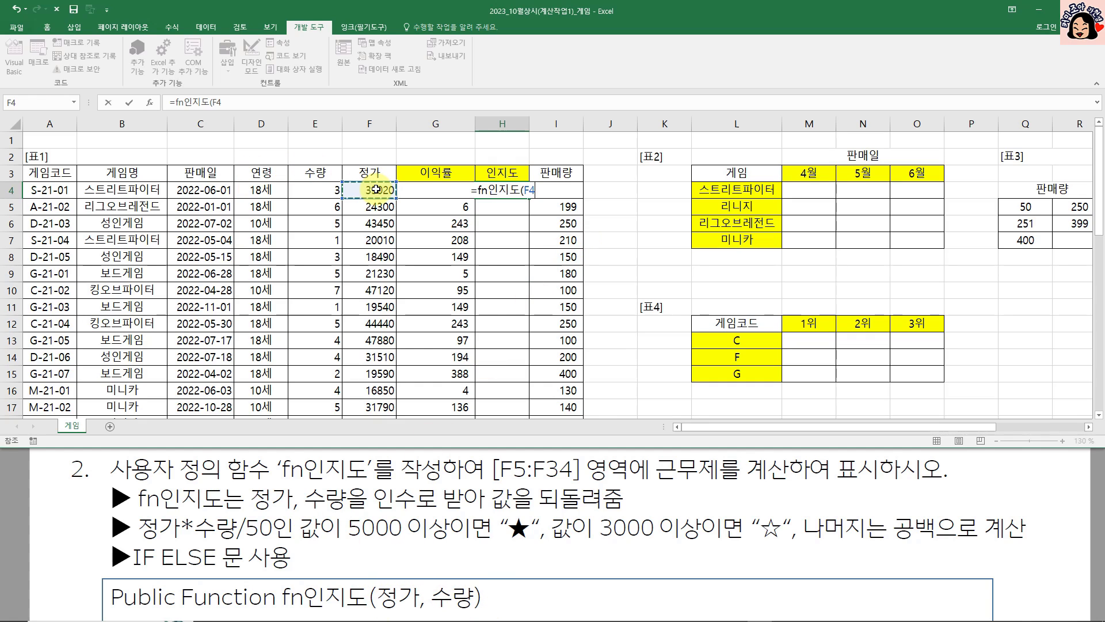
text(,)
click(321, 189)
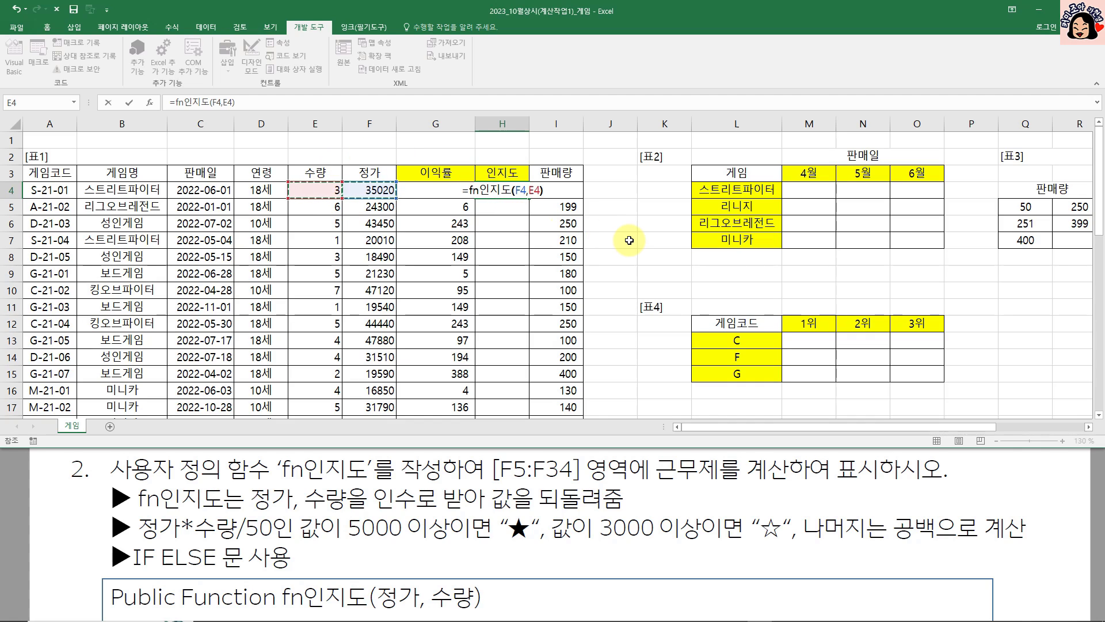
key(Return)
Fill the fn인지도 formula from H4 down to H44 and check the formula in the last row.
click(517, 194)
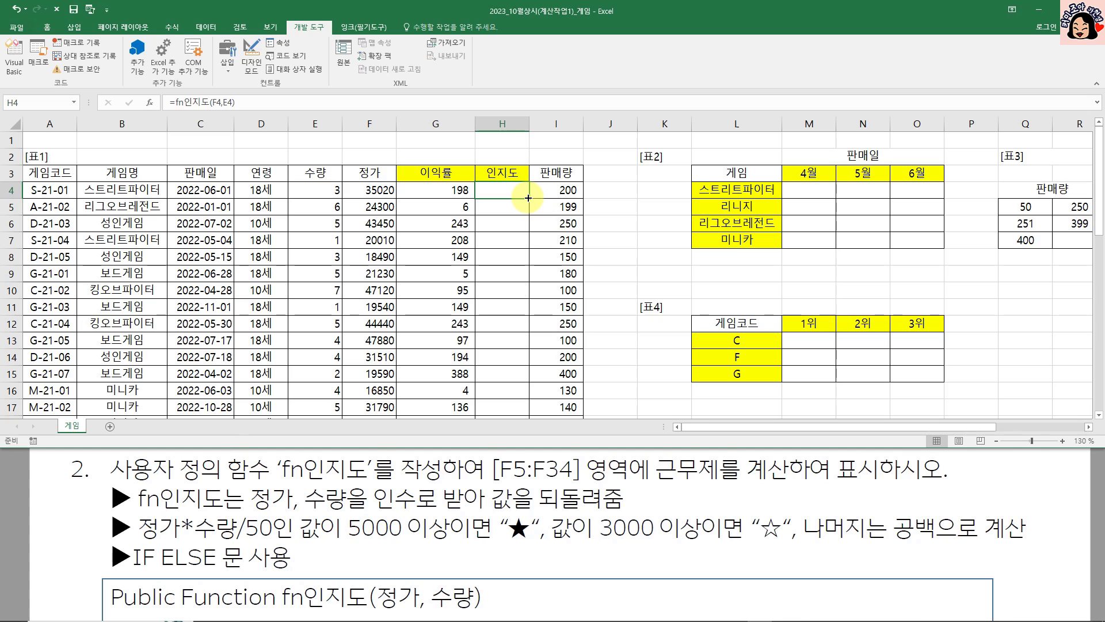
double_click(527, 198)
scroll(528, 202, down, 1)
scroll(528, 201, down, 5)
scroll(528, 203, up, 6)
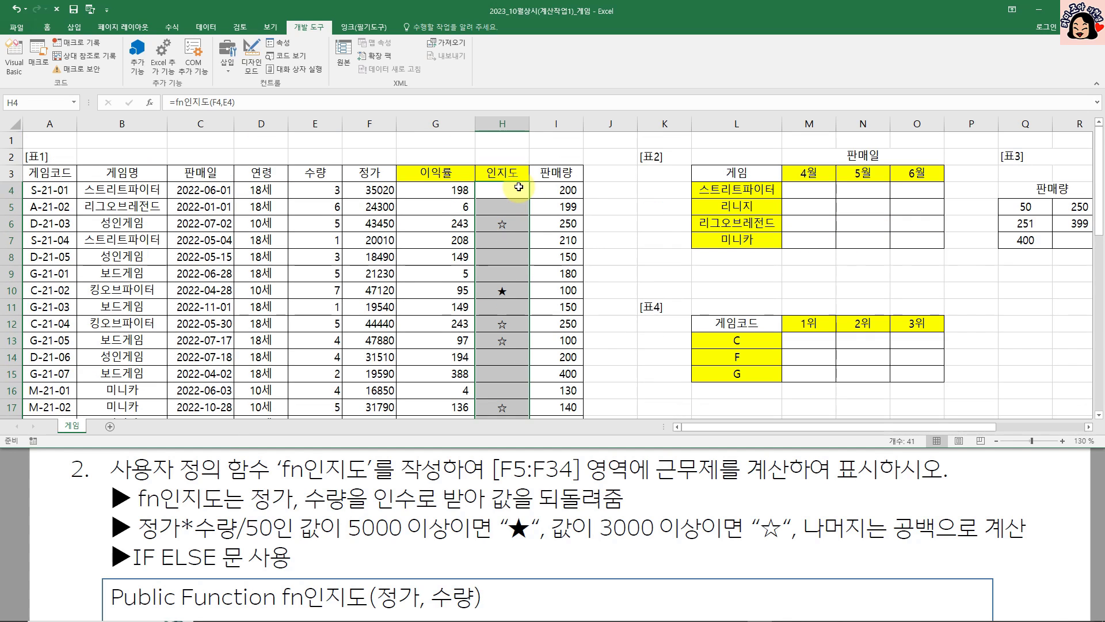
click(518, 190)
scroll(527, 231, down, 6)
scroll(527, 231, down, 4)
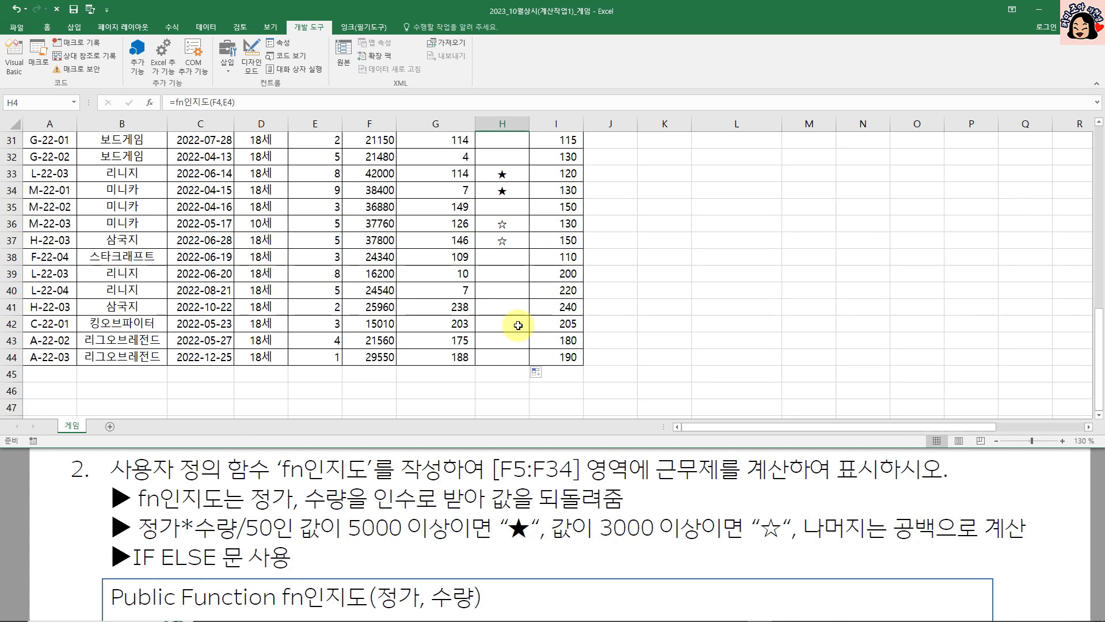
click(515, 361)
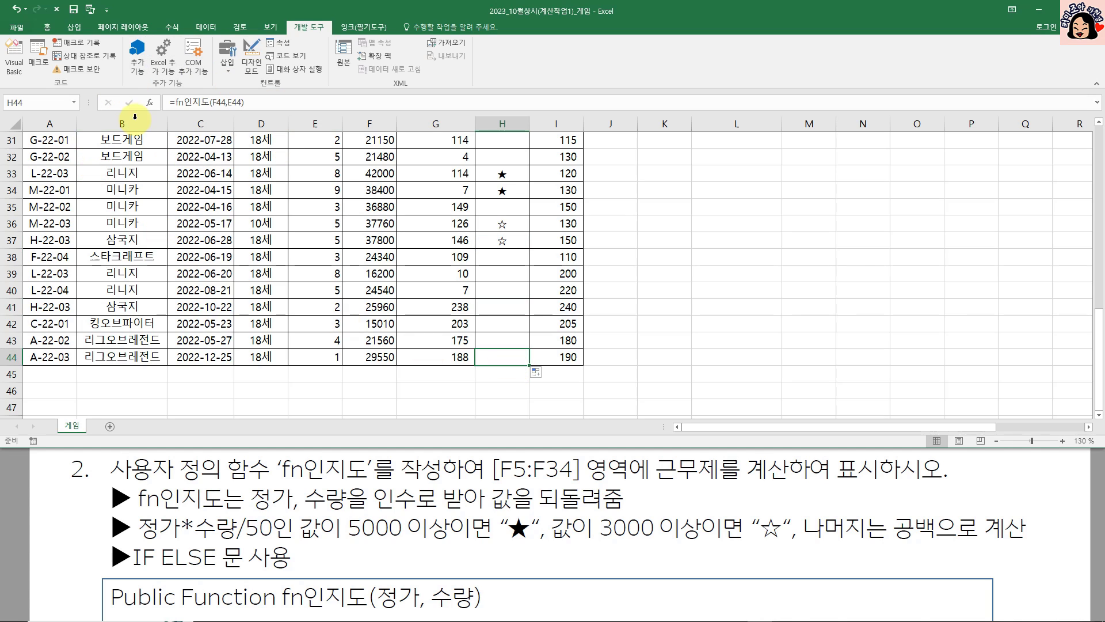
scroll(682, 304, up, 10)
click(620, 306)
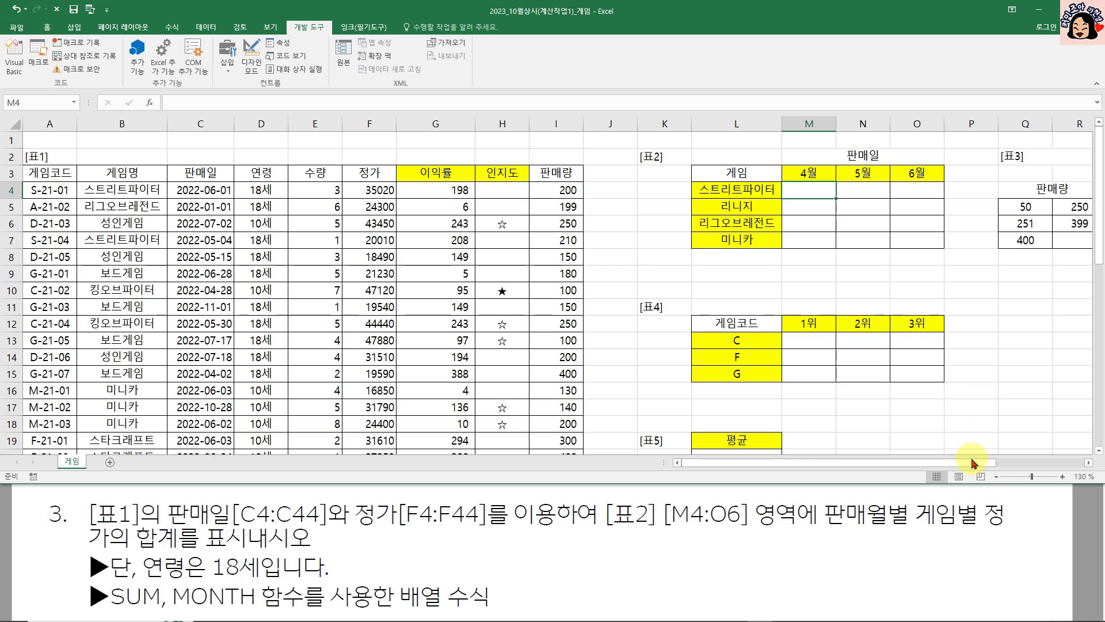
Examine the 판매일 dates in 표1 and the game names and month header values in 표2 that the array formula needs.
drag(978, 463, 1035, 466)
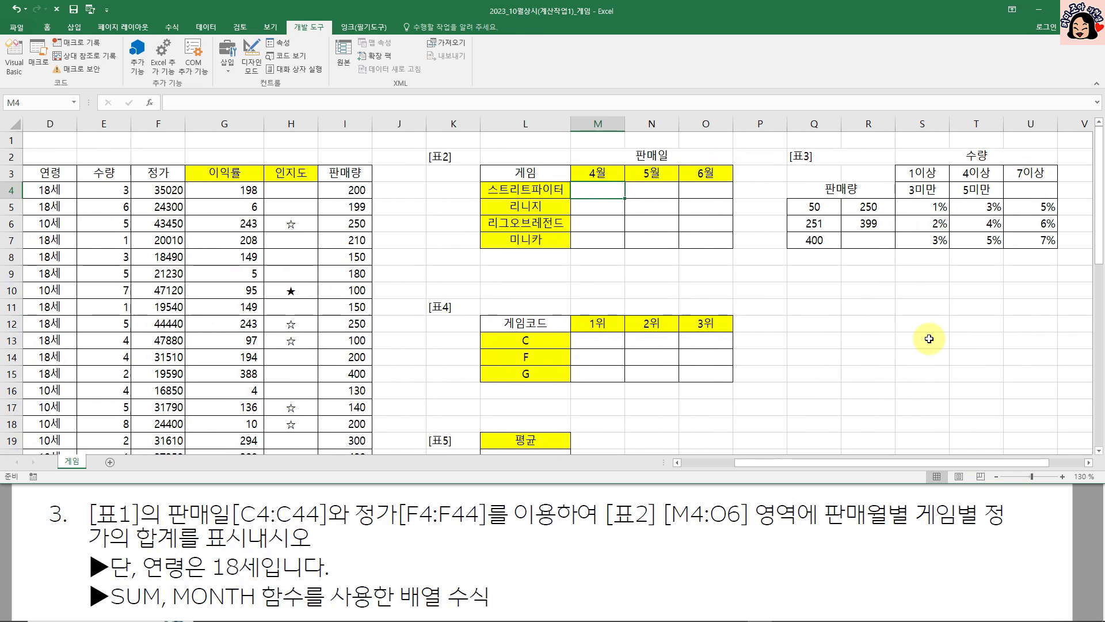
drag(795, 464, 745, 464)
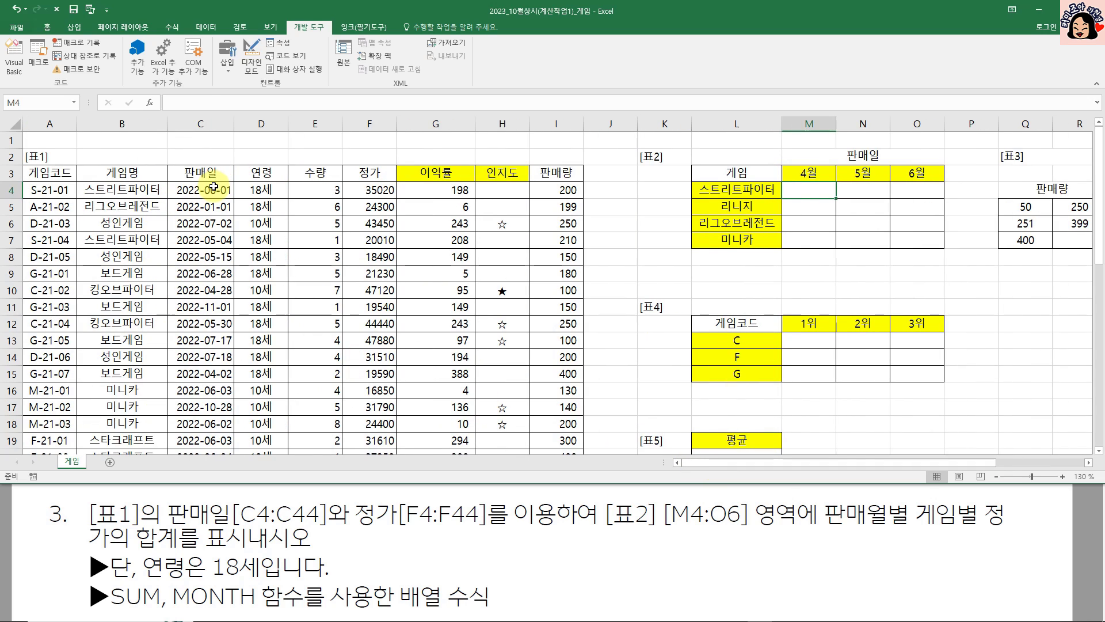
drag(218, 190, 218, 357)
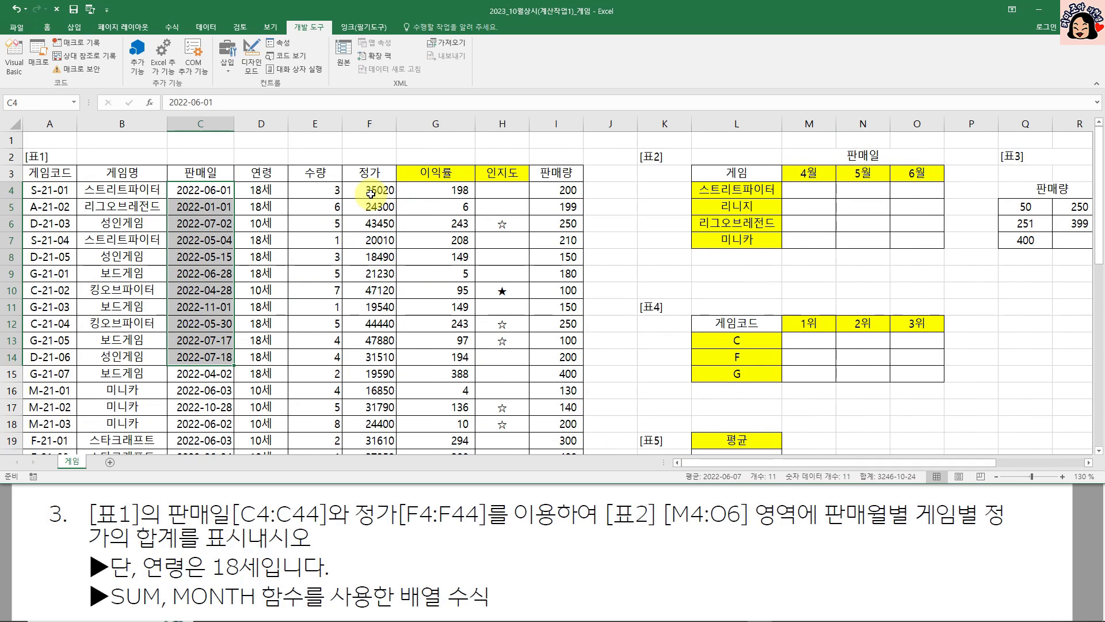
click(809, 185)
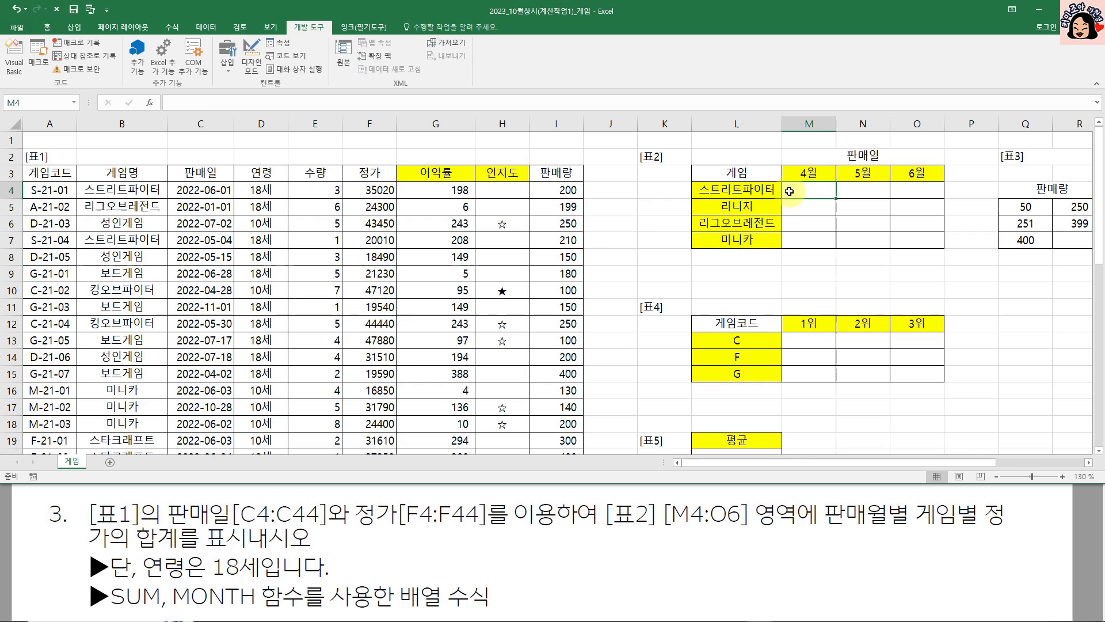
click(737, 186)
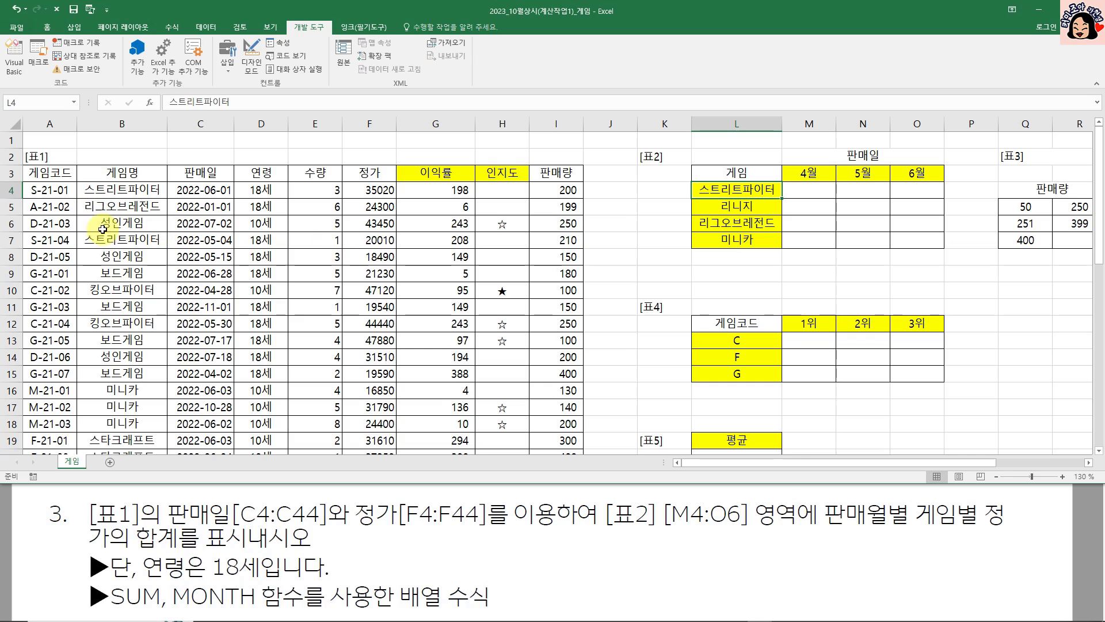
click(814, 172)
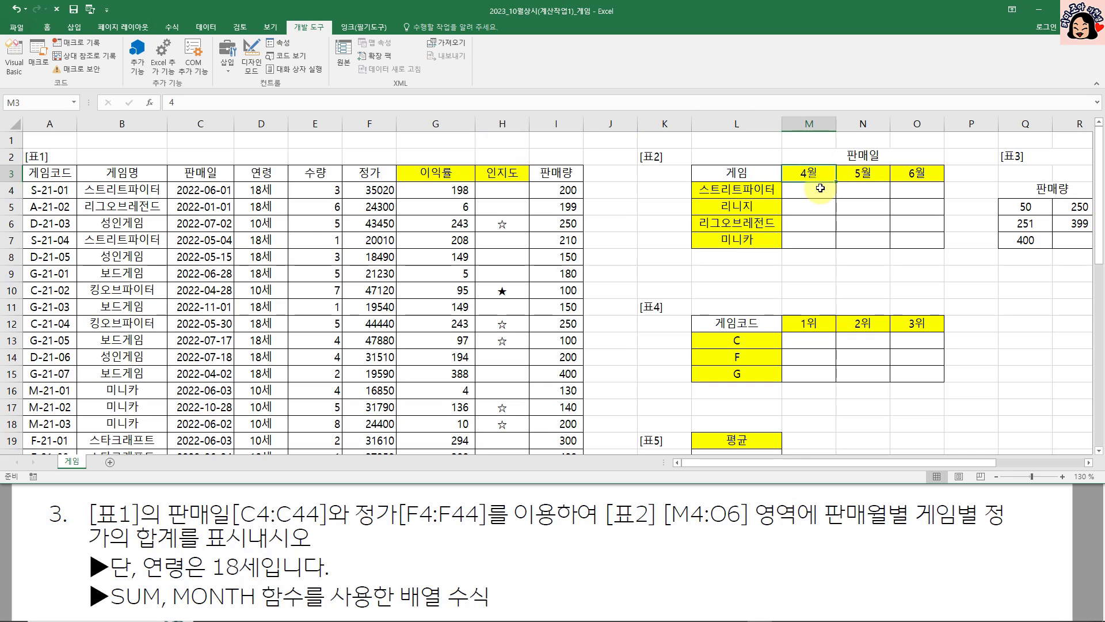
click(867, 173)
click(916, 173)
click(808, 174)
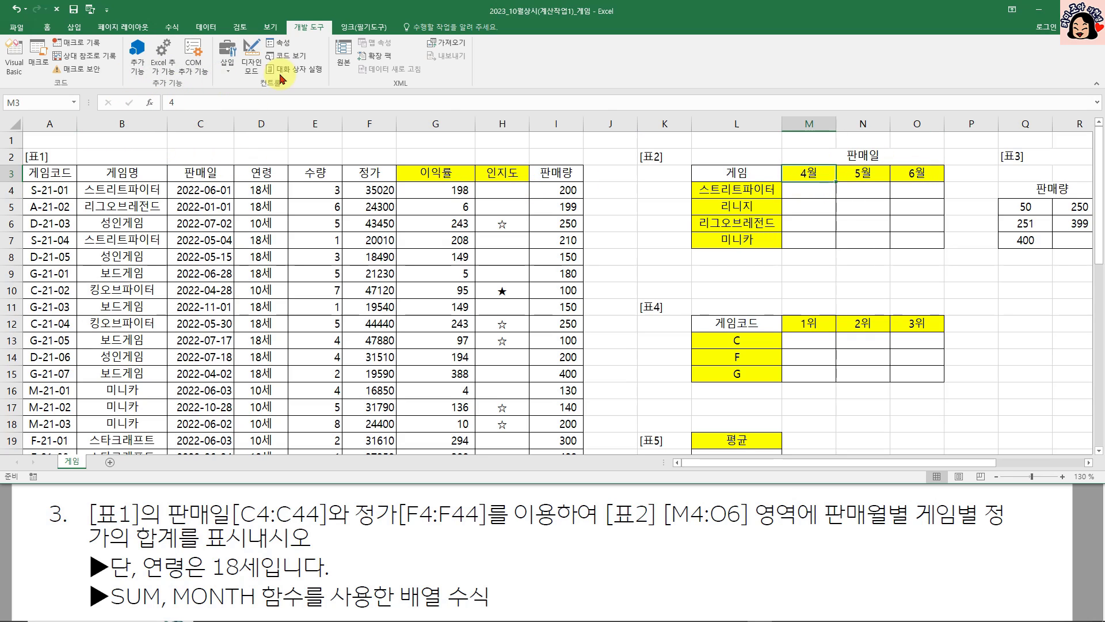
click(863, 173)
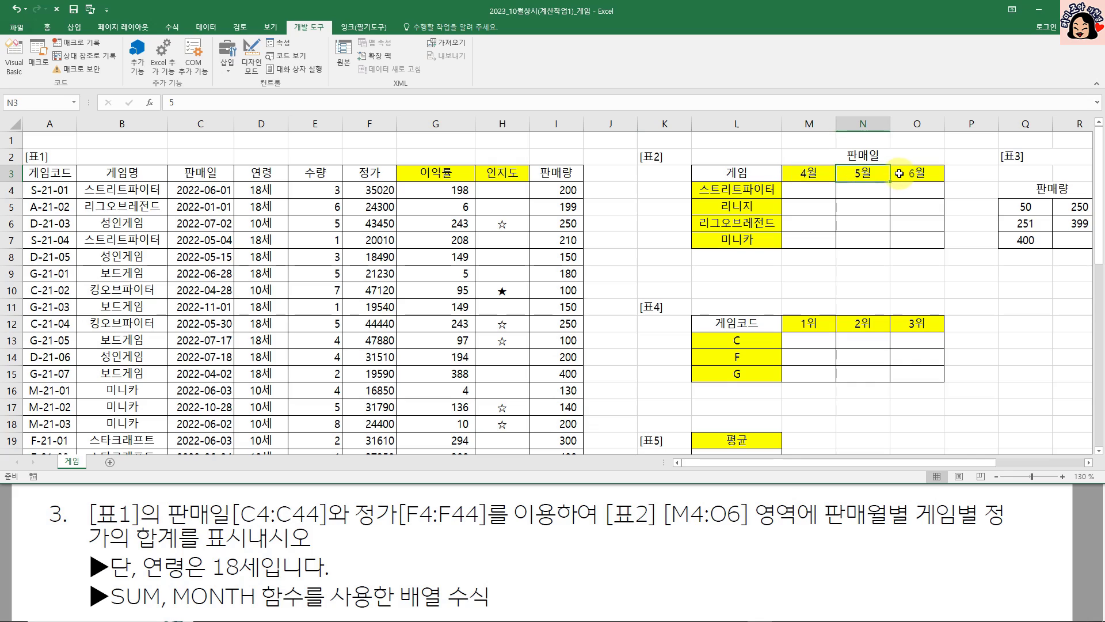
click(906, 173)
click(816, 175)
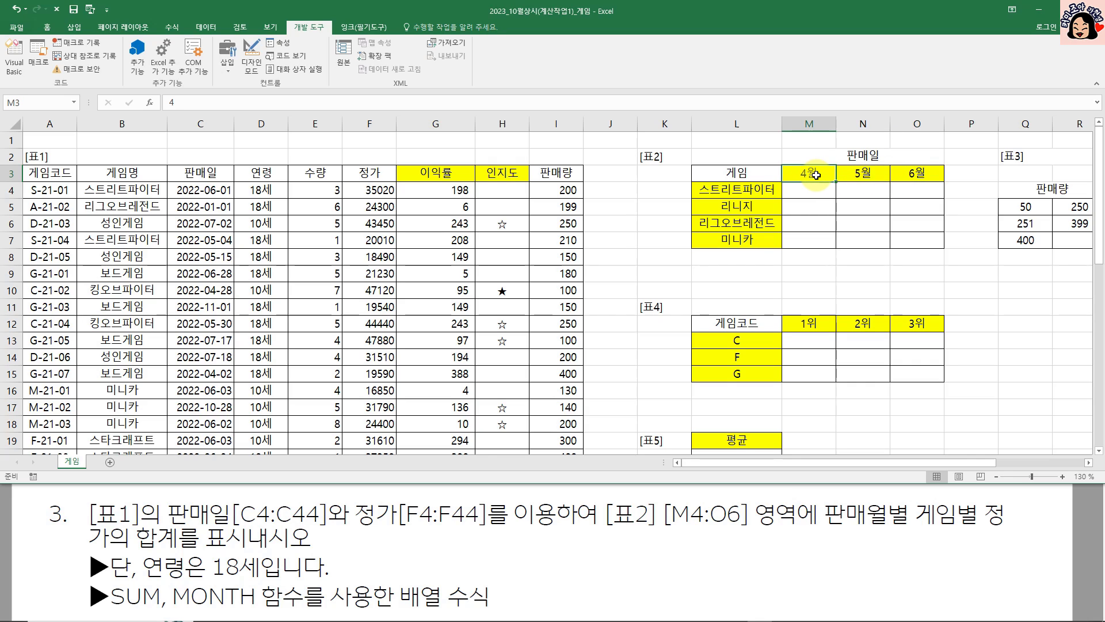
click(803, 195)
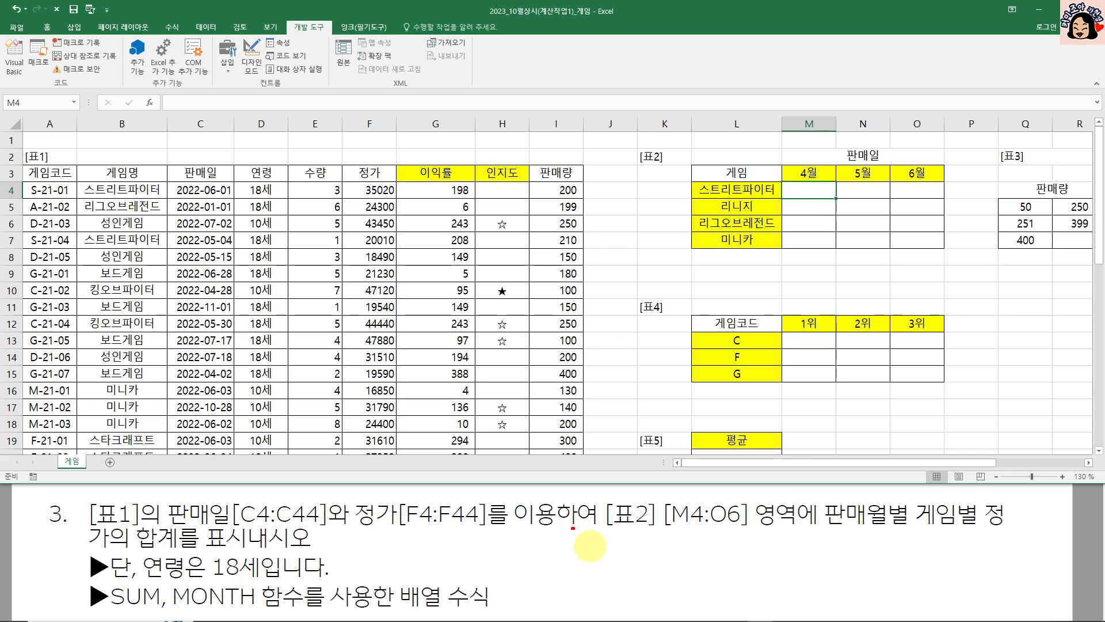
drag(690, 180, 783, 200)
drag(818, 177, 834, 180)
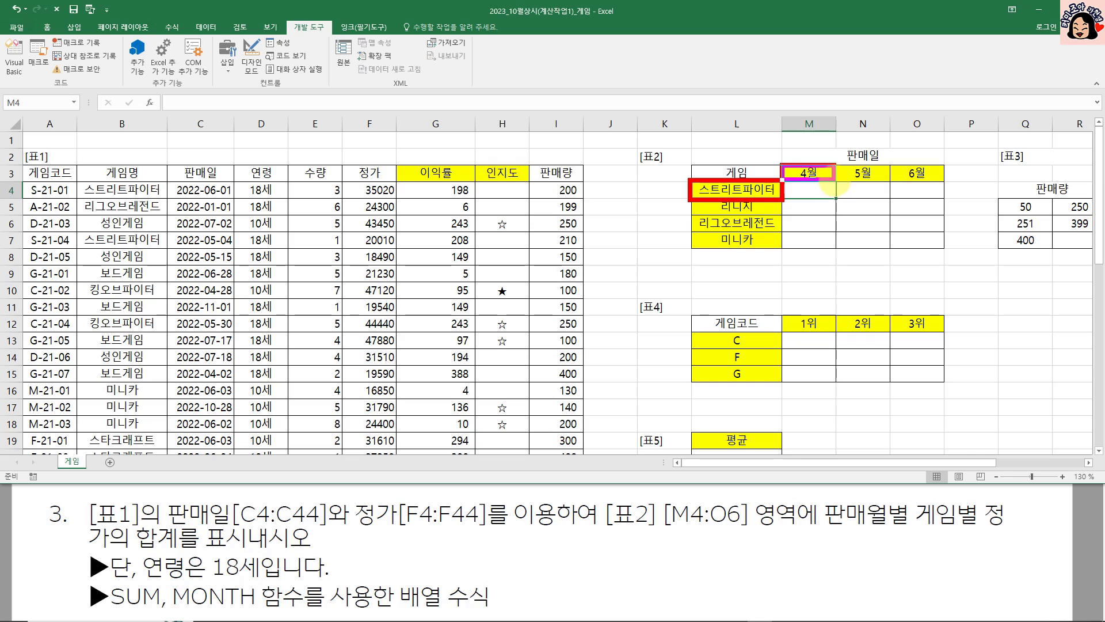
mouse_move(142, 554)
mouse_down()
mouse_move(147, 569)
mouse_move(267, 575)
mouse_up()
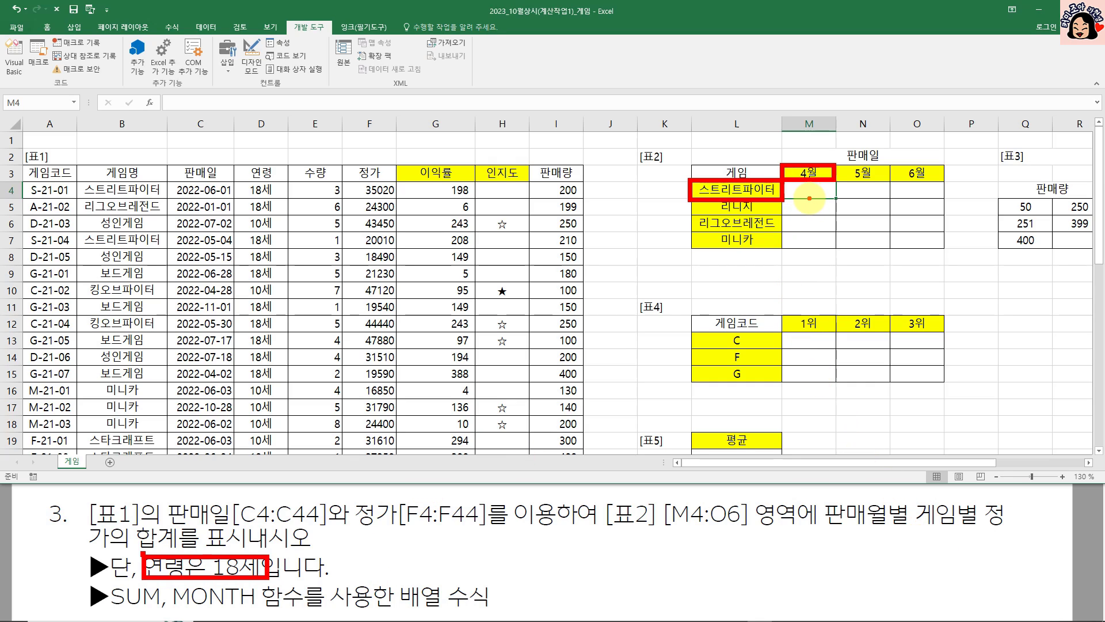
key(Escape)
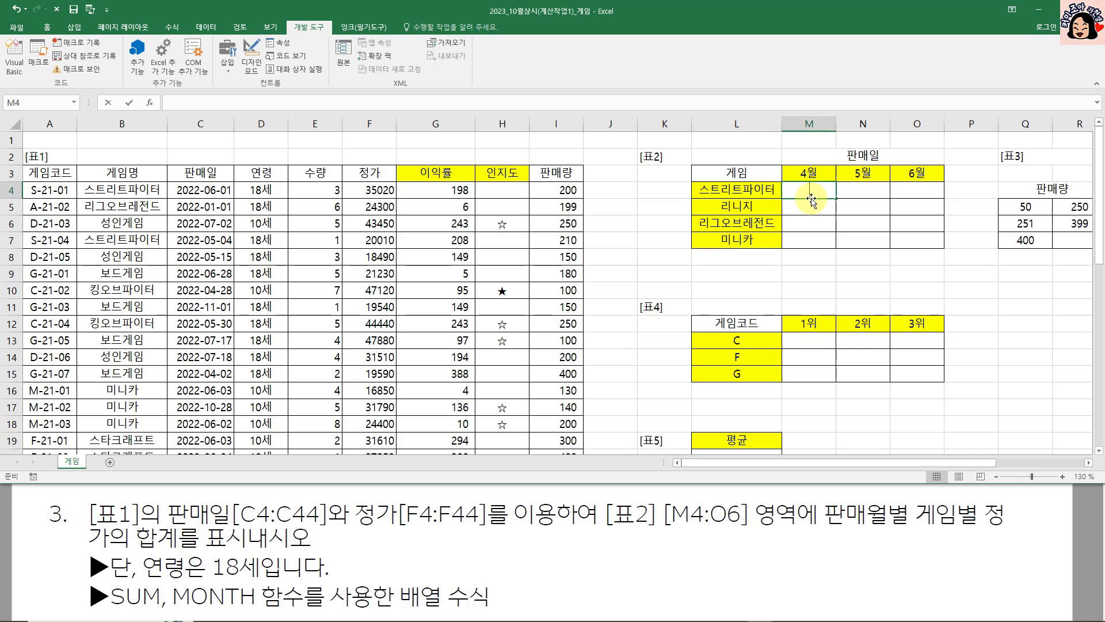
Start a SUM array formula in M4 whose first condition compares the absolute 게임명 range with the game name: =SUM(($B$4:$B$44=$L4.
text(=SUM()
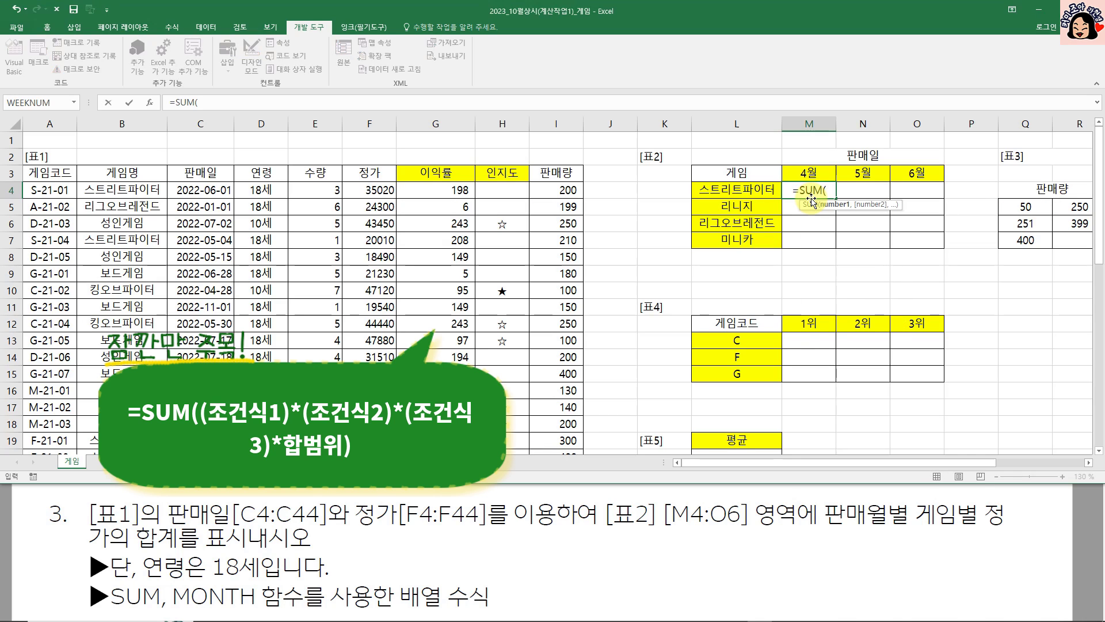
text(()
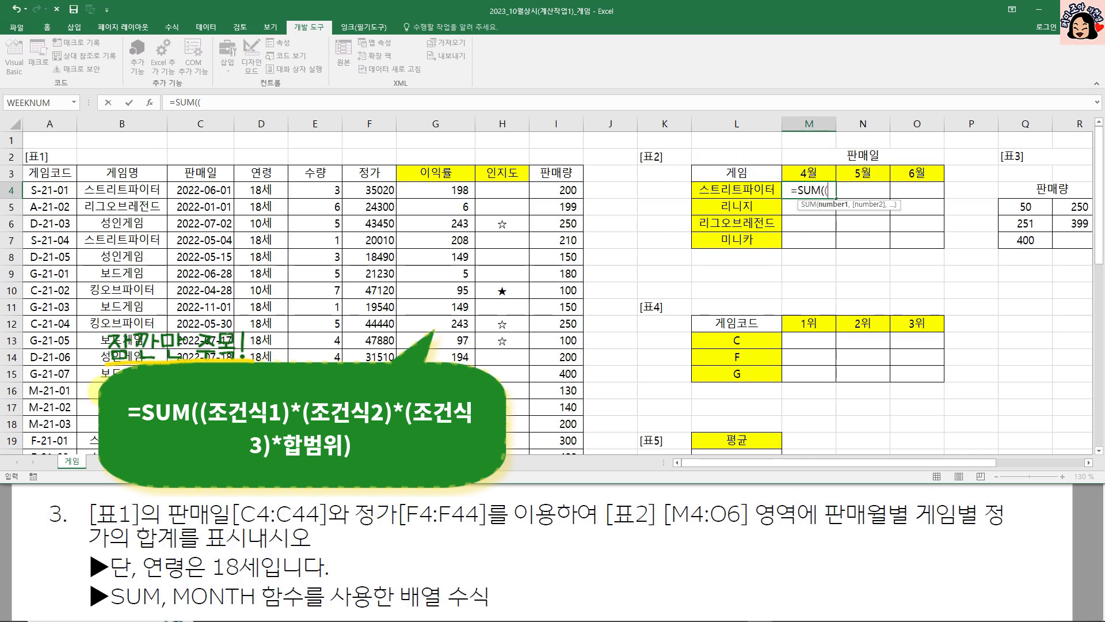
click(131, 186)
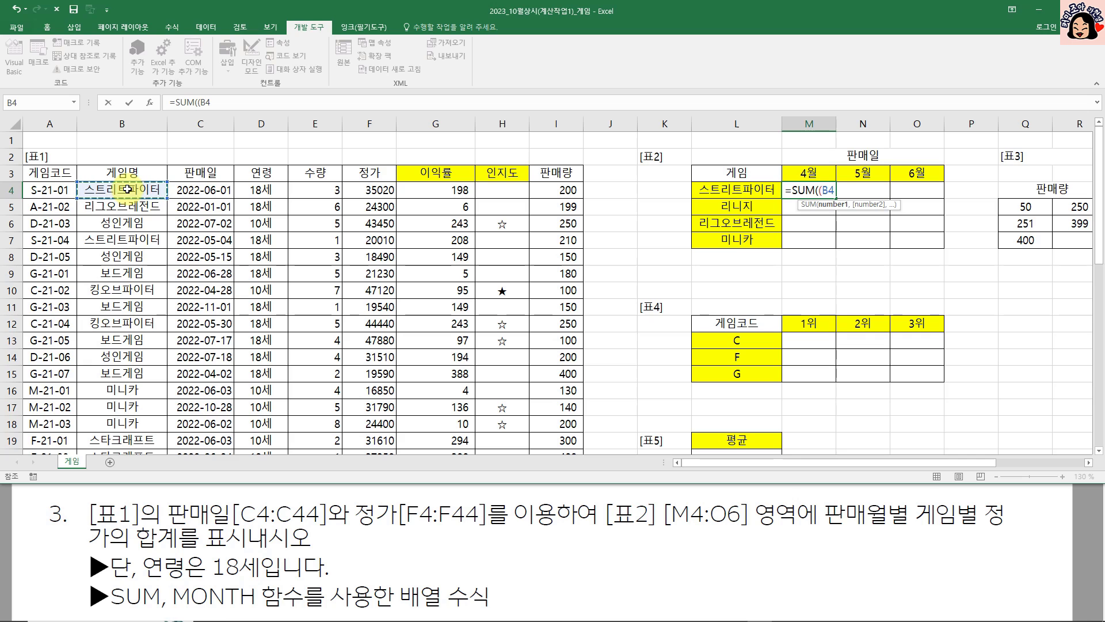
key(ctrl+shift+Down)
scroll(364, 302, down, 2)
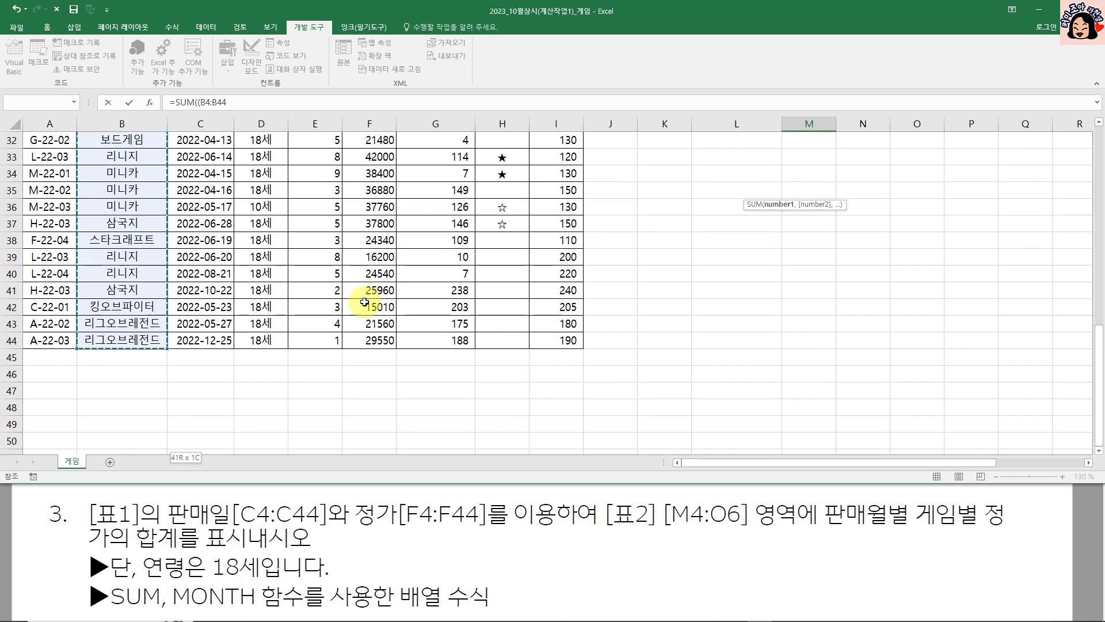
scroll(364, 303, up, 10)
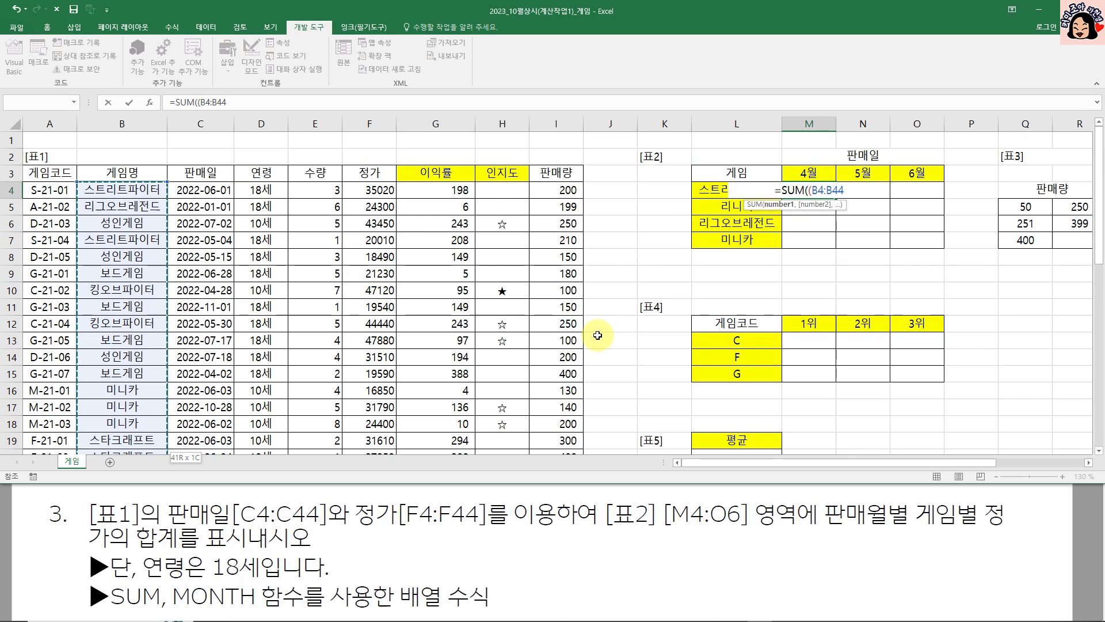
key(F4)
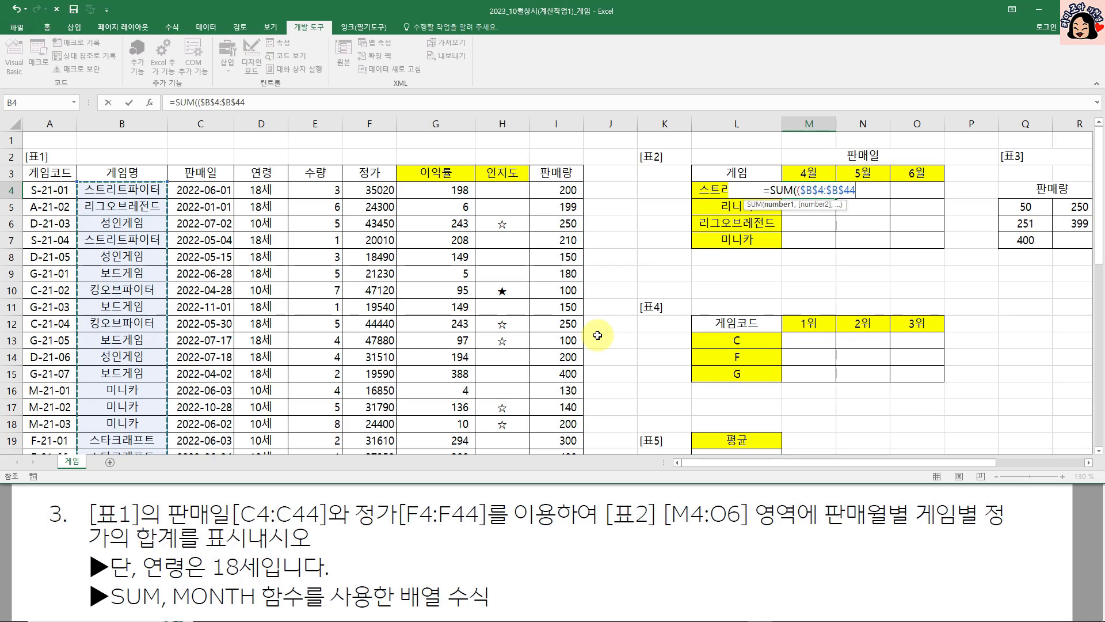
text(=)
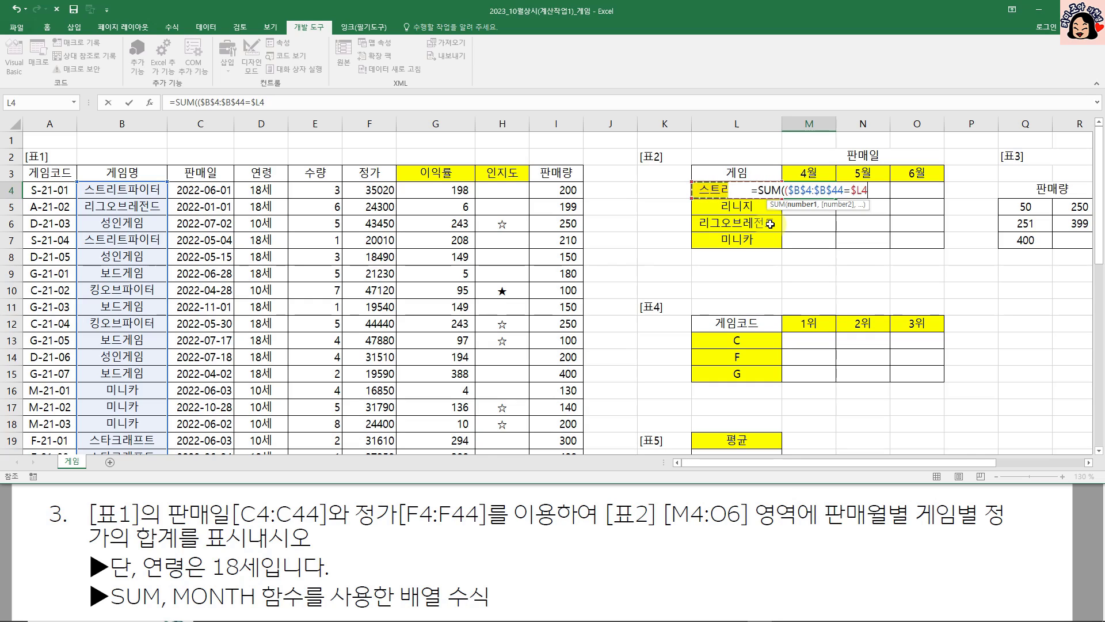
Extend the M4 formula with a second condition that takes the month of the absolute 판매일 range: *(MONTH($C$4:$C$44).
text(*)
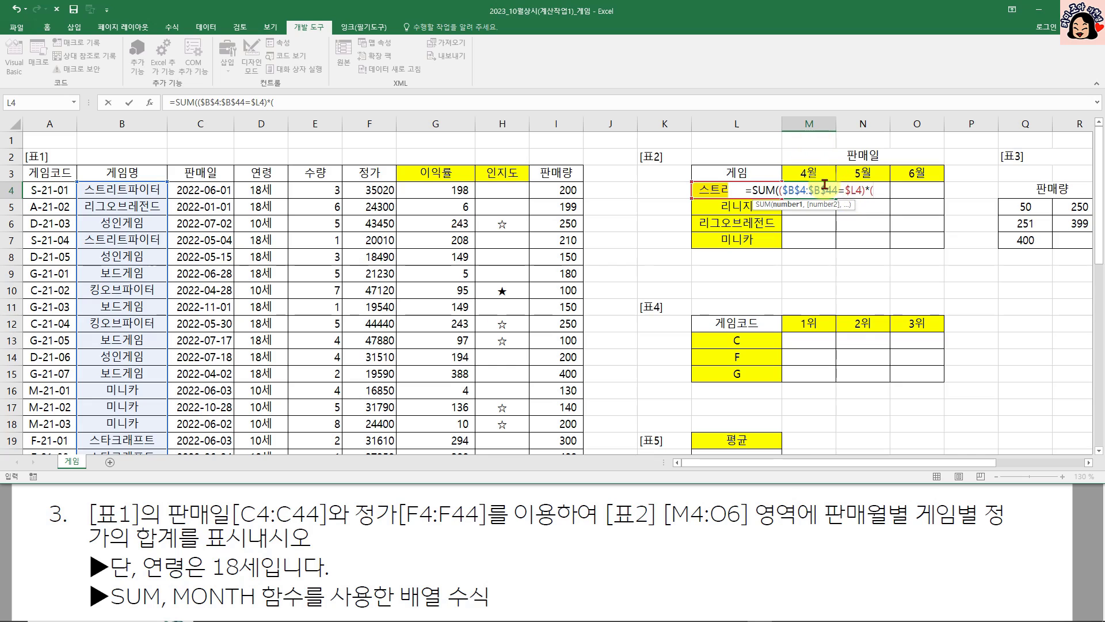
text(m)
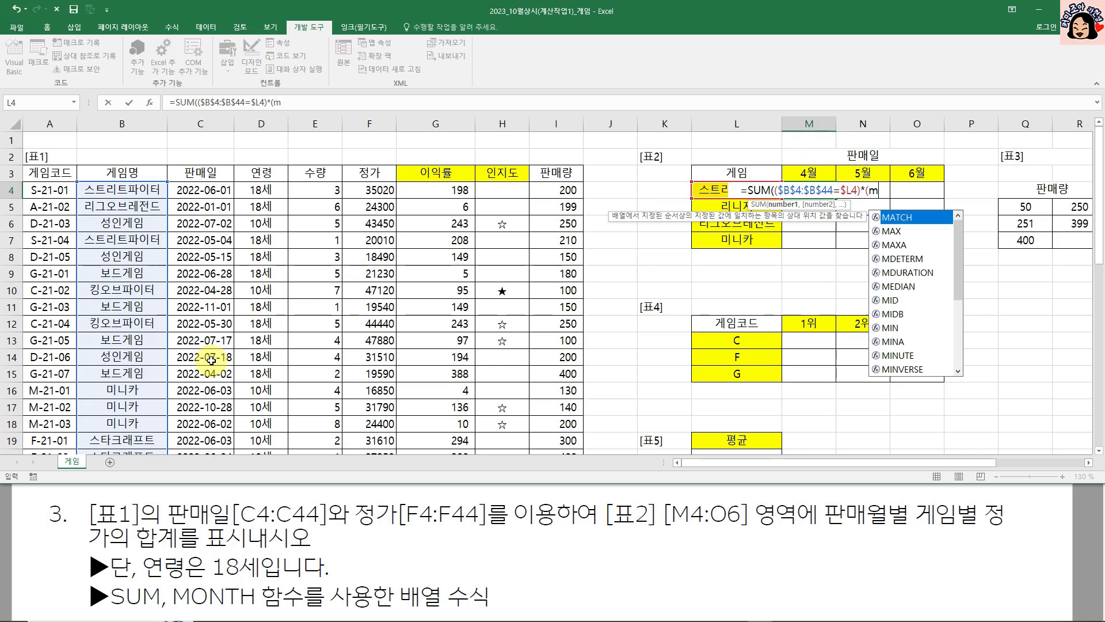
text(ont)
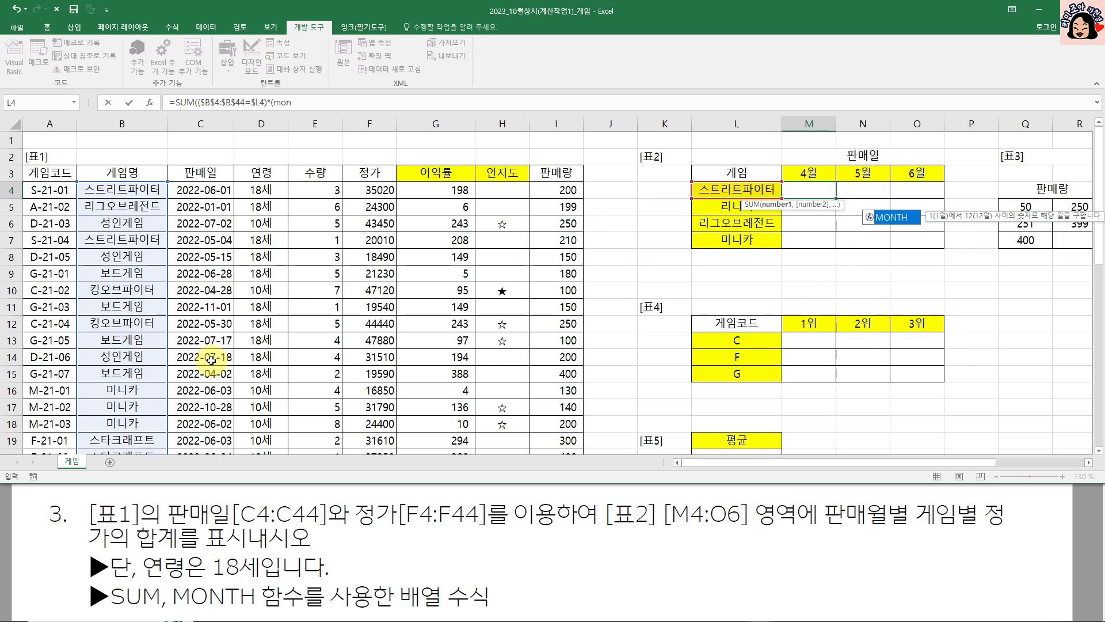
key(Tab)
click(215, 190)
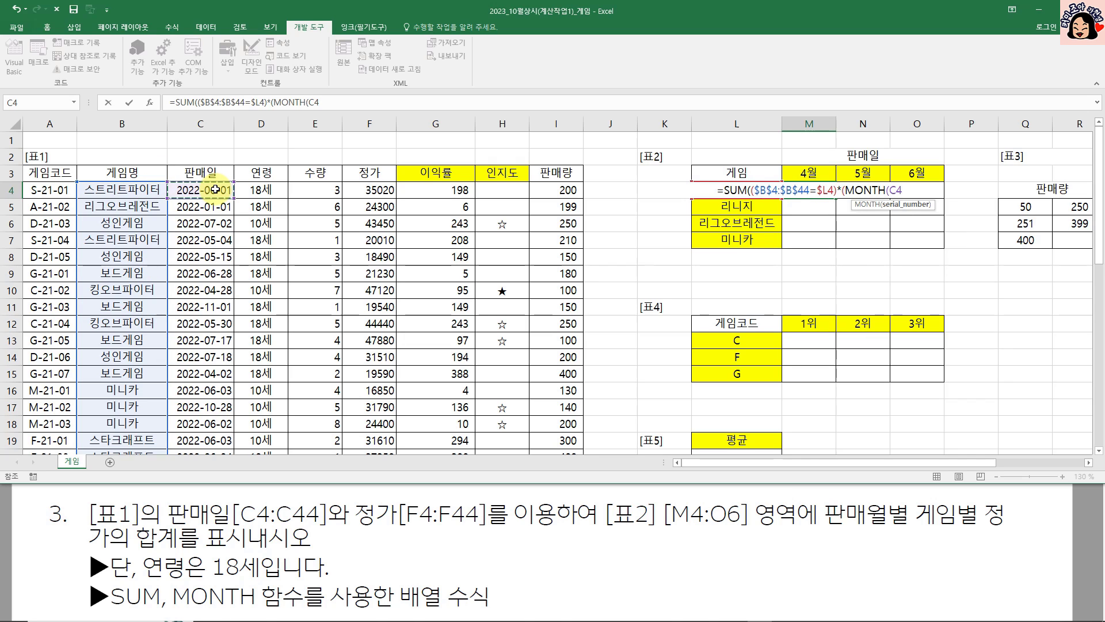
key(ctrl+shift+Down)
key(ctrl+BackSpace)
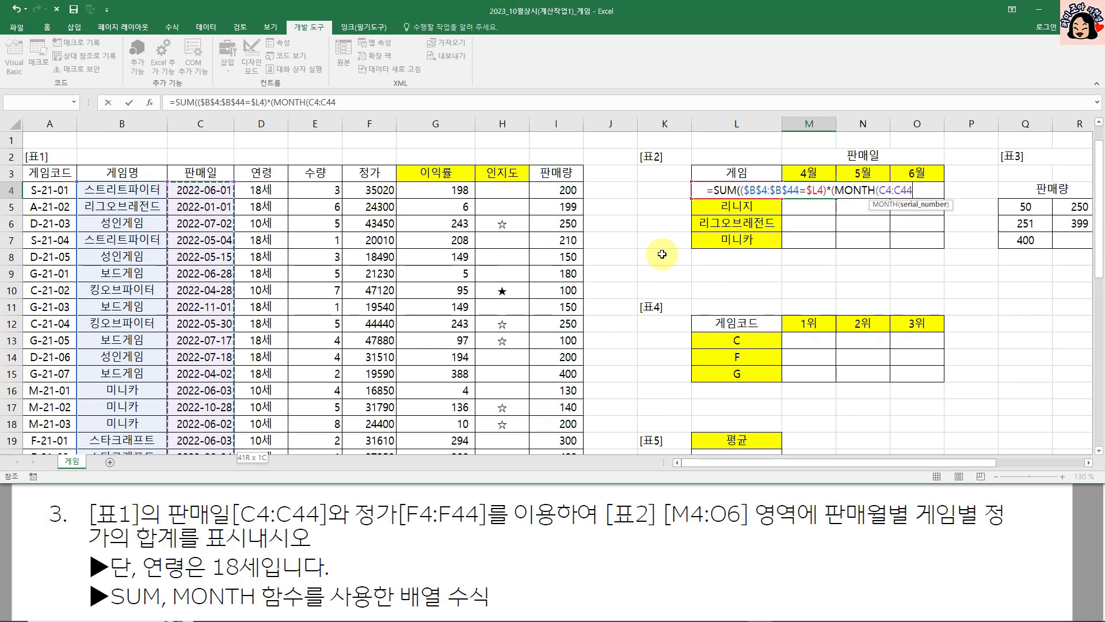
key(F4)
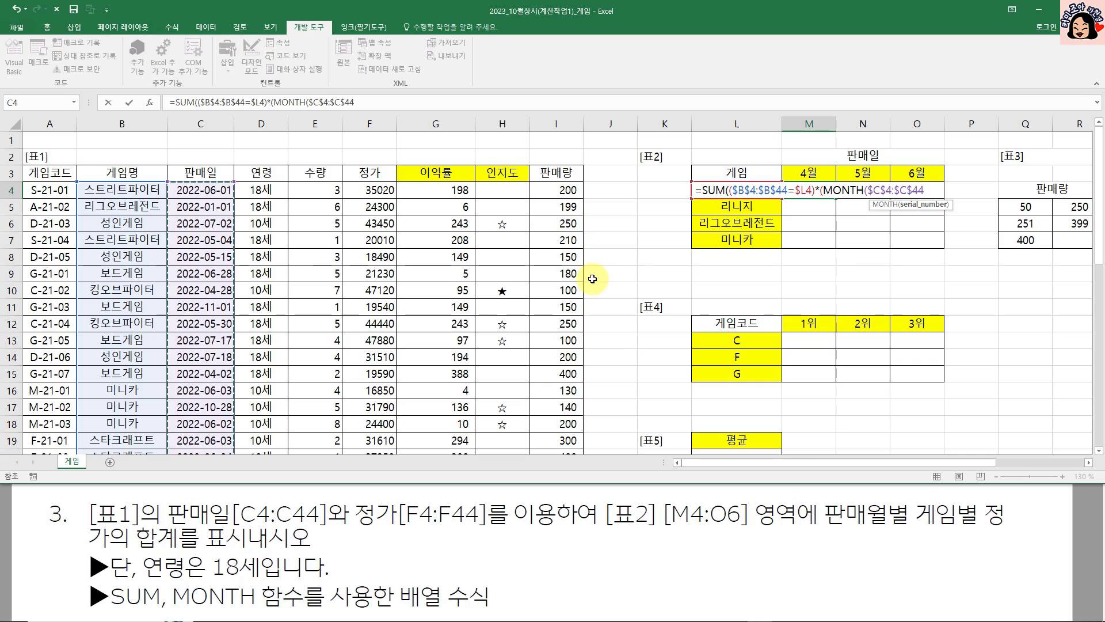
text())
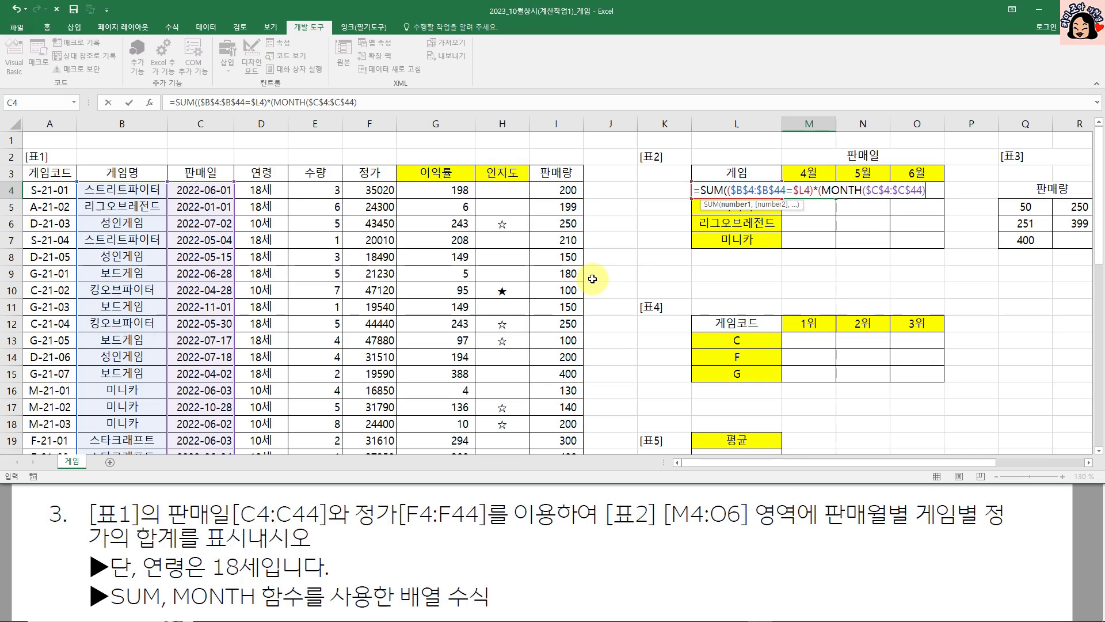
Complete the month condition by comparing it with the 4월 header cell, locking only the row: =M$3).
text(=)
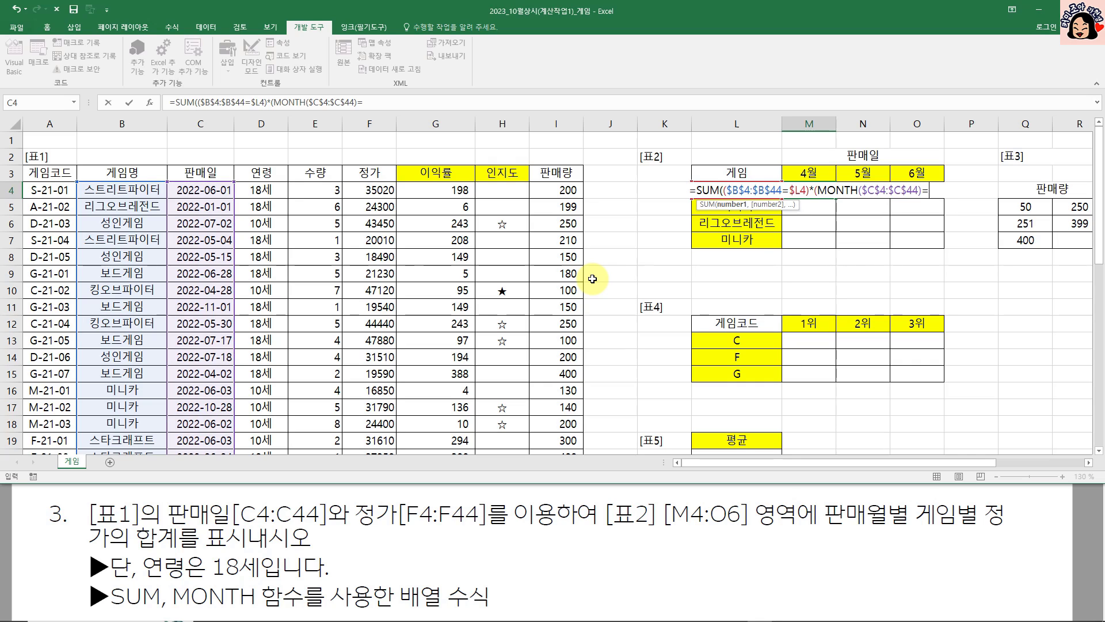
click(825, 173)
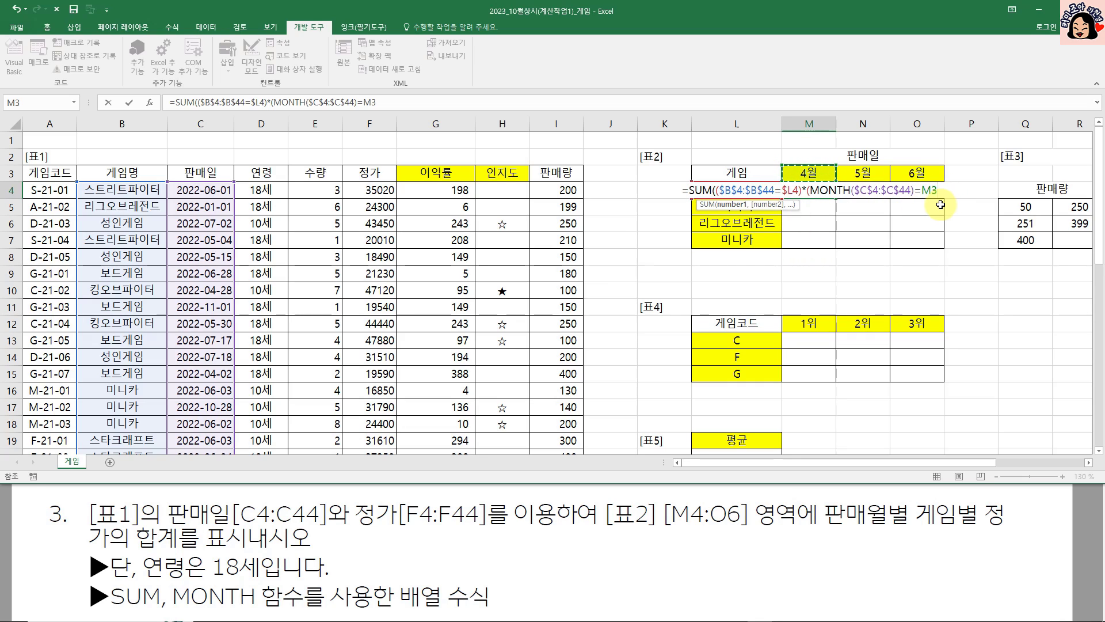
key(F4)
key(F4)
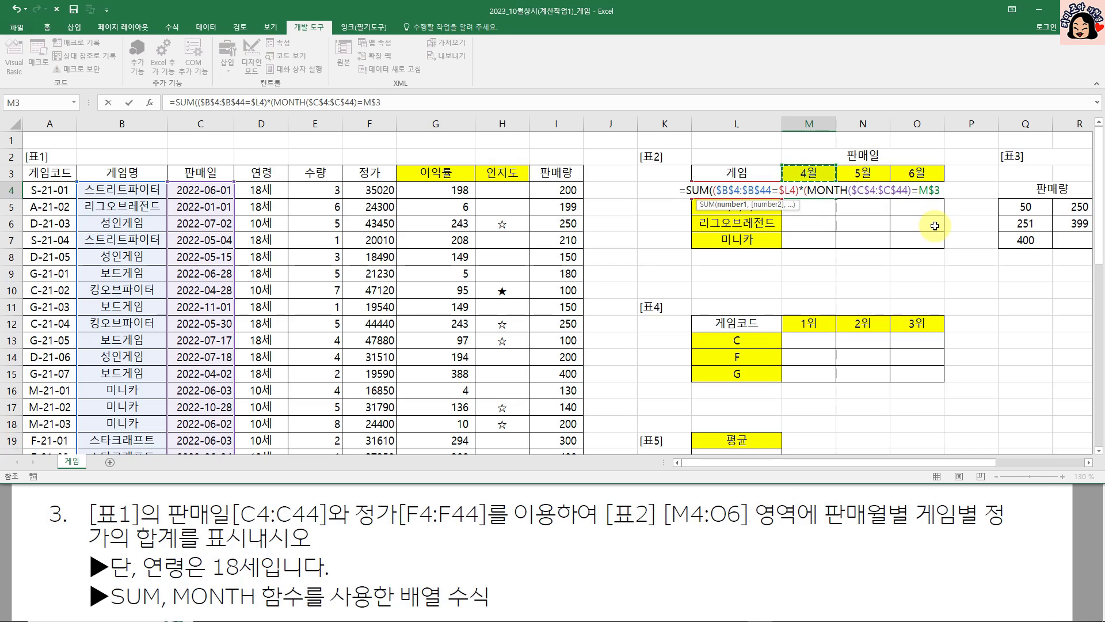
text())
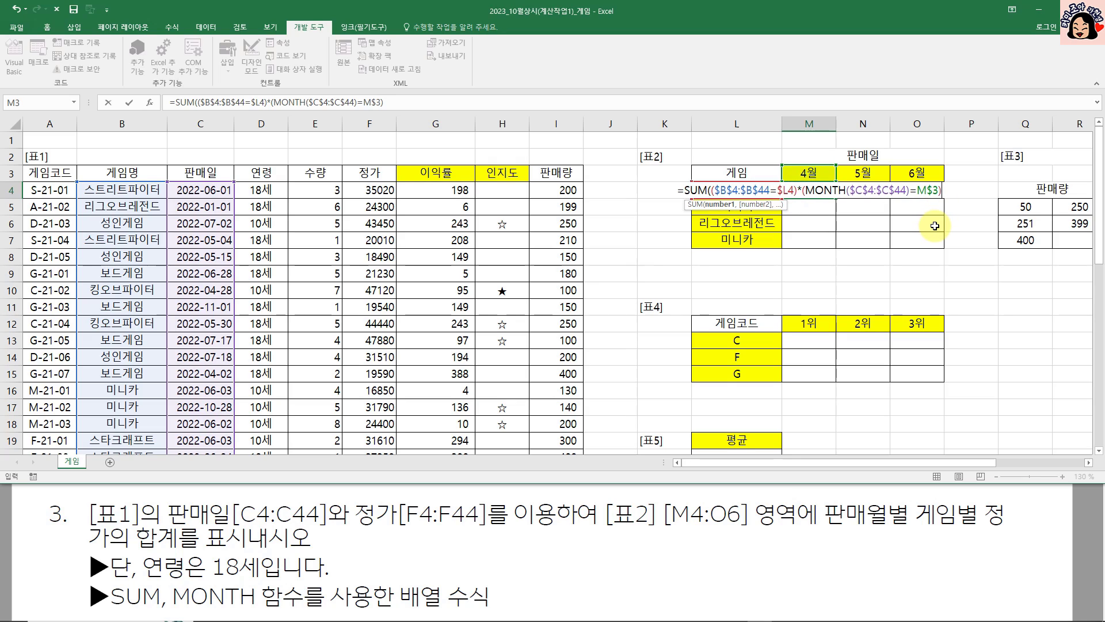
Add a third condition that limits the absolute 연령 range to 18세: *($D$4:$D$44="18세").
text(*()
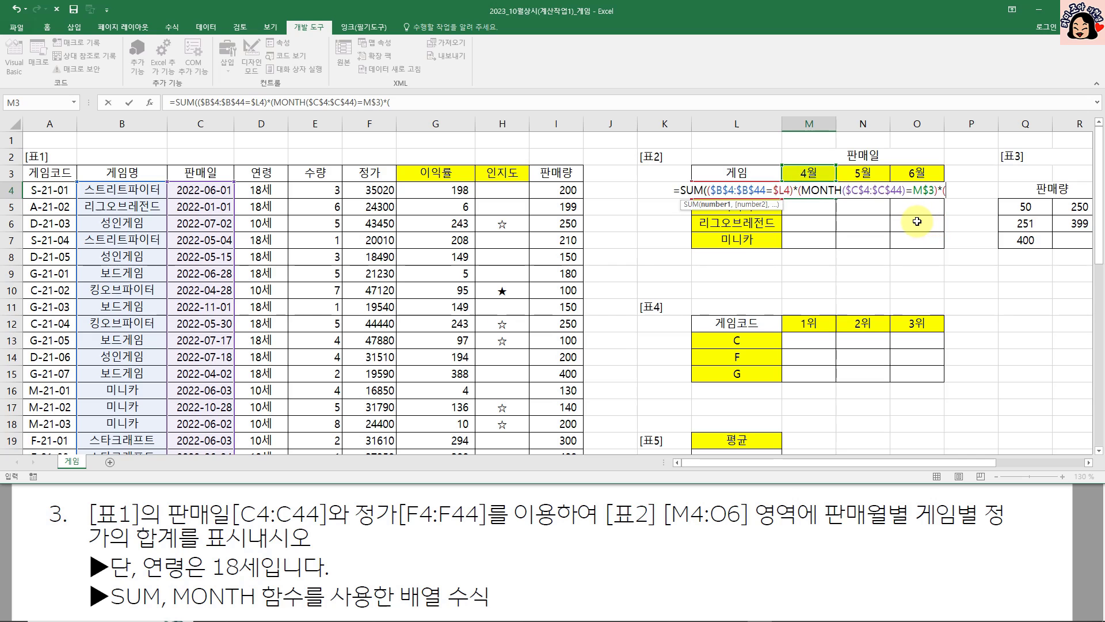
click(266, 191)
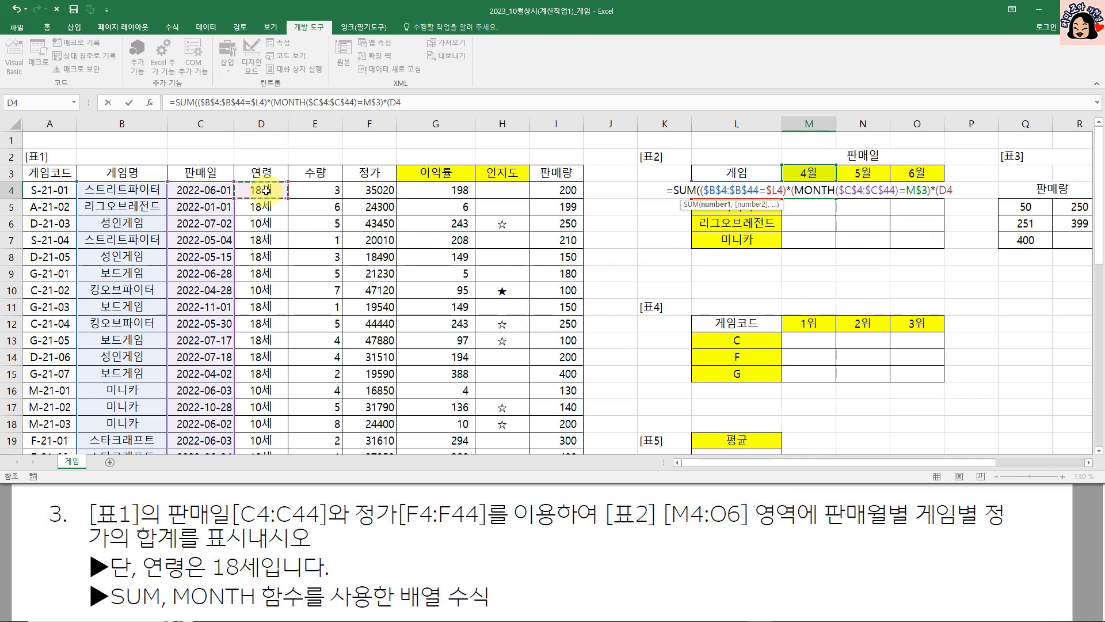
key(ctrl+shift+Down)
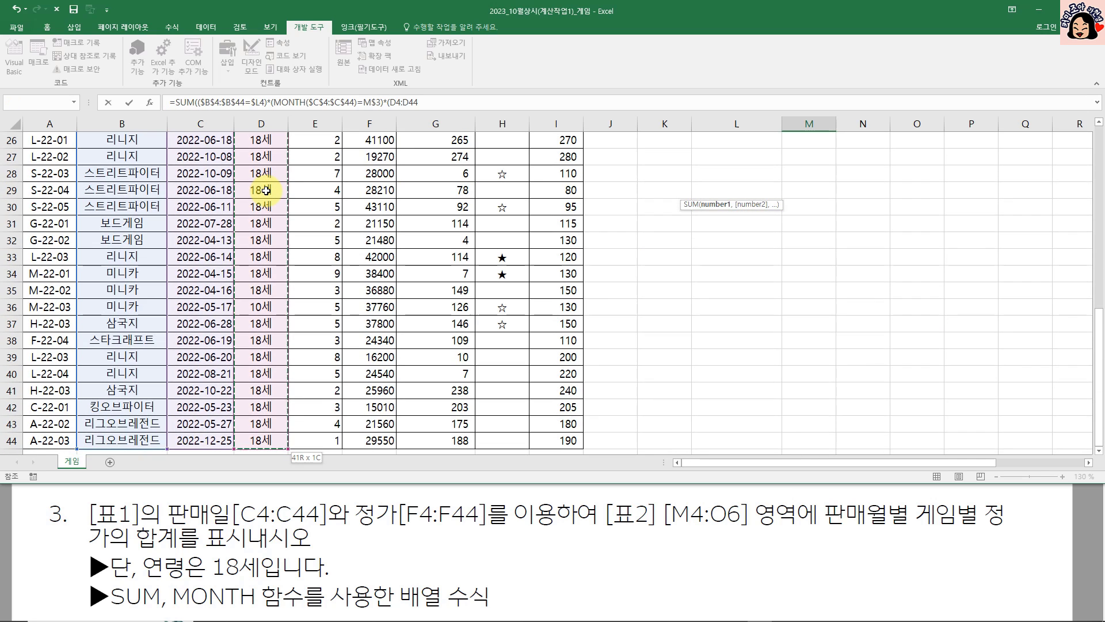
key(F4)
text(=)
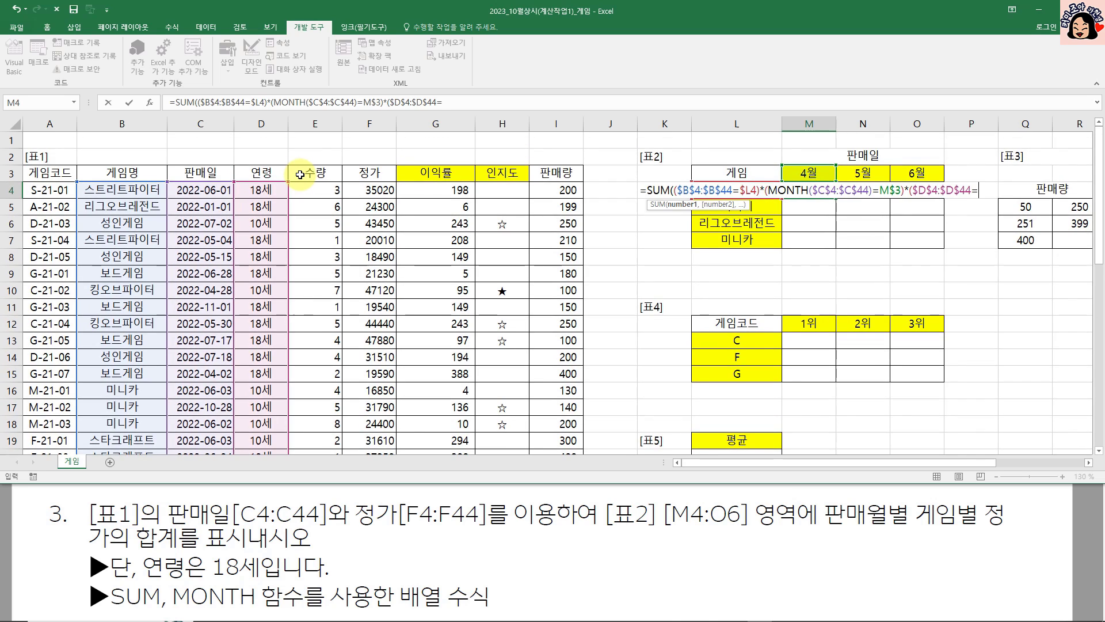
text("18)
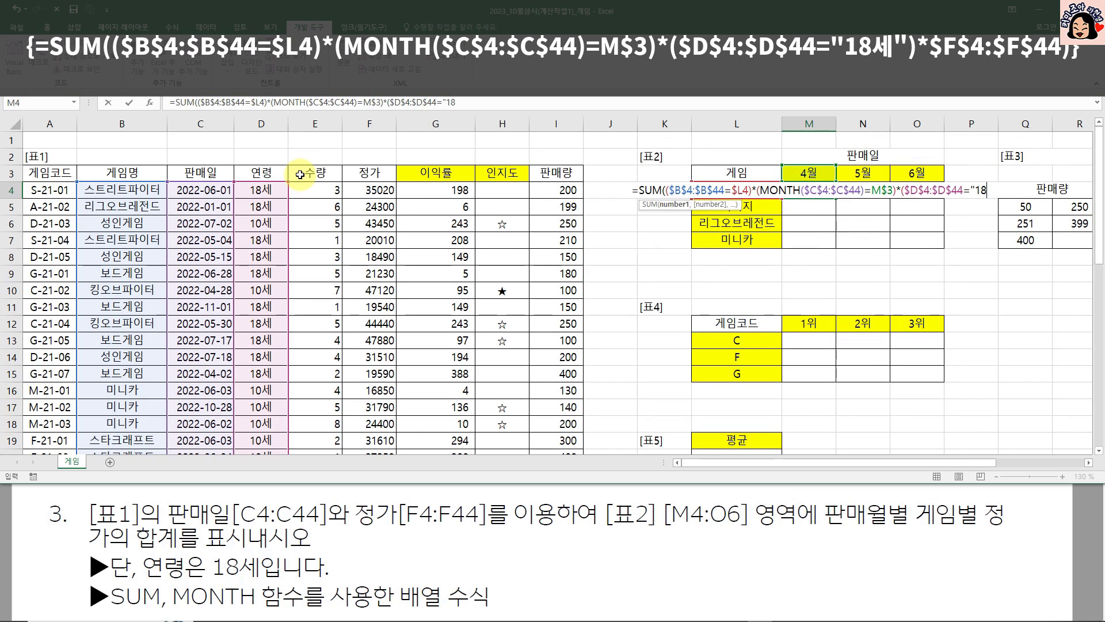
text(세"))
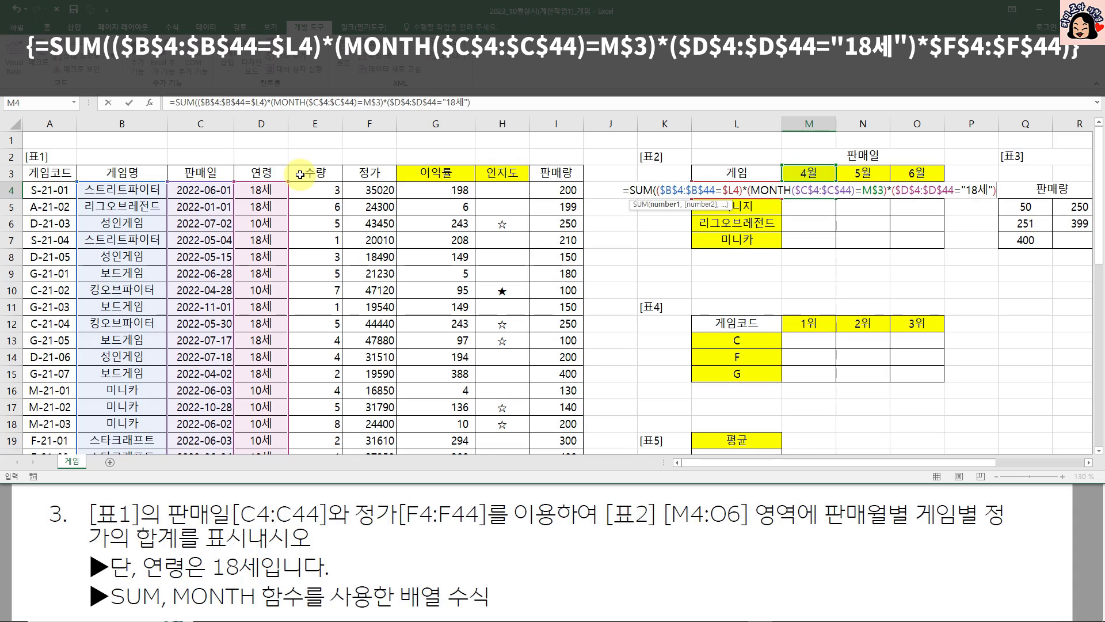
Multiply the conditions by the absolute 정가 range $F$4:$F$44, close the SUM and enter M4 as an array formula.
text(*)
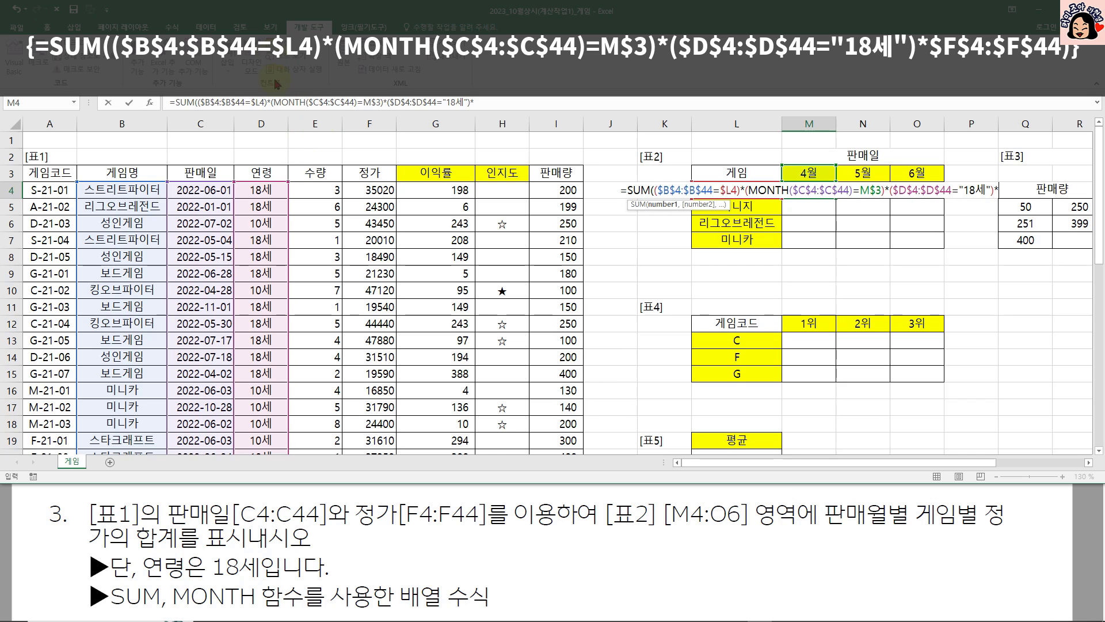
click(369, 189)
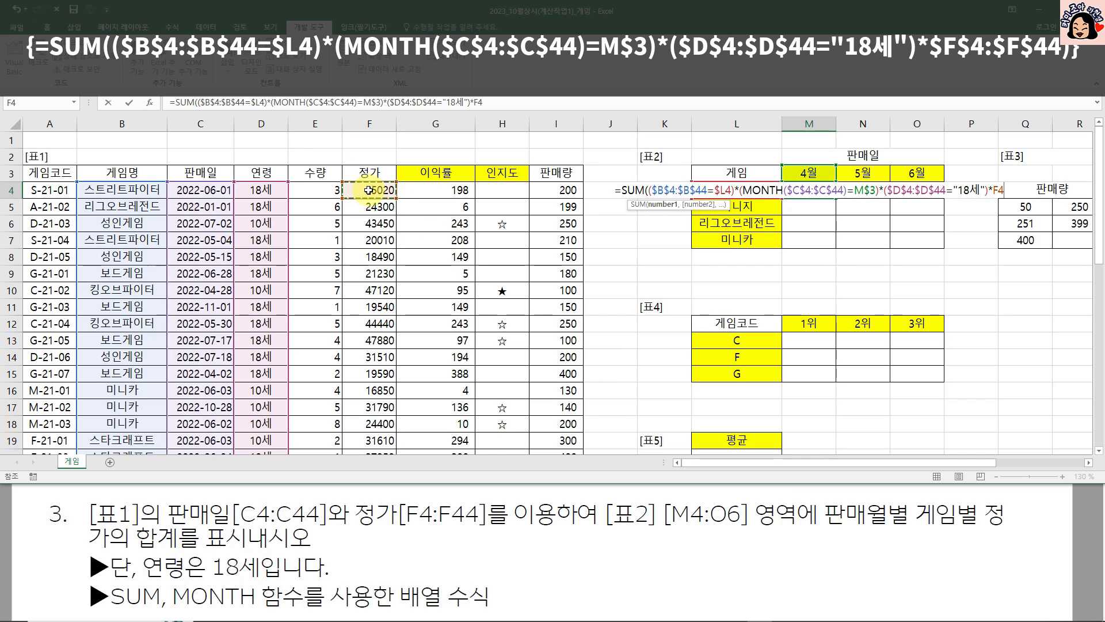
key(ctrl+shift+Down)
key(F4)
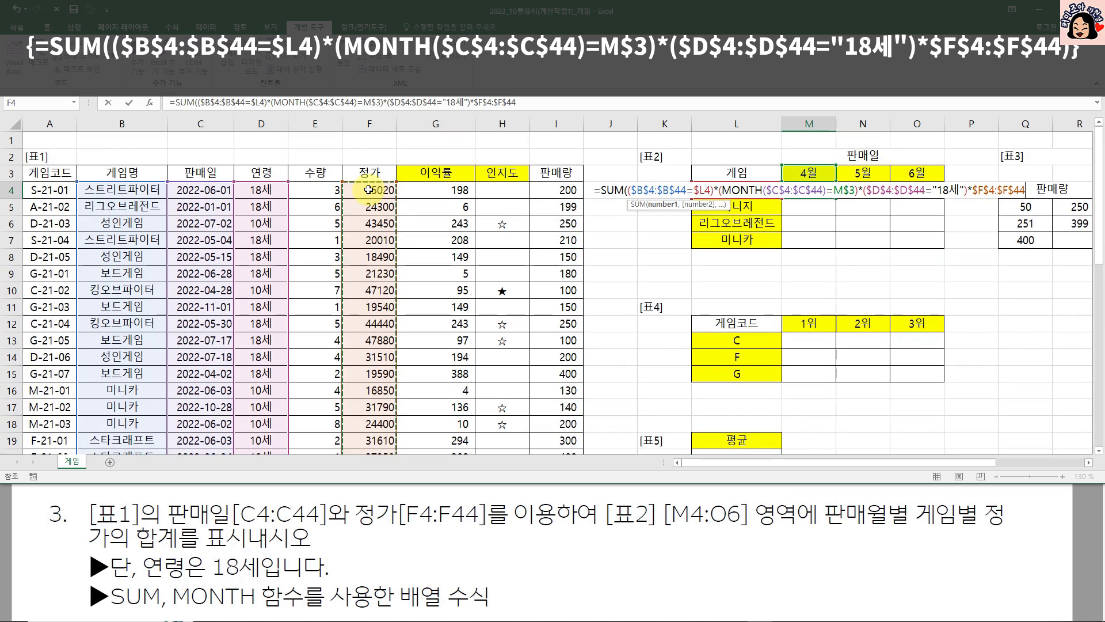
text())
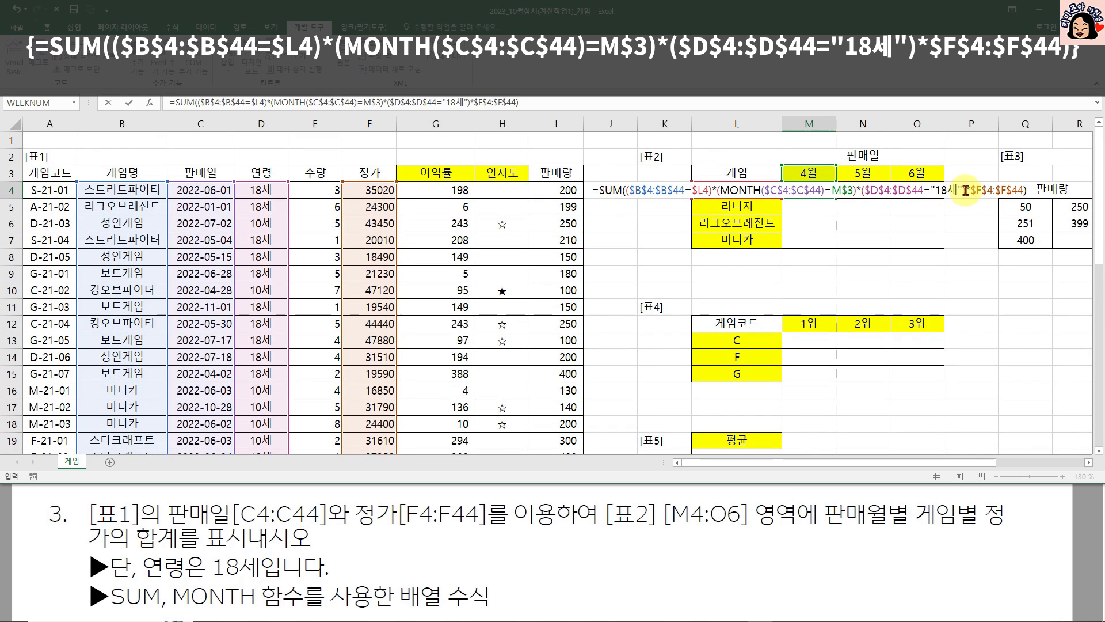
mouse_move(980, 190)
mouse_down()
mouse_move(1004, 190)
mouse_move(953, 190)
mouse_move(967, 190)
mouse_up()
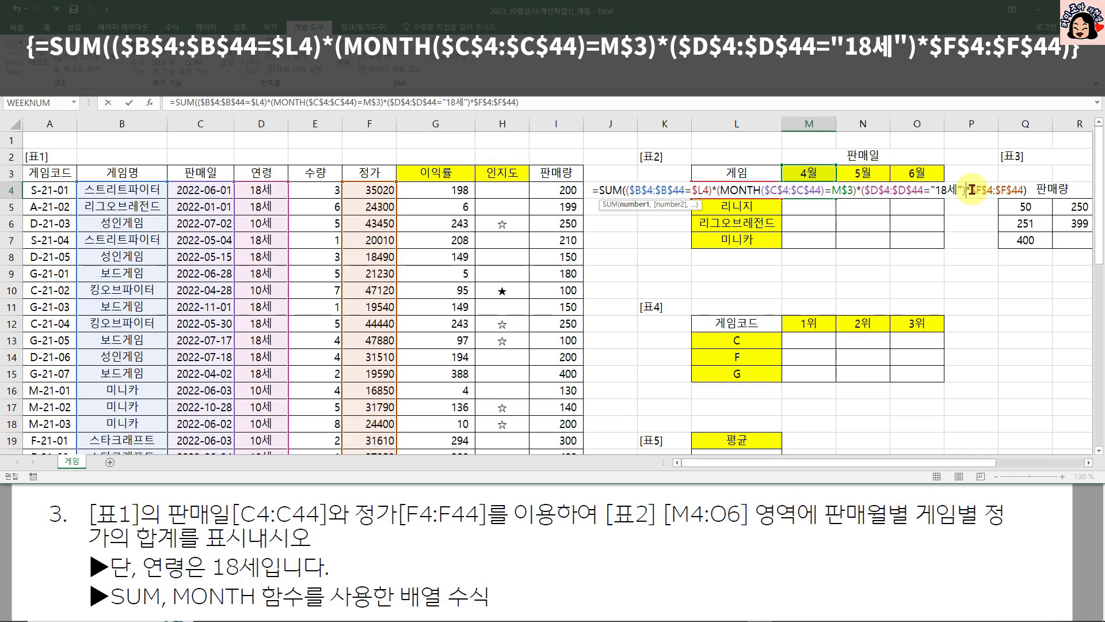
key(ctrl+shift+Return)
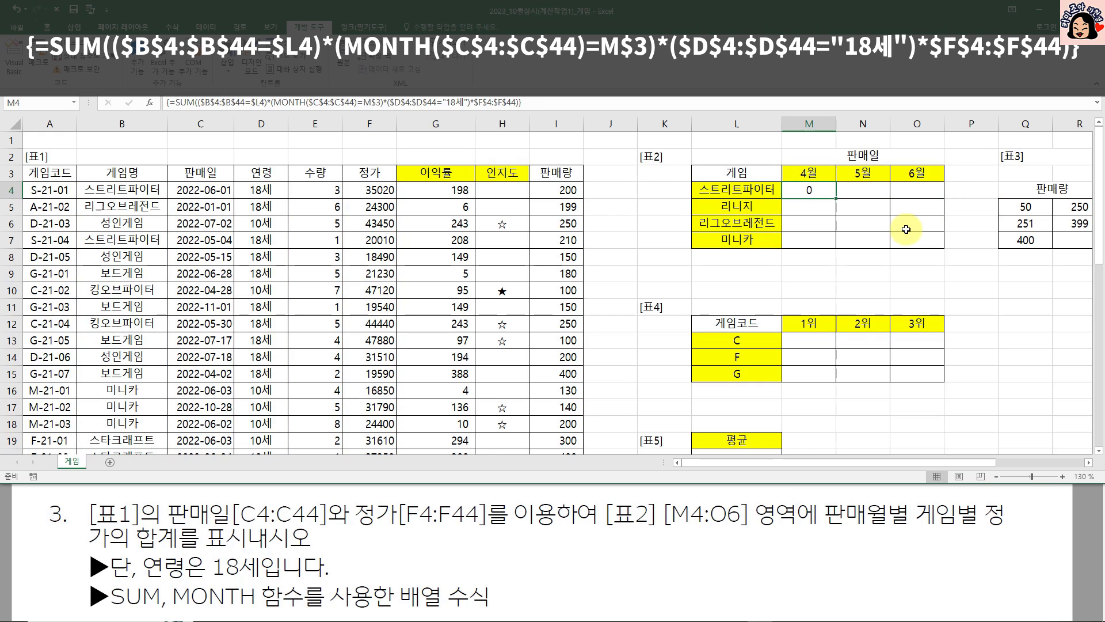
Fill the M4 array formula across 표2 to M4:O7 and check the formula in M4.
drag(837, 199, 933, 251)
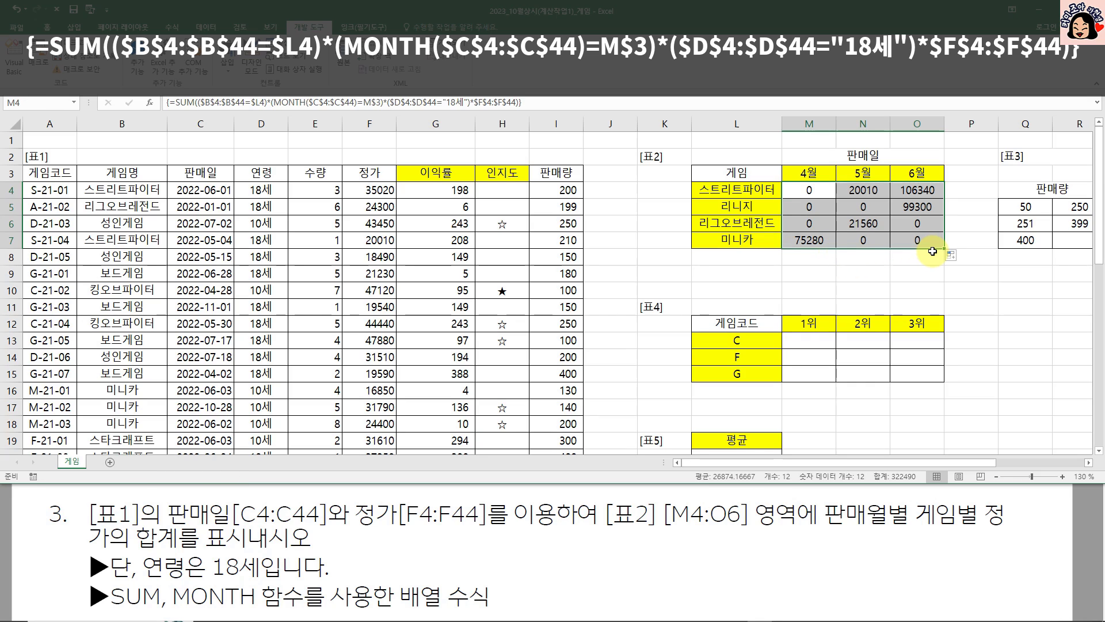
click(815, 194)
click(748, 192)
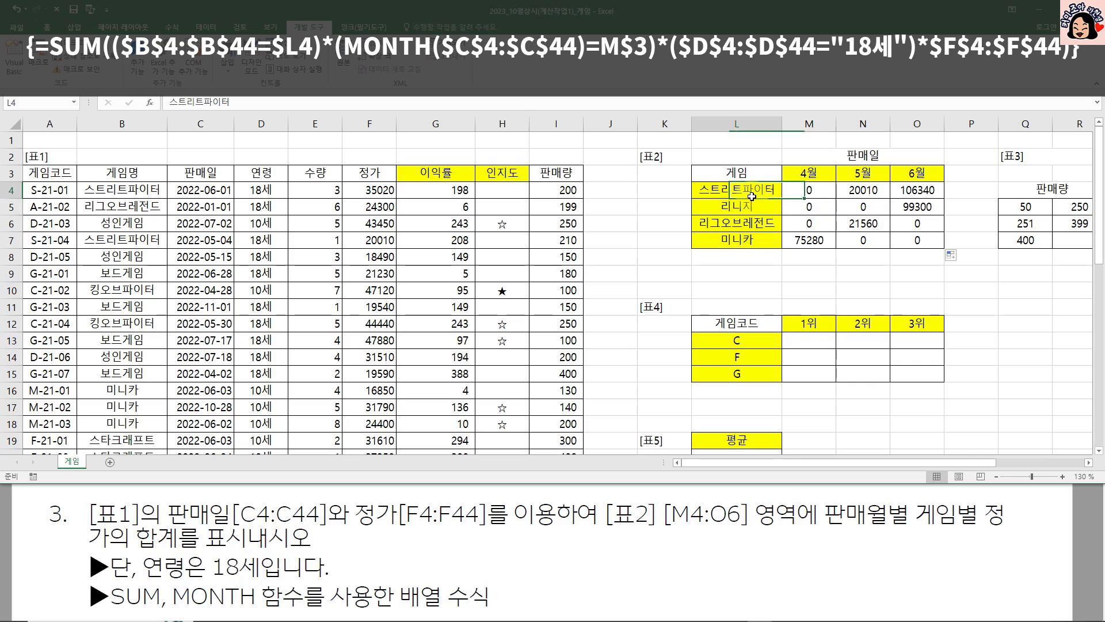
click(808, 190)
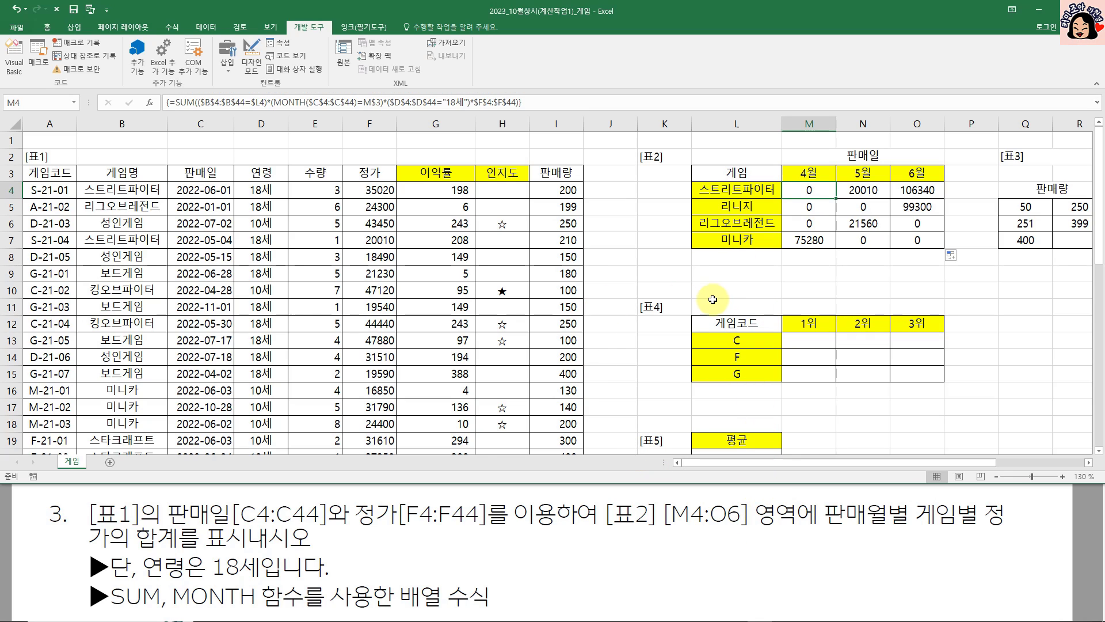
Examine 표4's rank header values and game code letters against the 게임코드 column in 표1, ending on cell M13.
click(810, 340)
drag(959, 499, 991, 499)
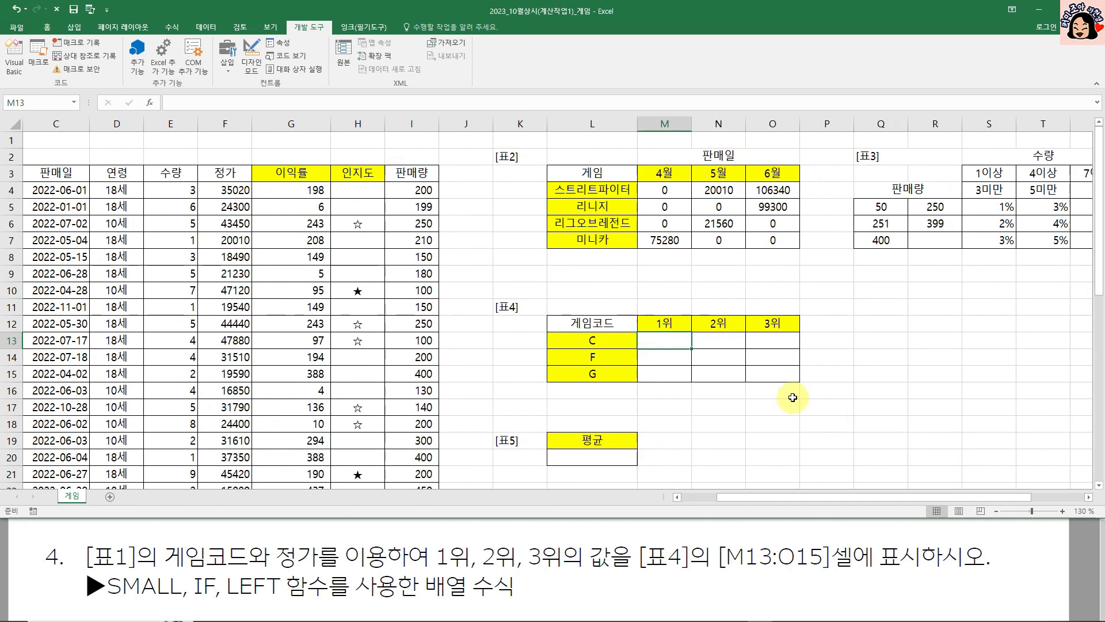
click(608, 341)
click(662, 320)
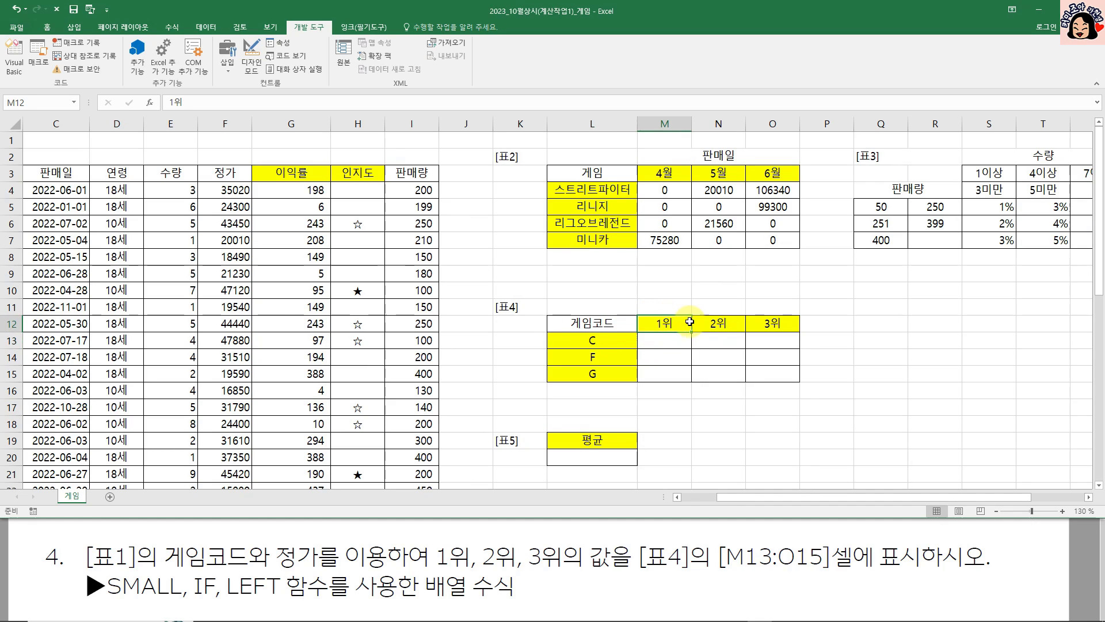
click(716, 323)
click(761, 323)
click(661, 321)
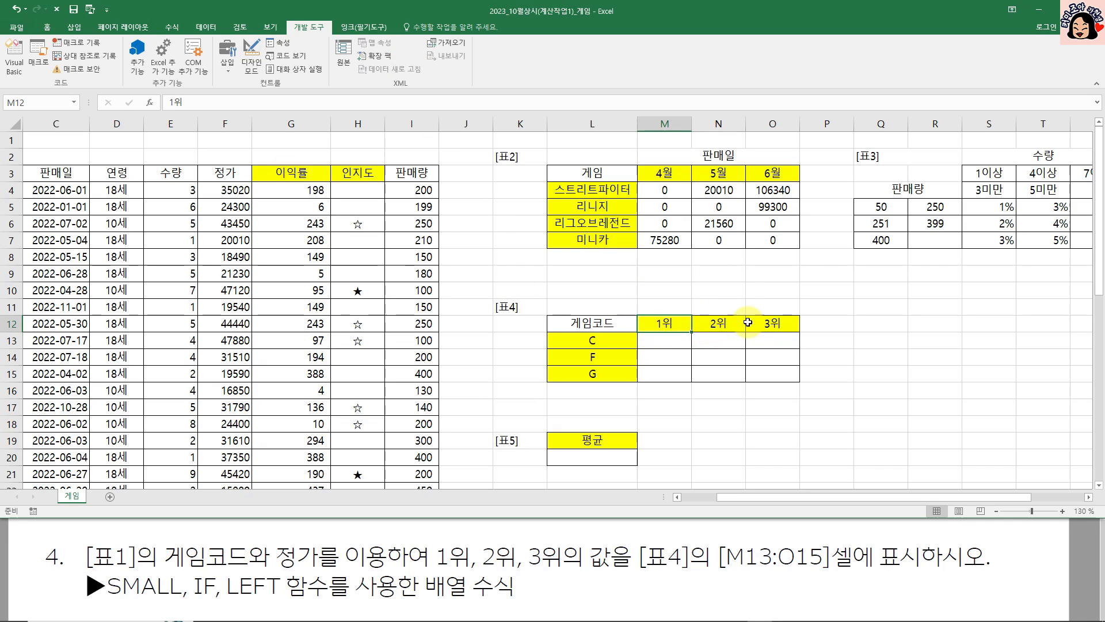
drag(739, 498, 702, 498)
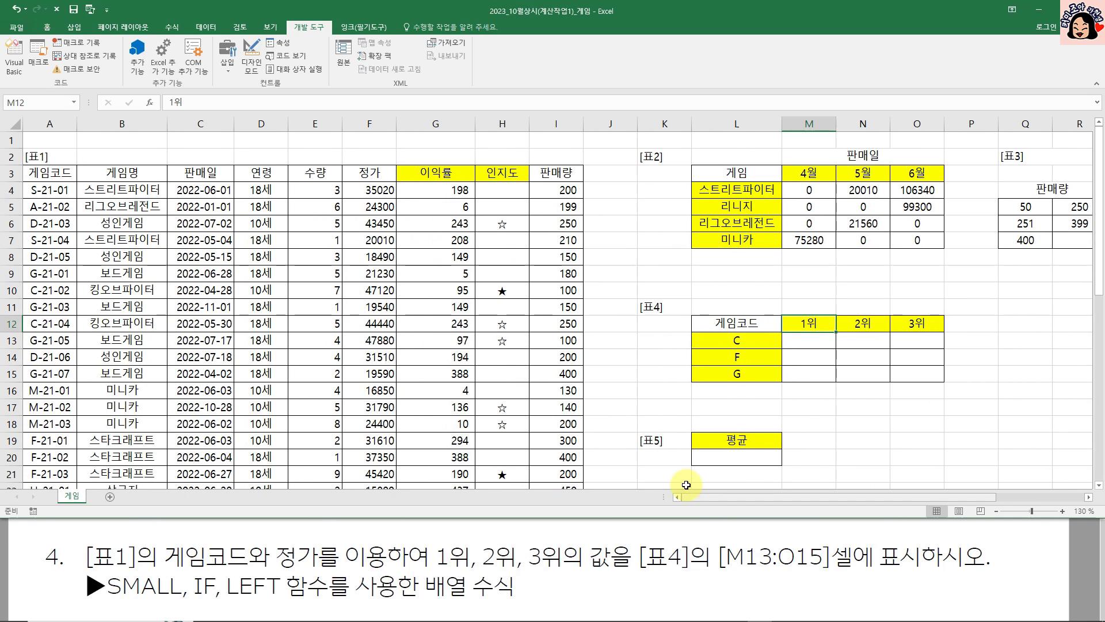
click(744, 340)
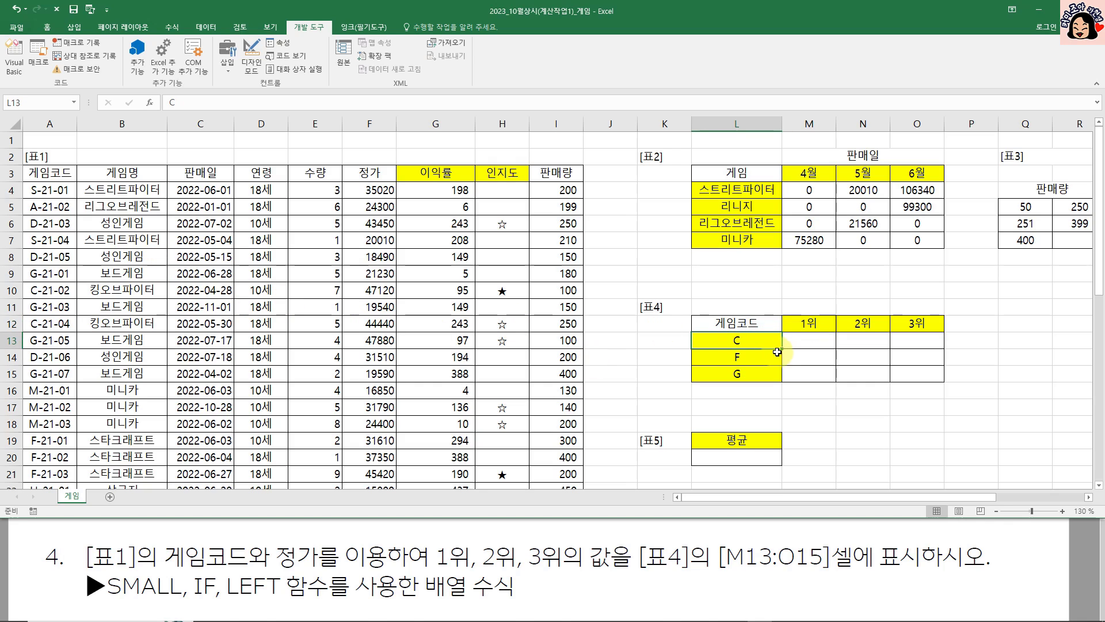
click(743, 374)
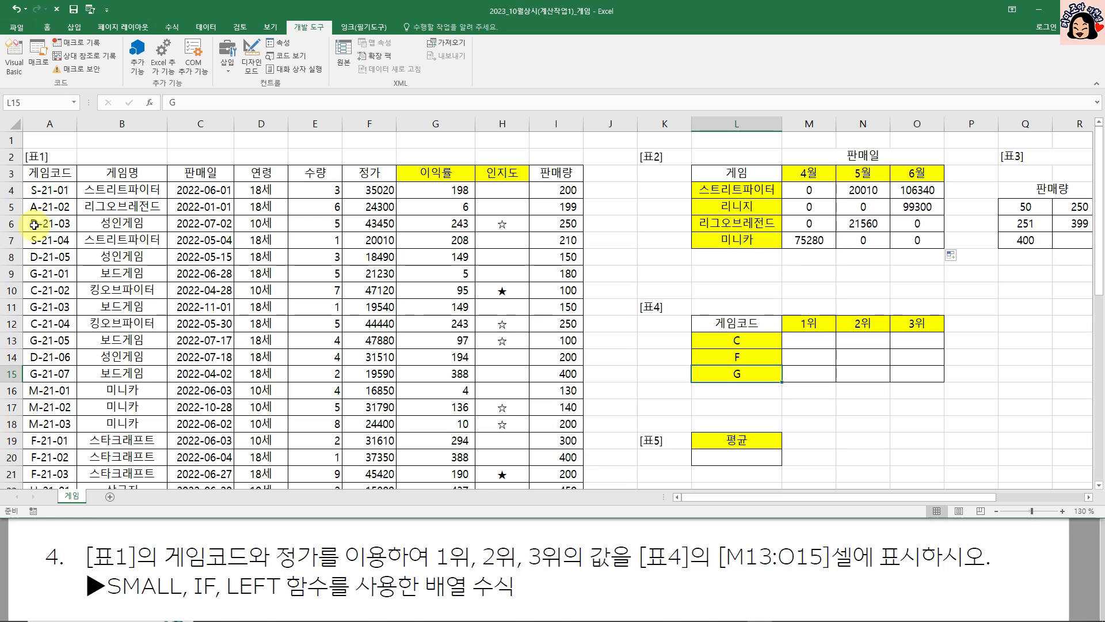
click(742, 342)
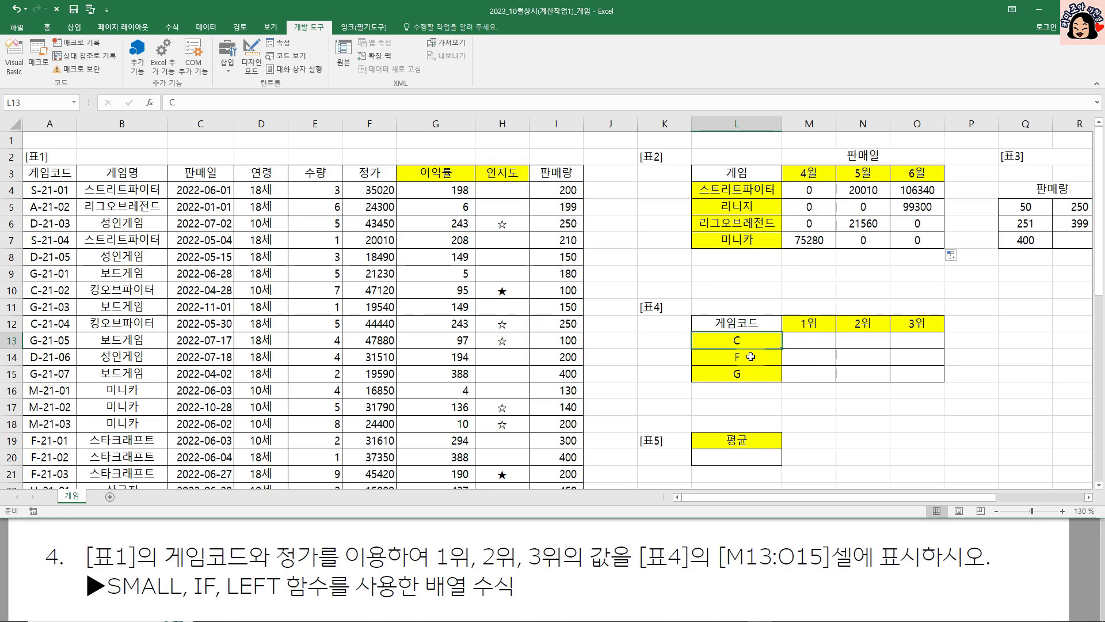
click(751, 356)
click(751, 373)
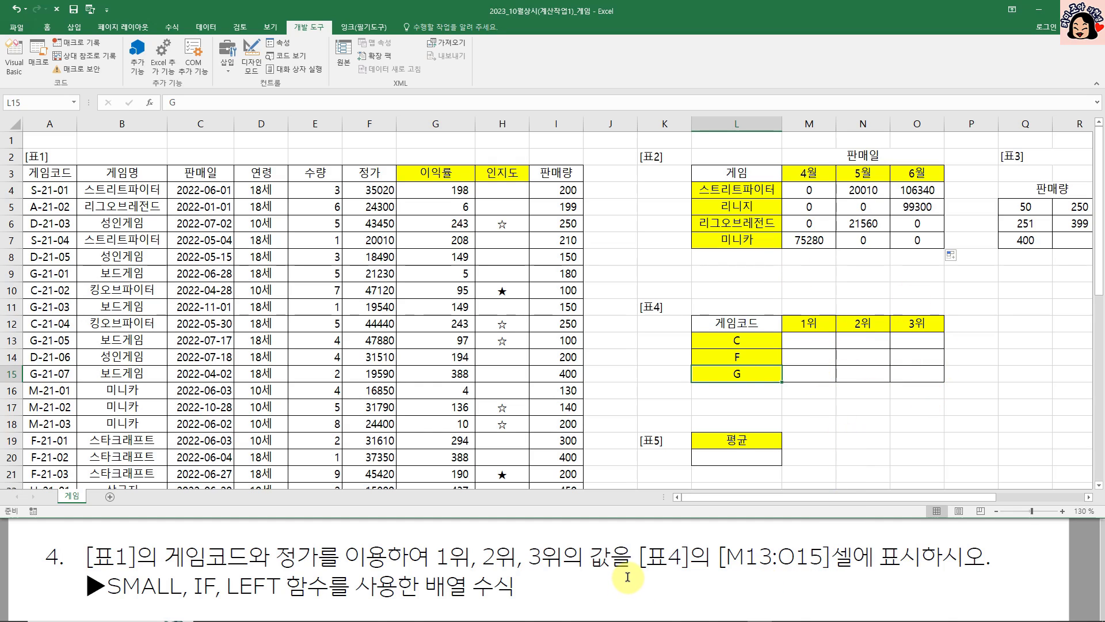
click(816, 340)
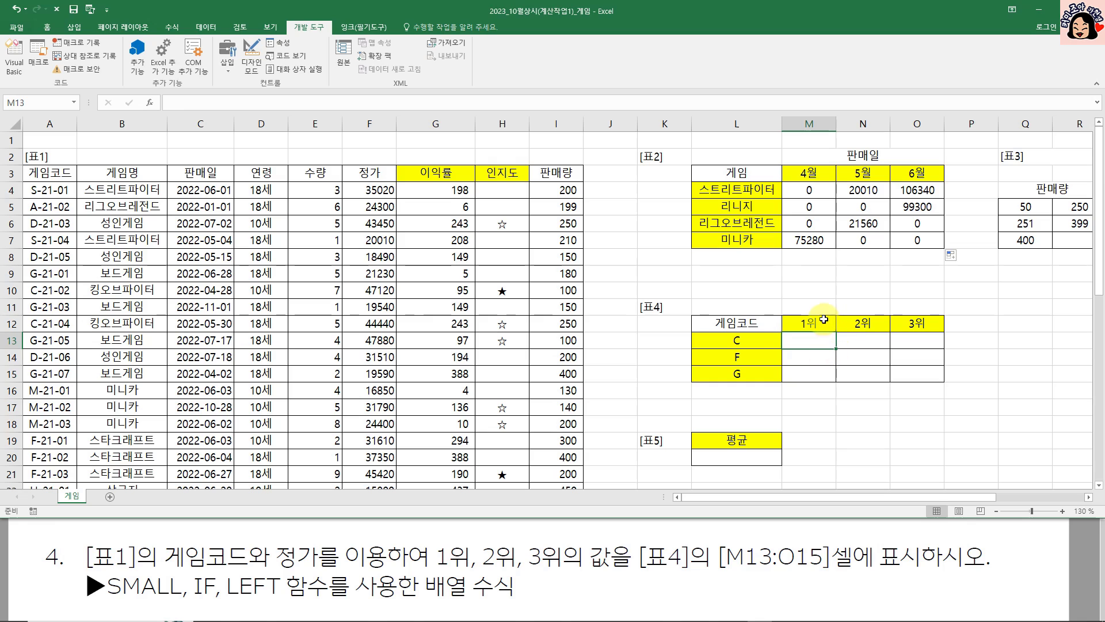
Select M13:O13 in 표4 and start the ranking formula with =SMALL(IF((.
click(875, 407)
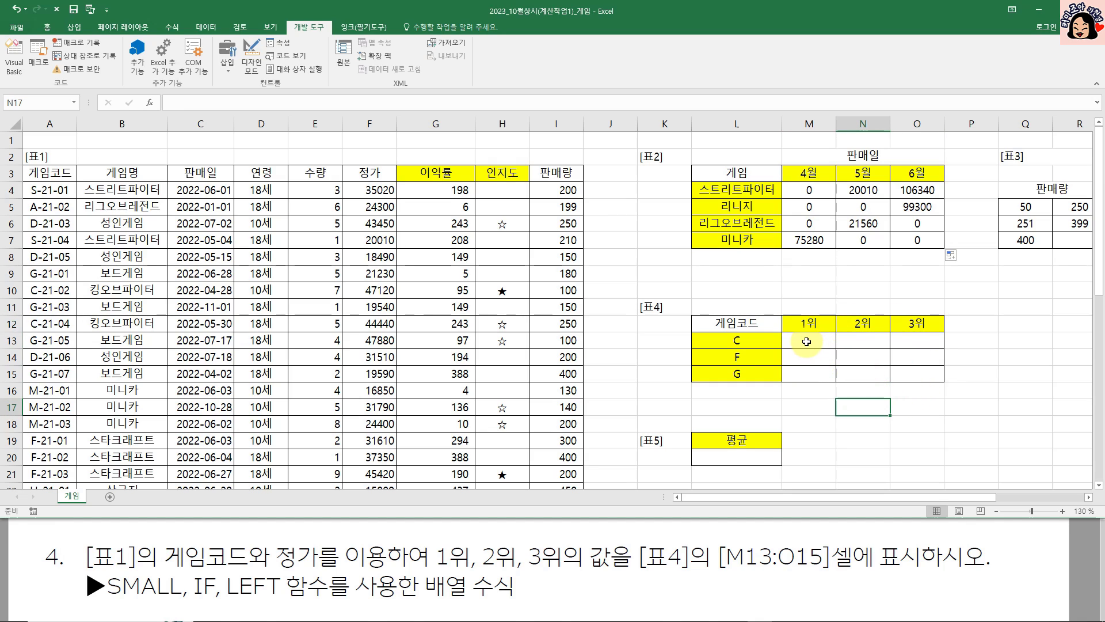
drag(807, 341, 913, 338)
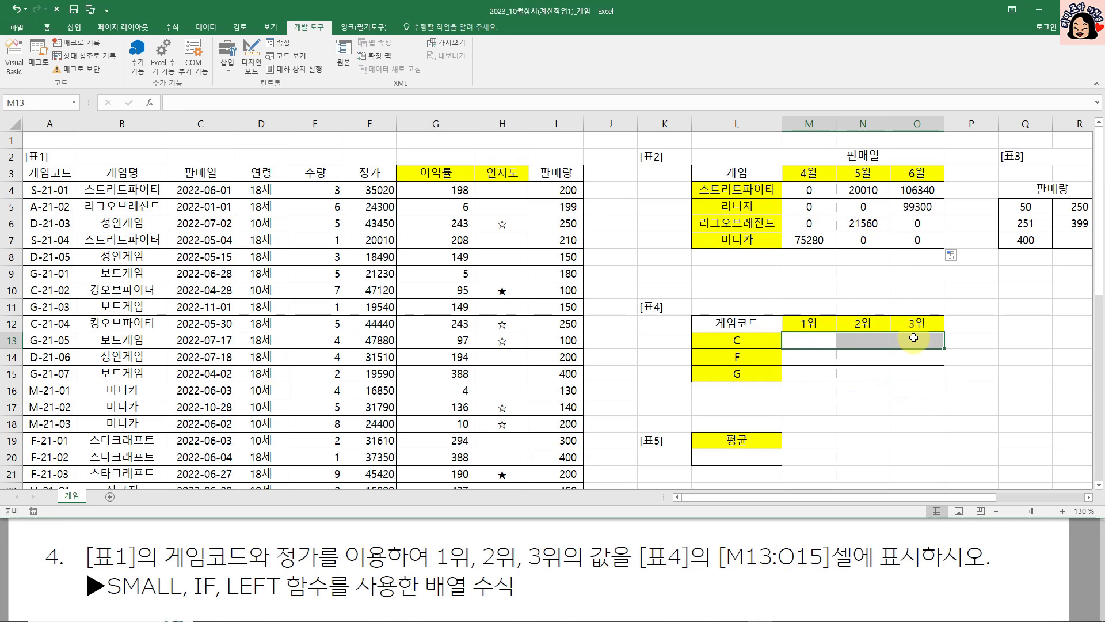
text(=)
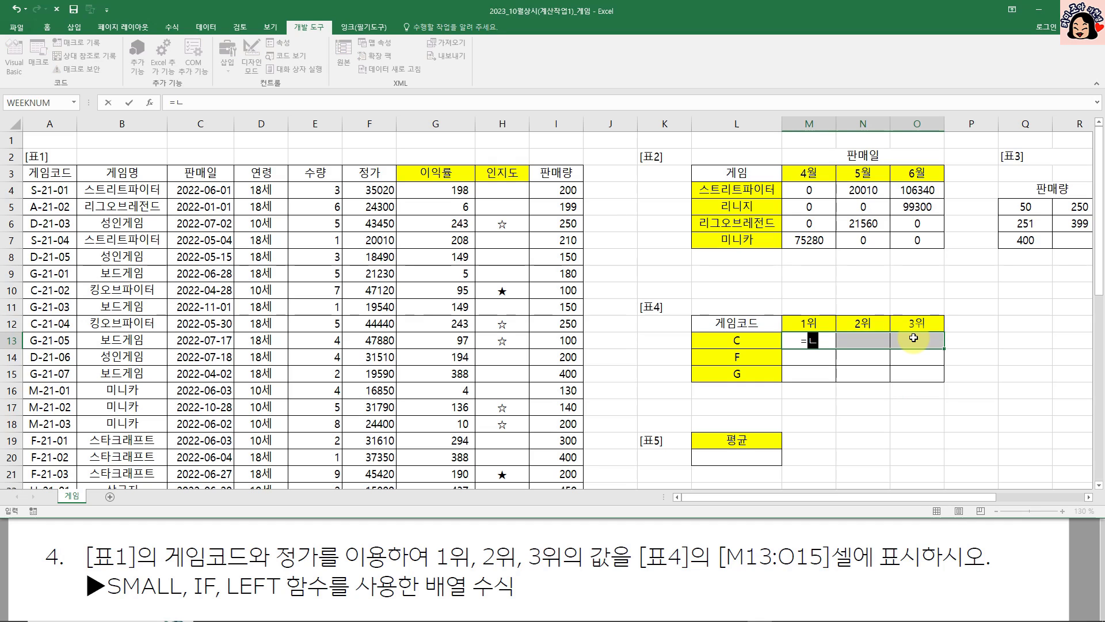
text(SMALL()
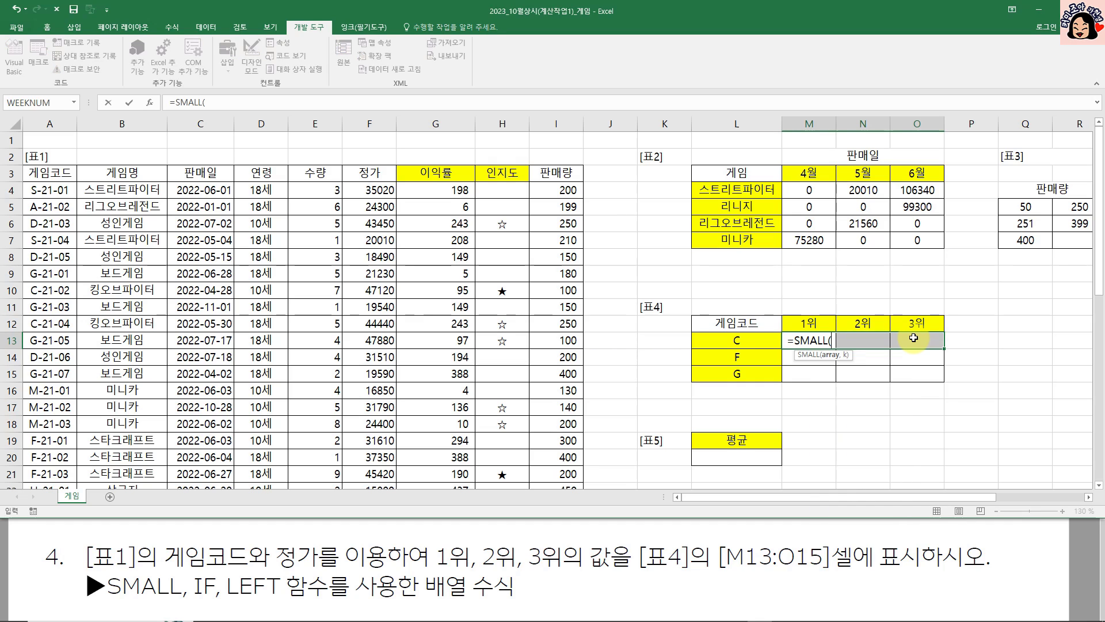
text(IF()
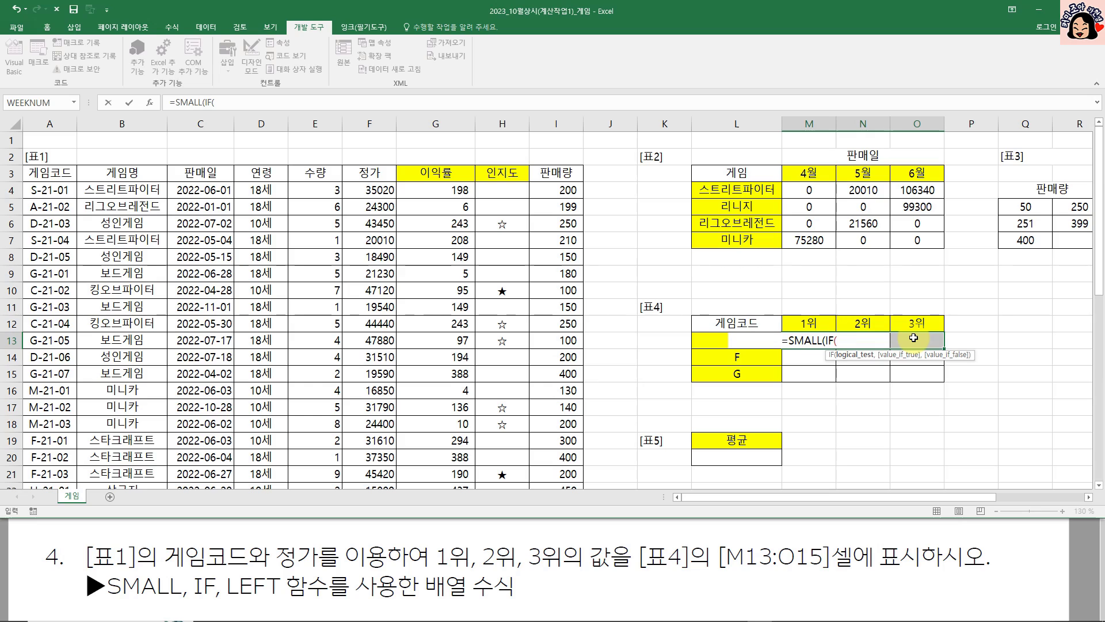
text(()
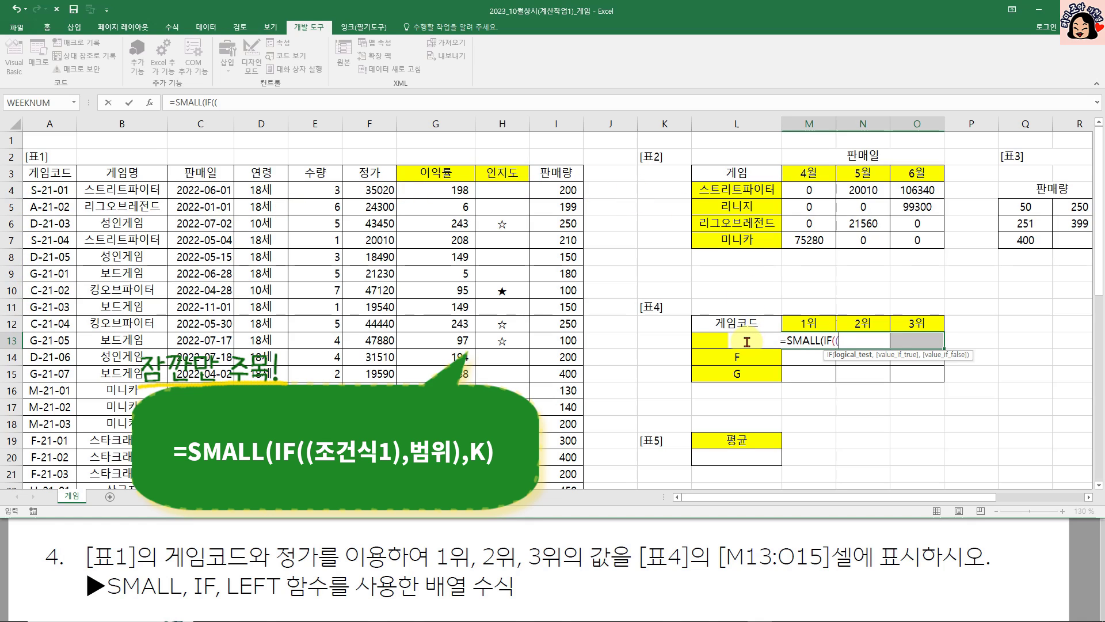
Add a LEFT function that takes 1 character from the absolute 게임코드 range: LEFT($A$4:$A$44,1).
text(le)
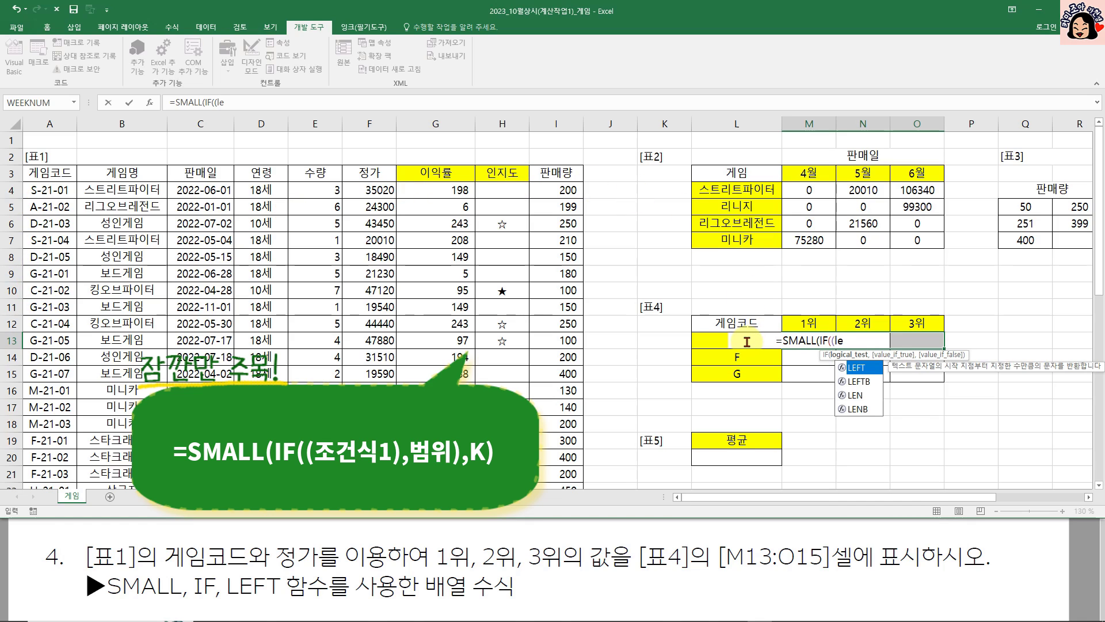
key(Tab)
click(61, 189)
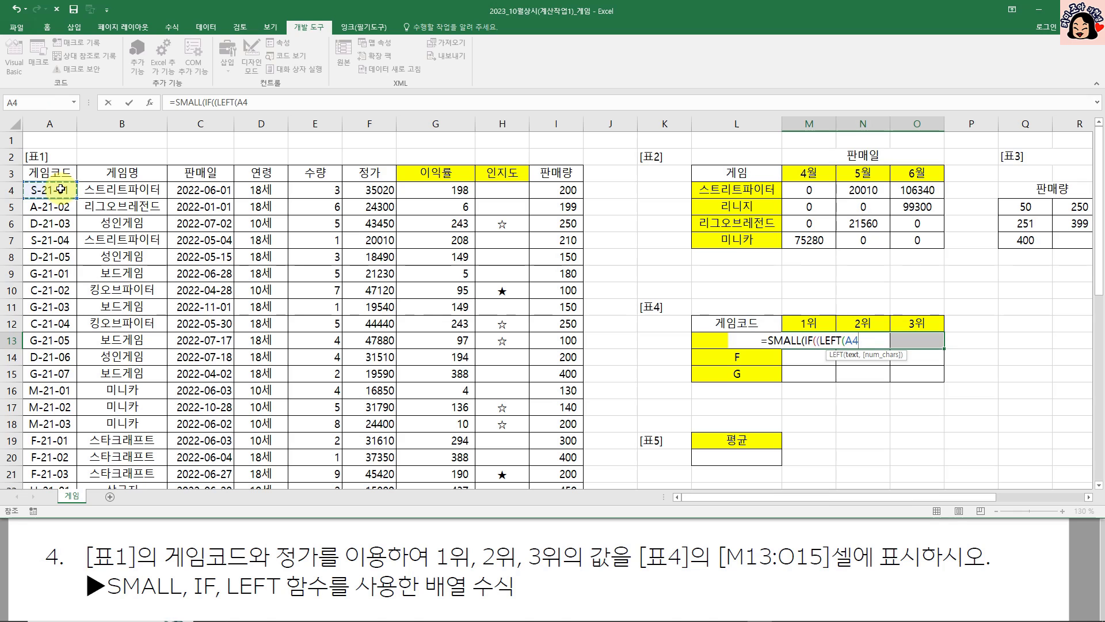
key(ctrl+shift+Down)
key(F4)
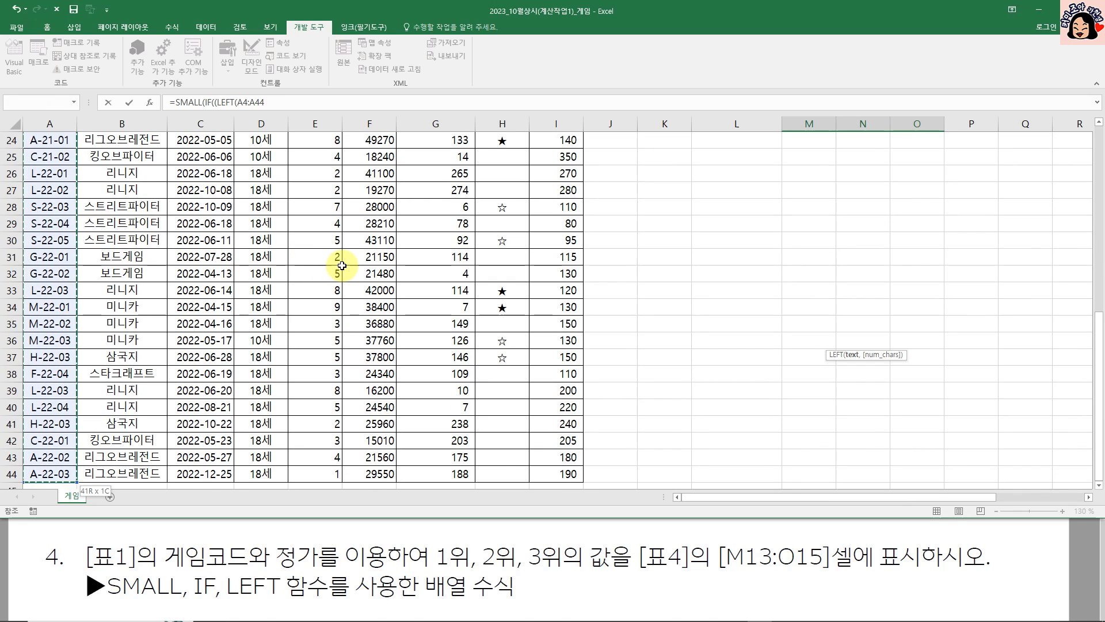
scroll(343, 265, up, 7)
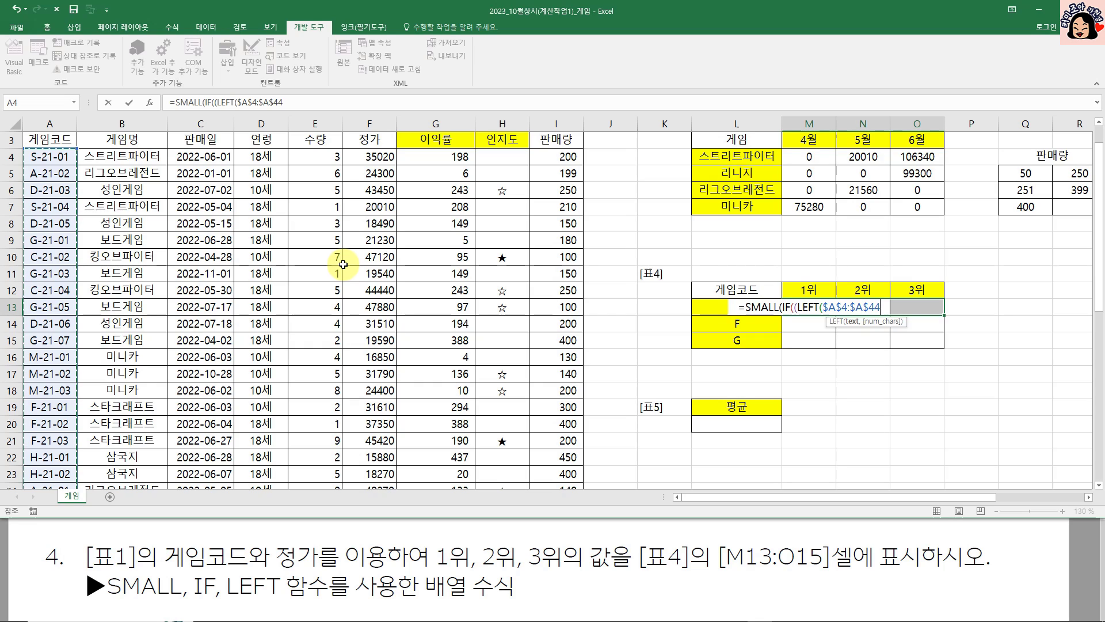
text())
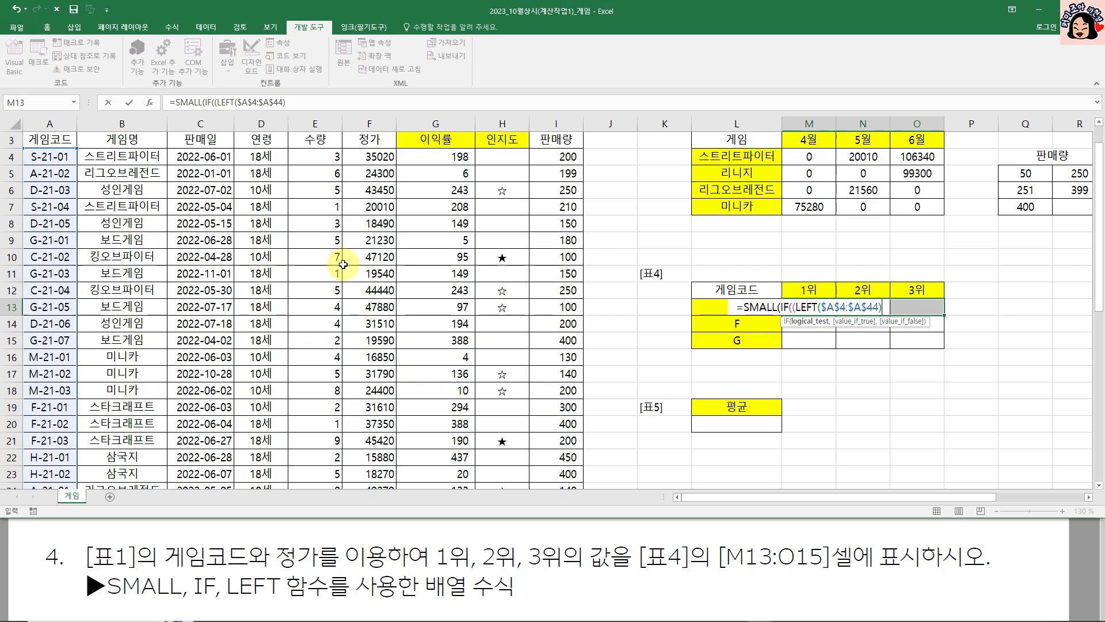
key(BackSpace)
text(,1))
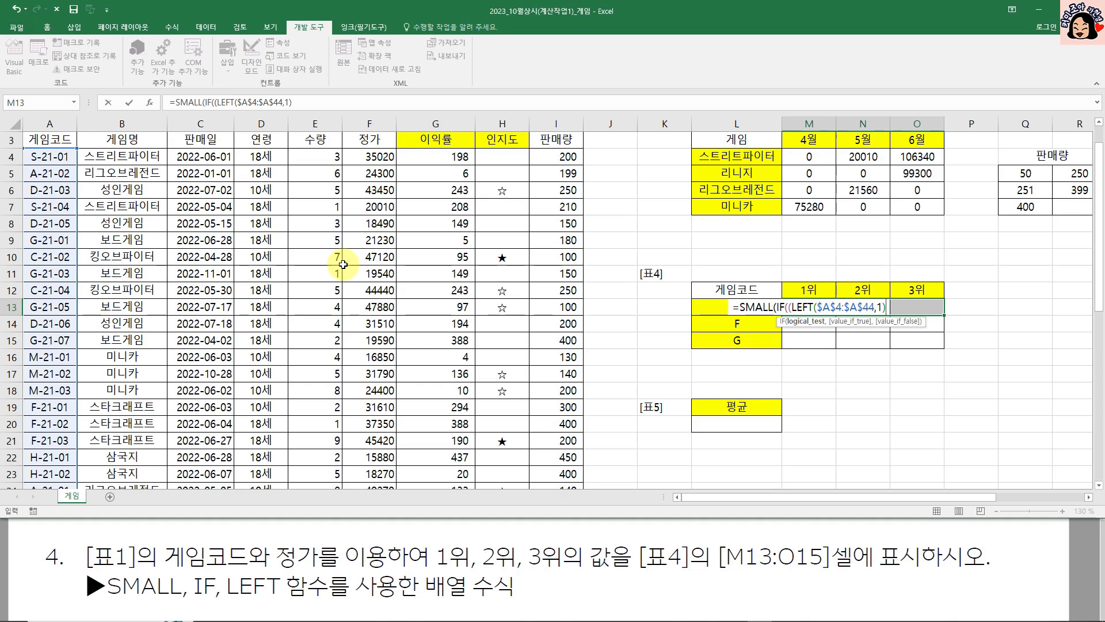
Compare the LEFT result with the code in L13, fixing only the column as $L13, and close the condition.
text(=)
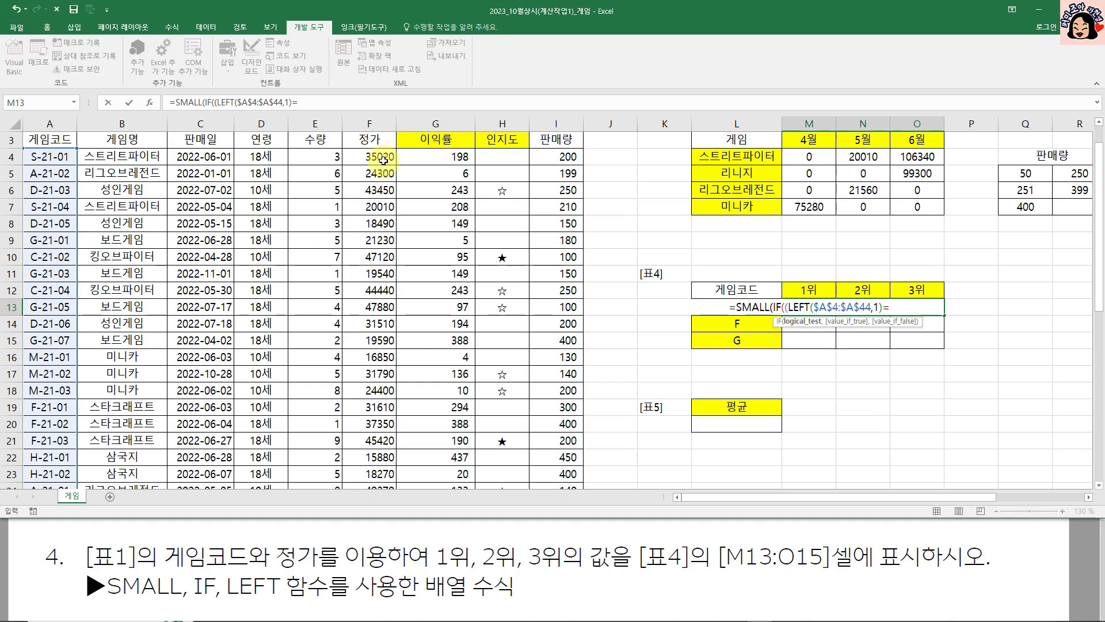
click(745, 324)
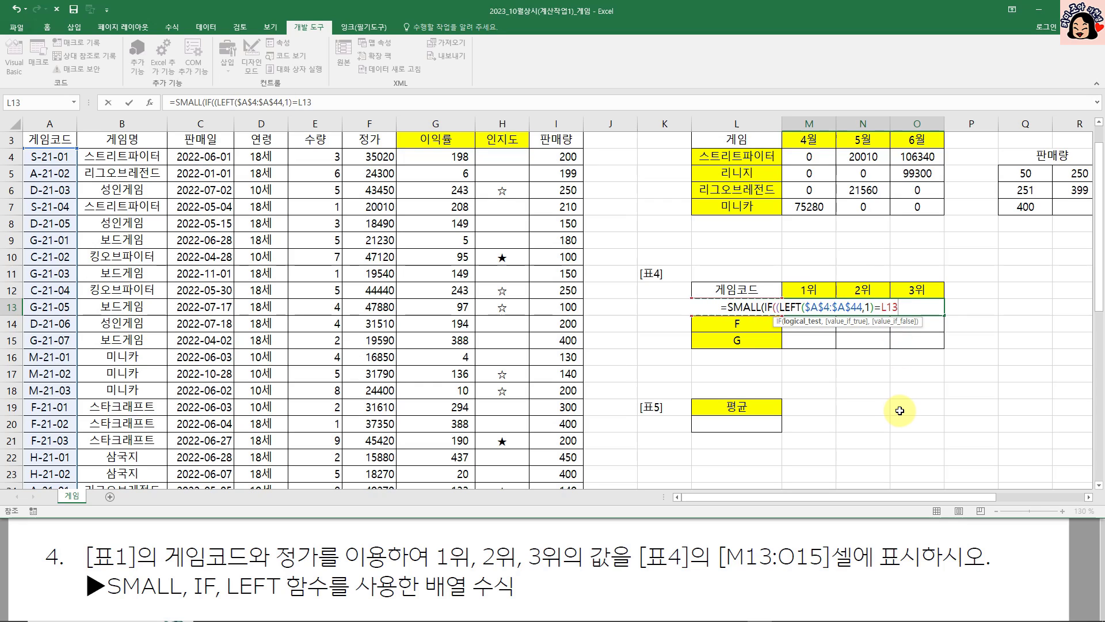
key(F4)
key(F4)
key(F4)
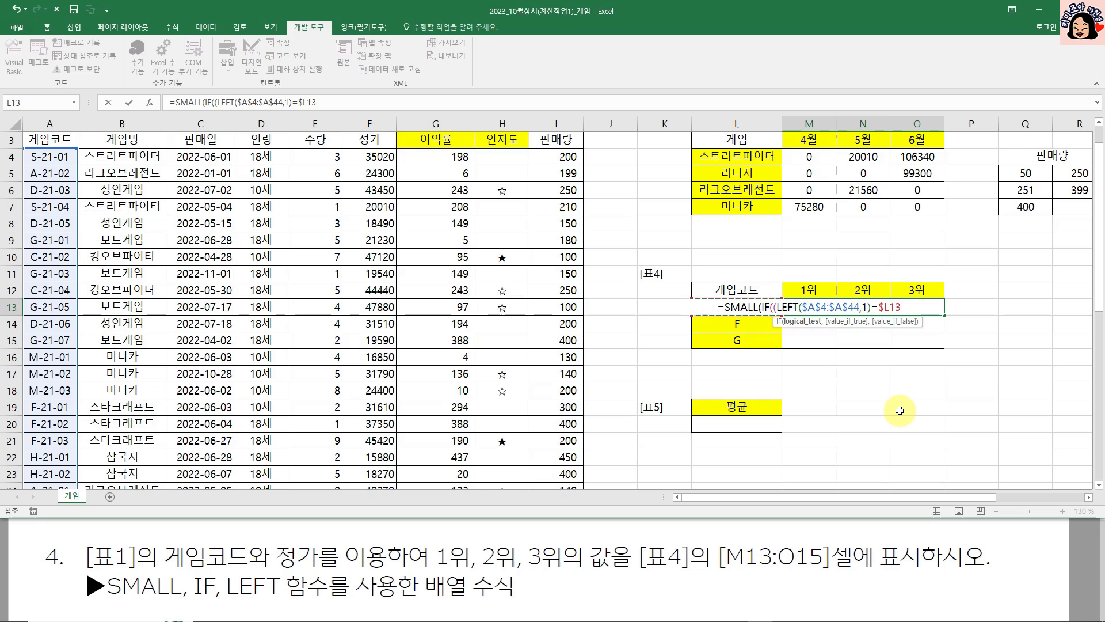
text())
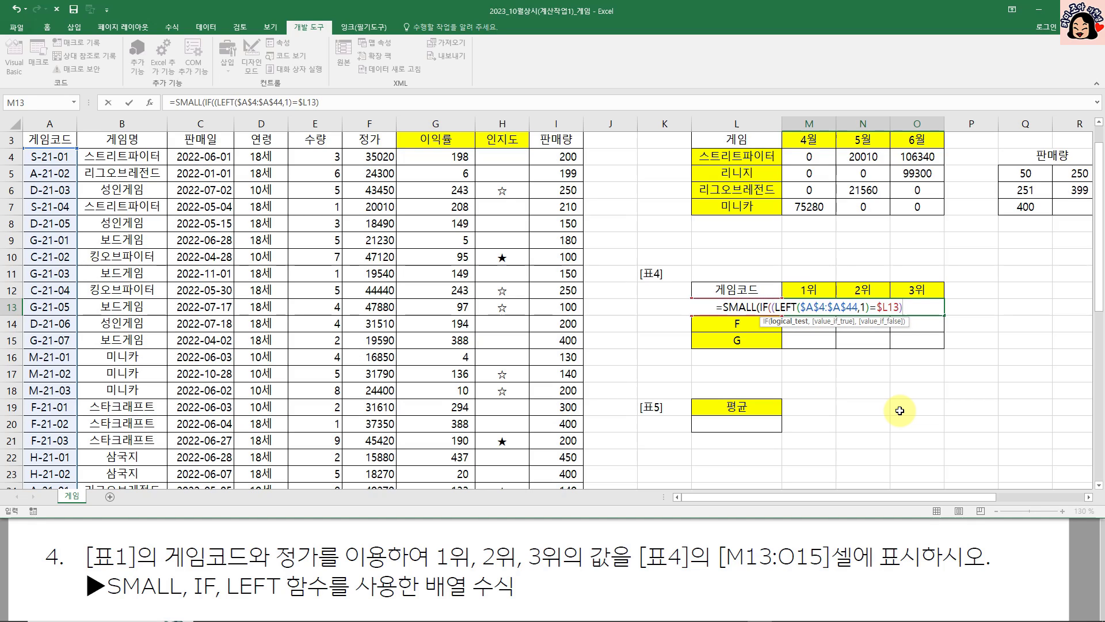
Set the IF function's true value to the absolute 정가 range $F$4:$F$44 and close the IF.
text(,)
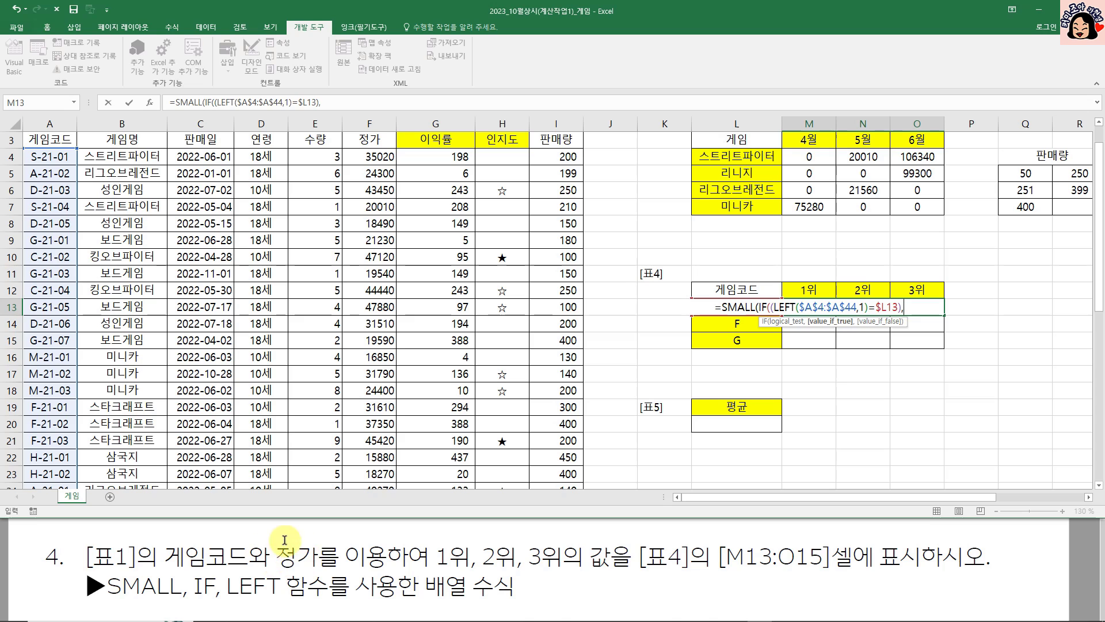
click(384, 155)
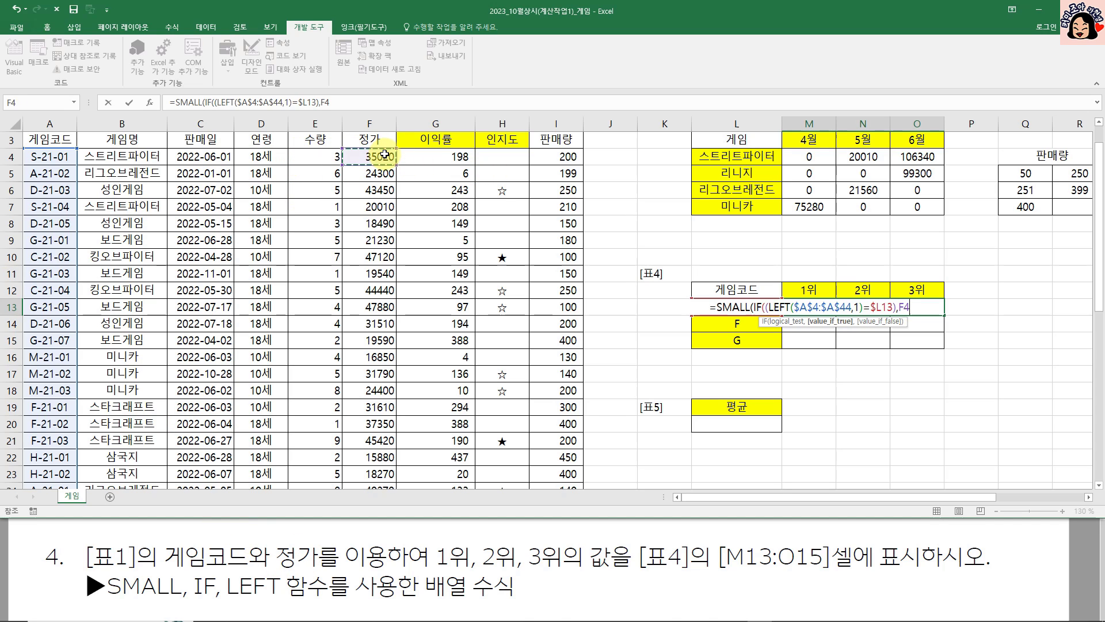
key(ctrl+shift+Down)
key(F4)
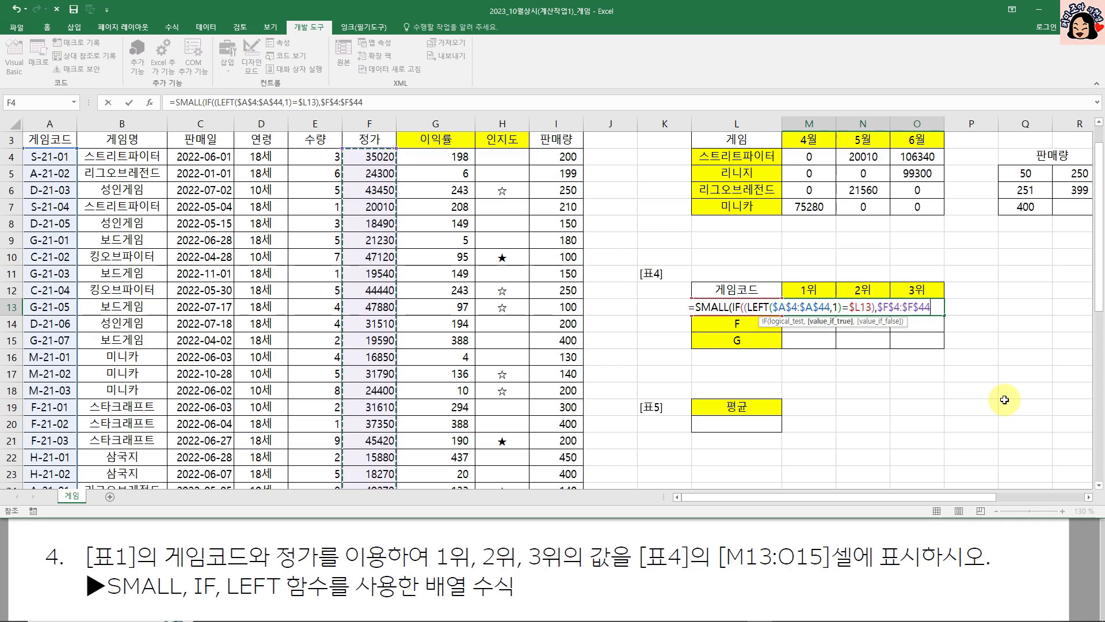
text())
click(921, 309)
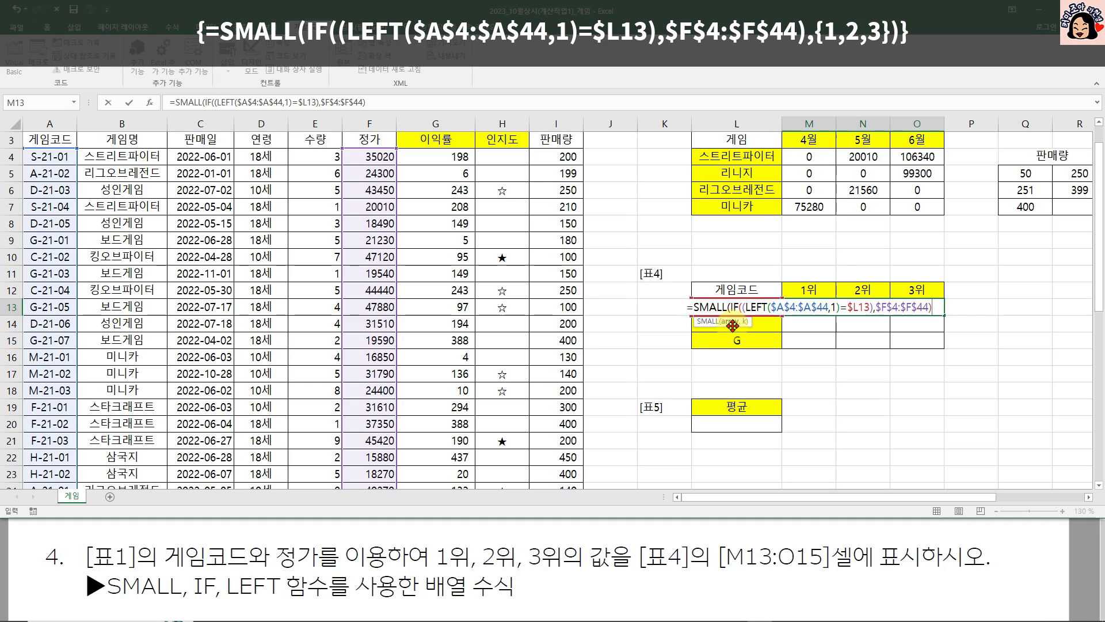
Give SMALL the array constant {1,2,3} as its k argument and close the function.
text(,)
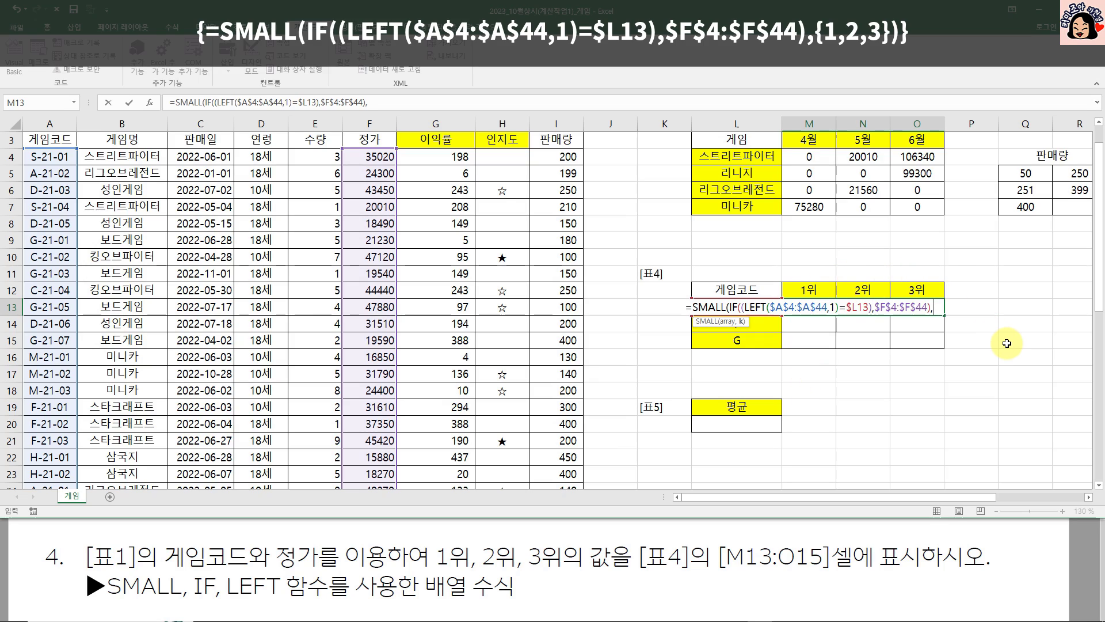
text({)
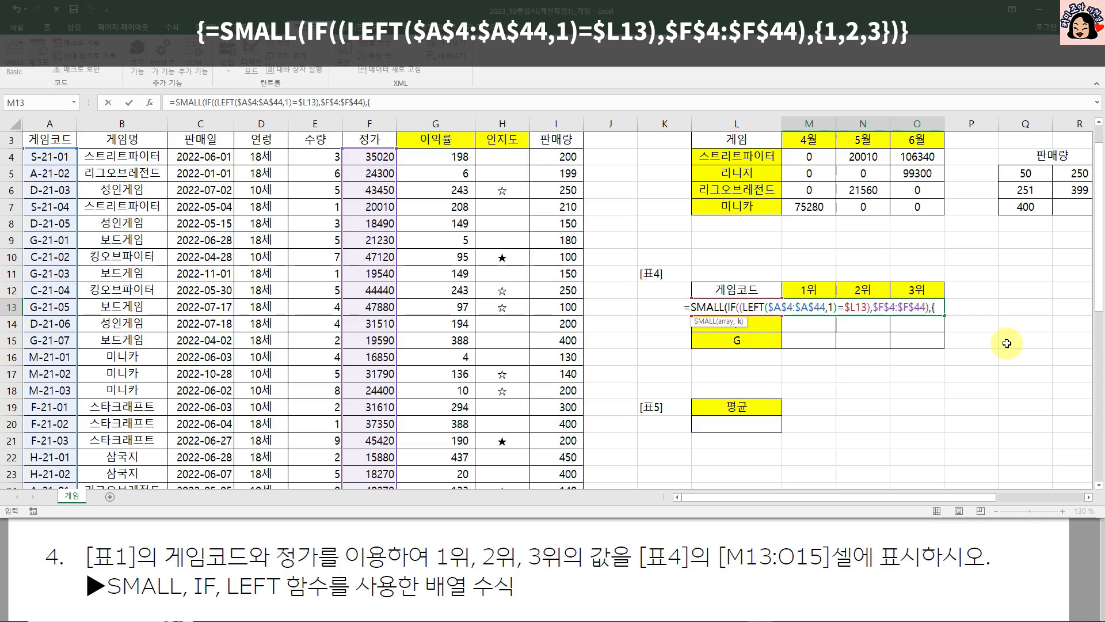
text(1,2,3)
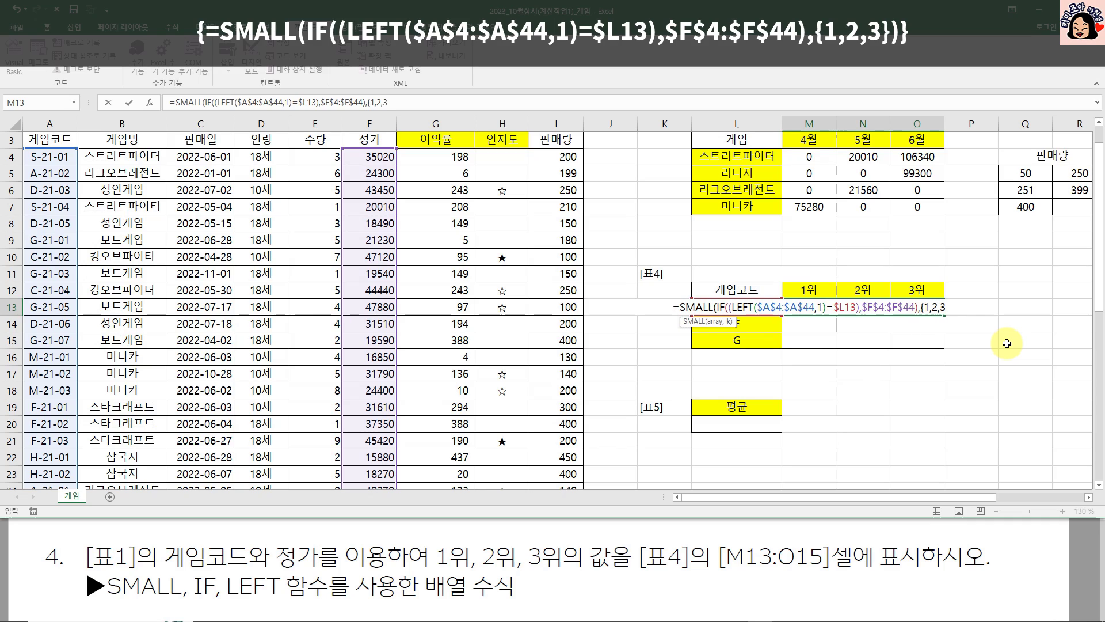
text(})
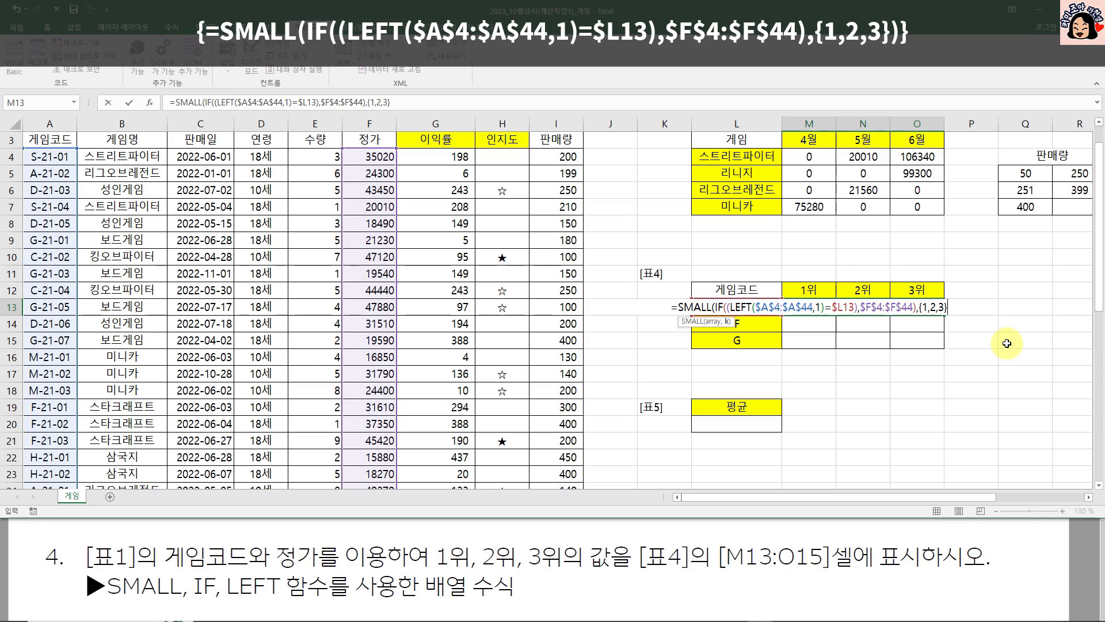
text())
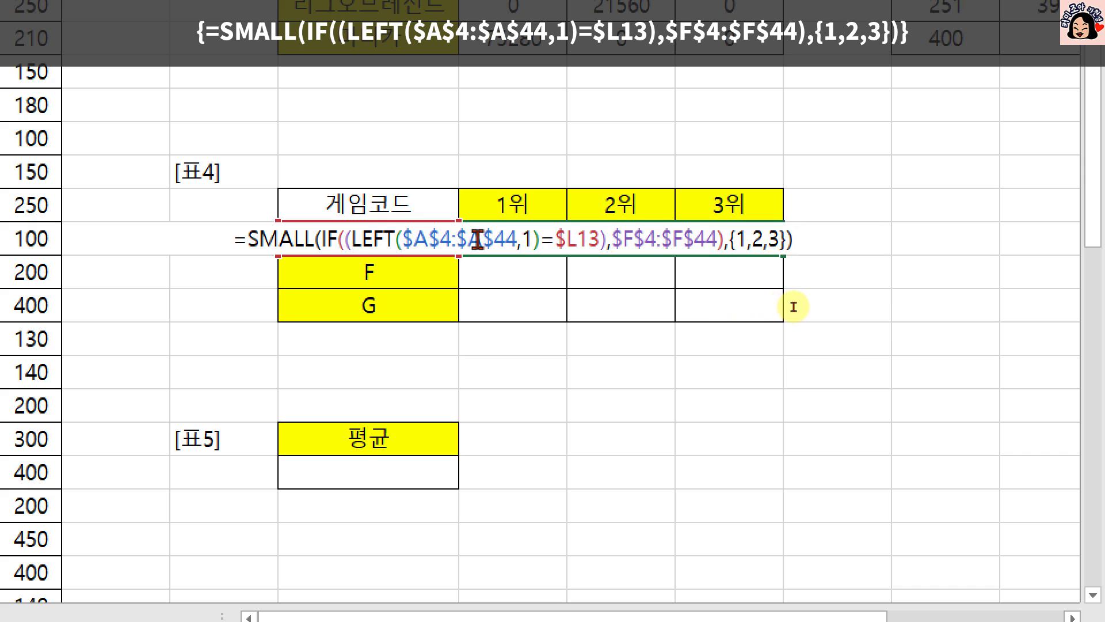
Review the formula's LEFT condition, the 정가 range, the whole IF argument and the {1,2,3} constant.
click(540, 239)
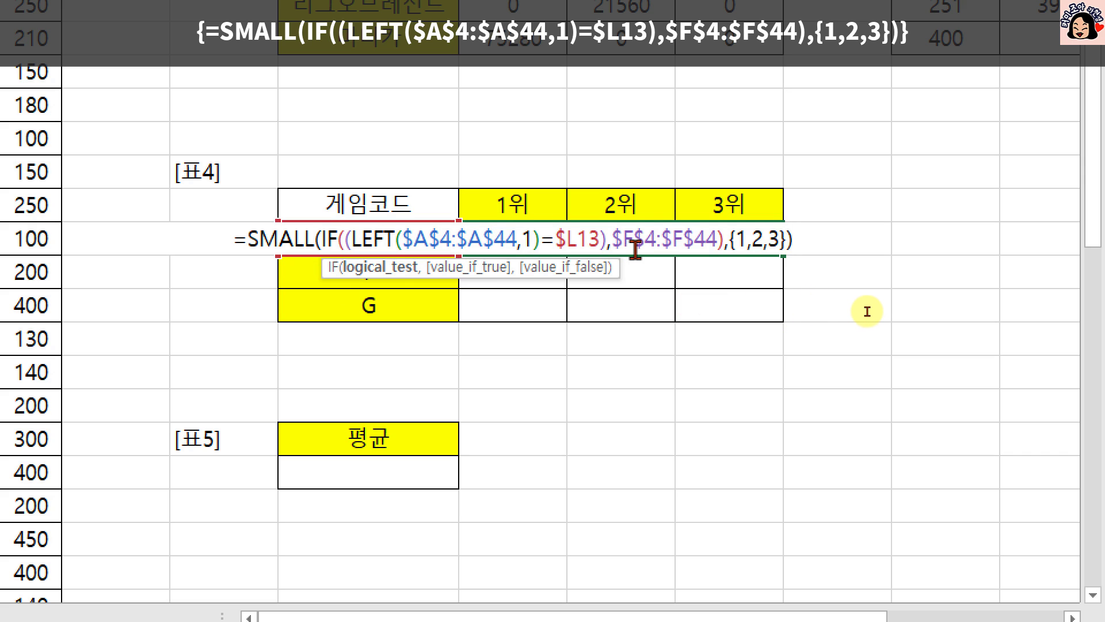
click(606, 241)
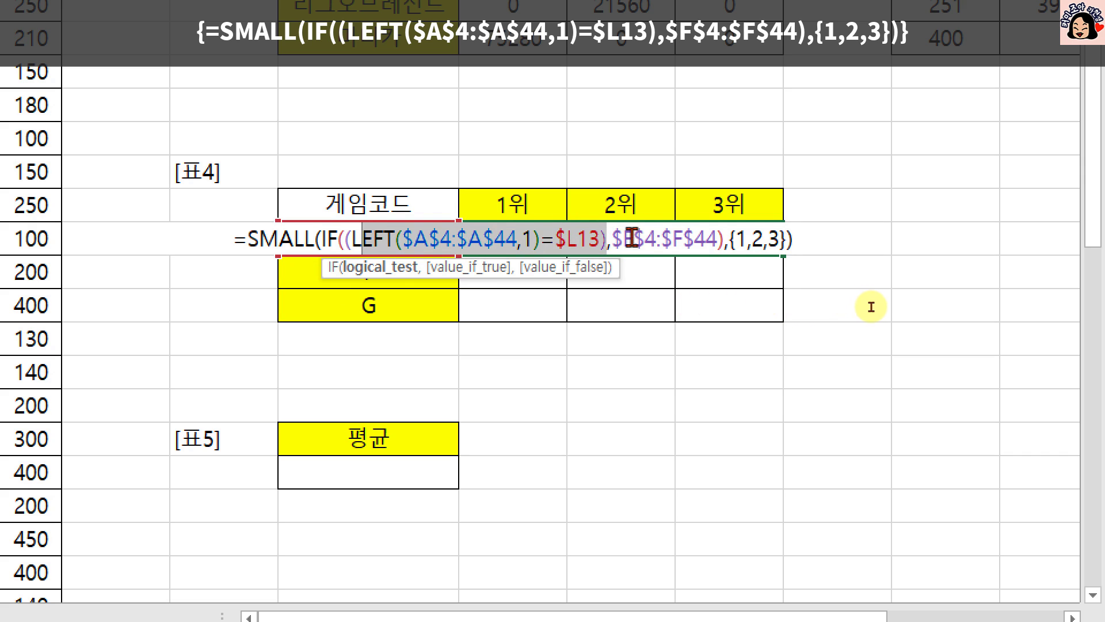
text())
drag(631, 239, 695, 239)
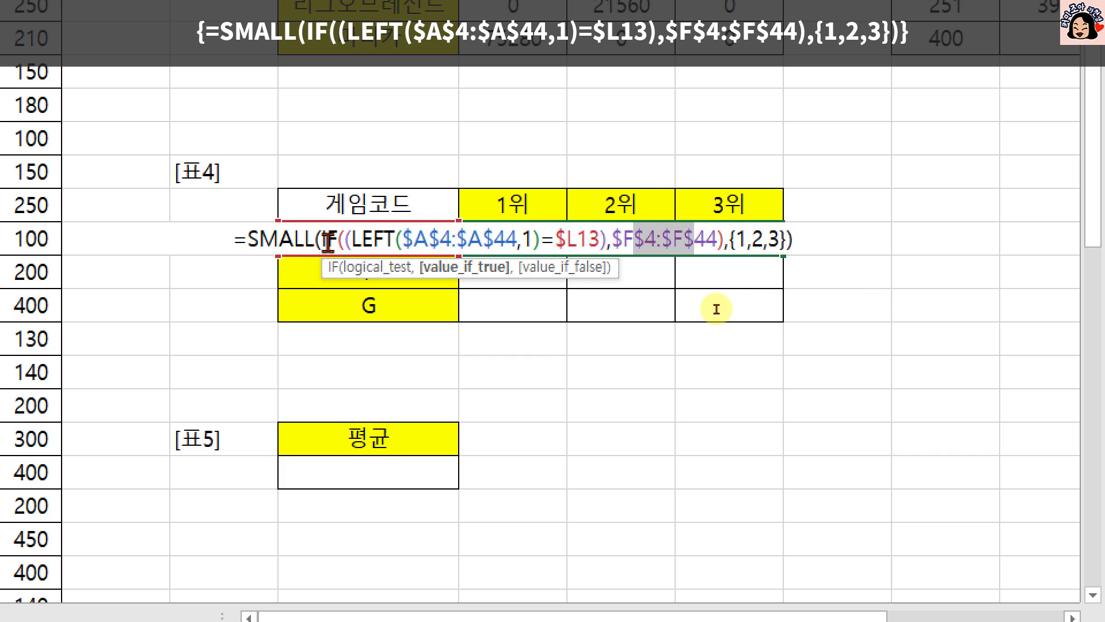
drag(337, 239, 732, 241)
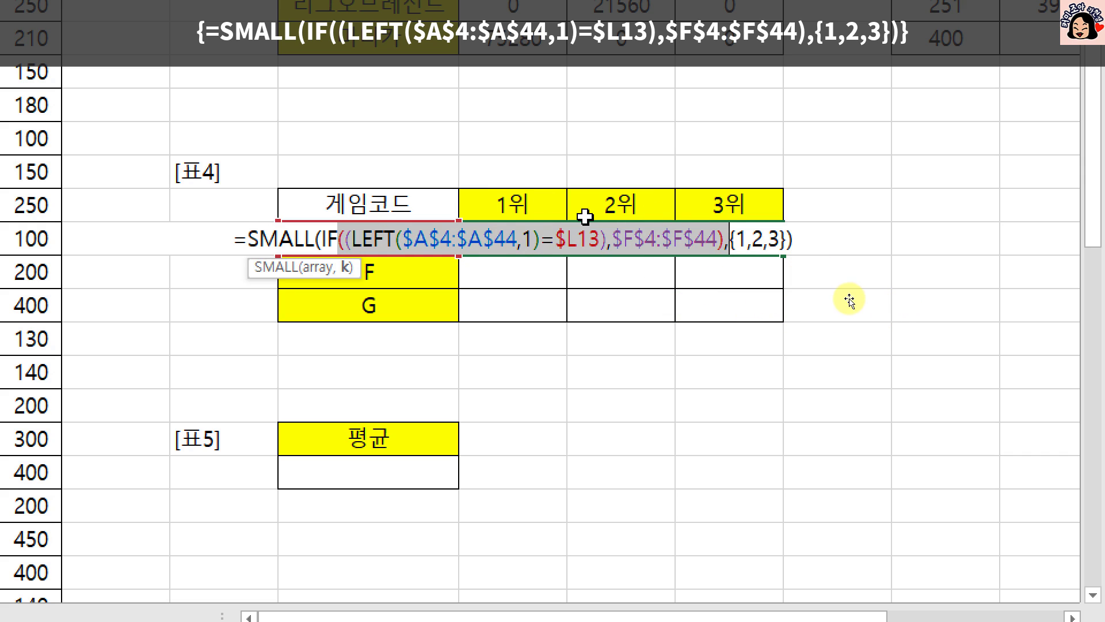
click(758, 241)
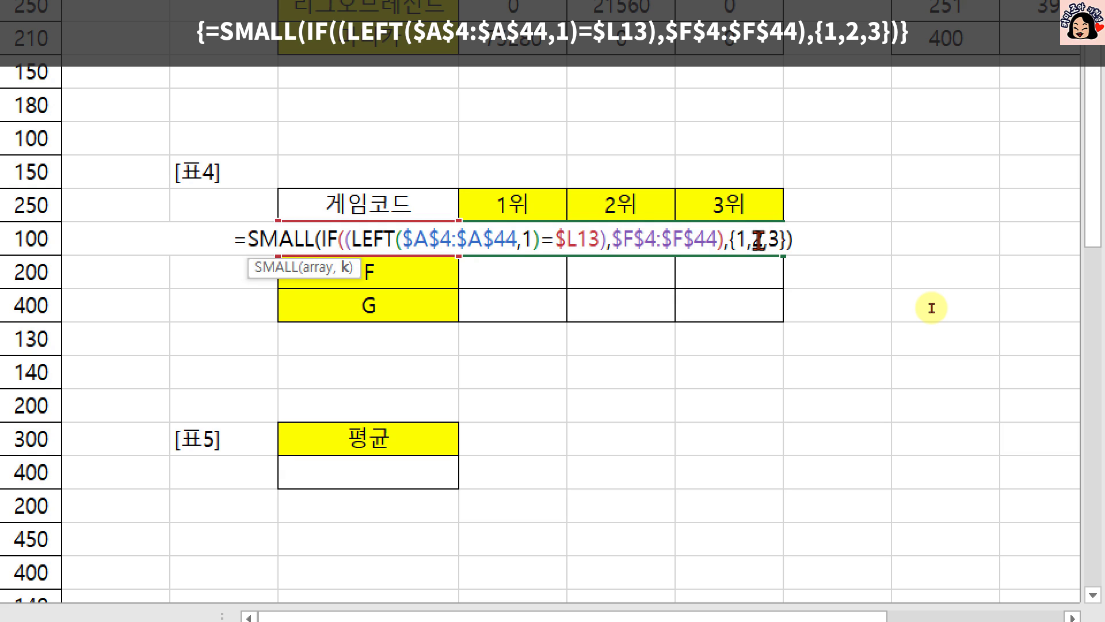
Enter the formula in M13:O13 as an array formula, fill it down to M15:O15 and check M13 and N13.
key(ctrl+shift+Return)
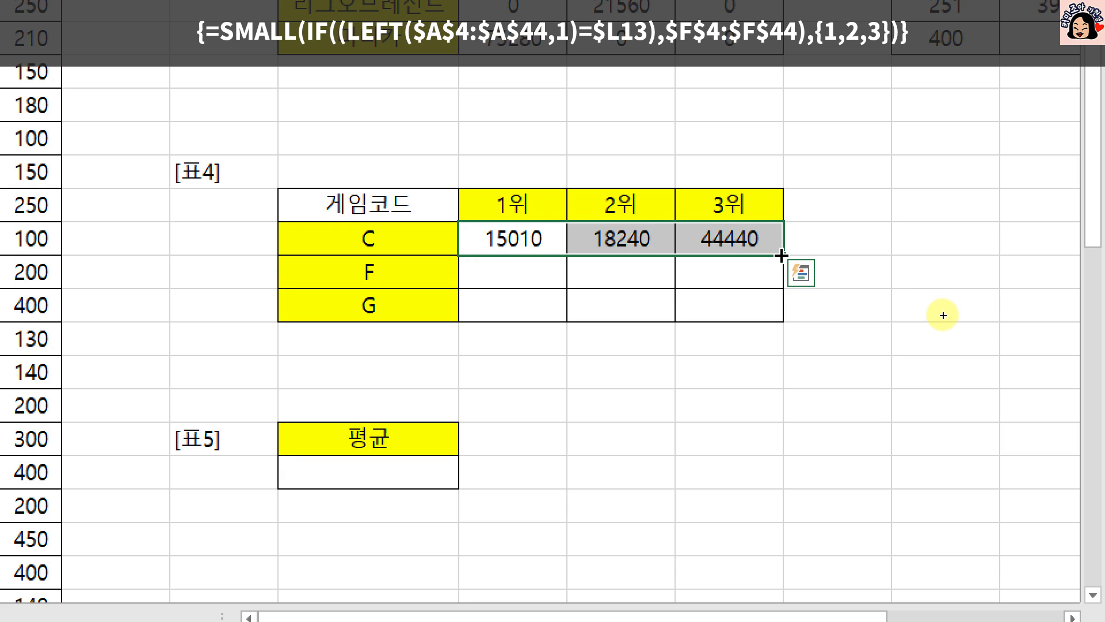
drag(781, 255, 782, 328)
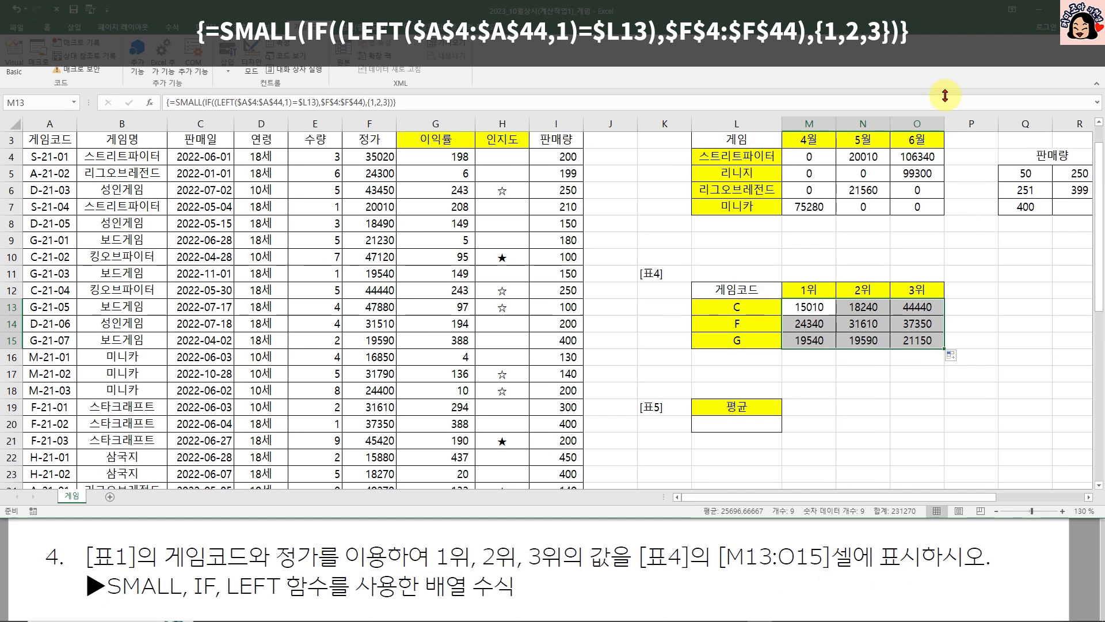
click(817, 306)
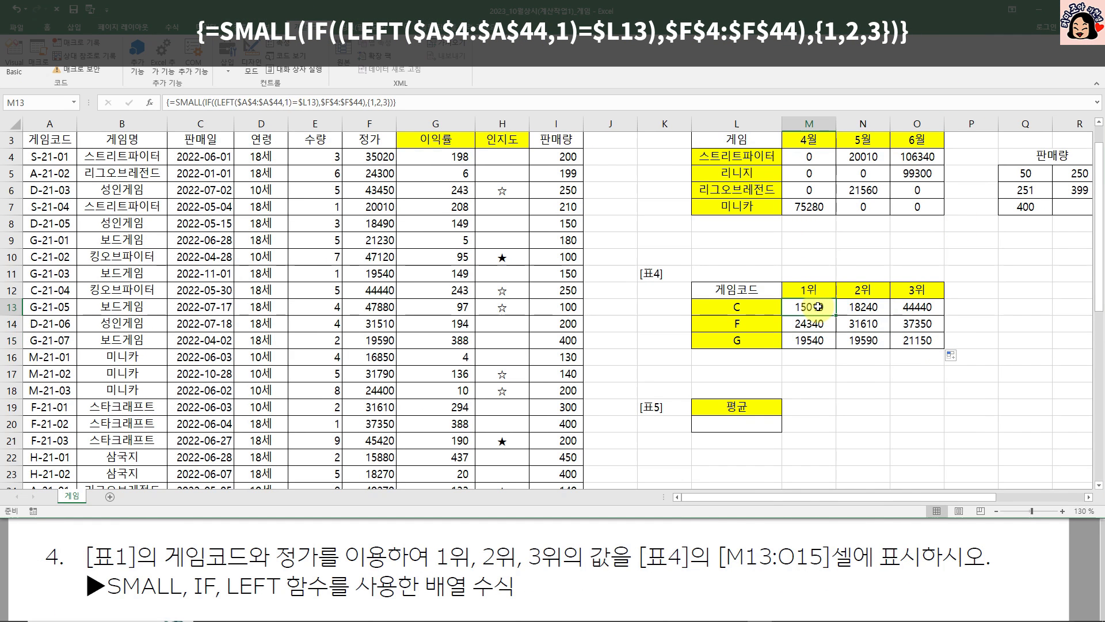
click(857, 306)
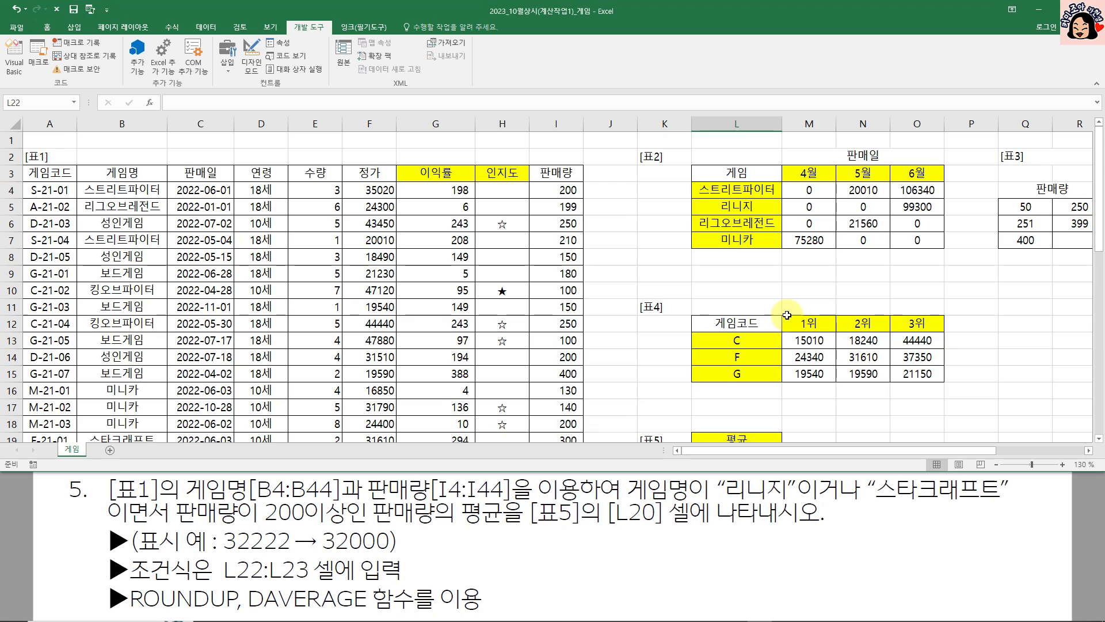
Examine the task 5 requirements against the 게임명 and 판매량 columns, result cell L20 and criteria cells L22:L23.
scroll(735, 284, down, 4)
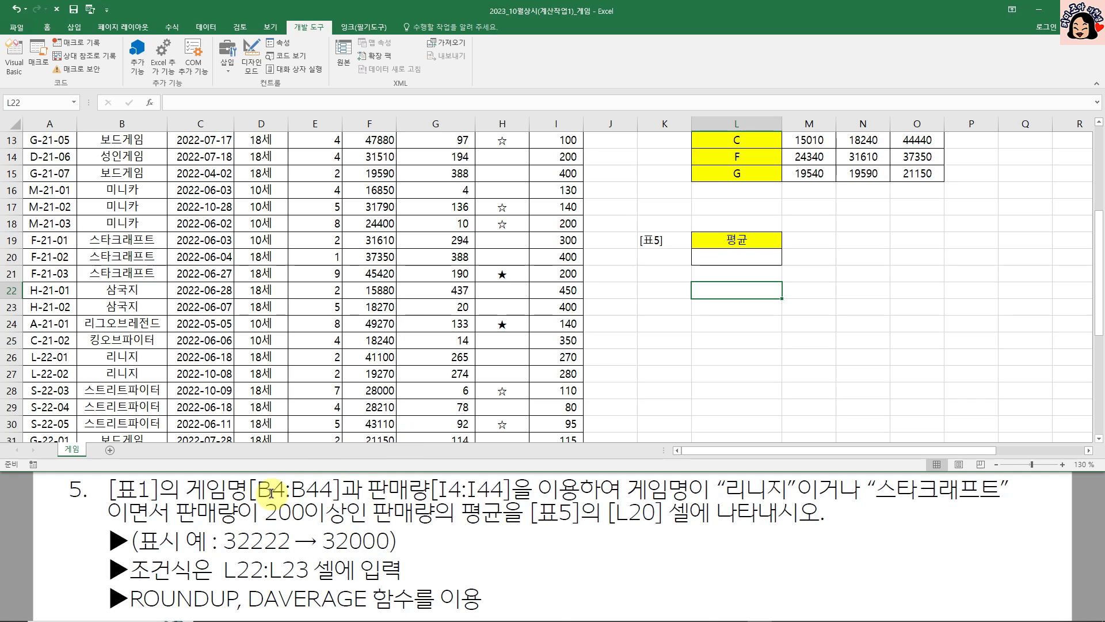
scroll(299, 314, up, 4)
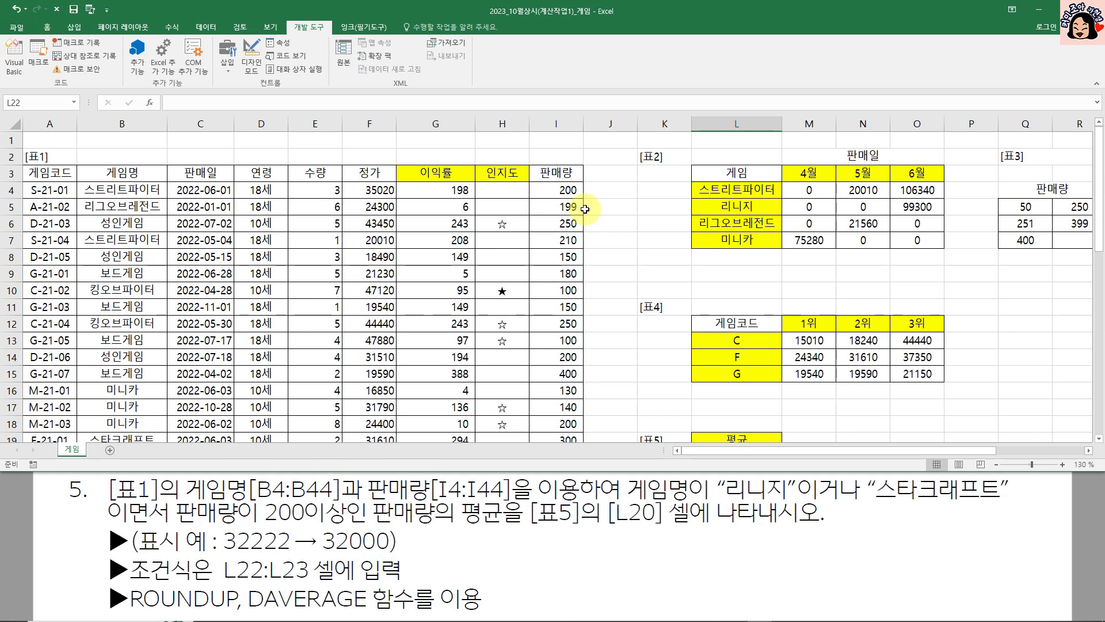
scroll(502, 341, down, 2)
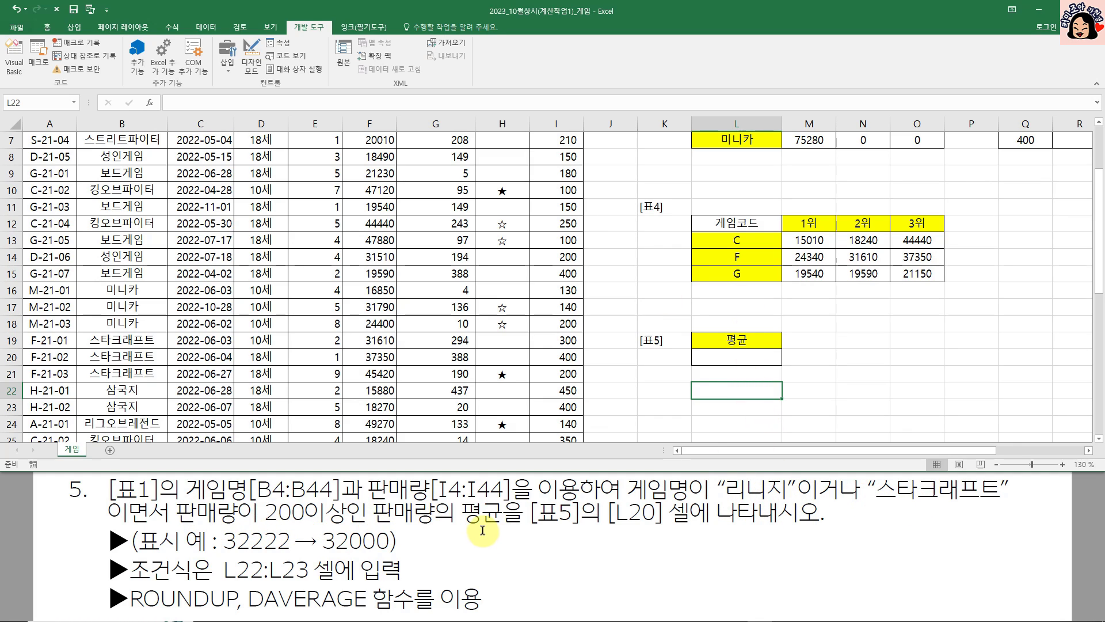
click(753, 361)
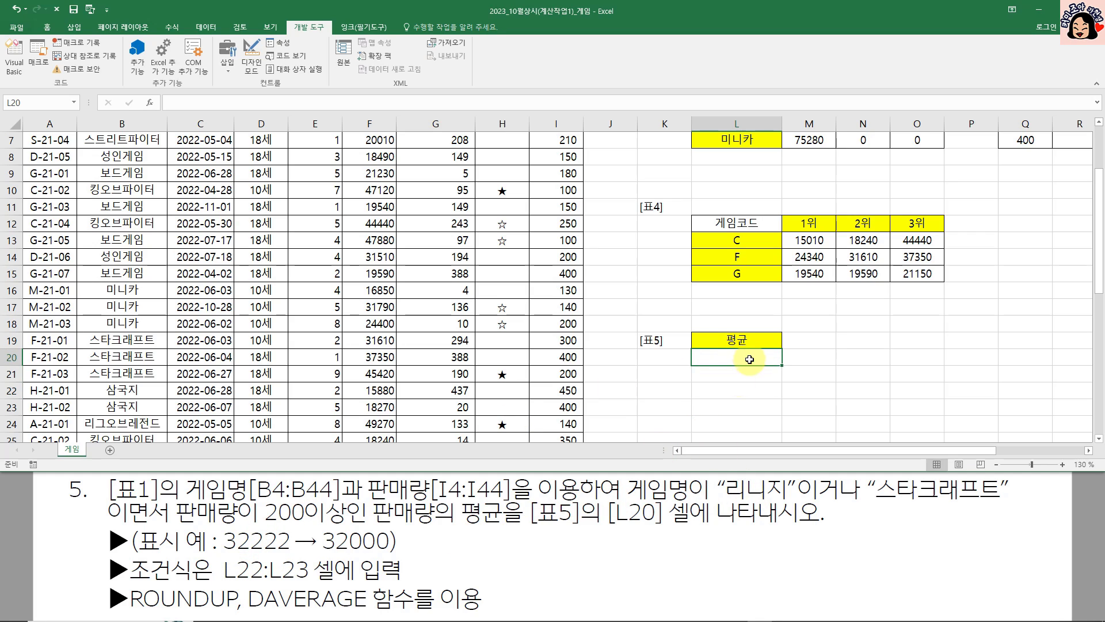
click(737, 391)
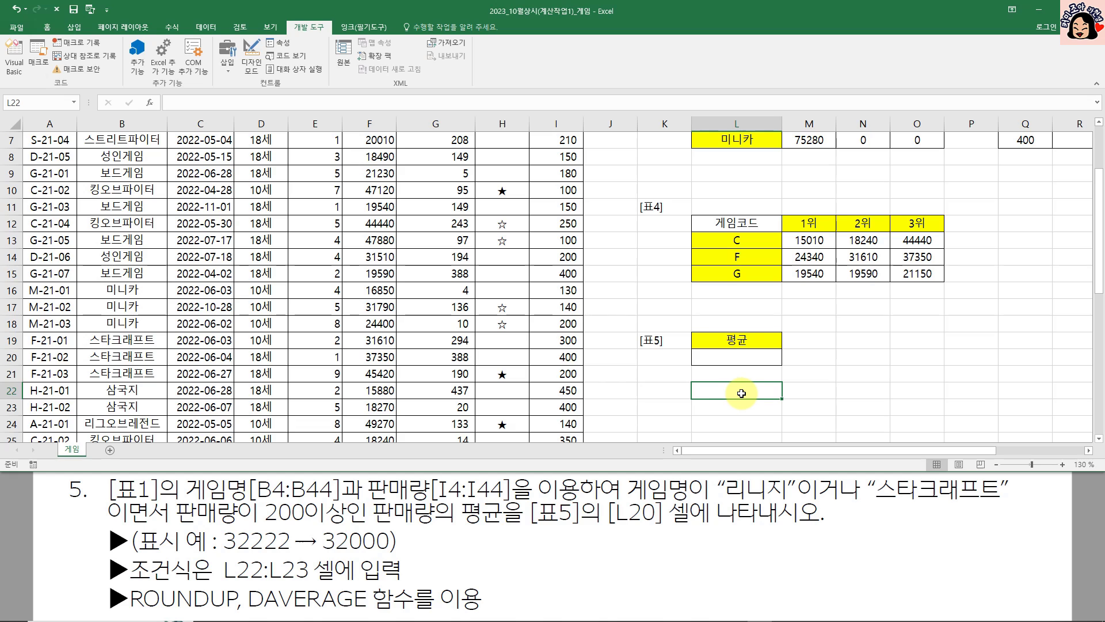
drag(737, 393, 740, 409)
scroll(811, 363, down, 2)
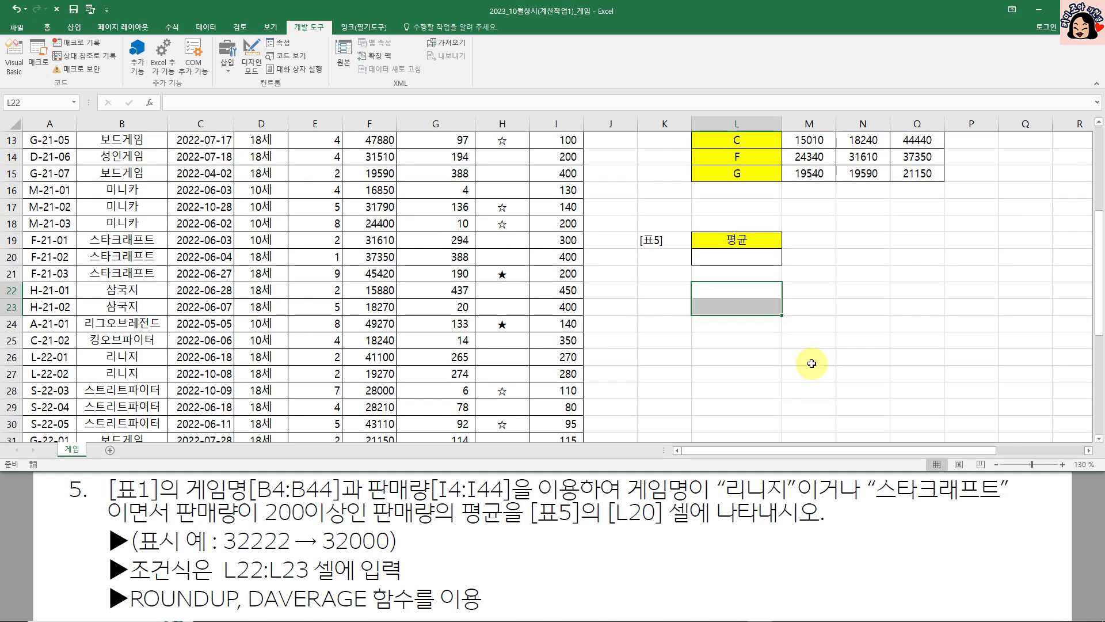
Try a plain criteria list with the heading 게임명 in L22, 리니지 in L23 and 스타크래프트 in L24.
click(738, 293)
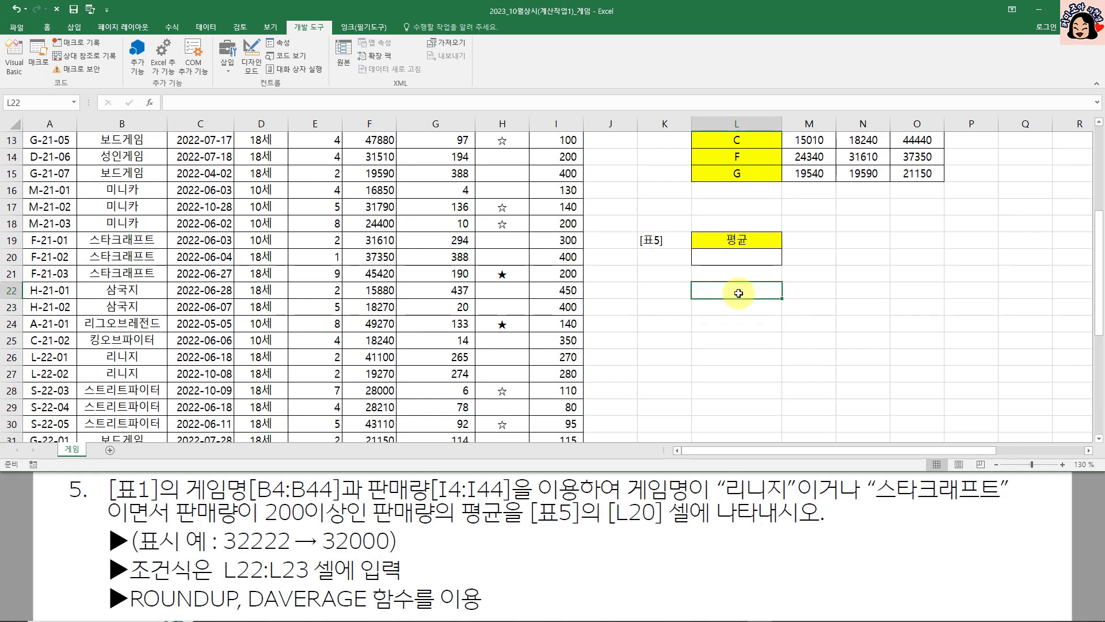
text(ㄱ)
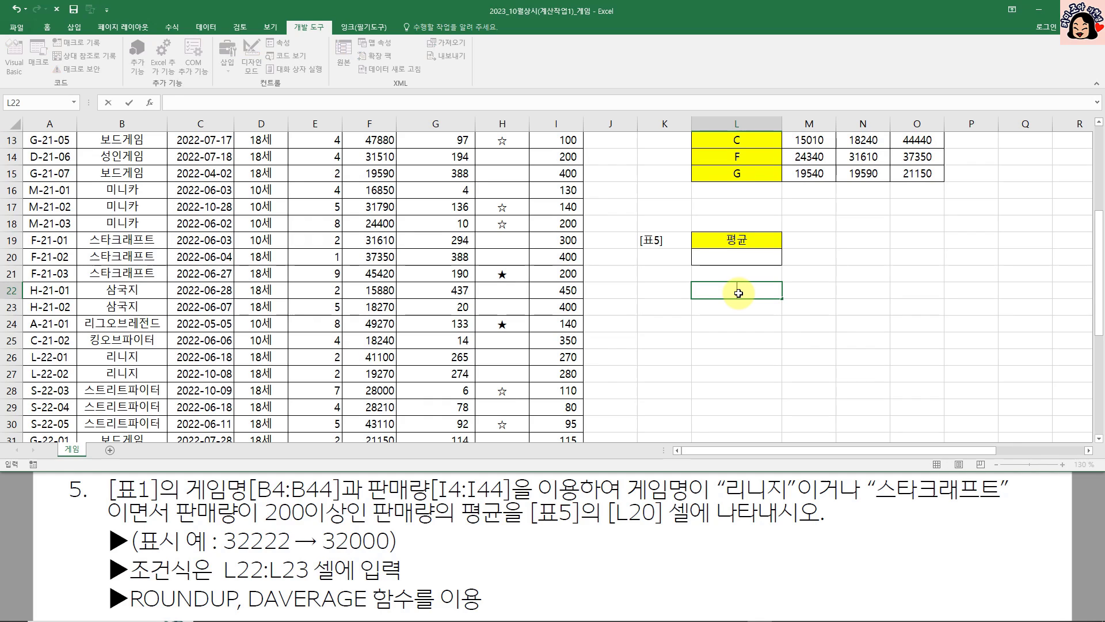
text(게임명)
key(Return)
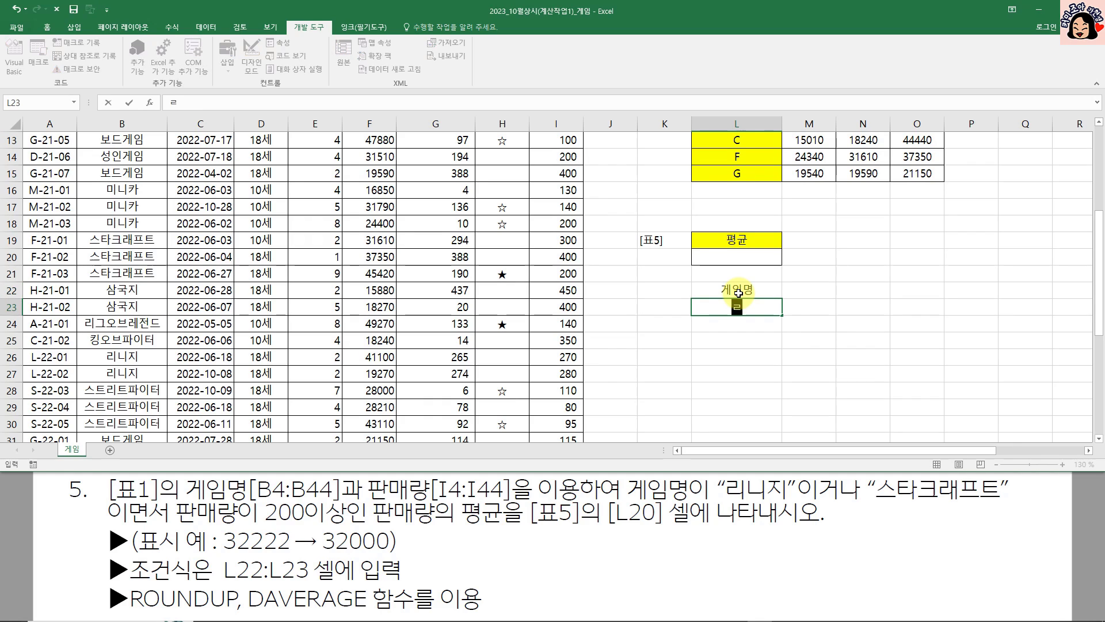
text(리니지)
key(Return)
text(스타)
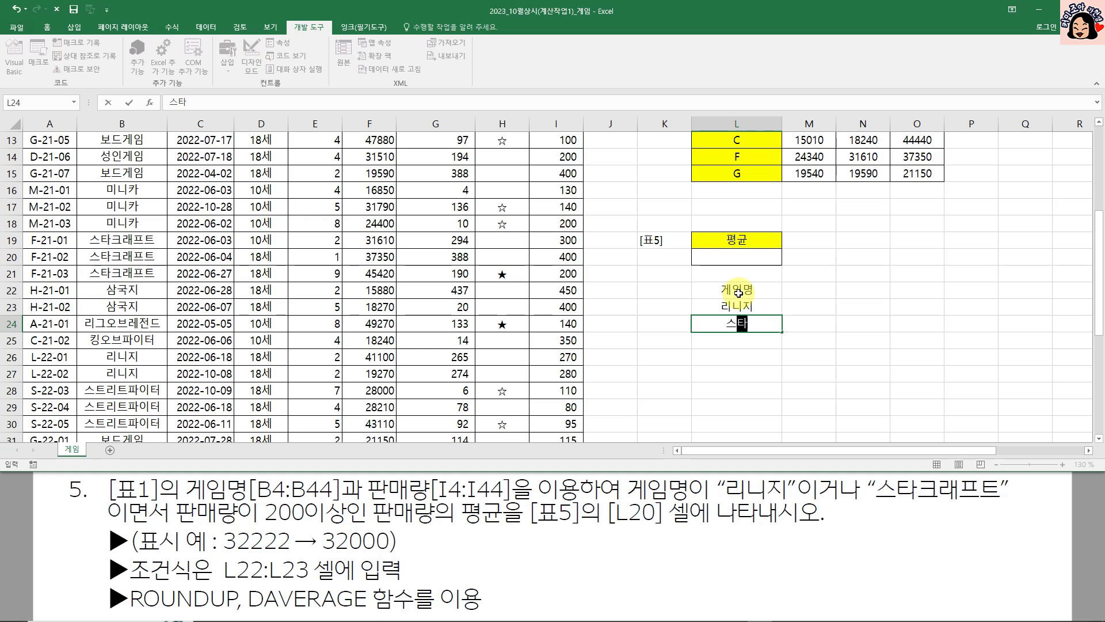
text(크래프트)
key(Tab)
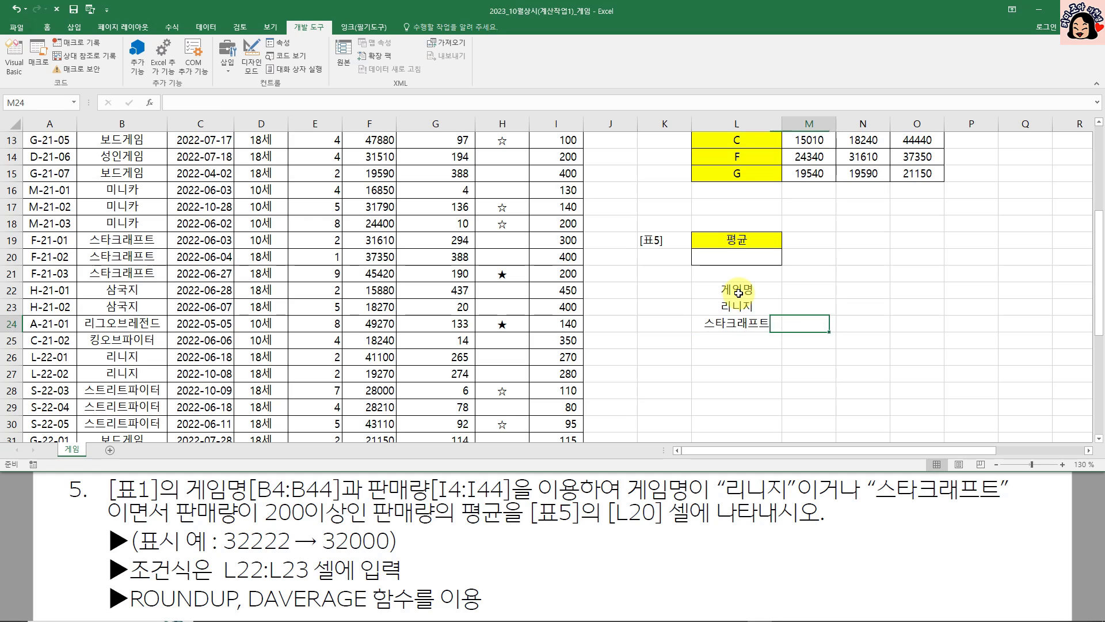
Add the heading 판매량 in M22 beside the 게임명 criteria.
key(Up)
key(Up)
text(판ㅁ)
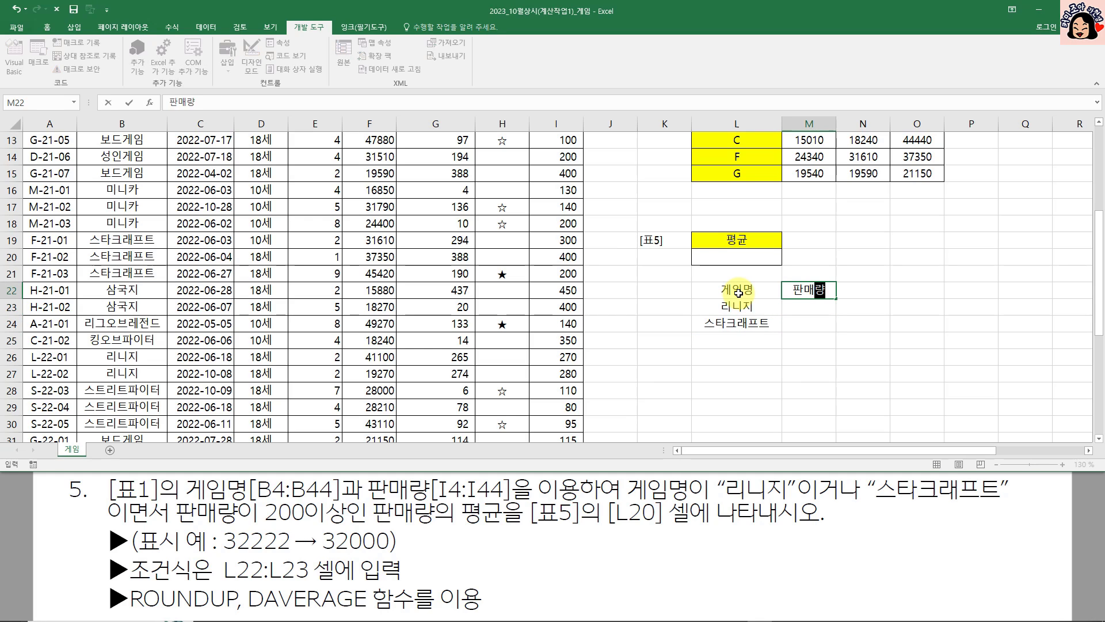
text(매량)
key(Return)
Enter the condition >=200 in M23 and M24, and clear the whole trial criteria block L22:M24.
key(Left)
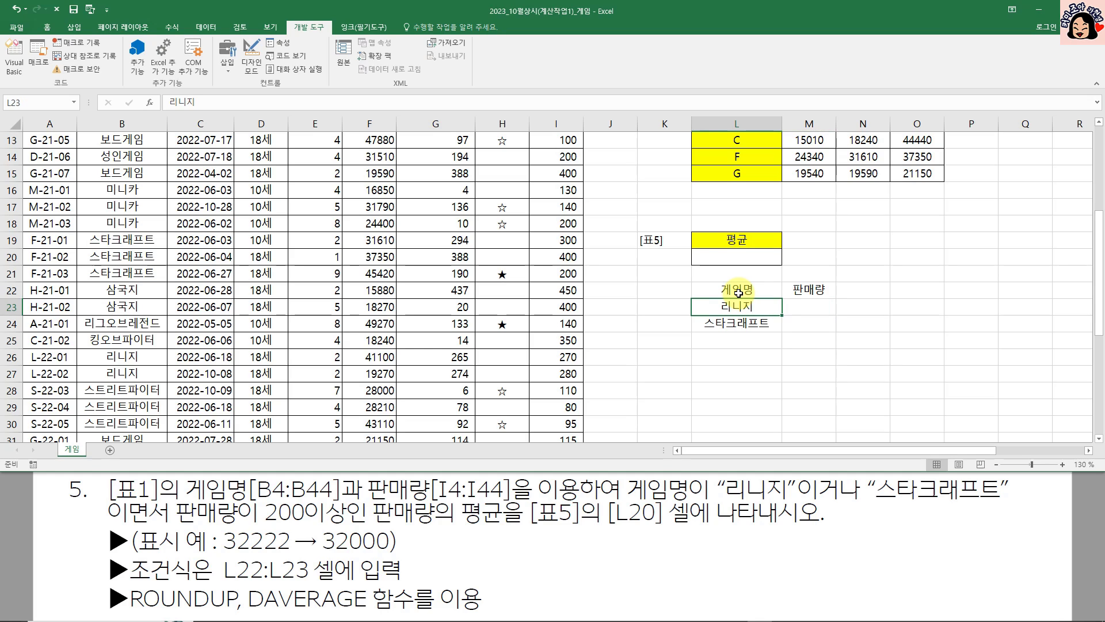
key(Right)
key(Down)
key(Left)
key(Right)
key(Up)
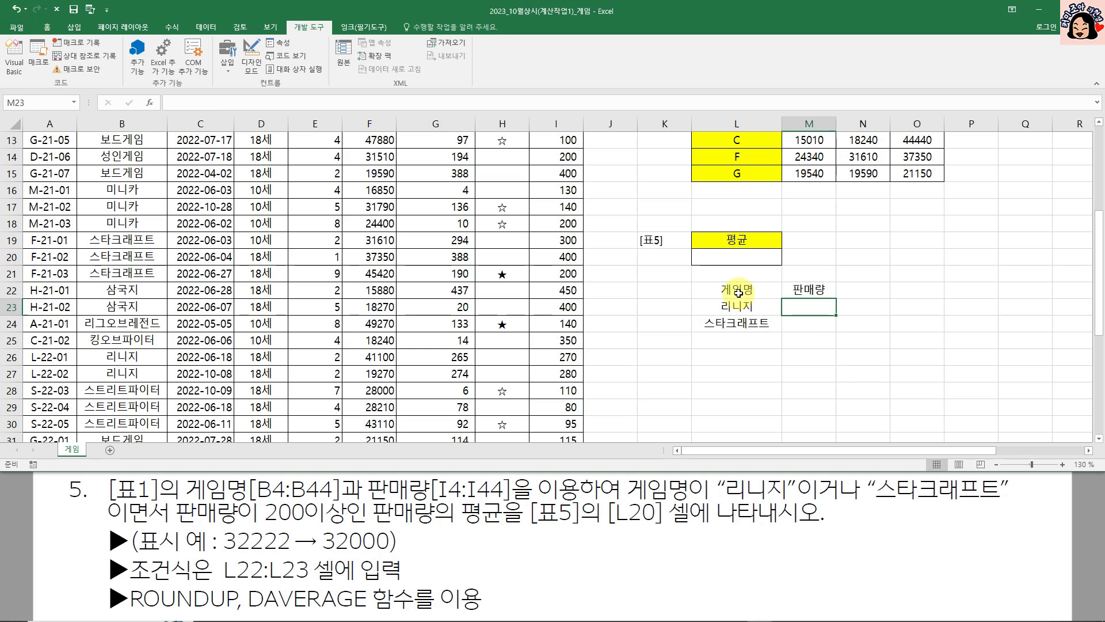
text(>=200)
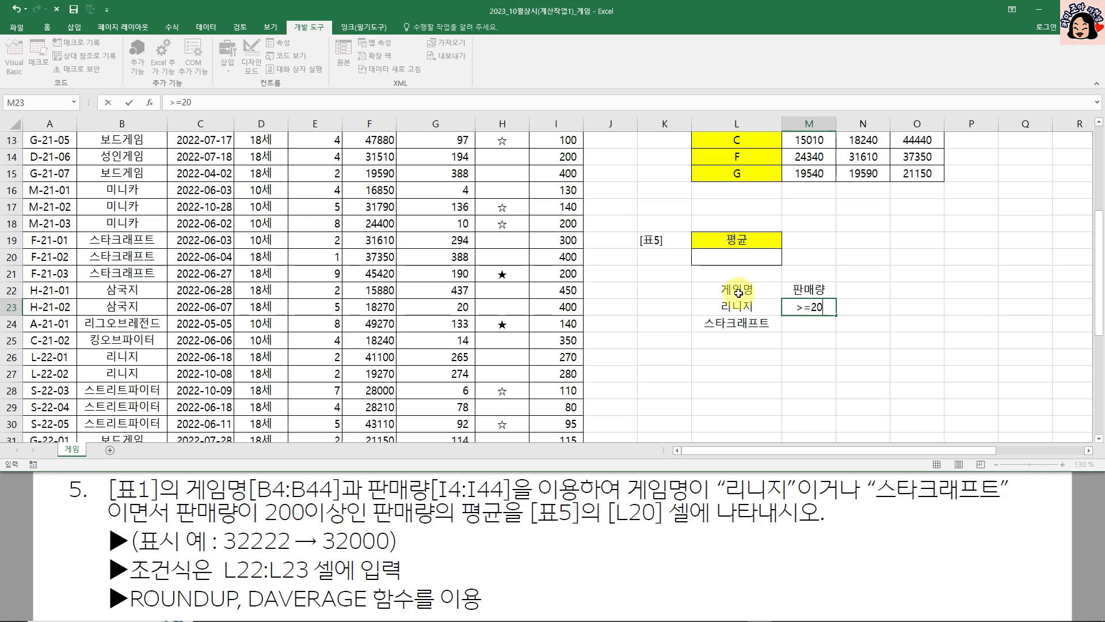
key(Return)
text(>=200)
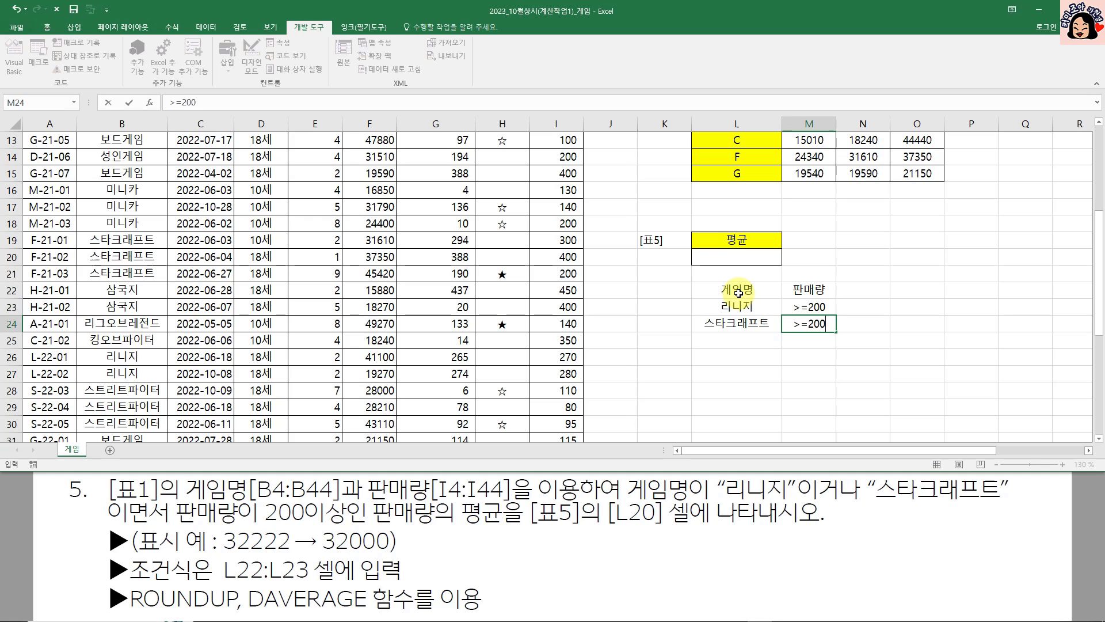
key(Tab)
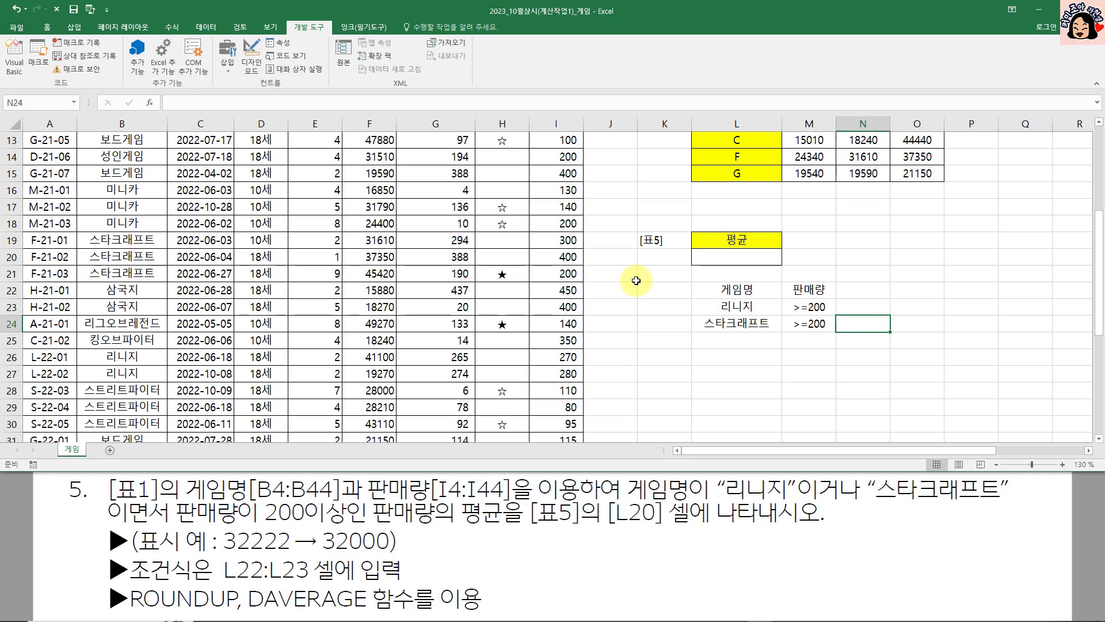
drag(733, 291, 809, 320)
key(Delete)
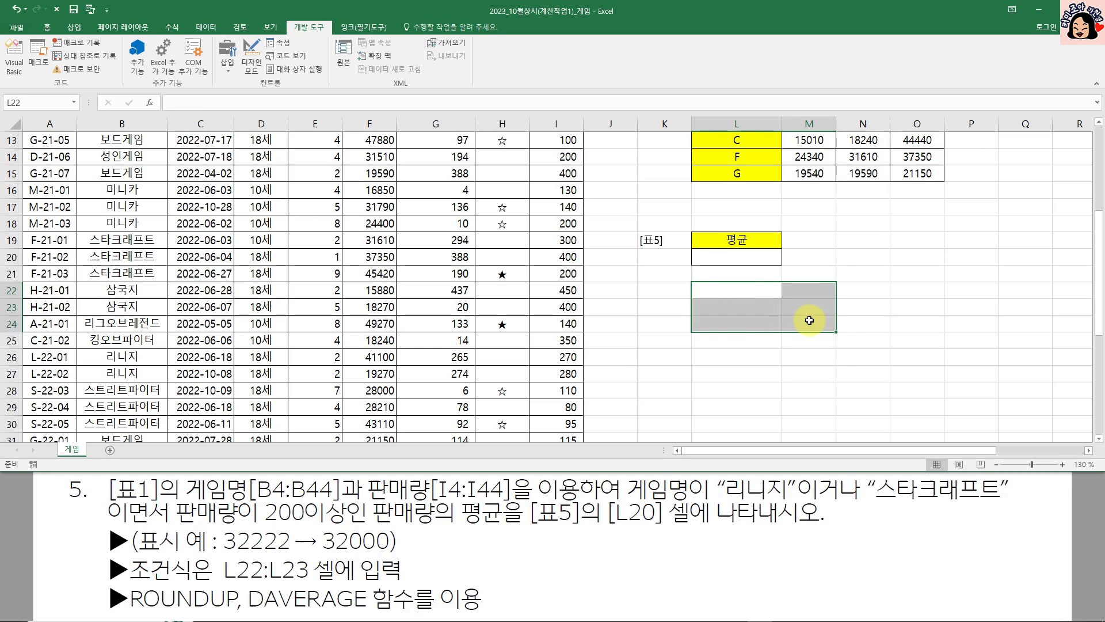
Enter the criteria heading 조건 in L22 and start a formula in L23.
click(757, 292)
text(ㅈ)
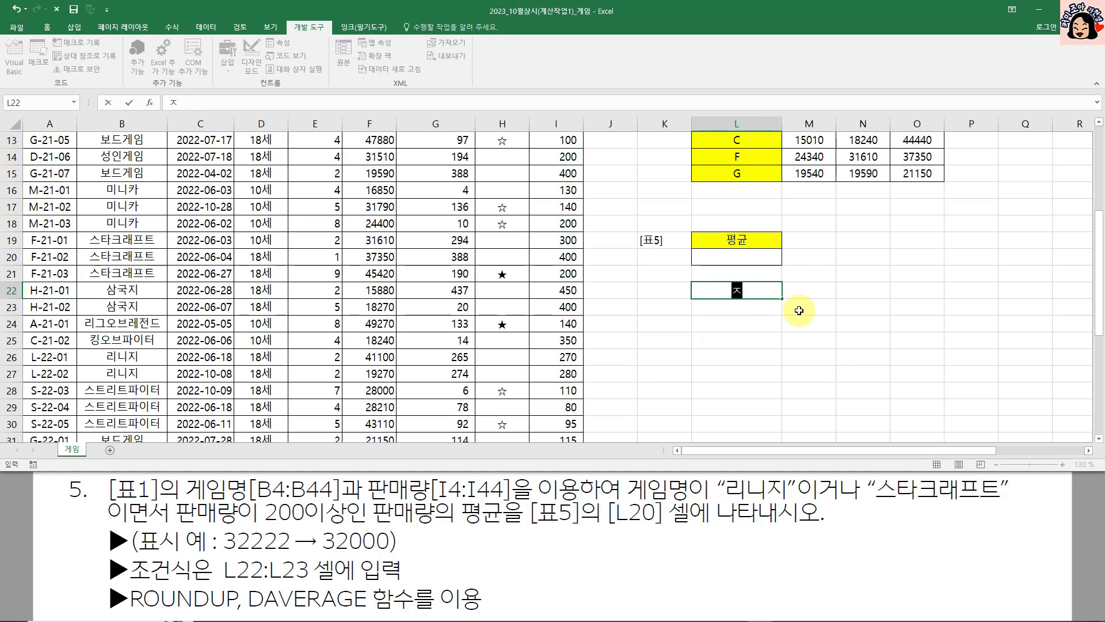
key(Return)
text(=)
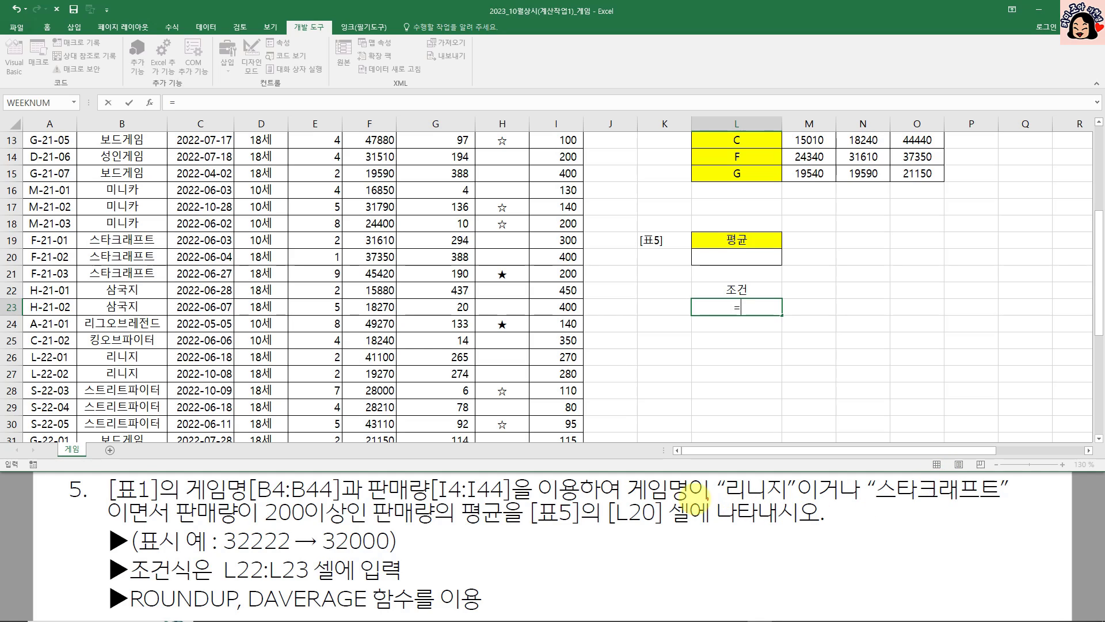
drag(625, 473, 627, 499)
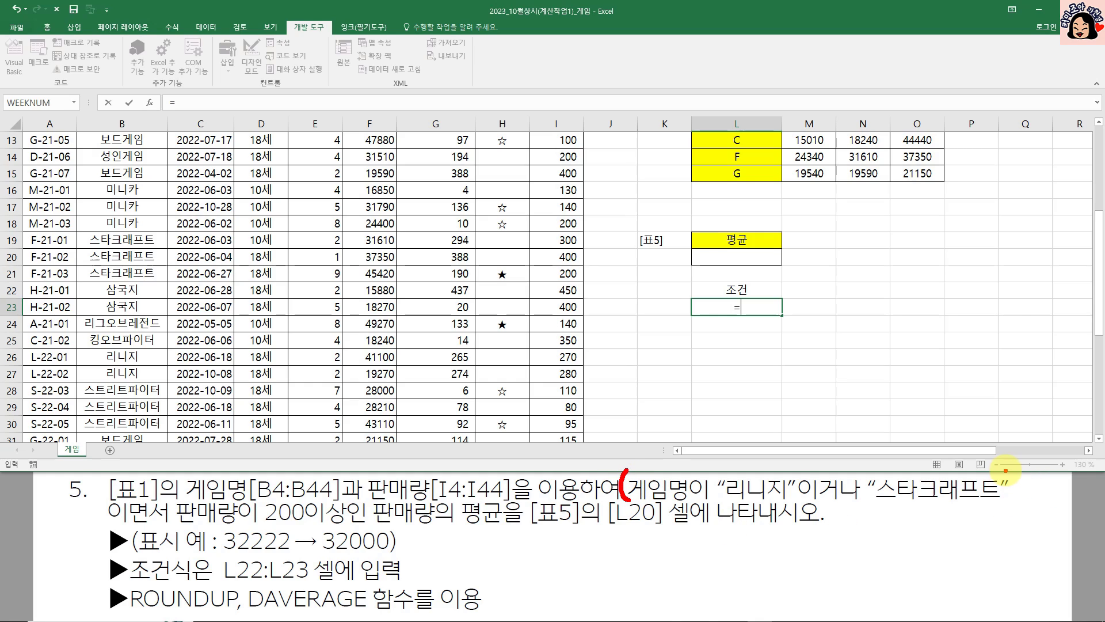
drag(1008, 473, 1002, 505)
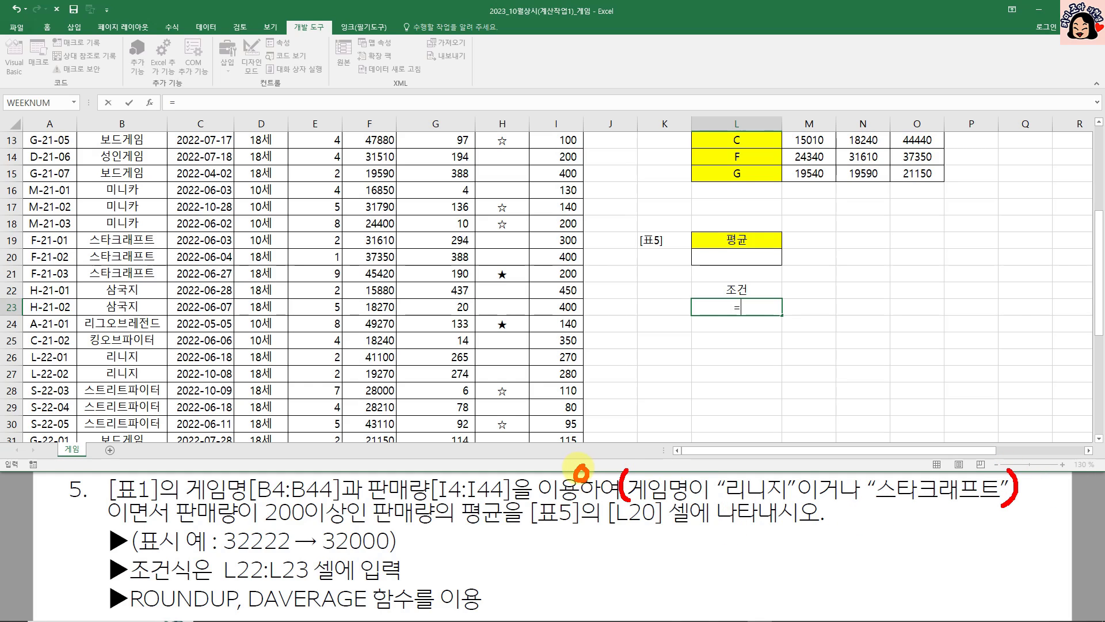
drag(583, 473, 619, 462)
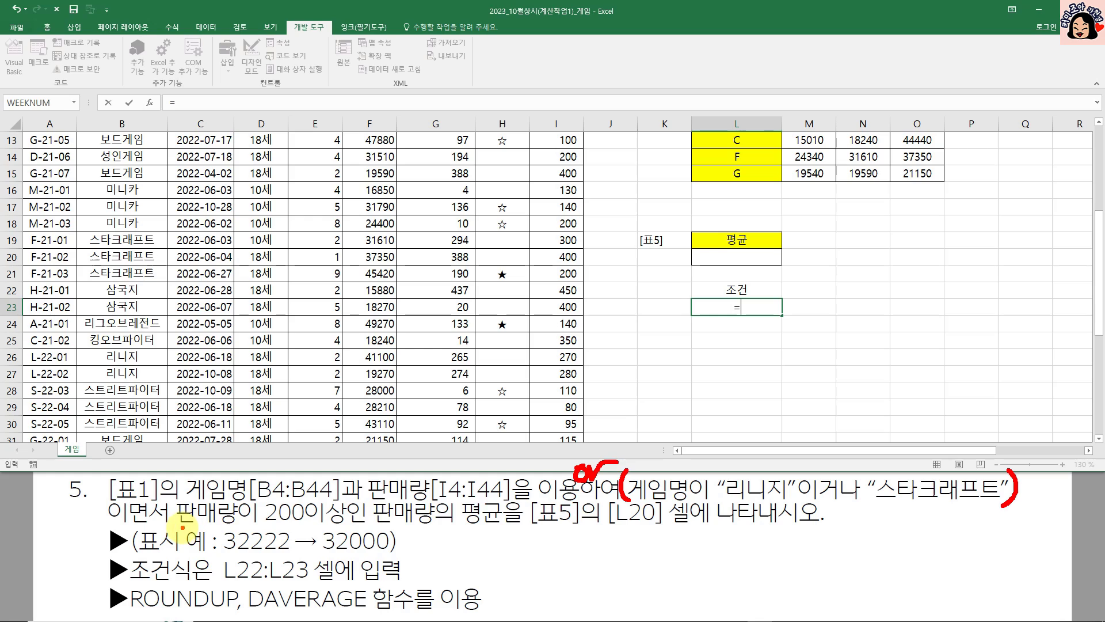
drag(177, 525, 317, 524)
drag(115, 522, 167, 523)
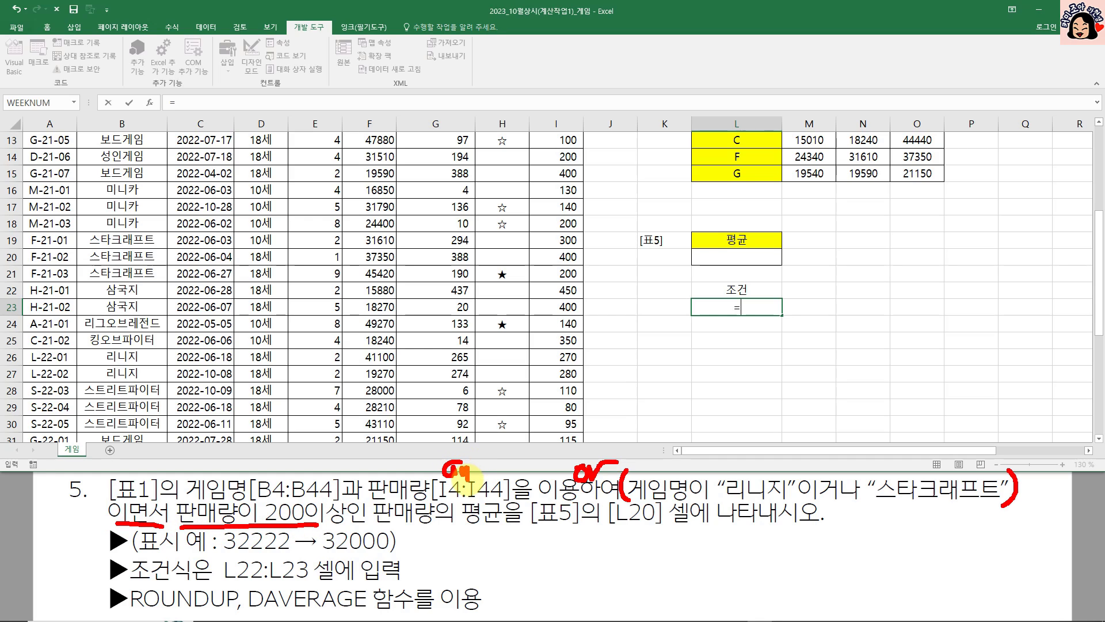
mouse_move(466, 473)
mouse_down()
mouse_move(479, 478)
mouse_move(489, 452)
mouse_up()
drag(548, 431, 532, 483)
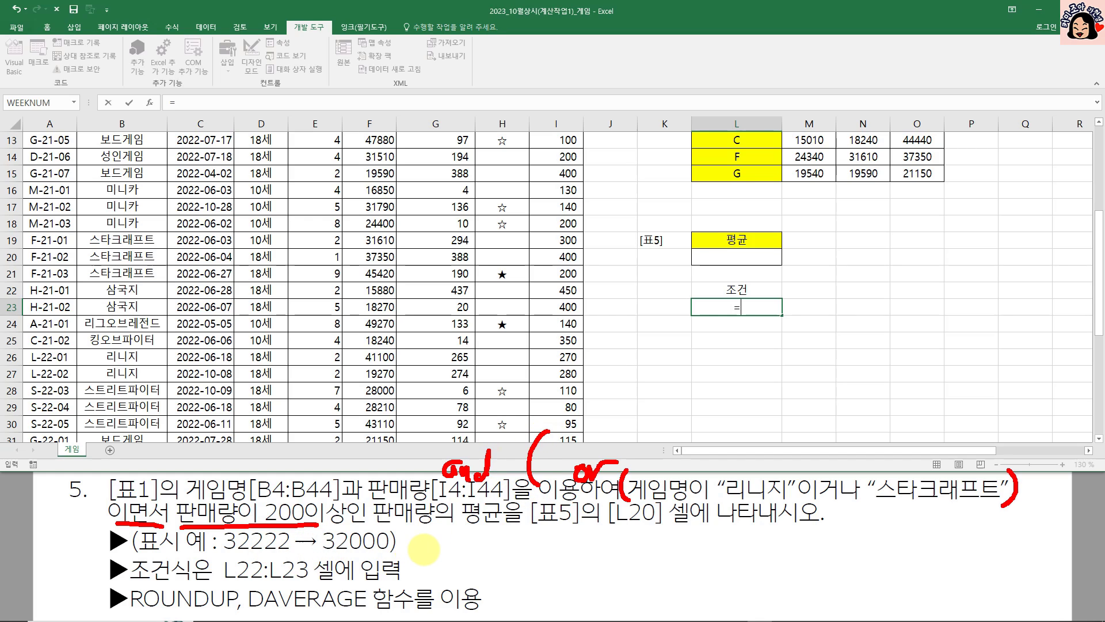
key(Escape)
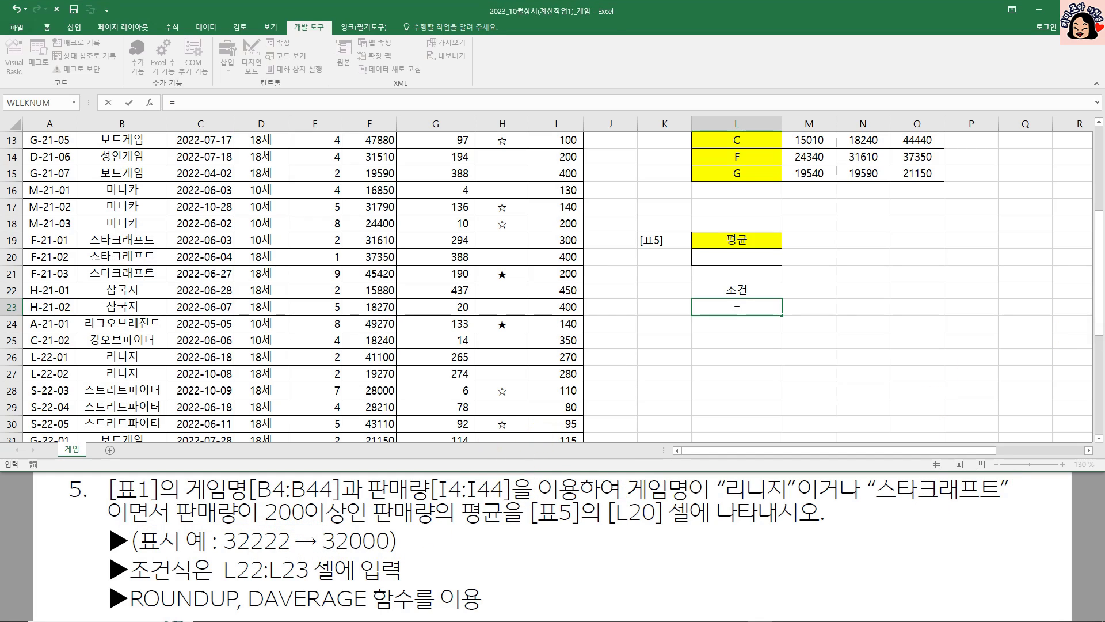
In L23, nest an OR inside an AND function with B4="리니지" as the first OR condition.
key(BackSpace)
key(BackSpace)
key(Hangul)
text(and()
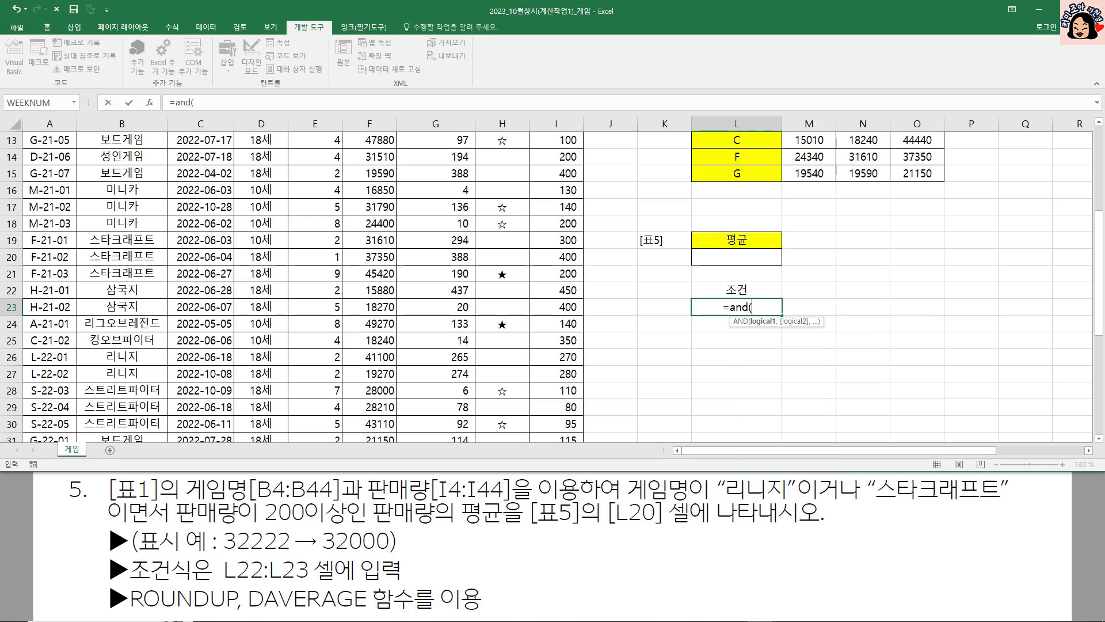
text(or()
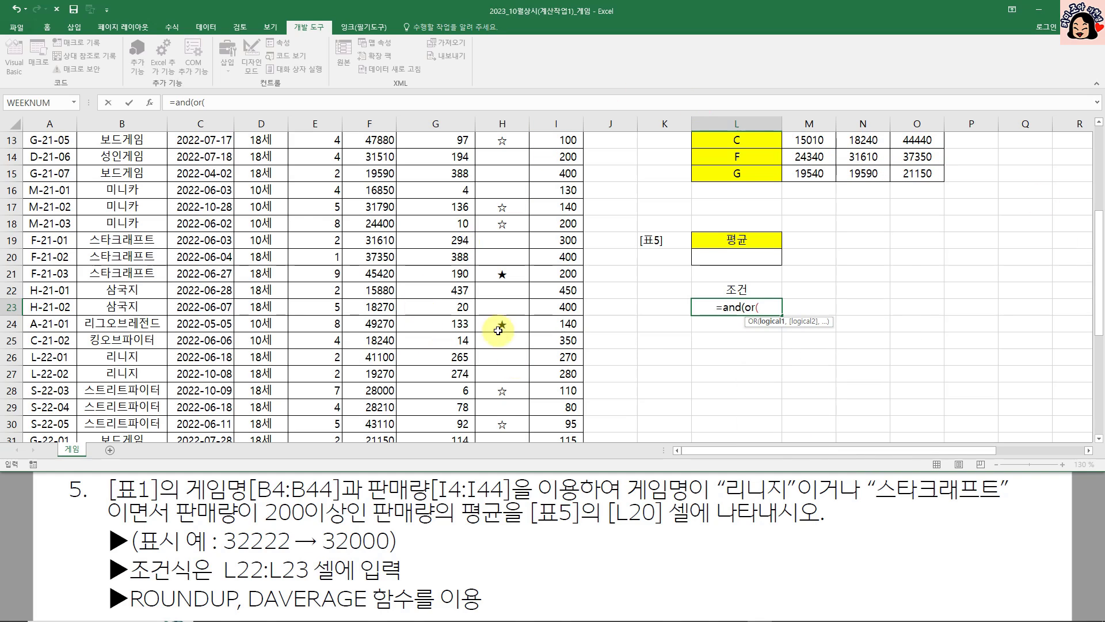
scroll(331, 267, up, 4)
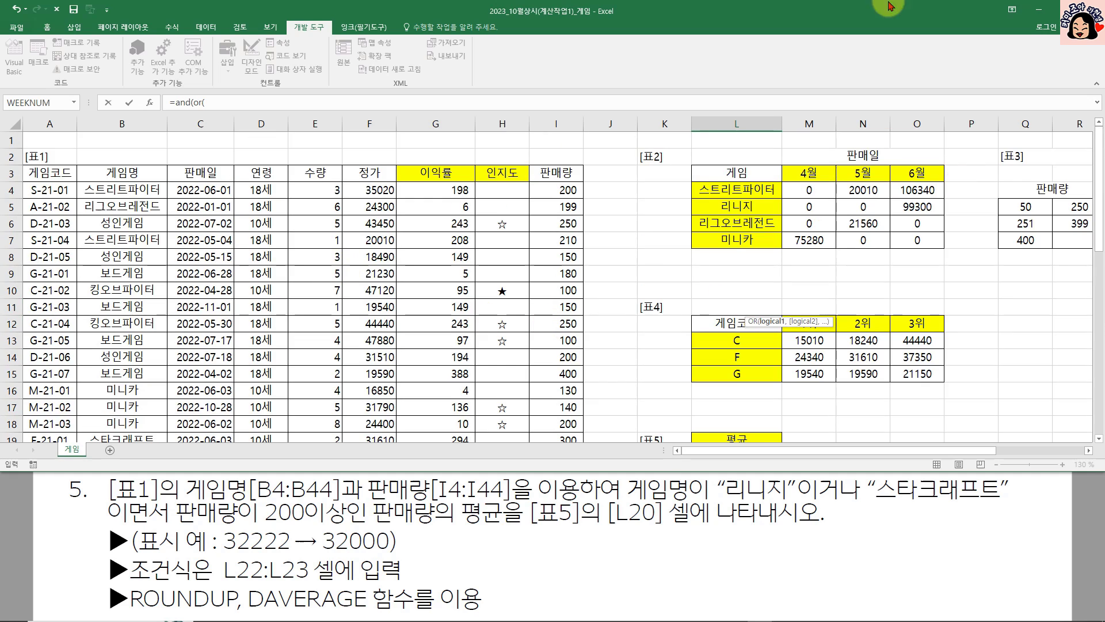
click(103, 188)
text(=)
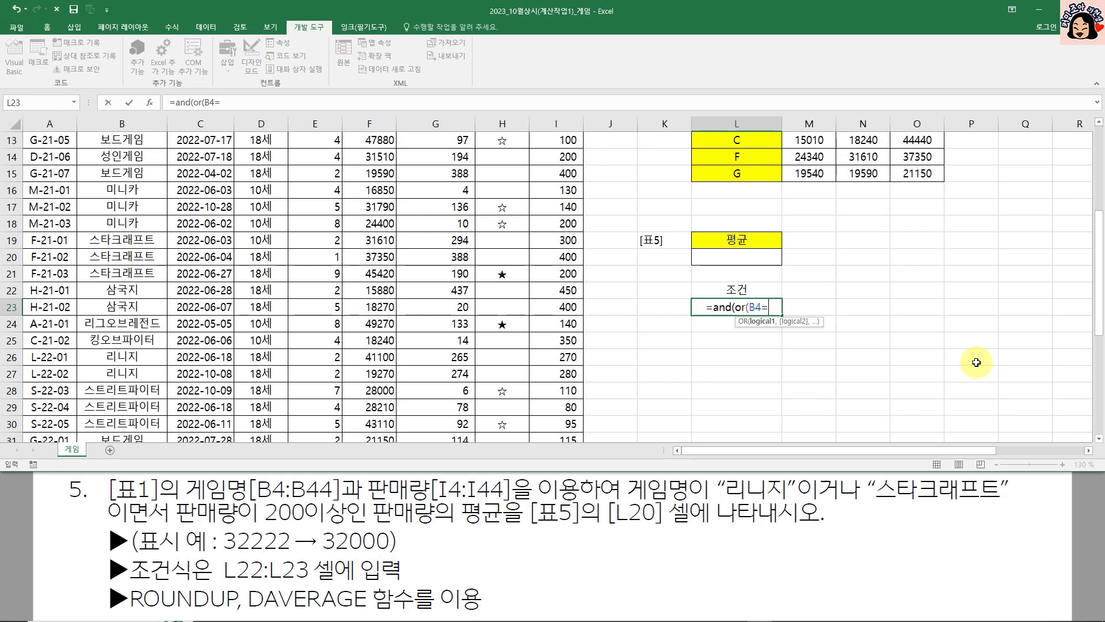
text("리니지")
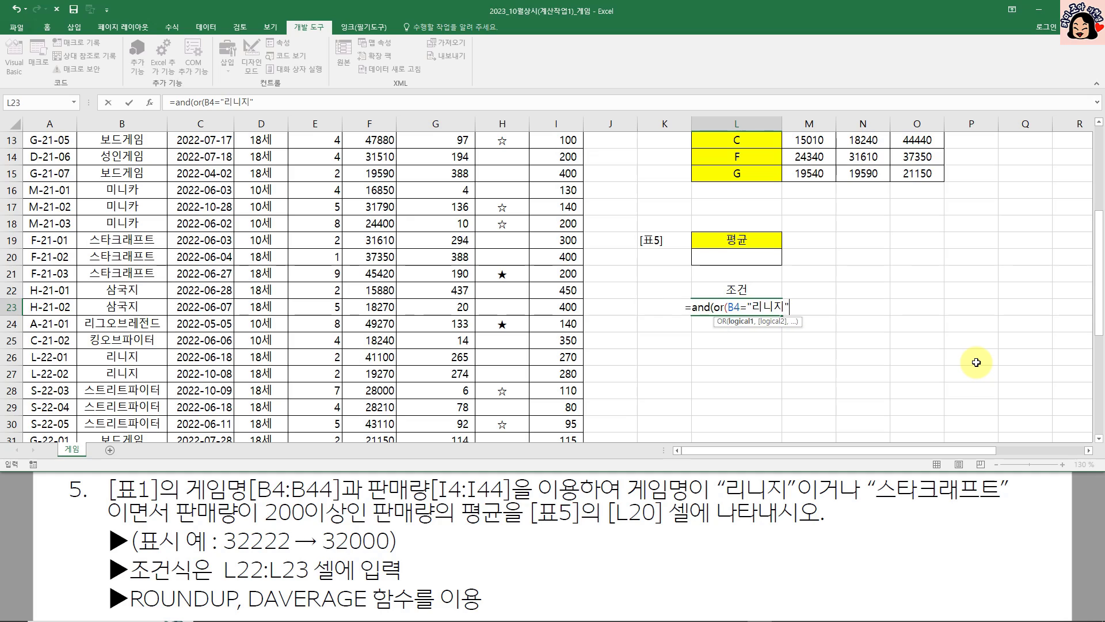
Add B4="스타크래프트" as the second OR condition, close the OR and move on to the AND's second argument.
text(,b4=)
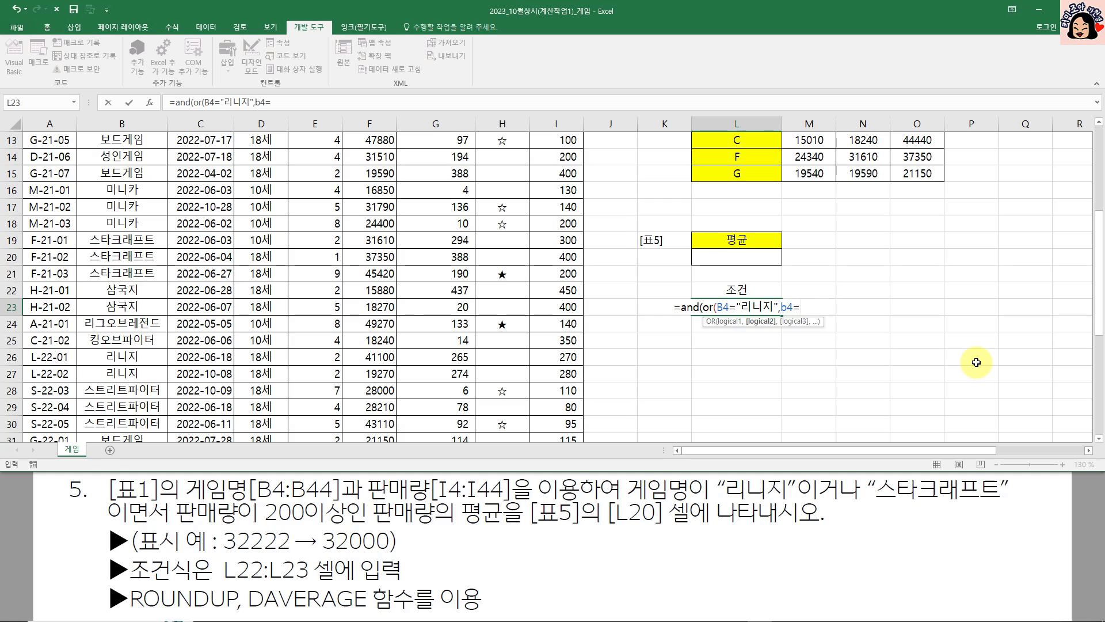
text(")
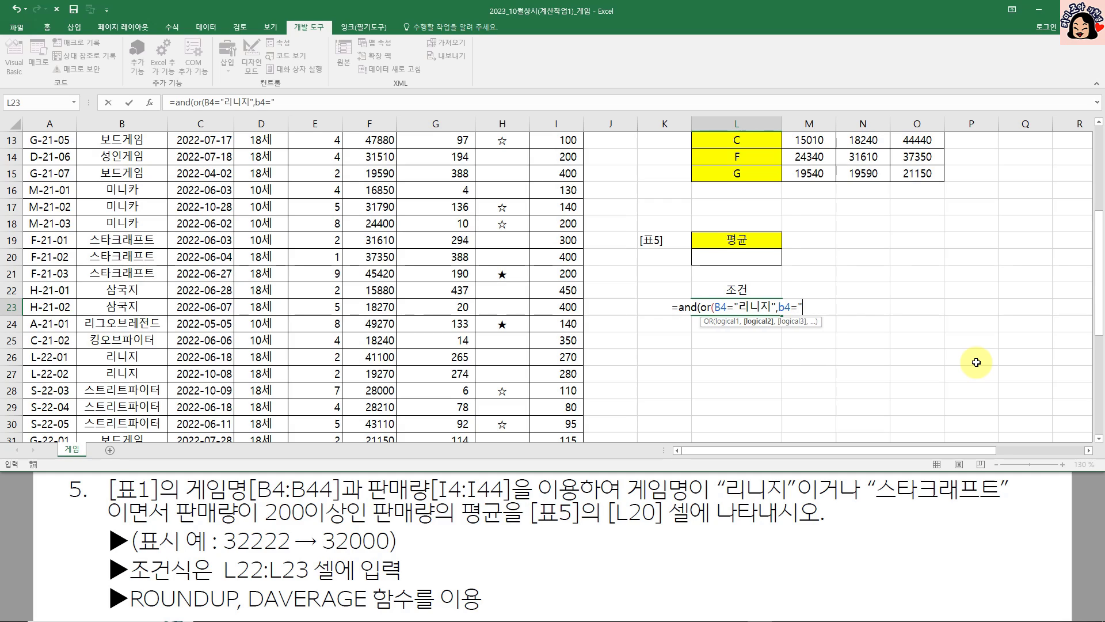
text(스타)
text(크래프트"))
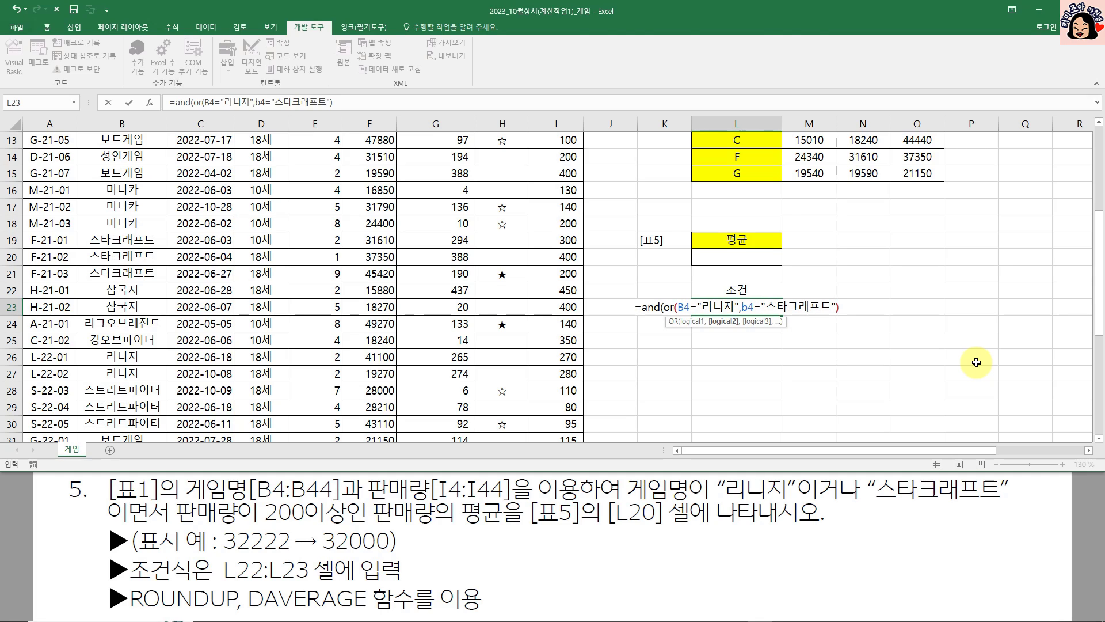
text(,)
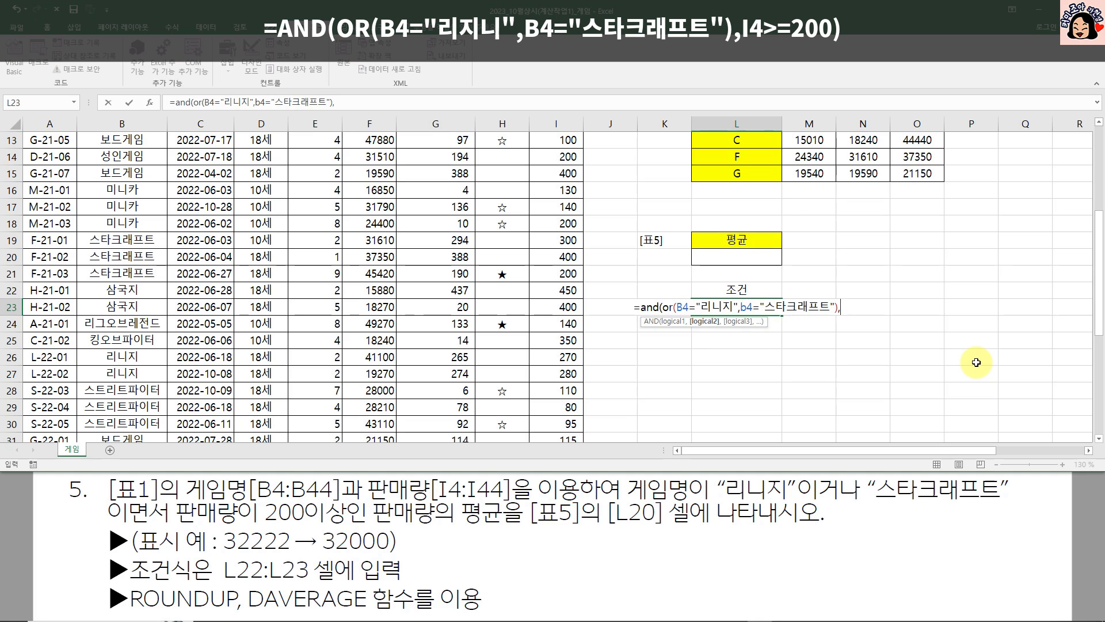
Add I4>=200 as the AND function's second condition, close the function and enter the formula in L23.
scroll(316, 254, up, 4)
click(556, 190)
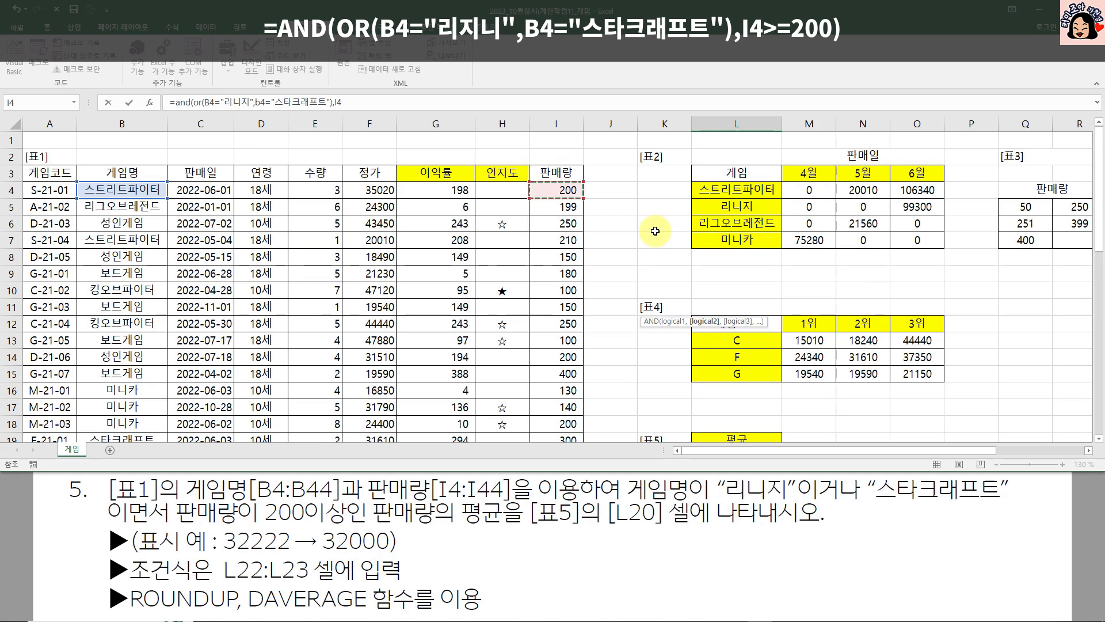
scroll(827, 293, down, 4)
text(>)
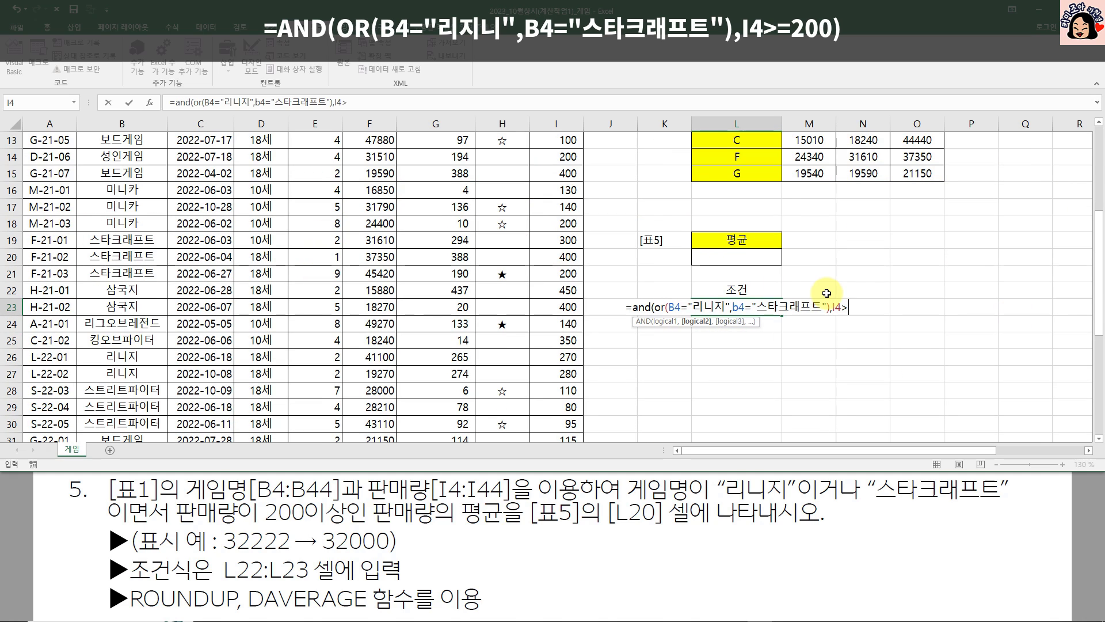
text(=200))
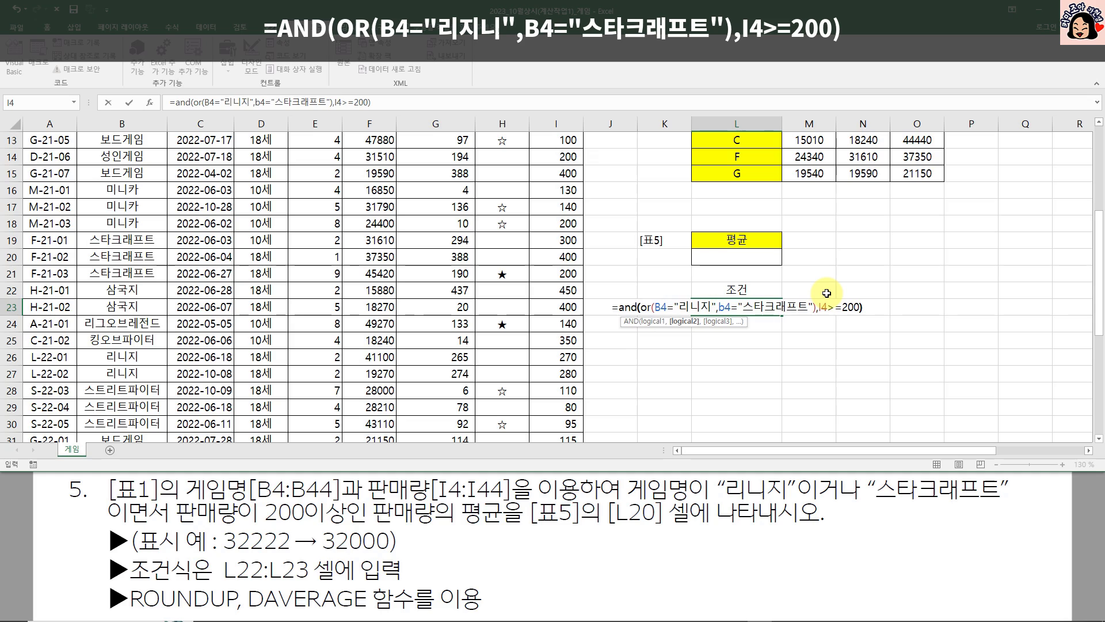
key(Return)
key(Up)
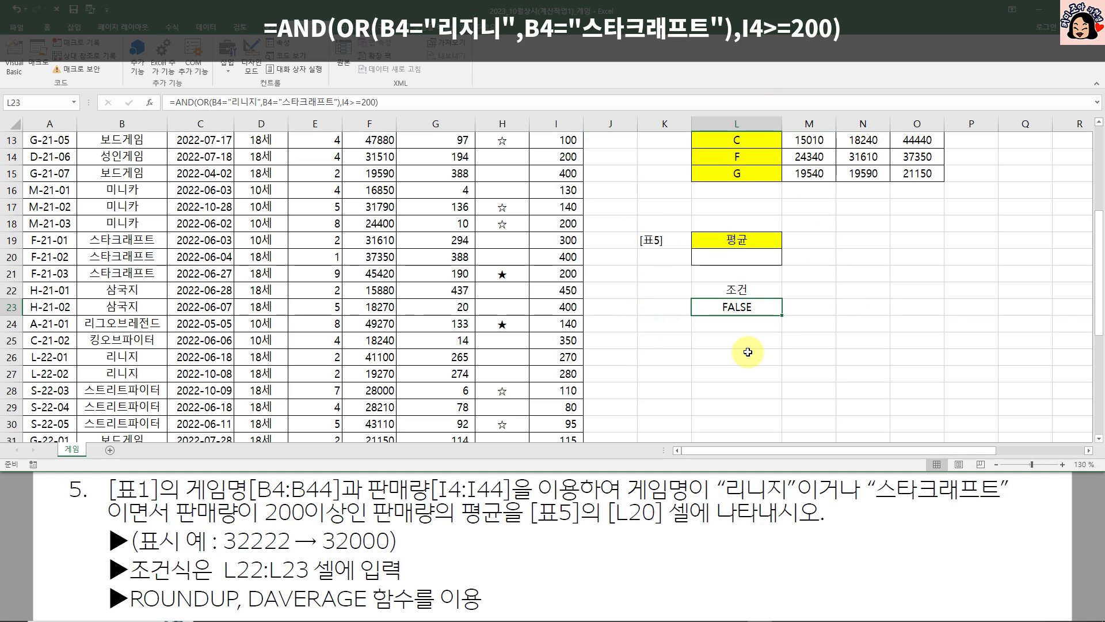
In the L23 formula, replace the OR function with the sum of conditions (B4="리니지")+(B4="스타크래프트").
scroll(548, 353, up, 4)
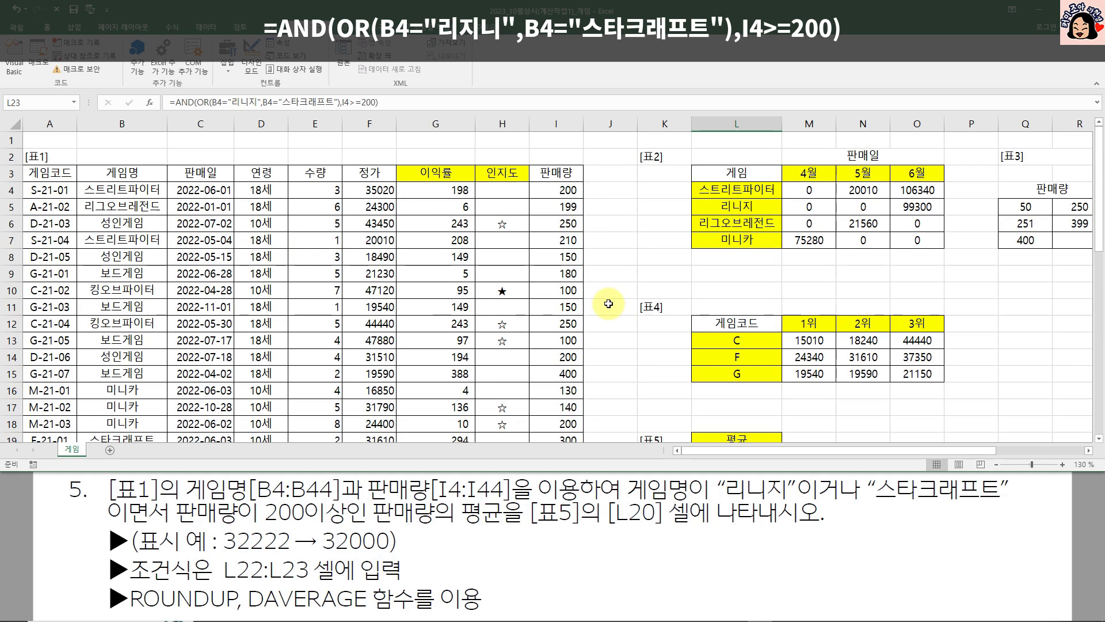
scroll(626, 310, down, 4)
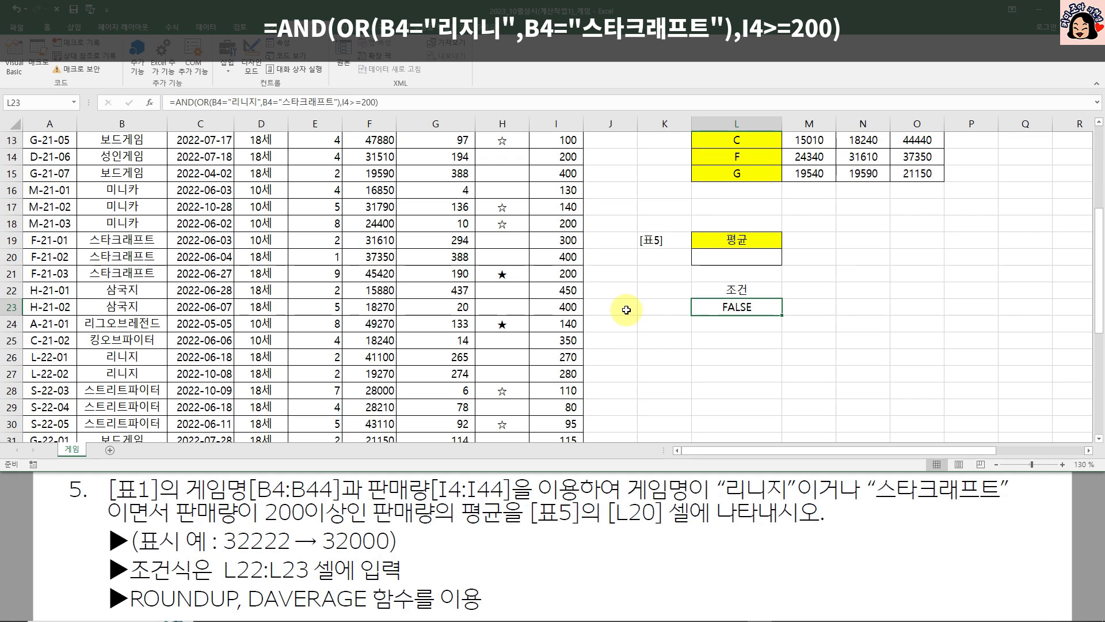
double_click(744, 307)
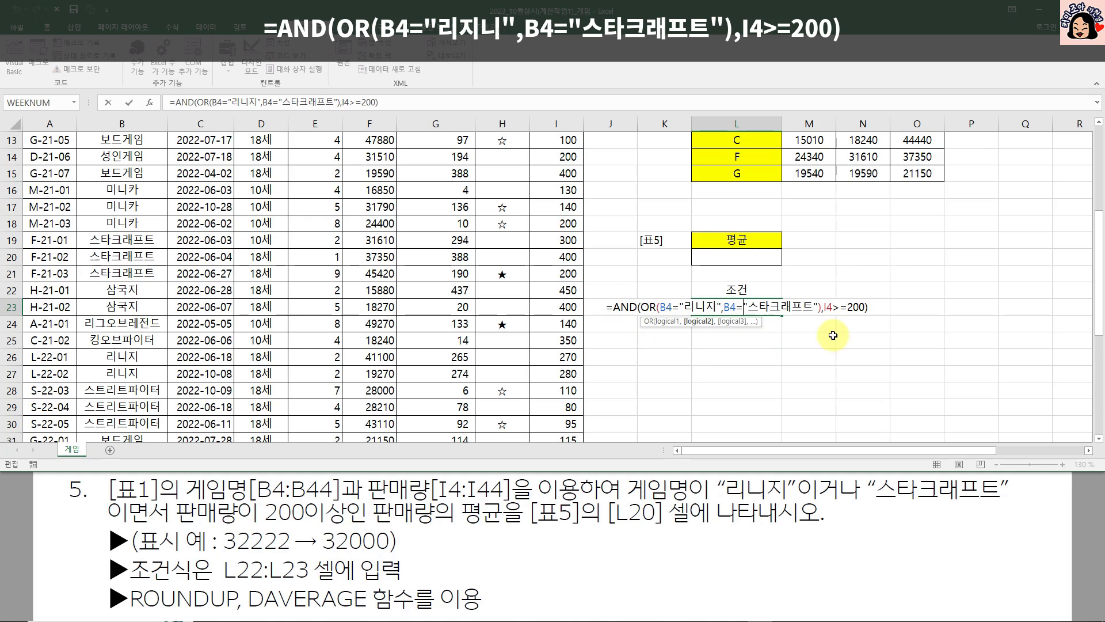
click(642, 308)
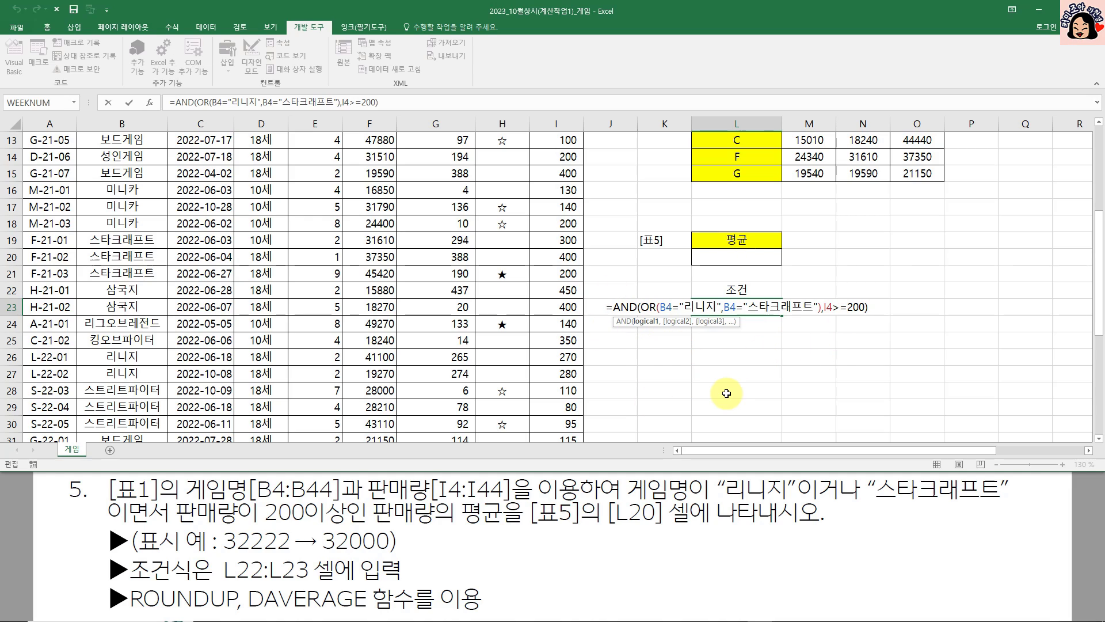
double_click(652, 307)
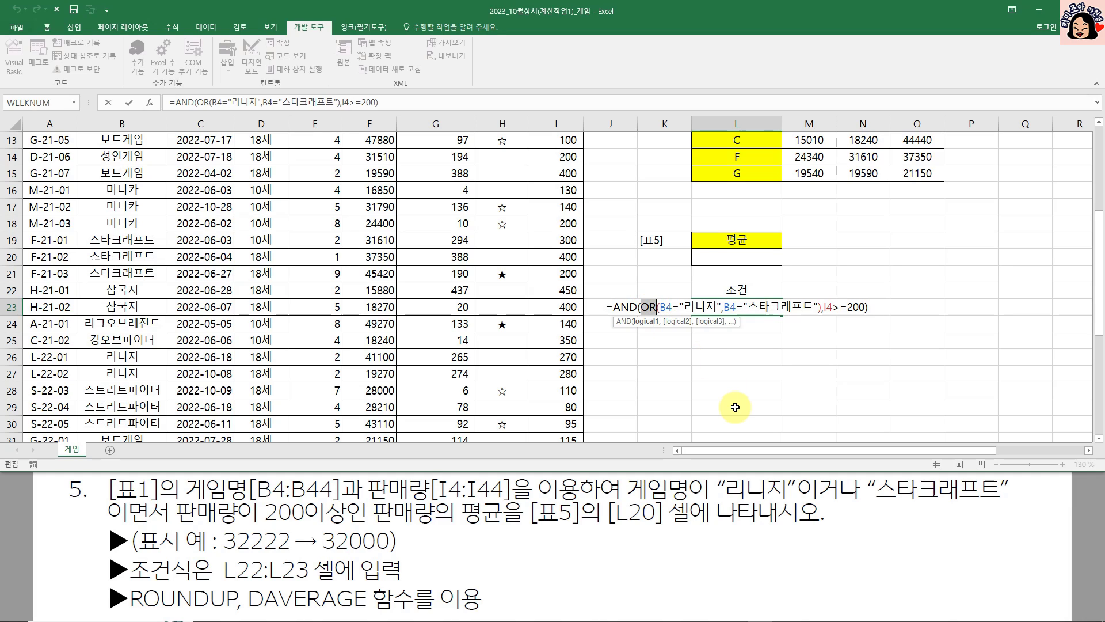
key(BackSpace)
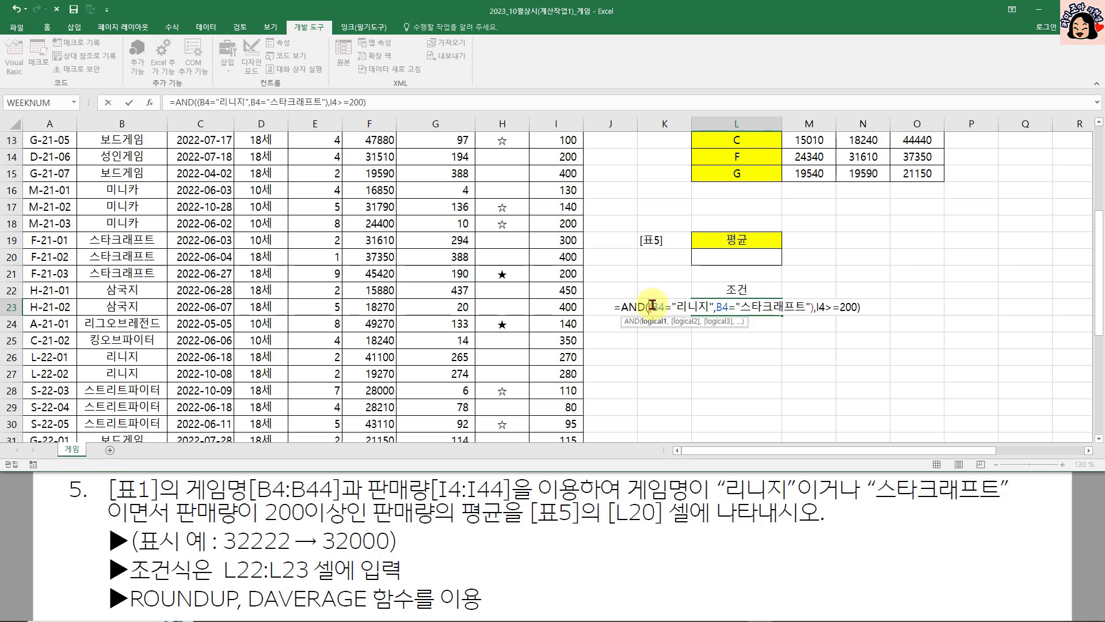
drag(651, 306, 720, 307)
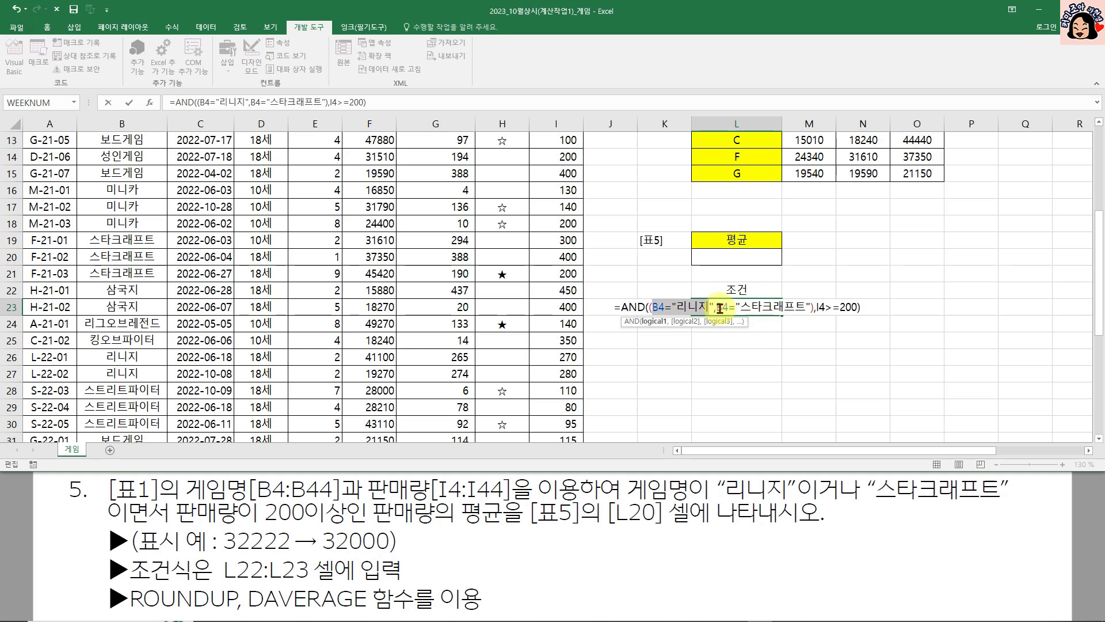
click(714, 307)
text())
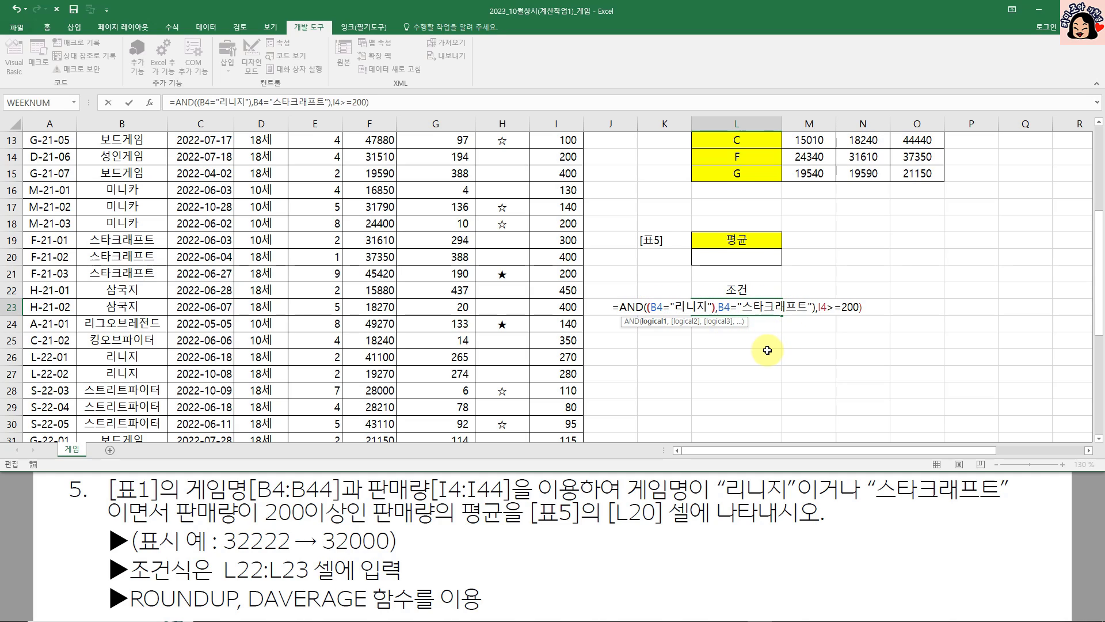
text(+)
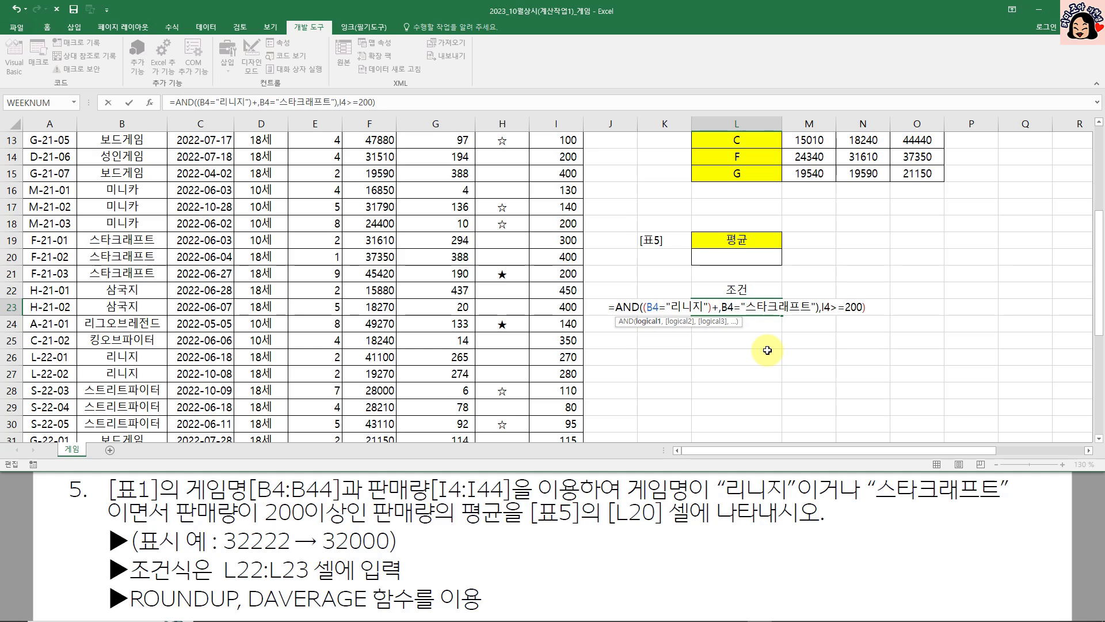
key(Delete)
text(()
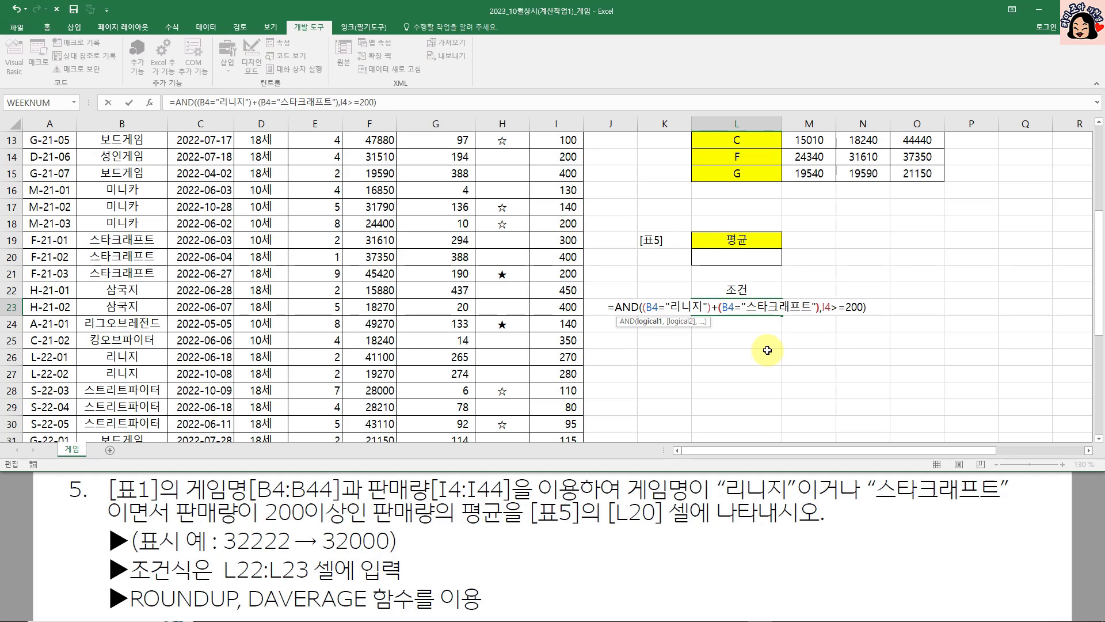
Enclose the sum of the two 게임명 conditions in the L23 formula in an extra pair of parentheses.
click(819, 307)
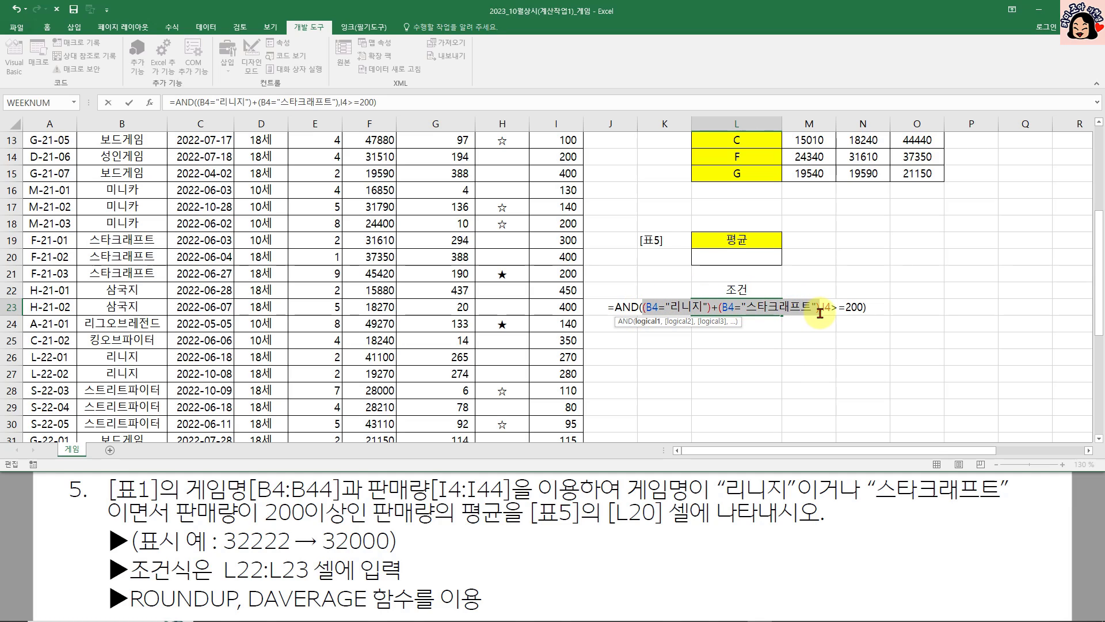
drag(819, 307, 642, 307)
click(643, 307)
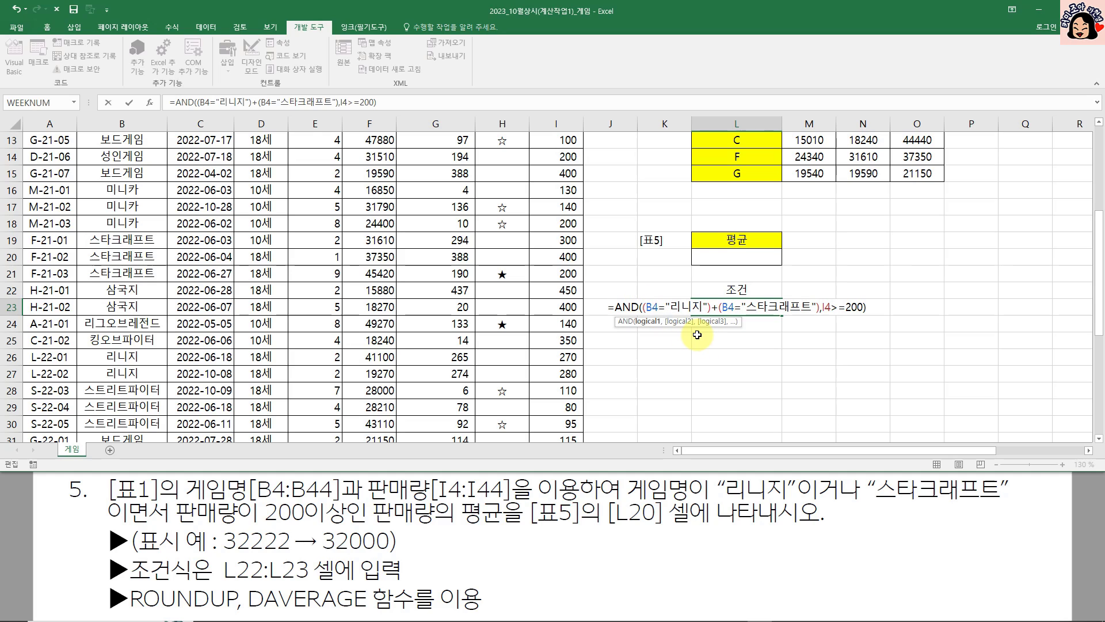
text(()
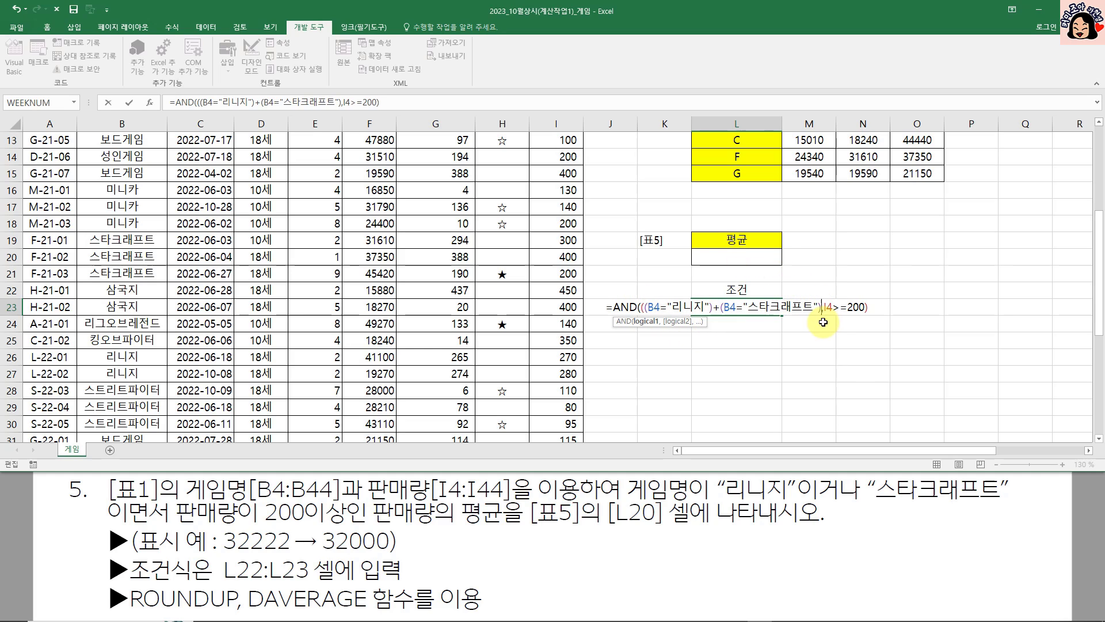
text())
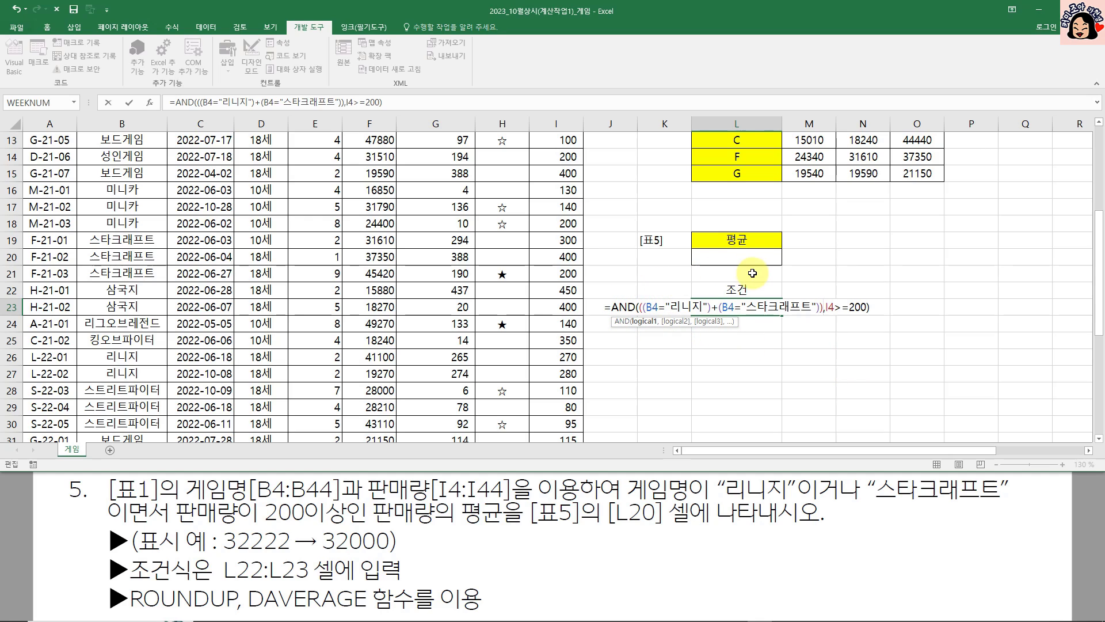
Put I4>=200 in its own parentheses and replace the comma before it with the multiplication operator *.
click(825, 308)
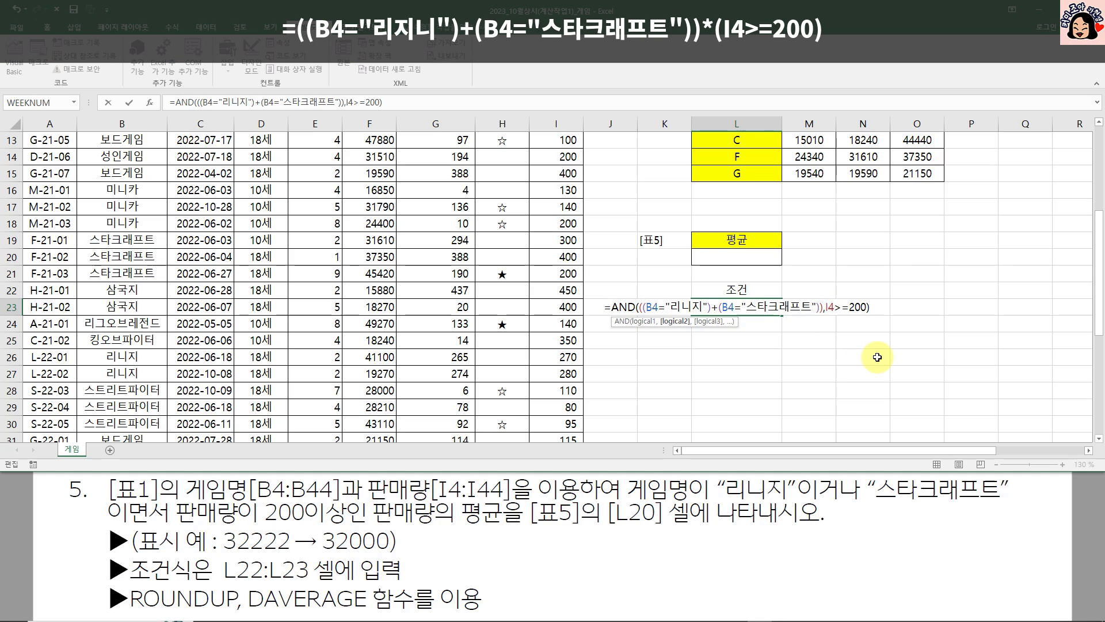
text(()
key(Left)
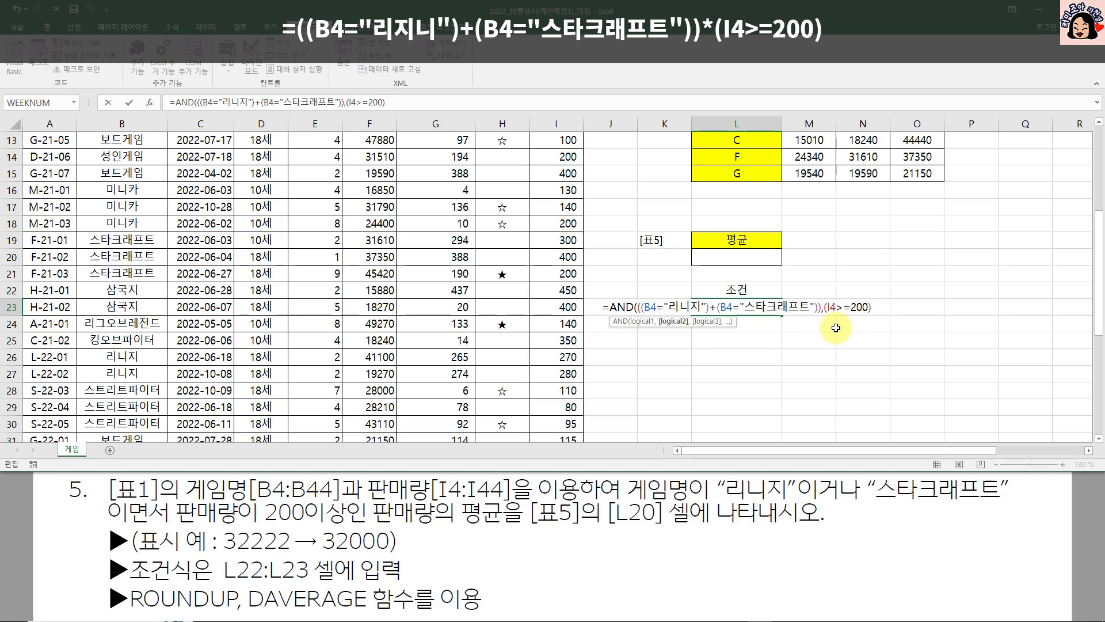
key(Delete)
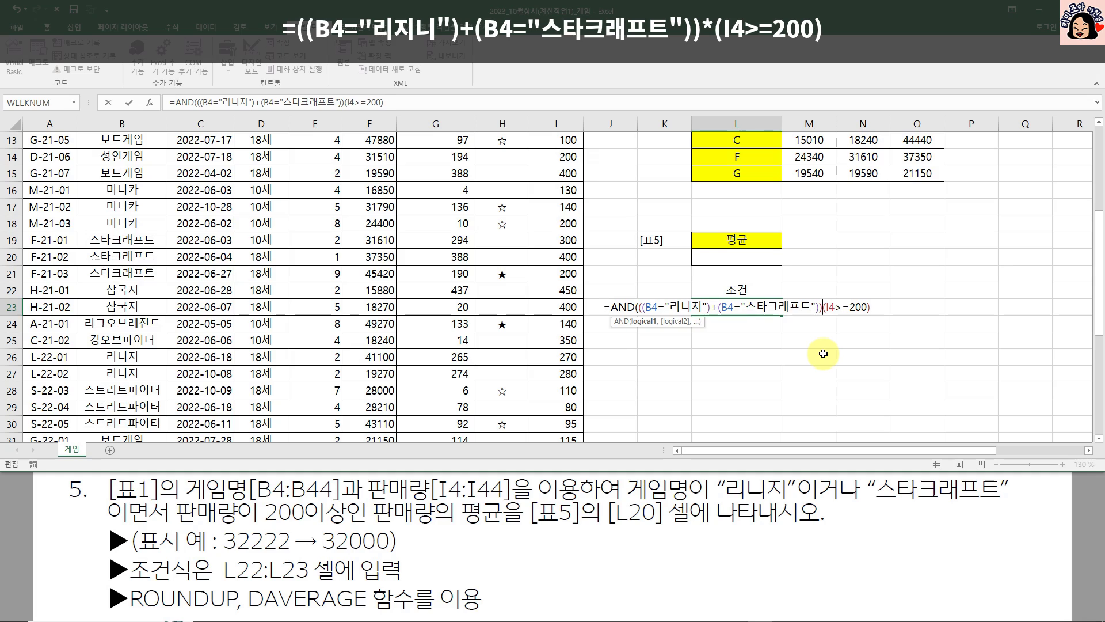
text(*)
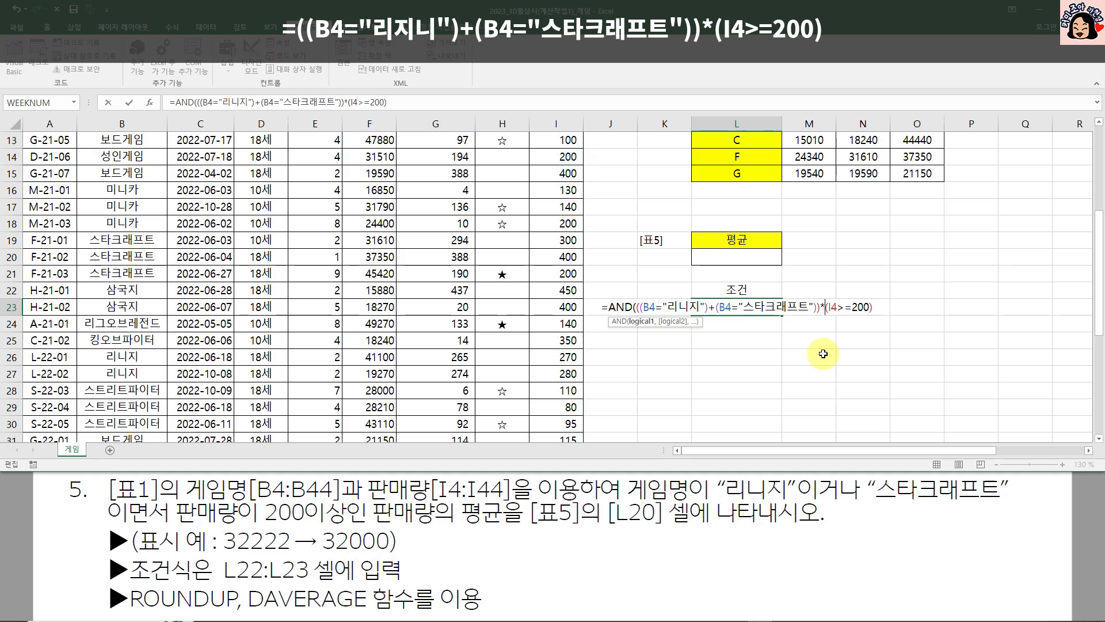
click(882, 307)
text())
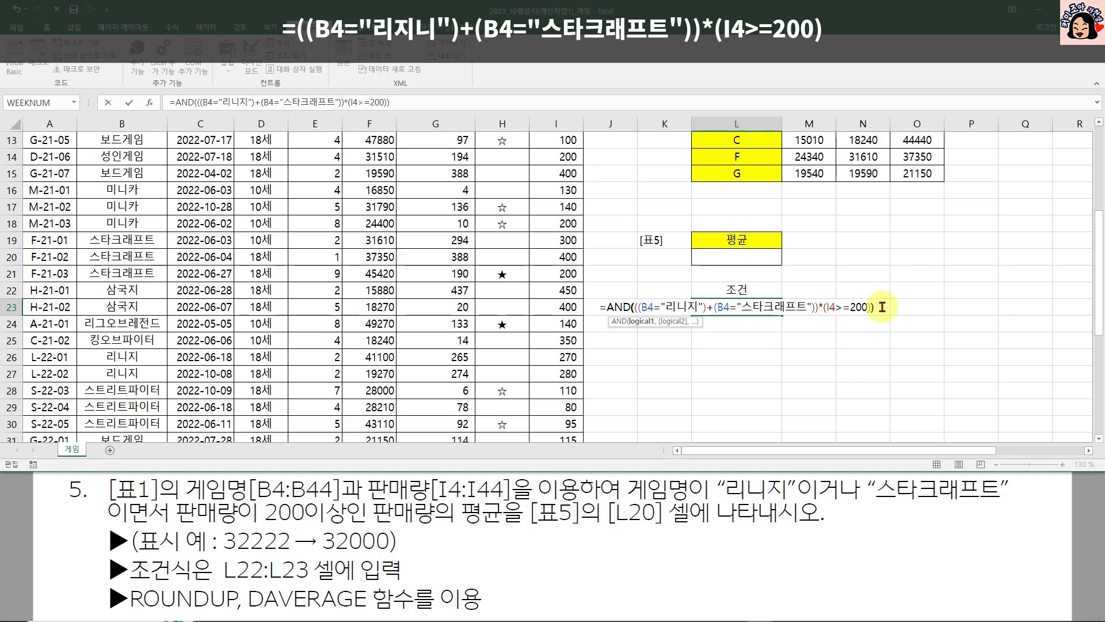
Remove the AND function name from the start of the L23 formula, keeping its outer parentheses.
click(607, 307)
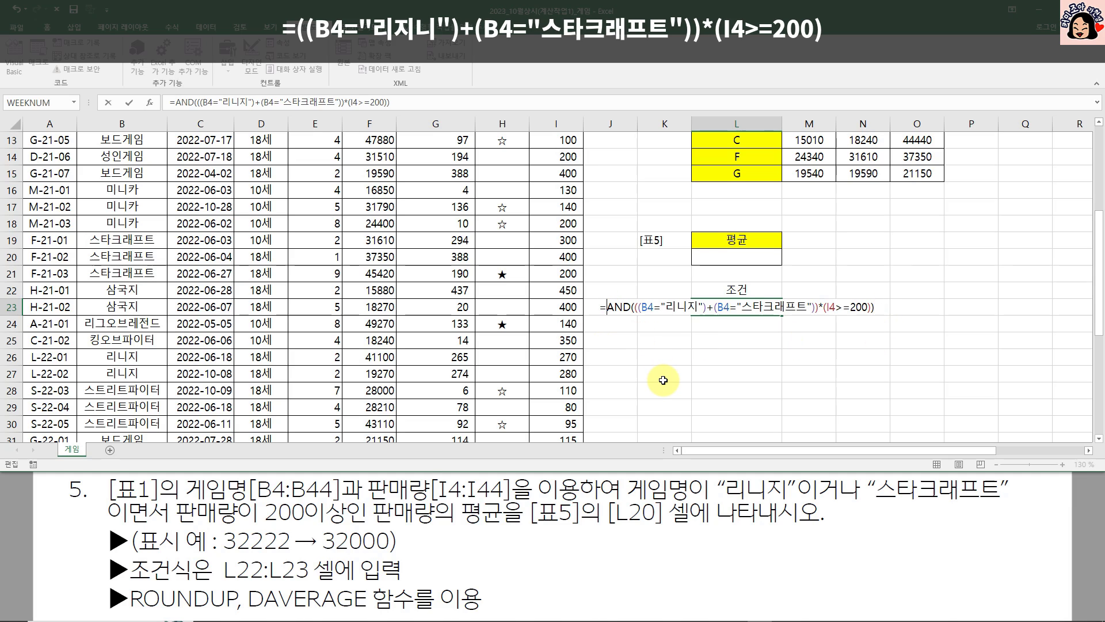
key(Delete)
key(Delete)
key(Delete)
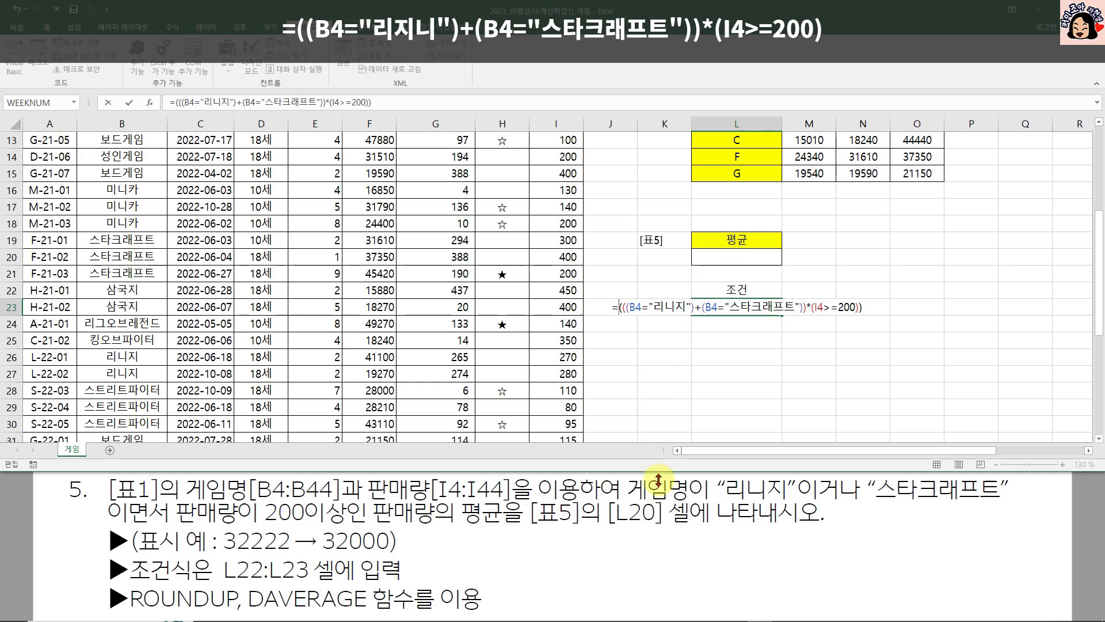
Examine the added 게임명 conditions, their enclosing parentheses and the multiplication operator in the L23 formula.
drag(629, 306, 679, 308)
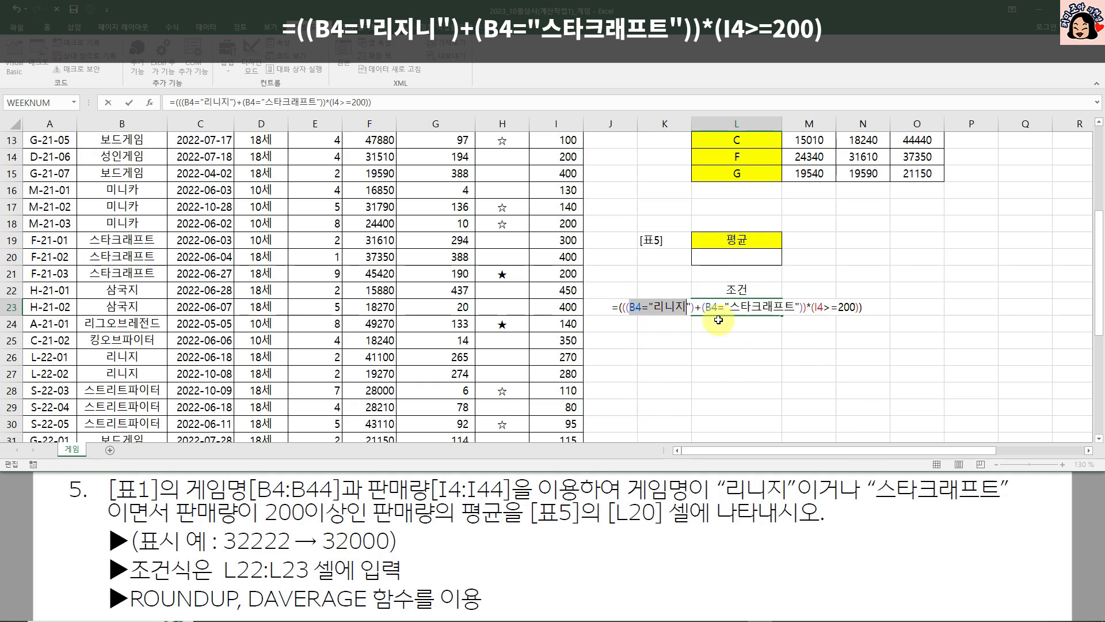
click(646, 308)
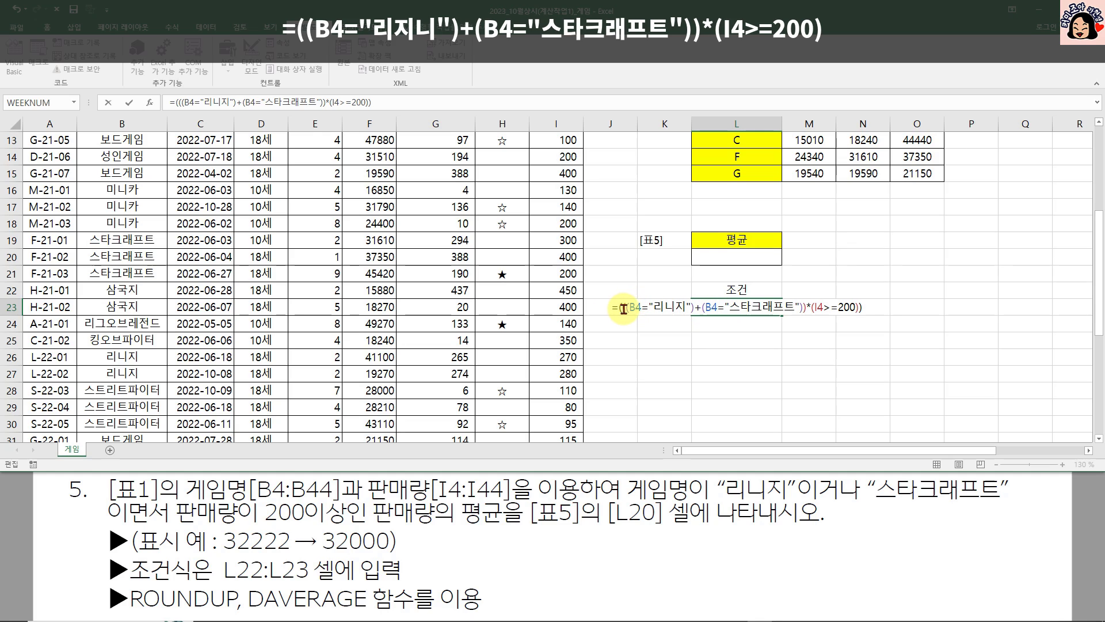
drag(623, 308, 807, 308)
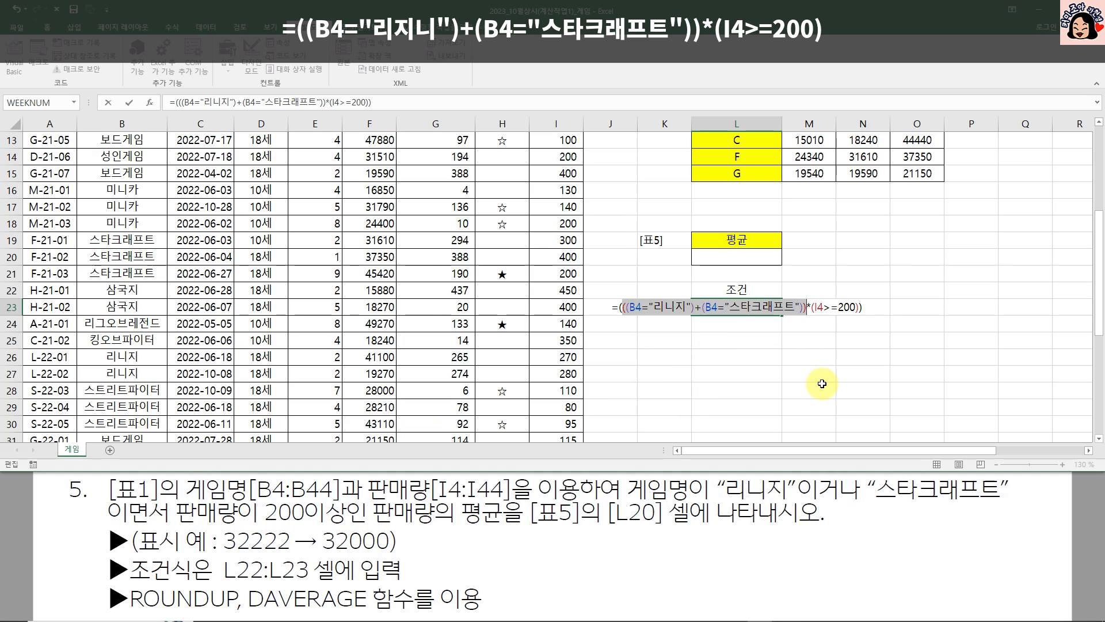
key(ctrl+4)
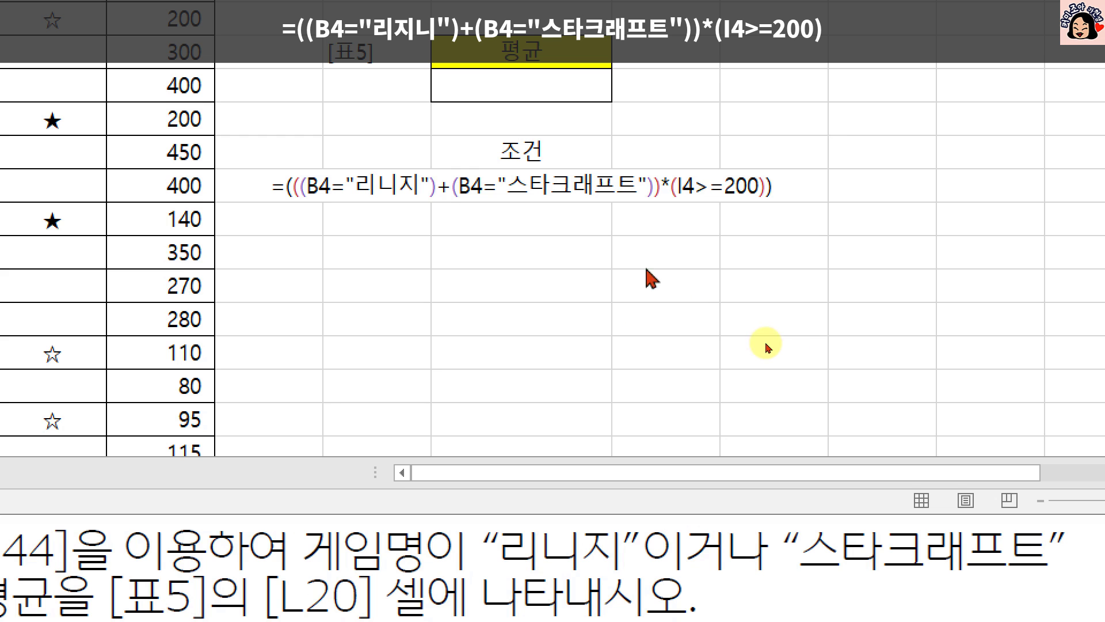
click(307, 190)
drag(297, 190, 620, 190)
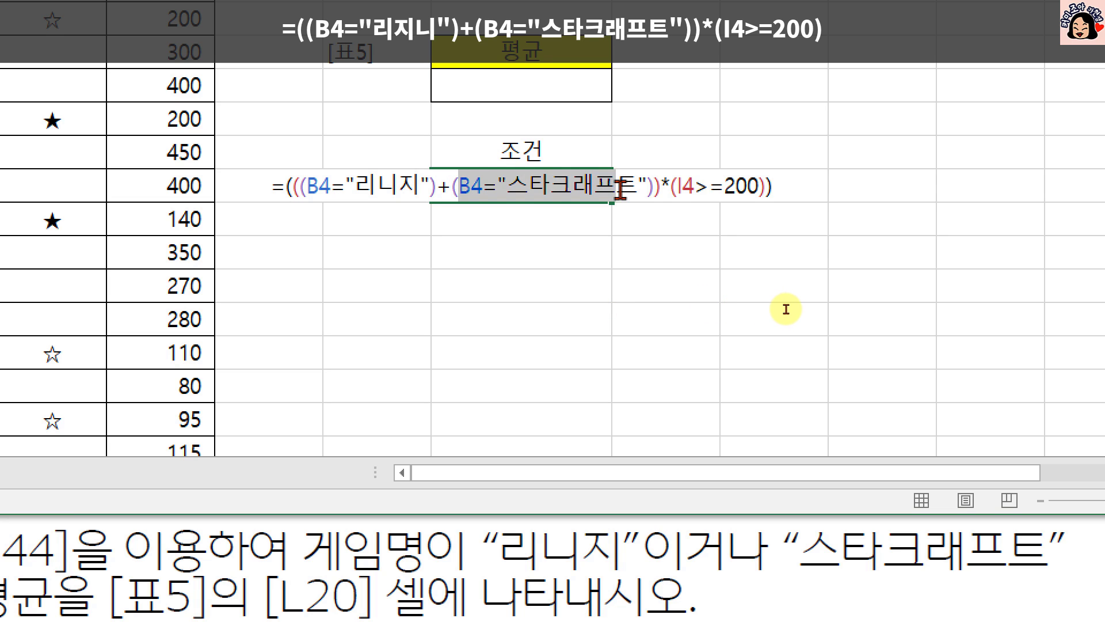
click(655, 188)
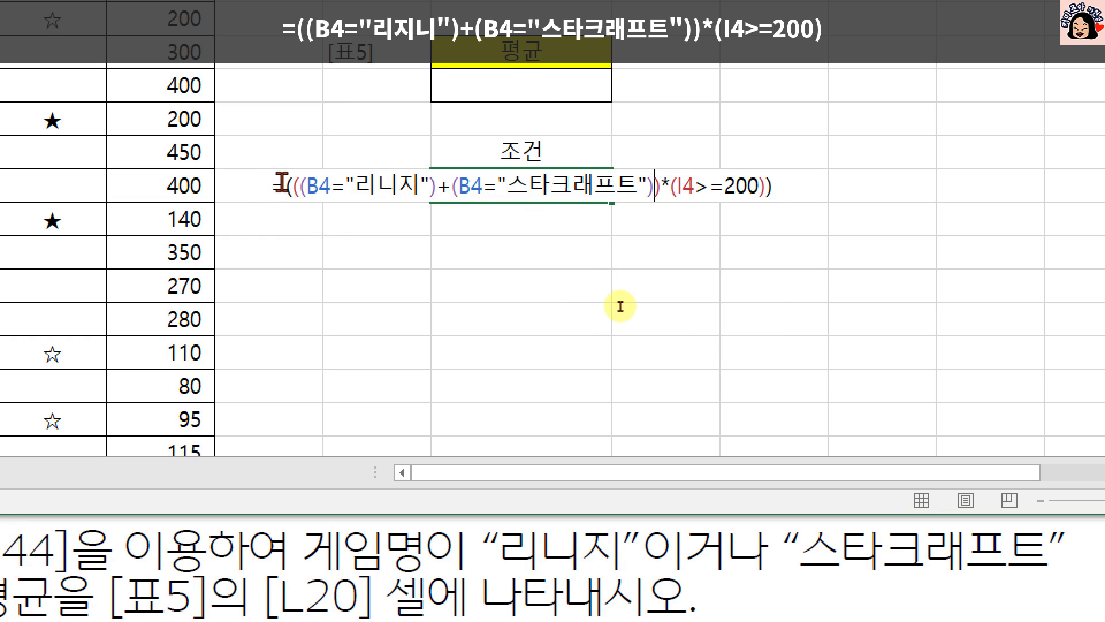
drag(299, 187, 656, 187)
click(659, 187)
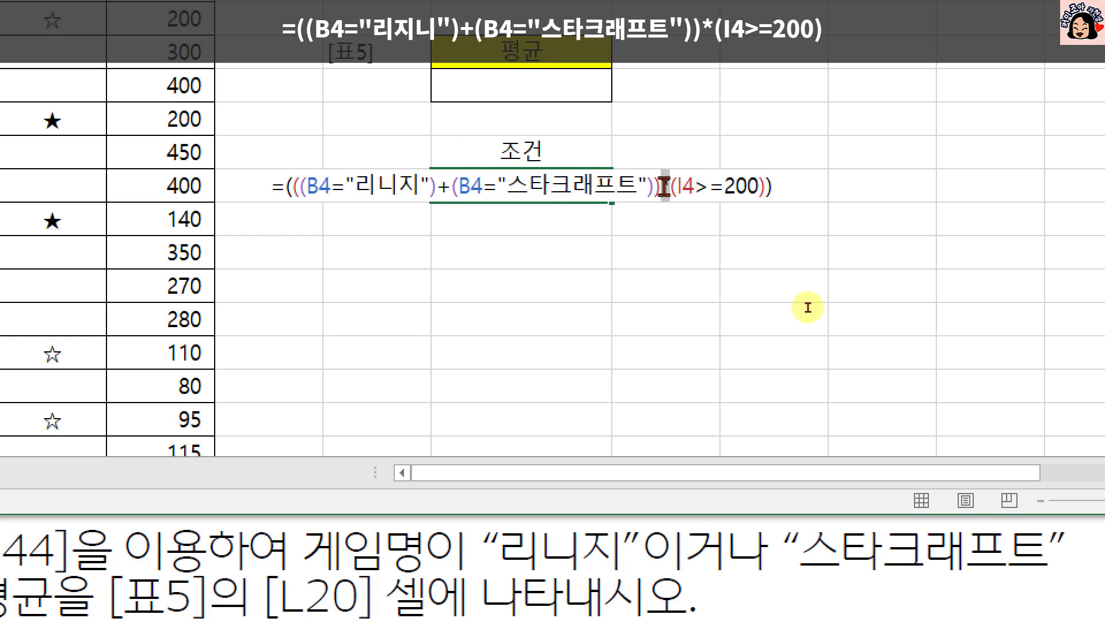
Check the (I4>=200) factor after the multiplication operator and commit the criteria formula in L23.
text(*)
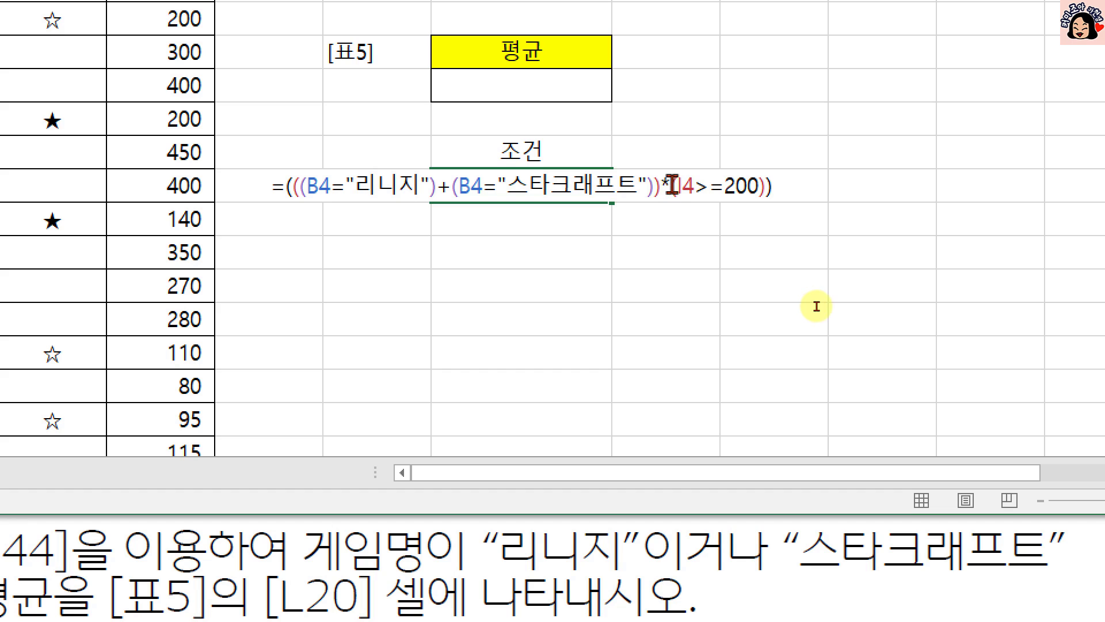
drag(672, 185, 759, 185)
click(565, 185)
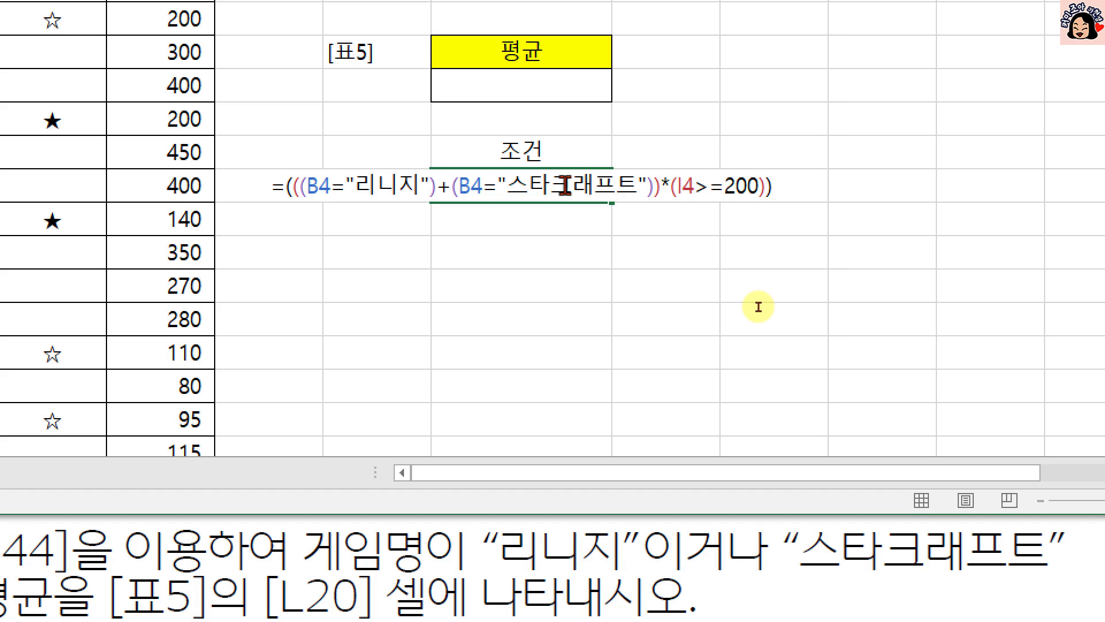
key(Return)
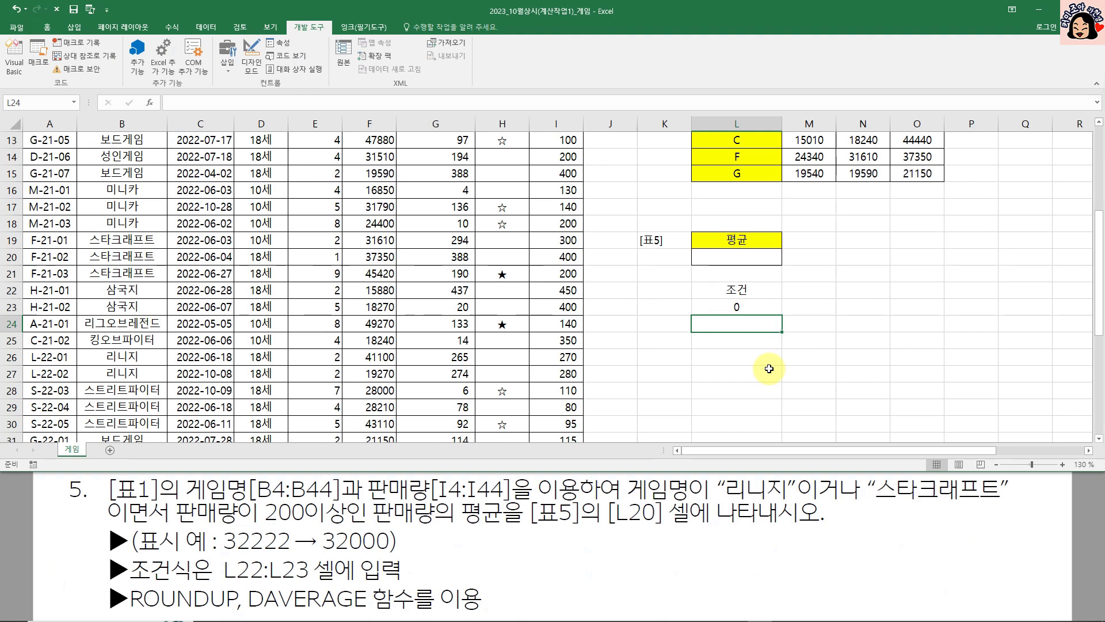
Start a DAVERAGE formula in the average cell L20 of 표5.
click(529, 183)
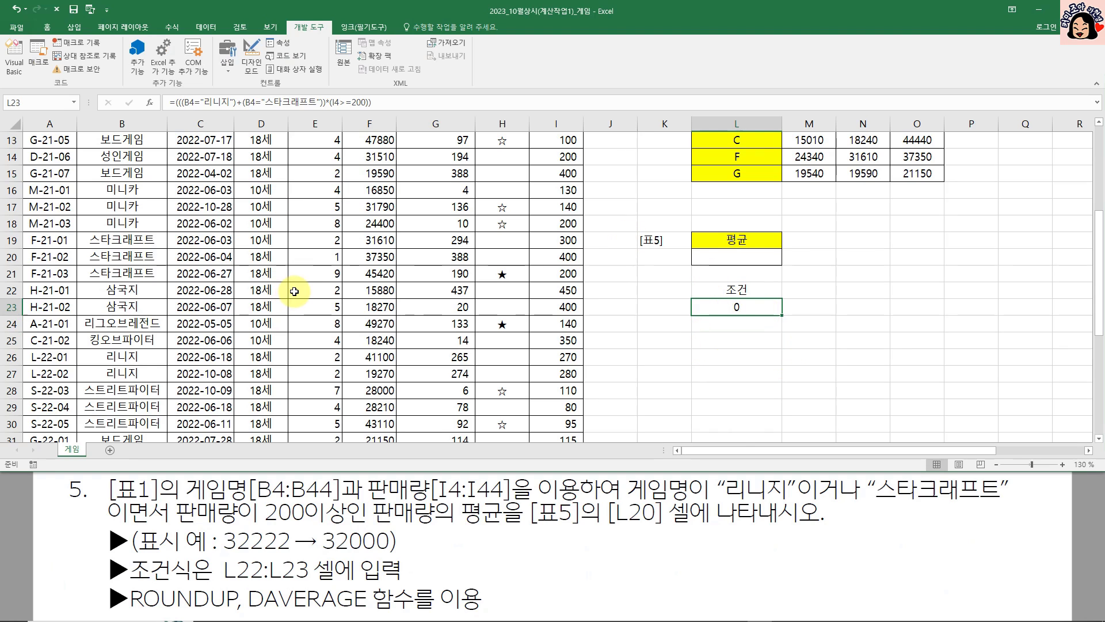
scroll(293, 290, up, 4)
scroll(591, 282, down, 2)
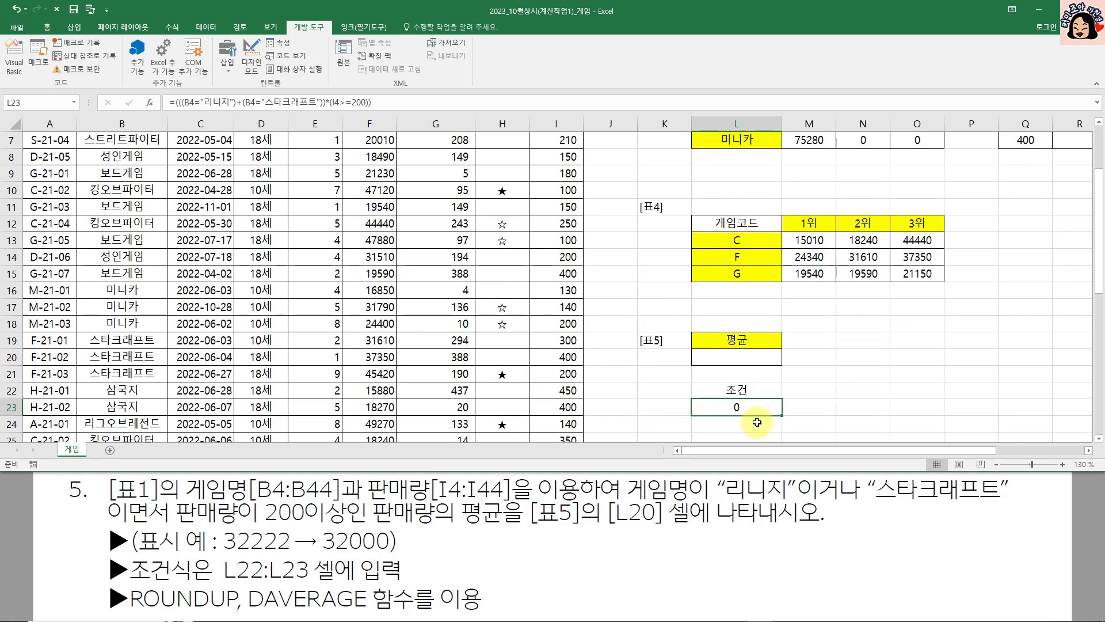
click(759, 358)
text(=)
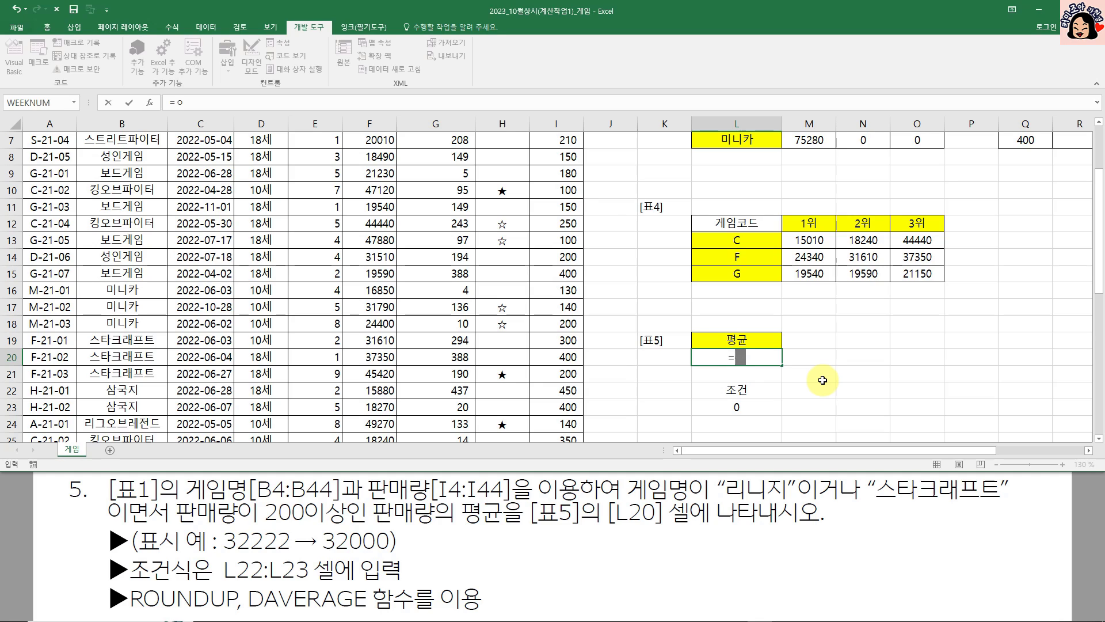
text(da)
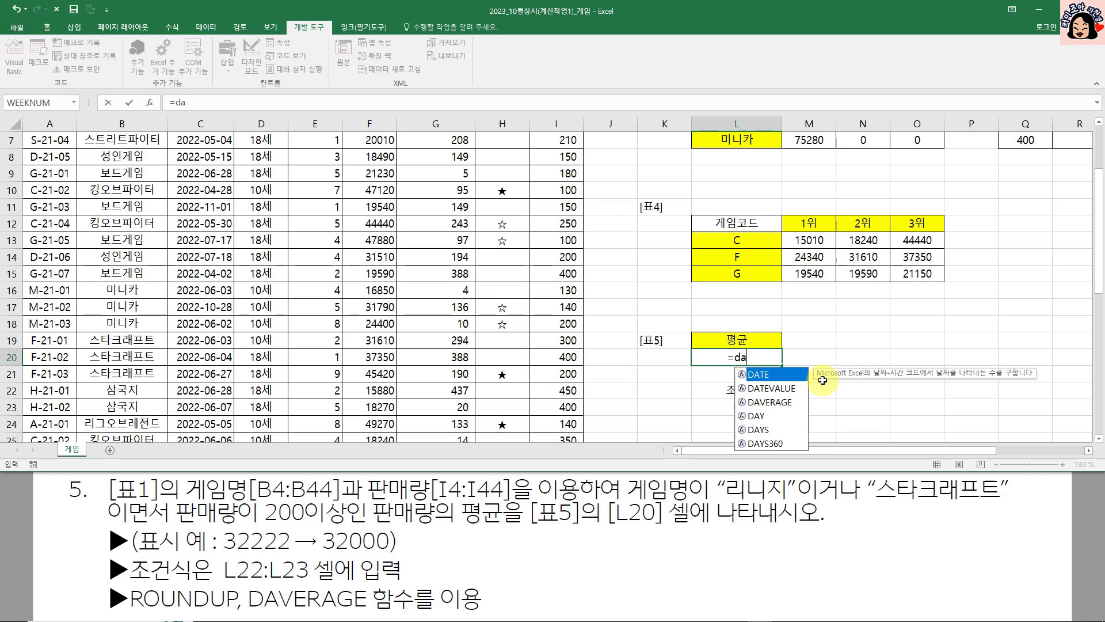
key(Down)
key(Down)
key(Tab)
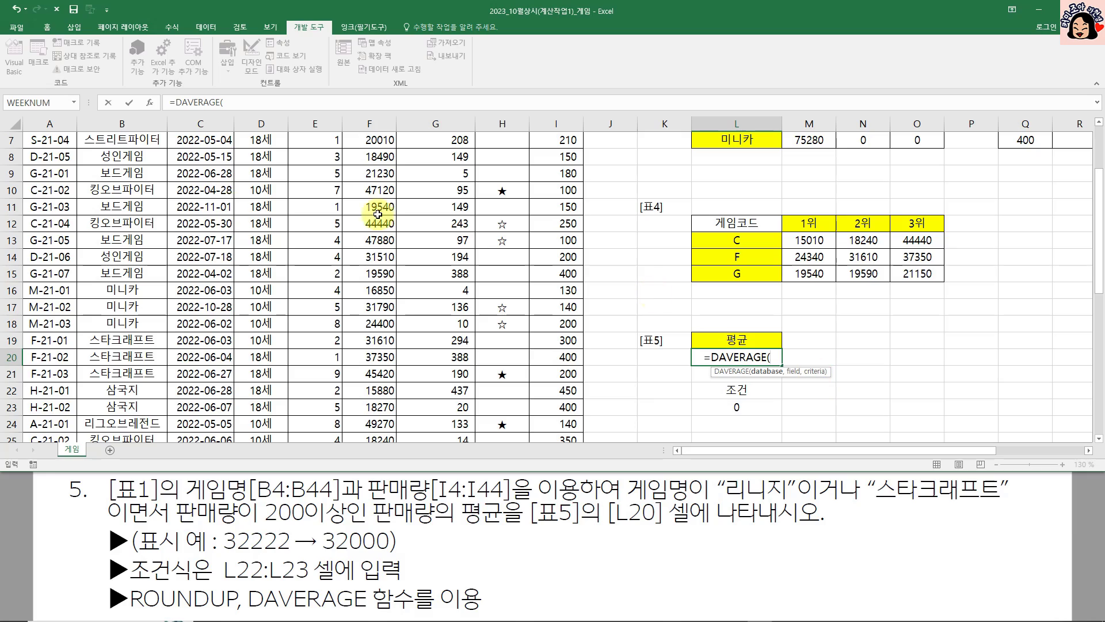
Set the DAVERAGE database argument to the whole 표1 range A3:I44, including its header row.
scroll(189, 334, up, 2)
drag(40, 173, 564, 387)
scroll(650, 293, up, 9)
scroll(823, 317, down, 2)
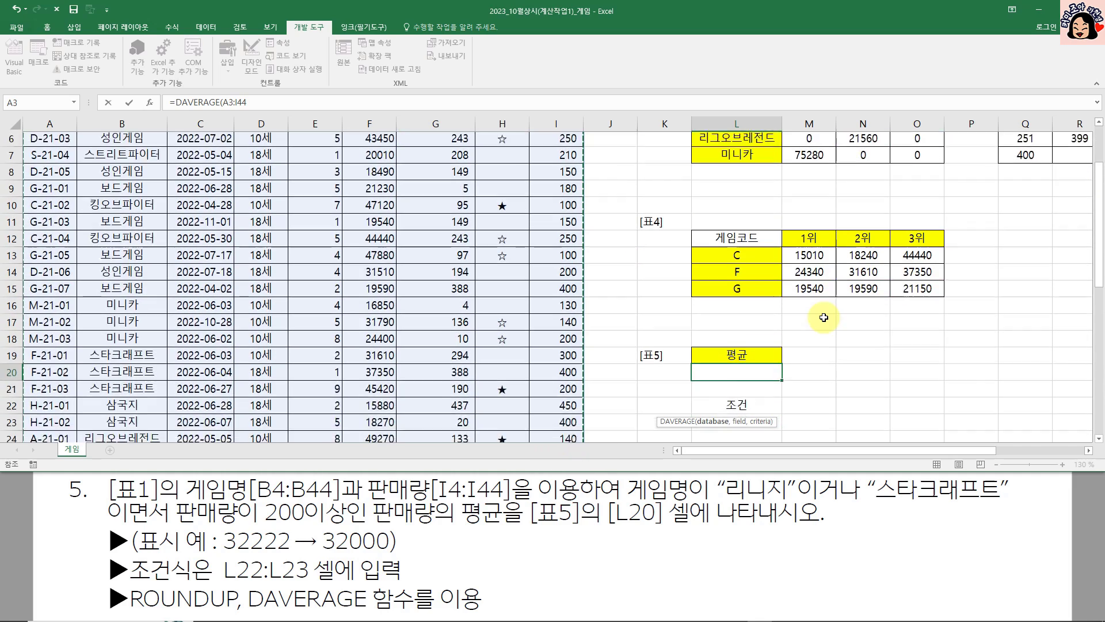
text(,)
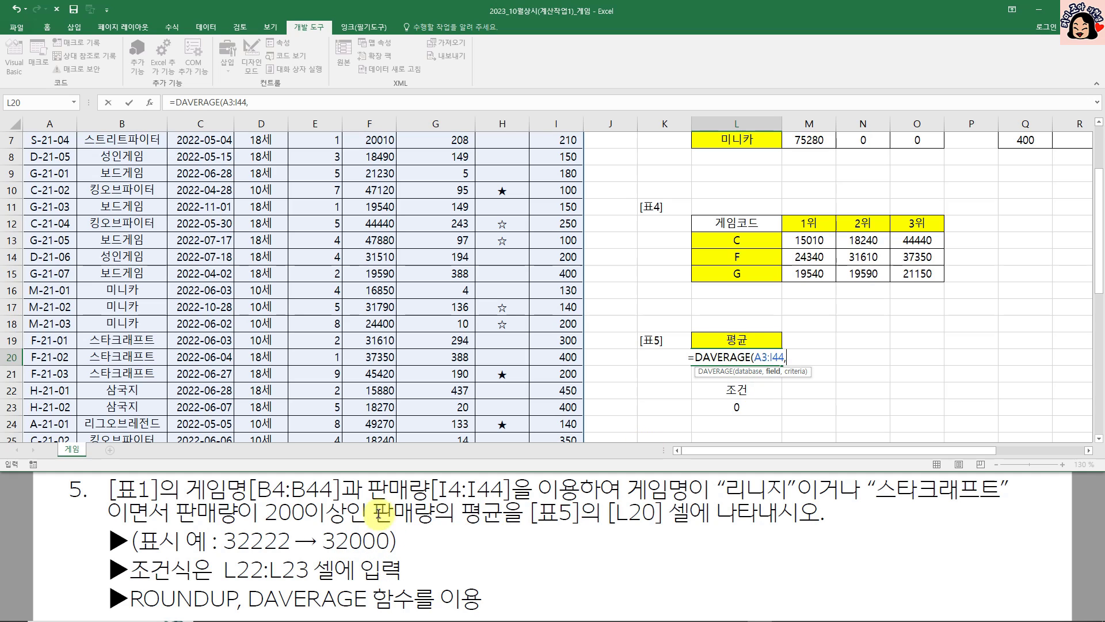
Use the 판매량 header I3 as the DAVERAGE field and L22:L23 as the criteria, and commit the formula in L20.
scroll(527, 223, up, 2)
click(568, 173)
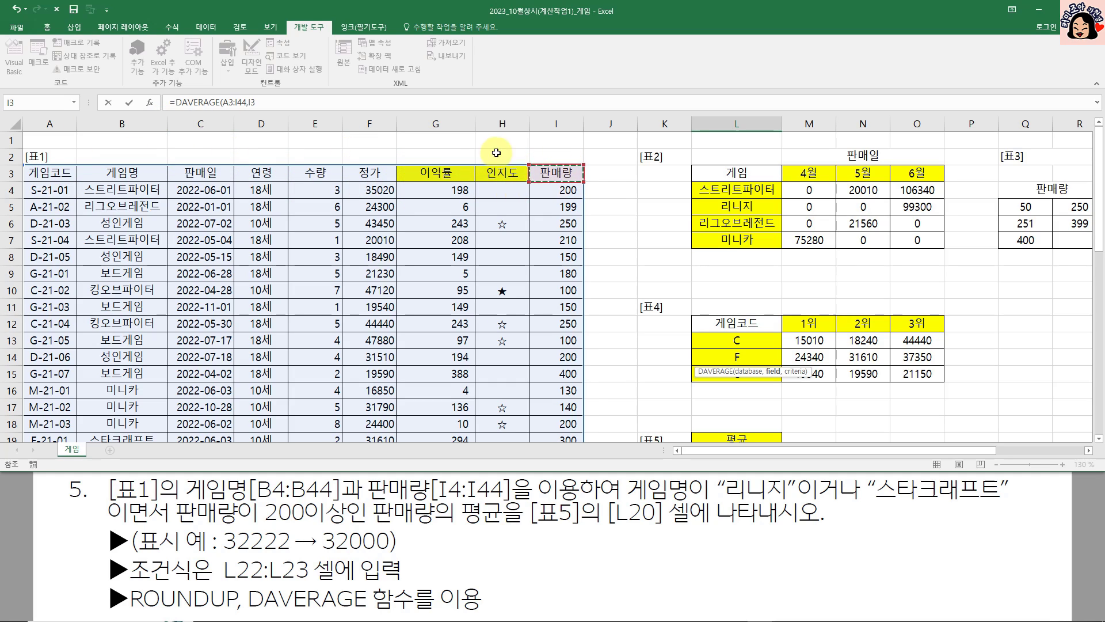
scroll(586, 323, down, 4)
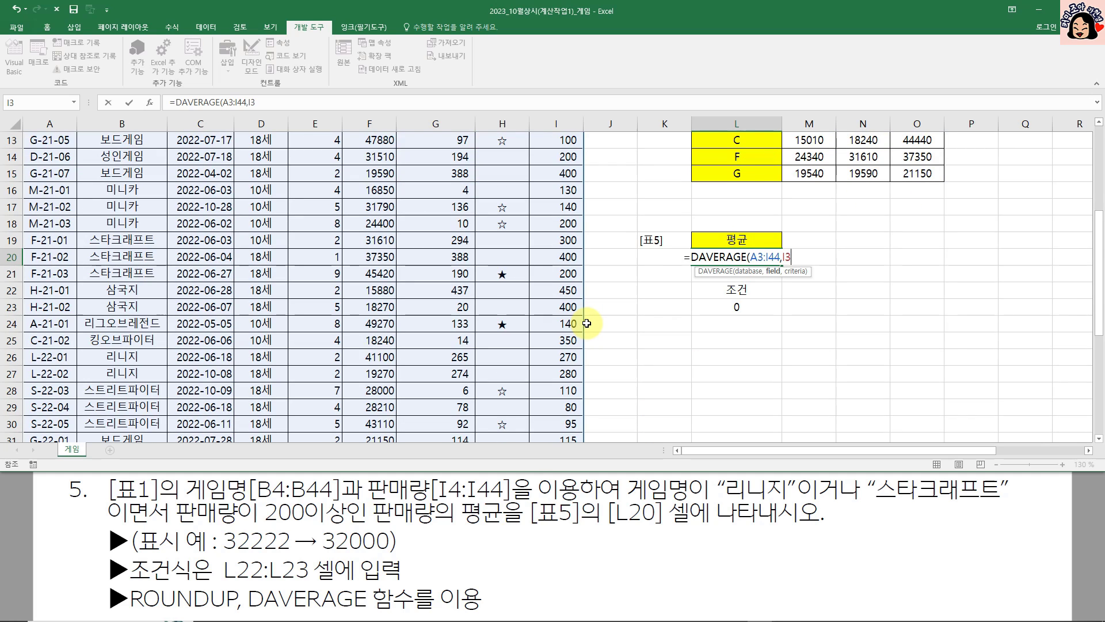
text(,)
drag(737, 292, 738, 309)
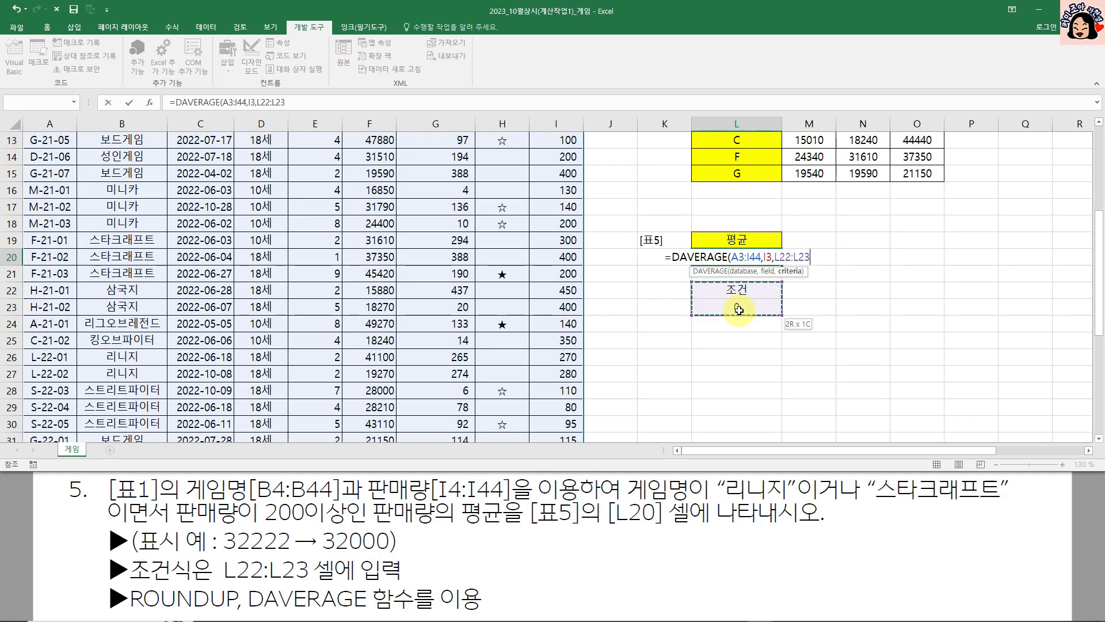
text())
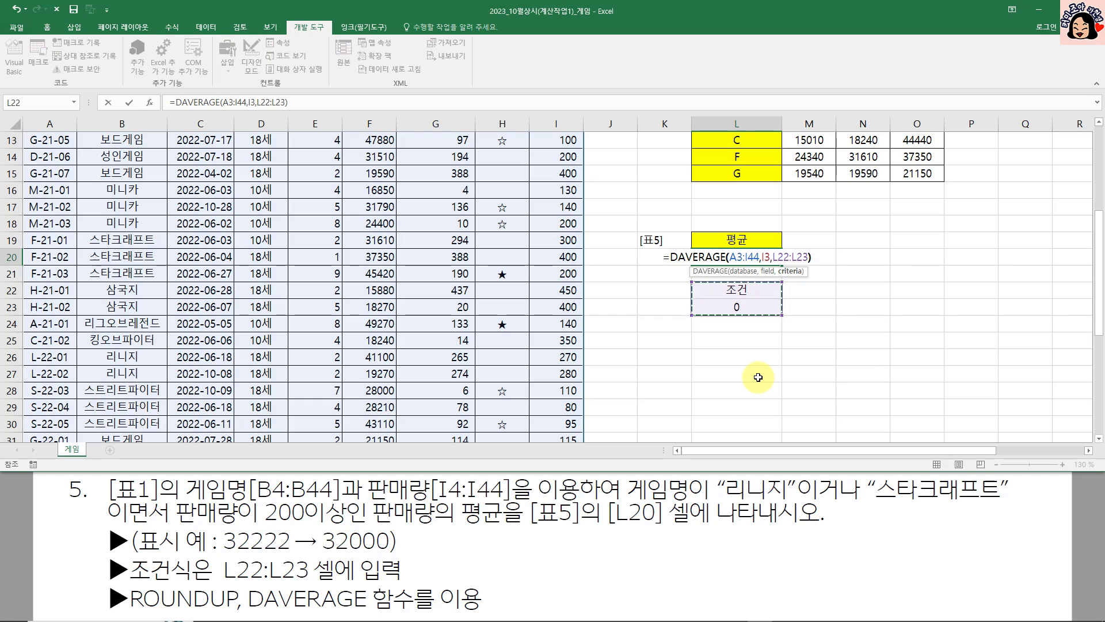
key(ctrl+Return)
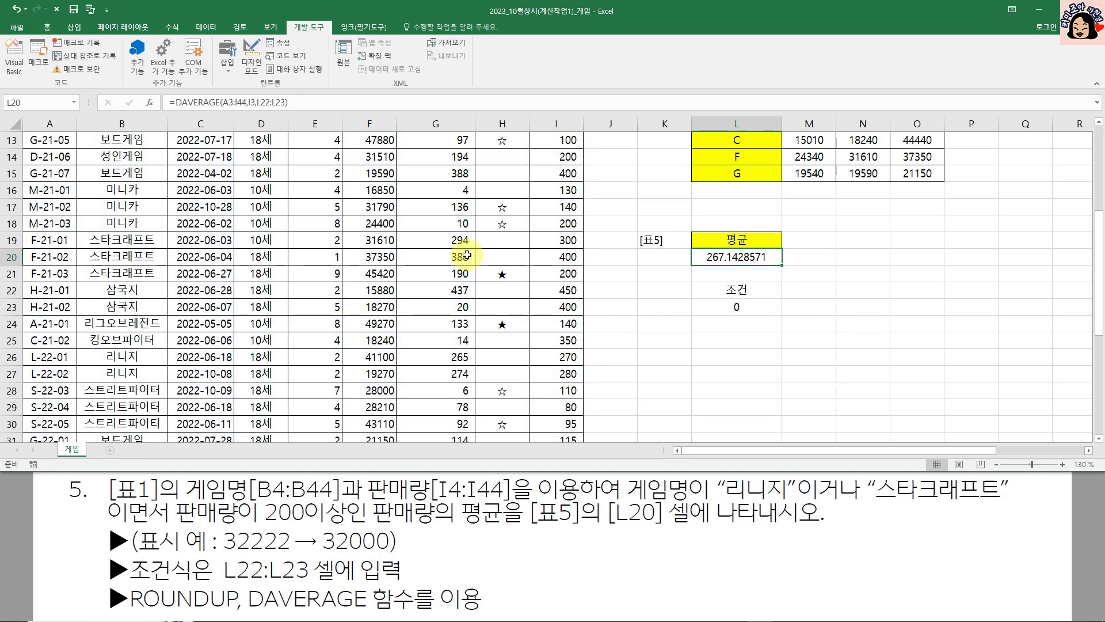
Reopen the L20 formula and insert the ROUNDUP function in front of DAVERAGE.
double_click(762, 257)
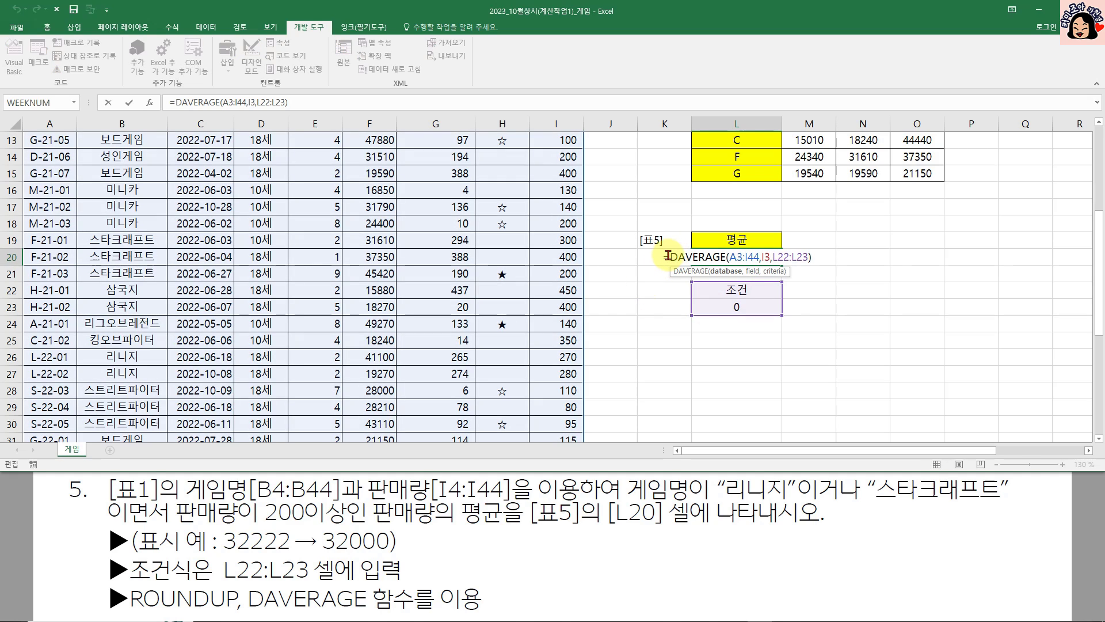
click(668, 256)
text(rou)
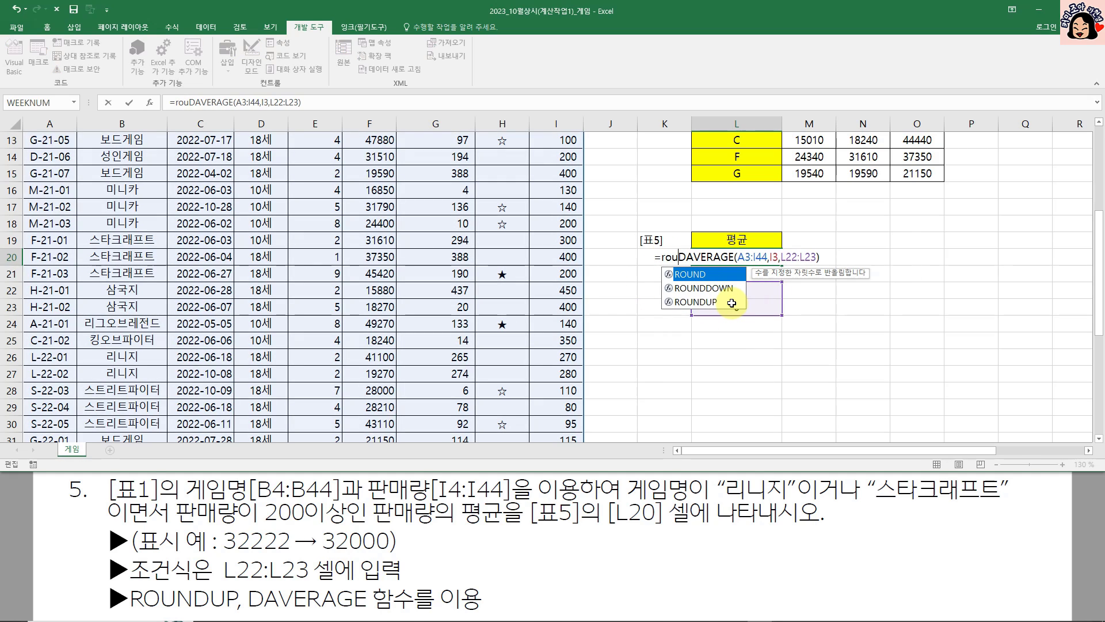
key(Down)
key(Down)
key(Tab)
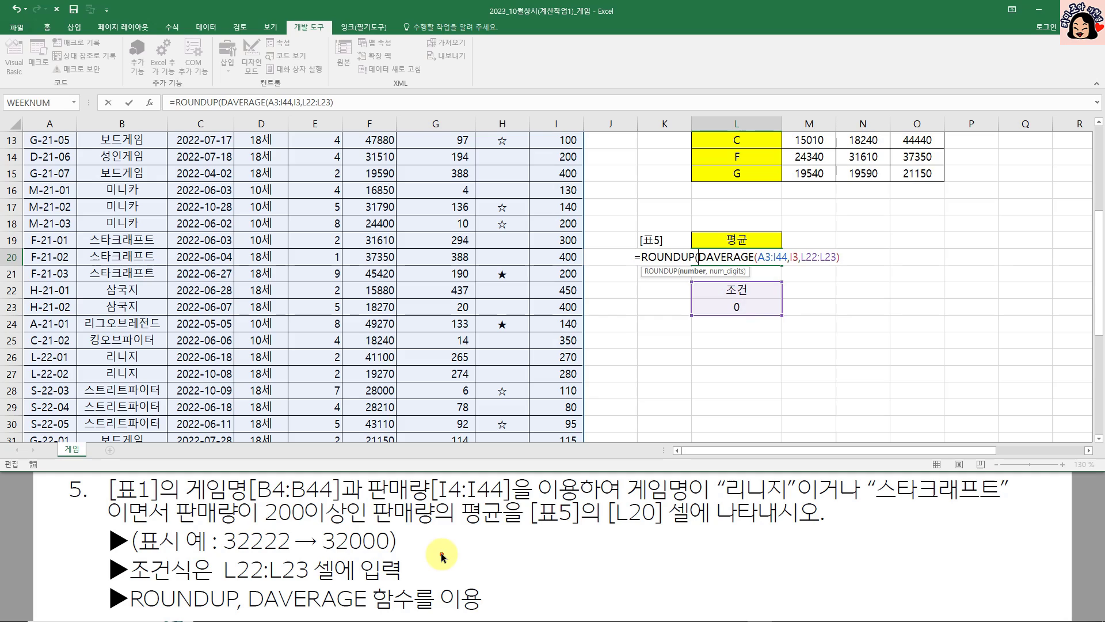
mouse_move(348, 555)
mouse_down()
mouse_move(458, 538)
mouse_move(448, 564)
mouse_up()
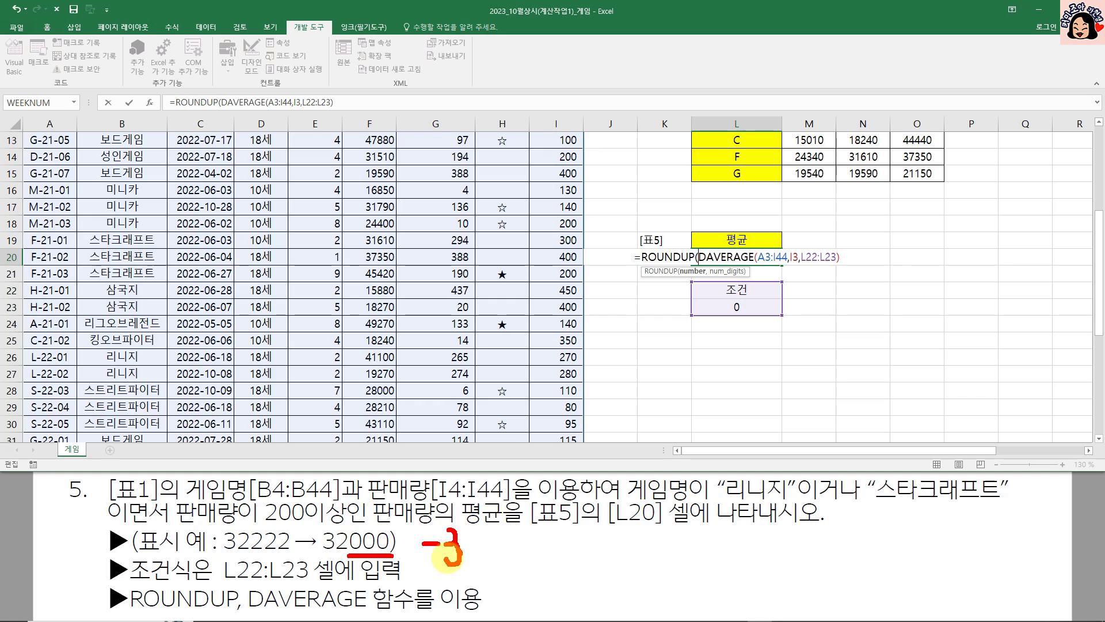
drag(236, 554, 341, 554)
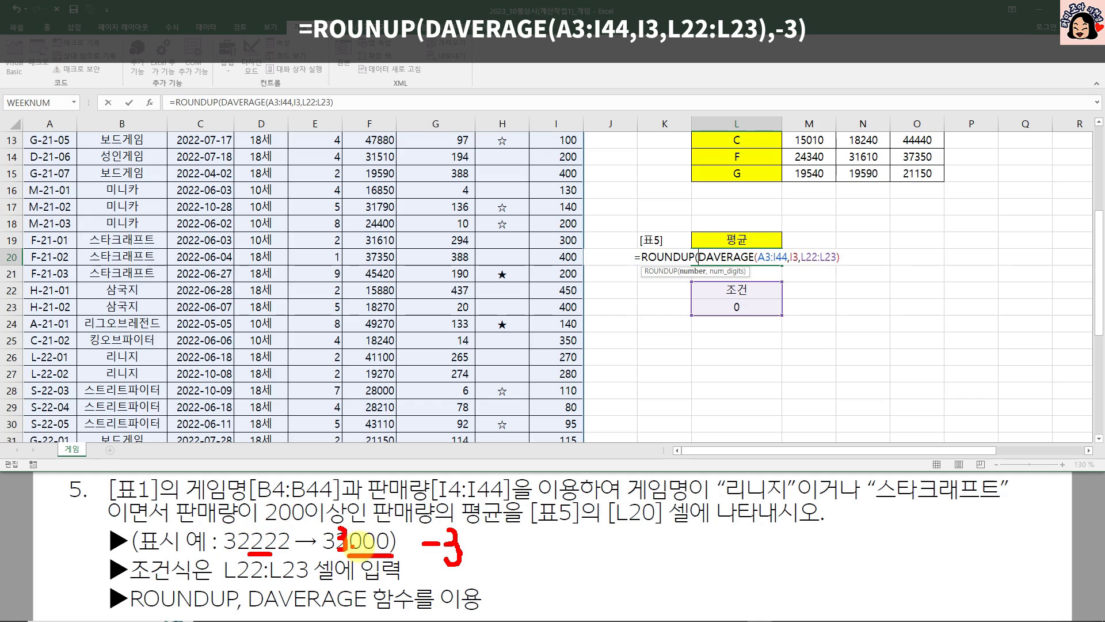
click(363, 544)
mouse_move(446, 567)
mouse_down()
mouse_move(455, 576)
mouse_move(402, 570)
mouse_move(454, 515)
mouse_move(466, 567)
mouse_up()
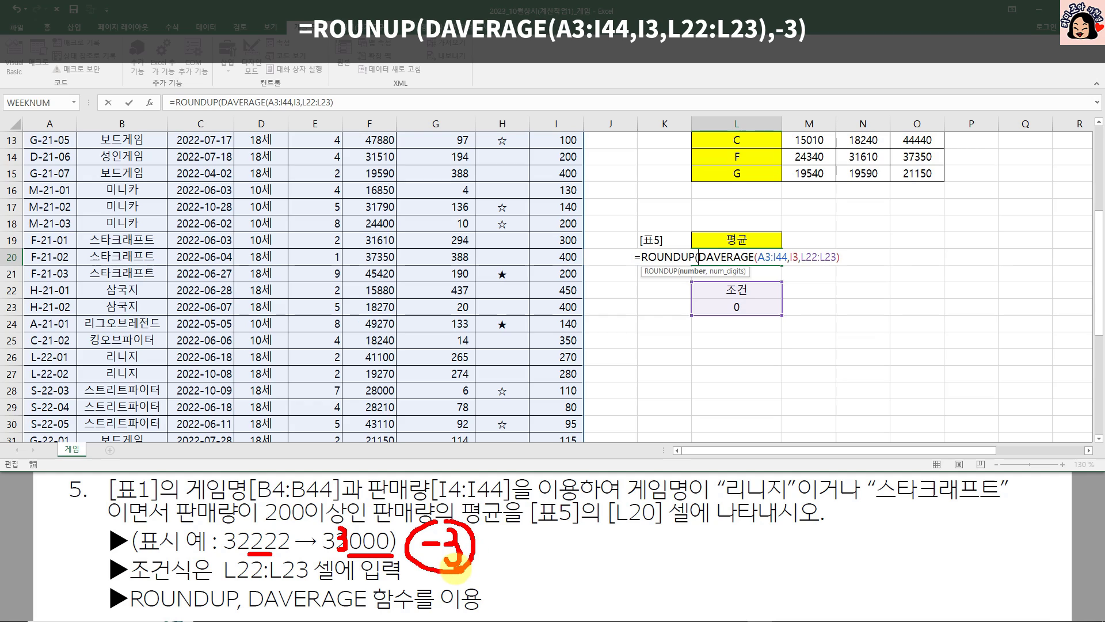
key(Escape)
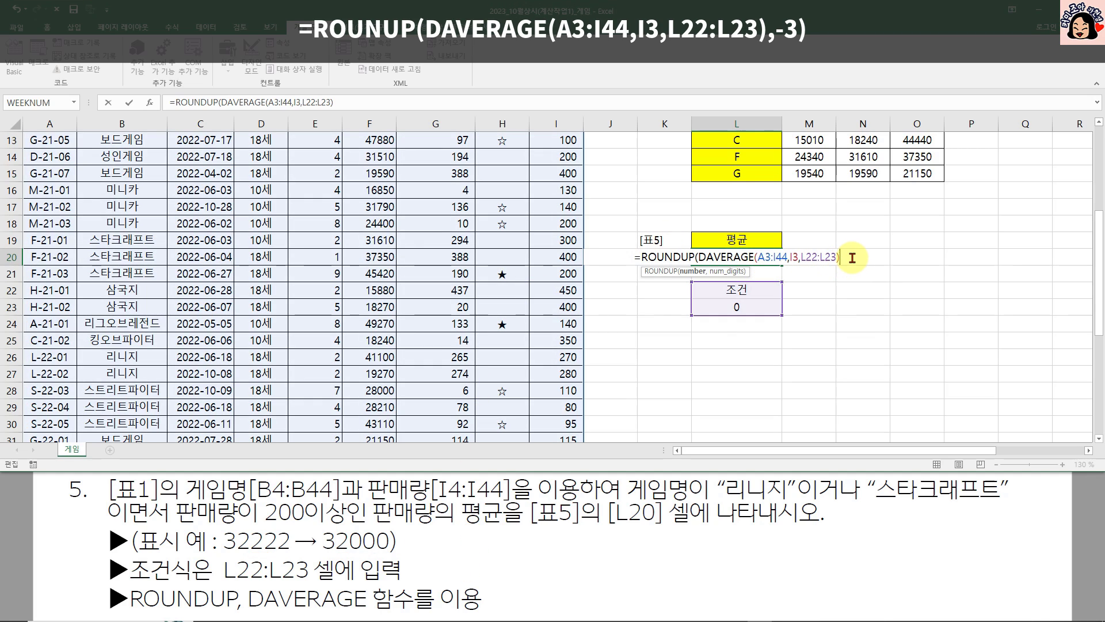
Add -3 as the ROUNDUP digits argument after DAVERAGE, close the parenthesis and commit the L20 formula.
text(,-3))
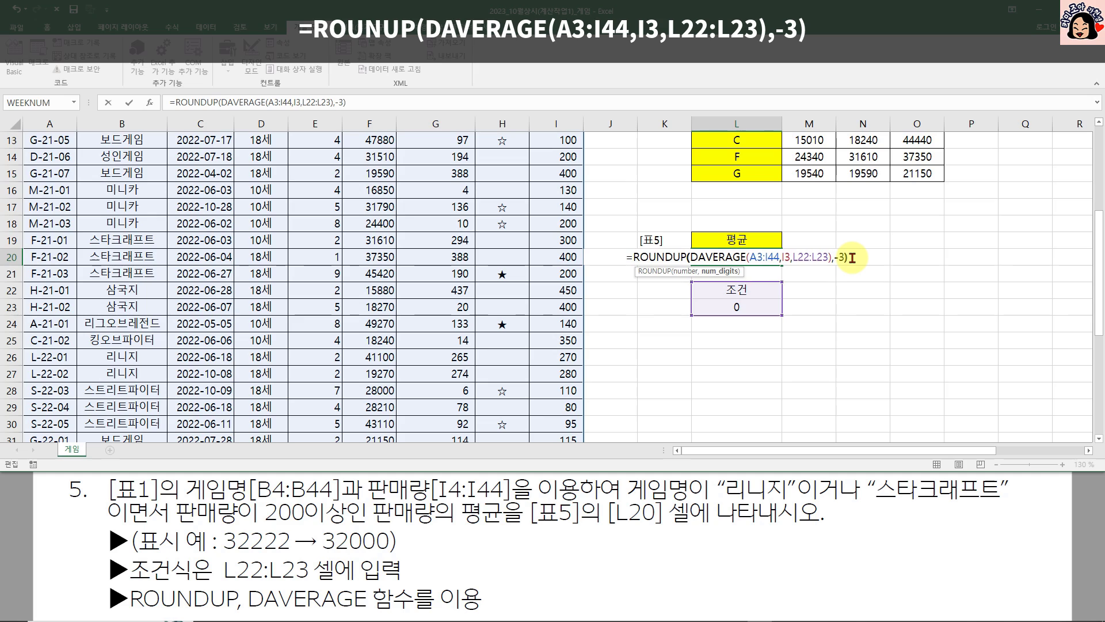
key(ctrl+Return)
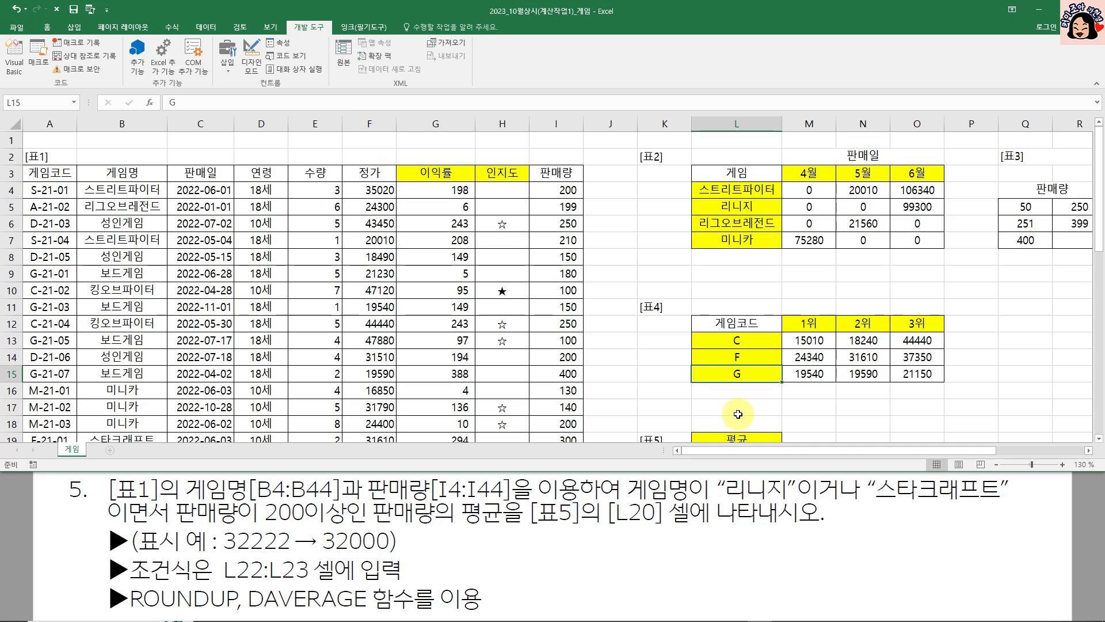
click(821, 410)
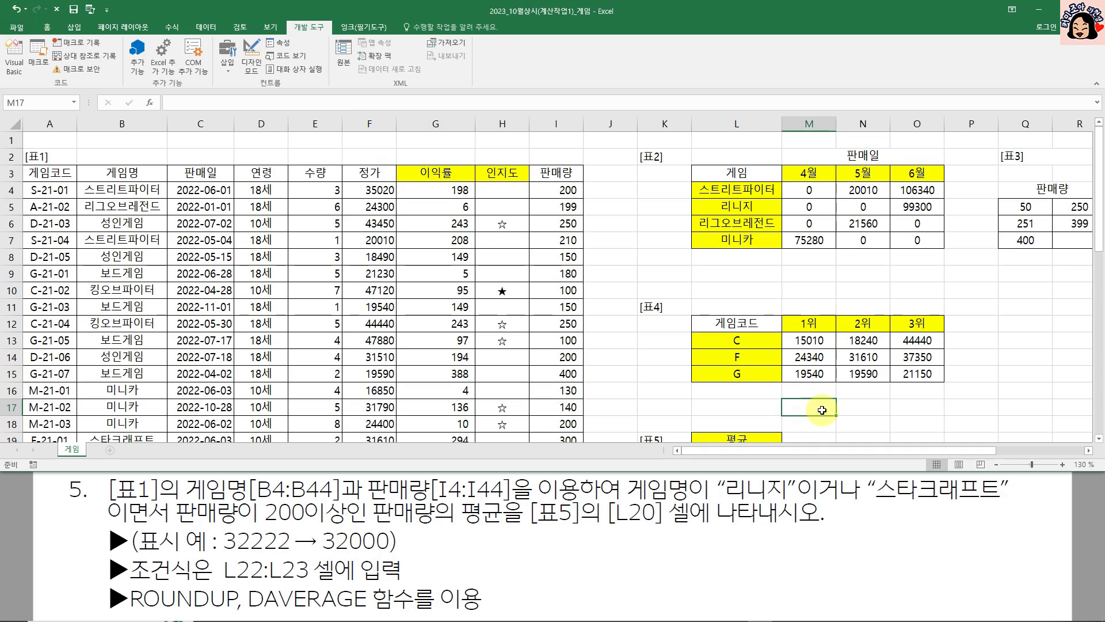
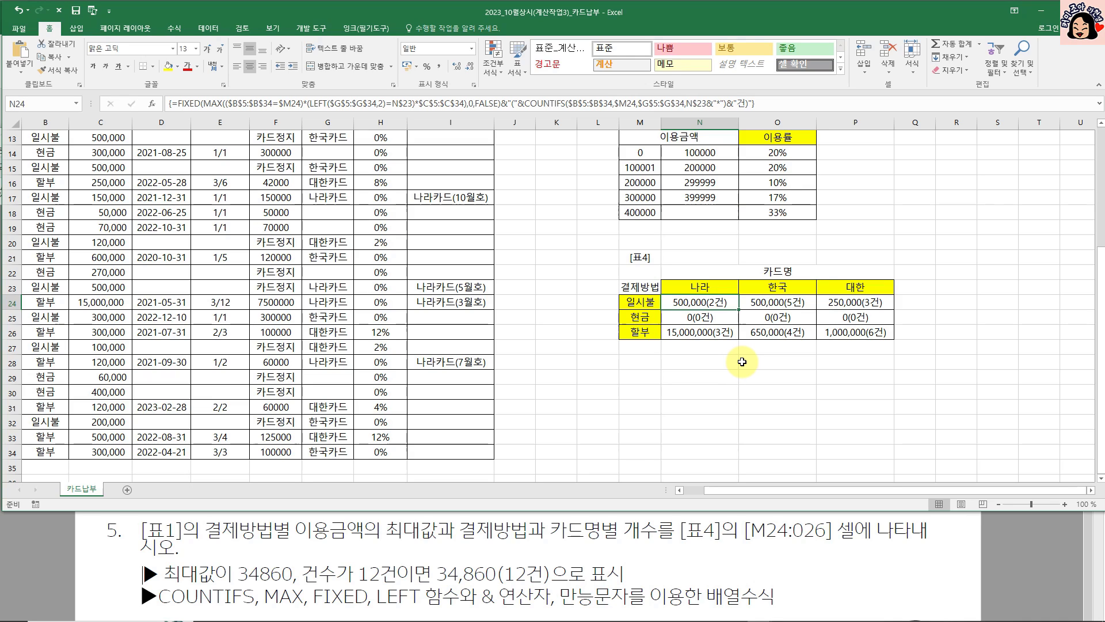
In the 카드납부 workbook, examine 표4's 결제방법 labels in M24:M26 and card names in N23:P23.
click(637, 300)
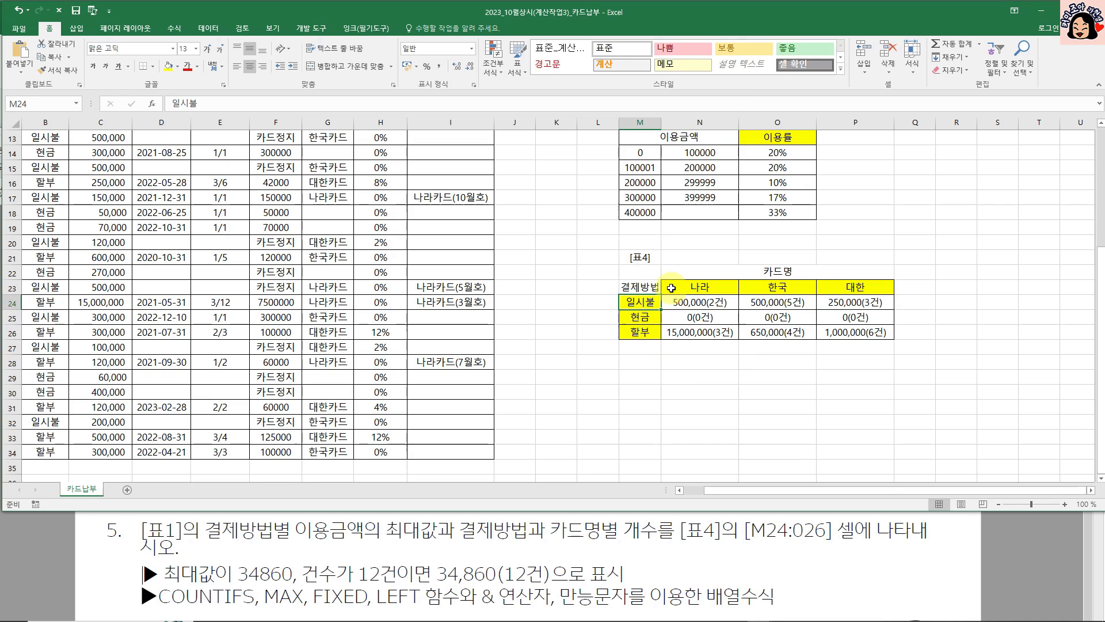
click(698, 287)
drag(717, 492, 697, 493)
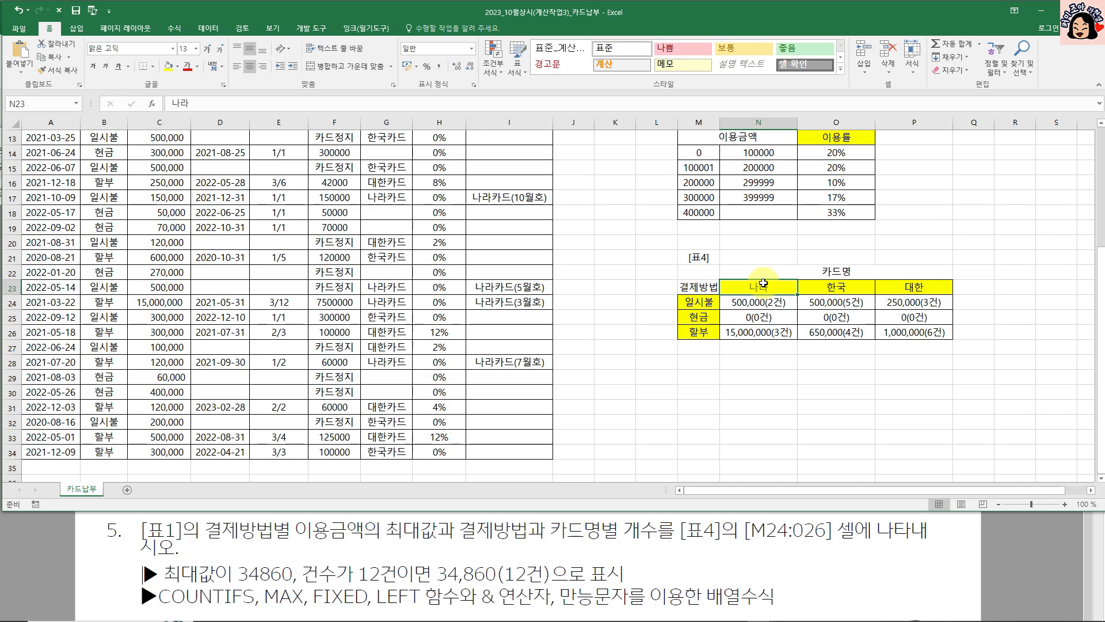
click(758, 375)
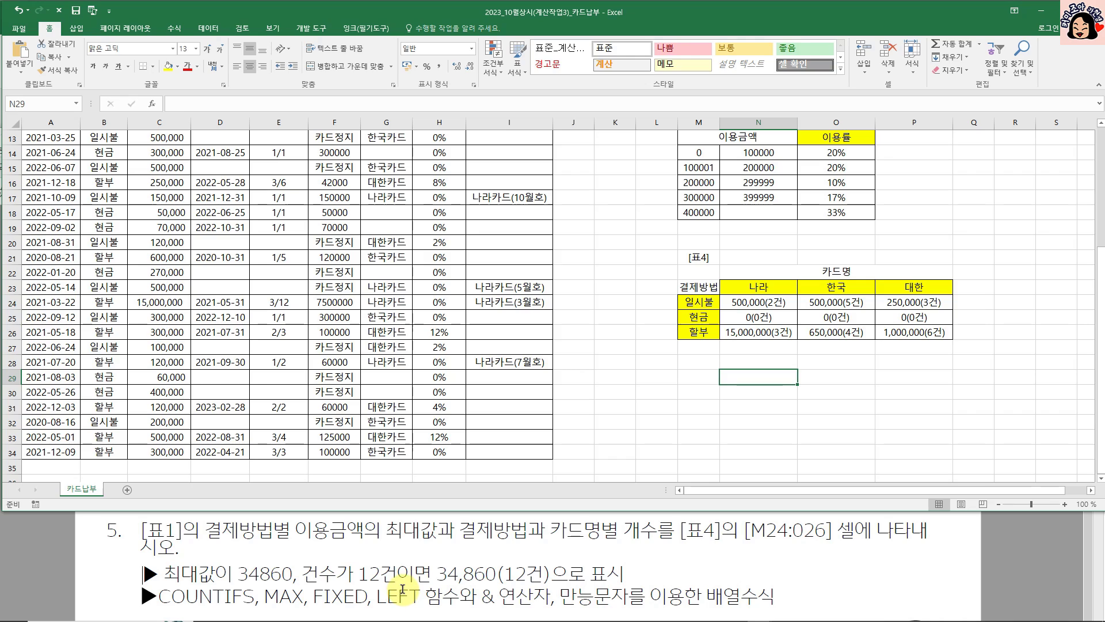
click(663, 423)
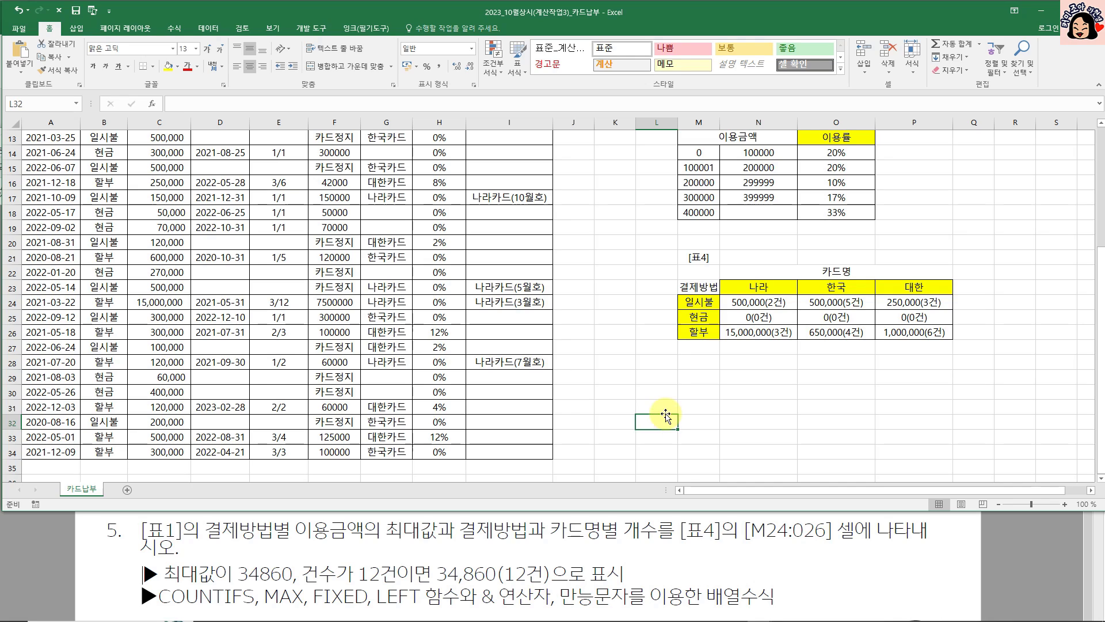
drag(700, 302, 699, 332)
drag(750, 289, 921, 288)
click(814, 396)
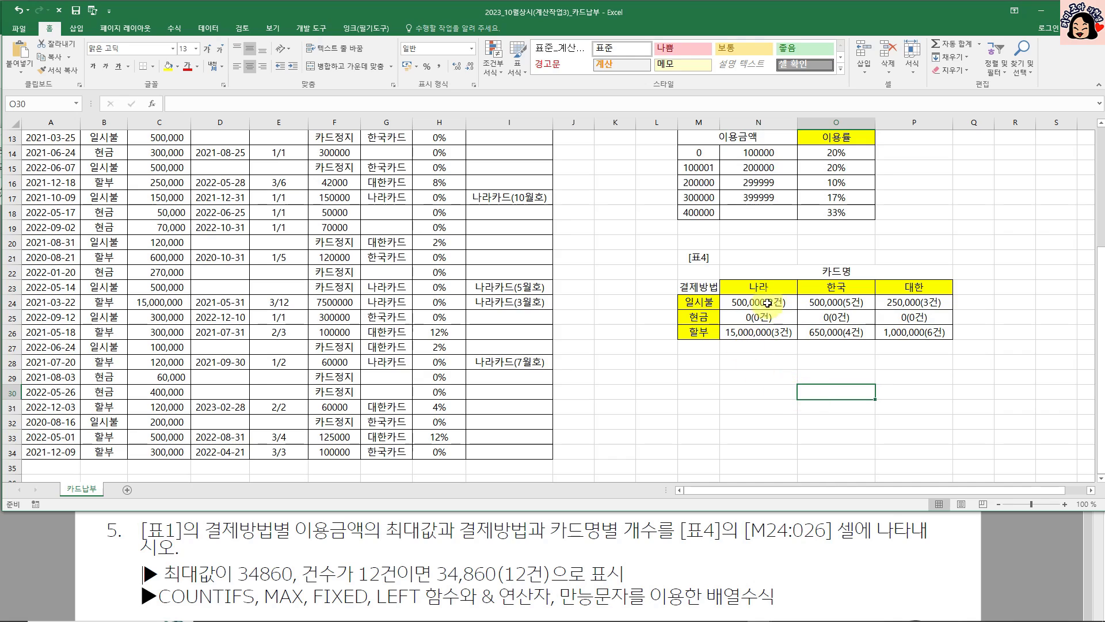
Examine the array formula in N24 of 표4 against its 일시불 row label and 나라 column header.
click(699, 287)
click(746, 287)
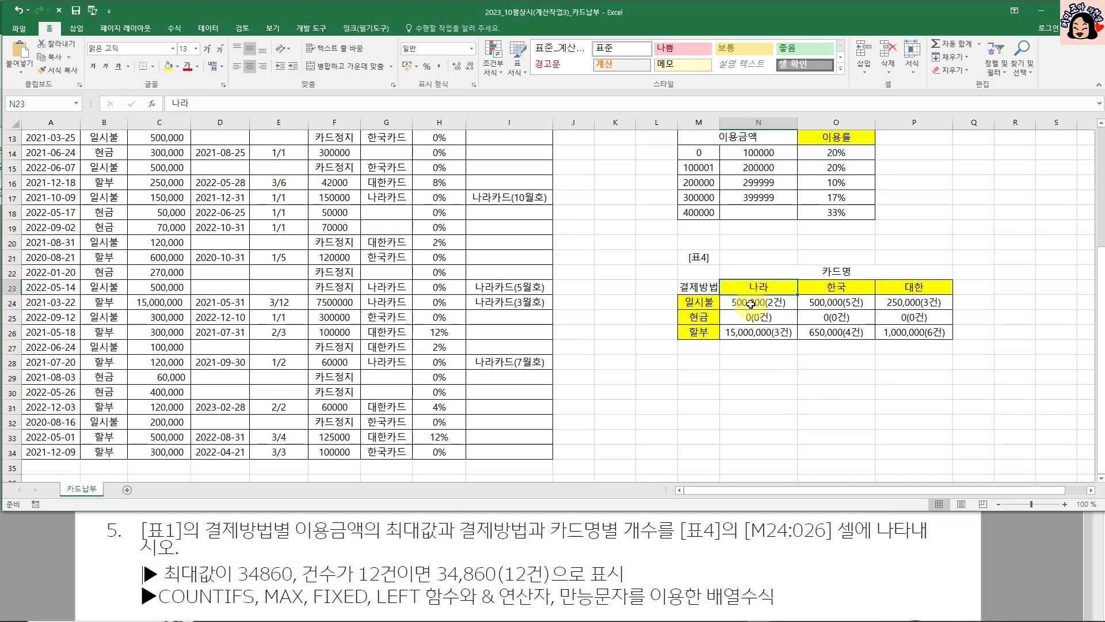
click(750, 304)
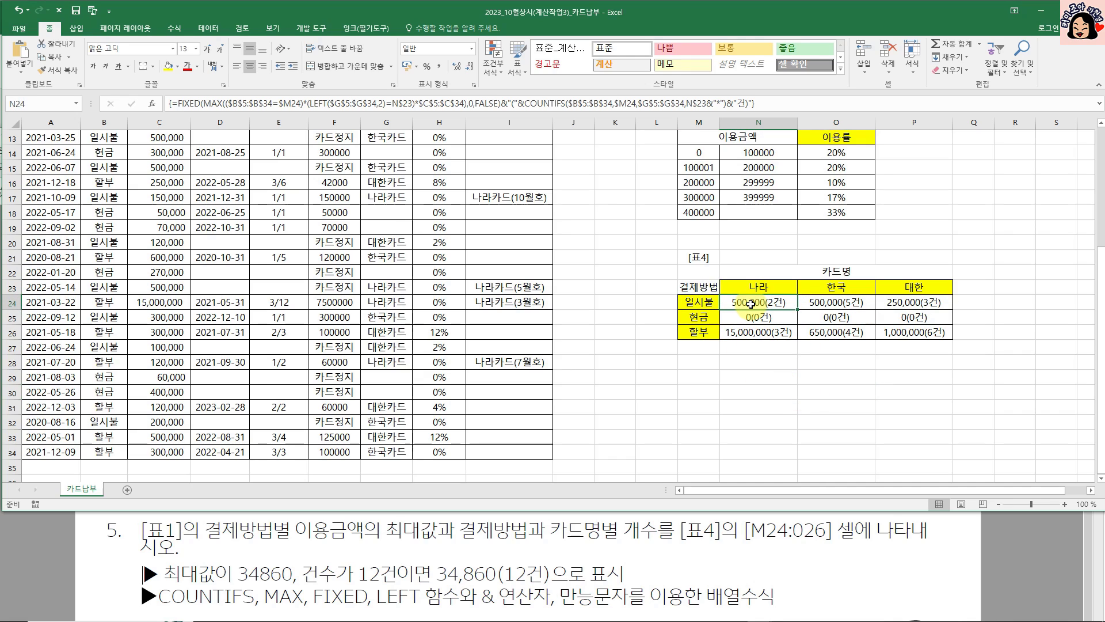
click(707, 304)
click(753, 290)
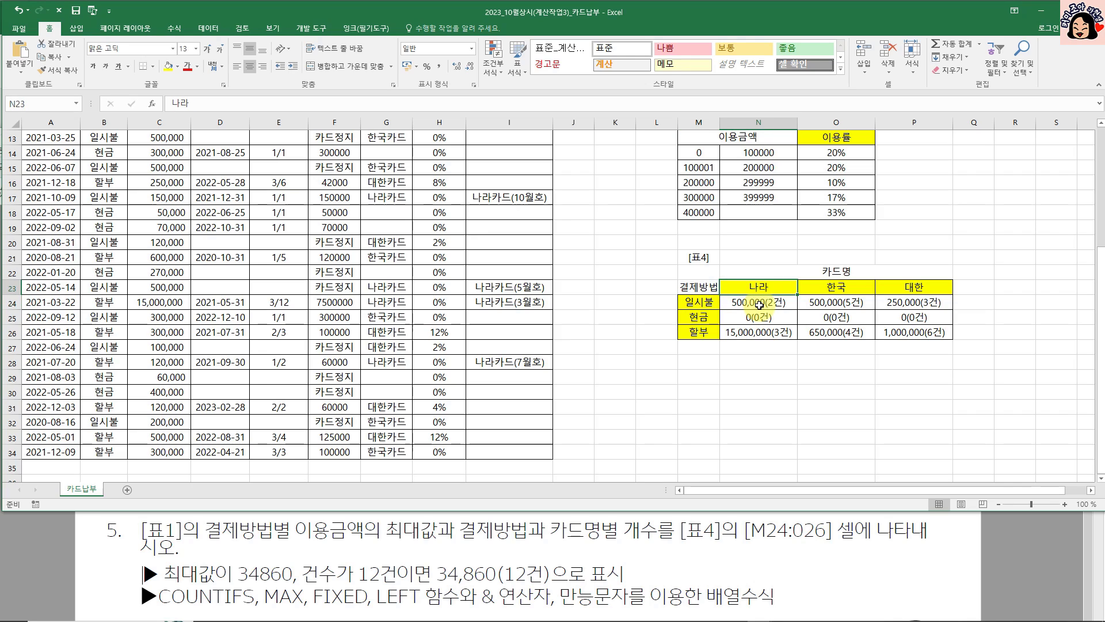
click(826, 373)
click(741, 386)
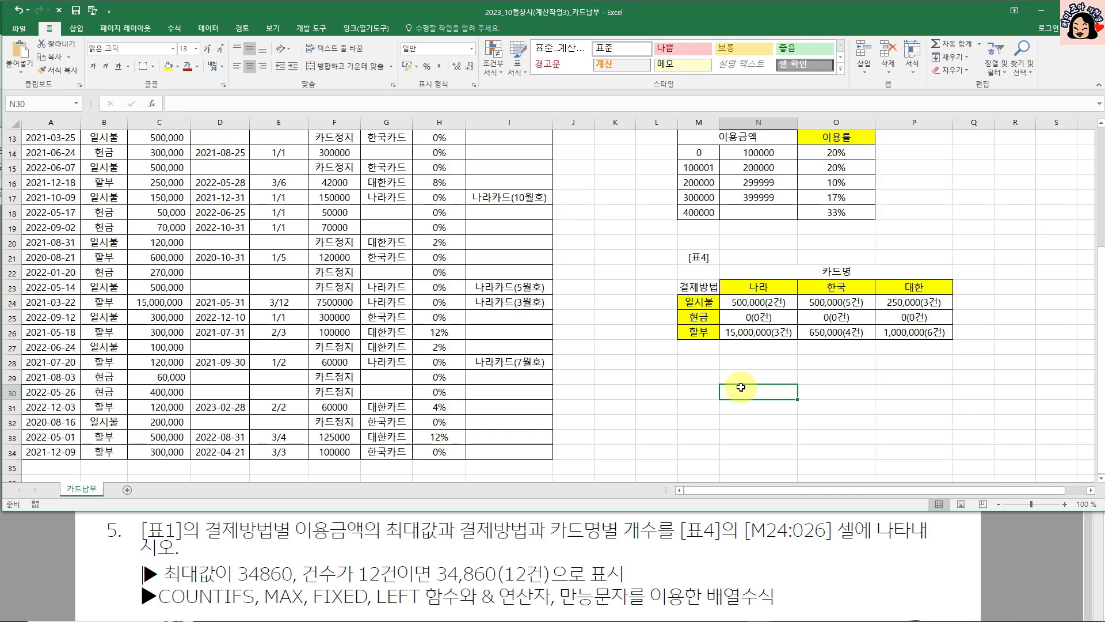